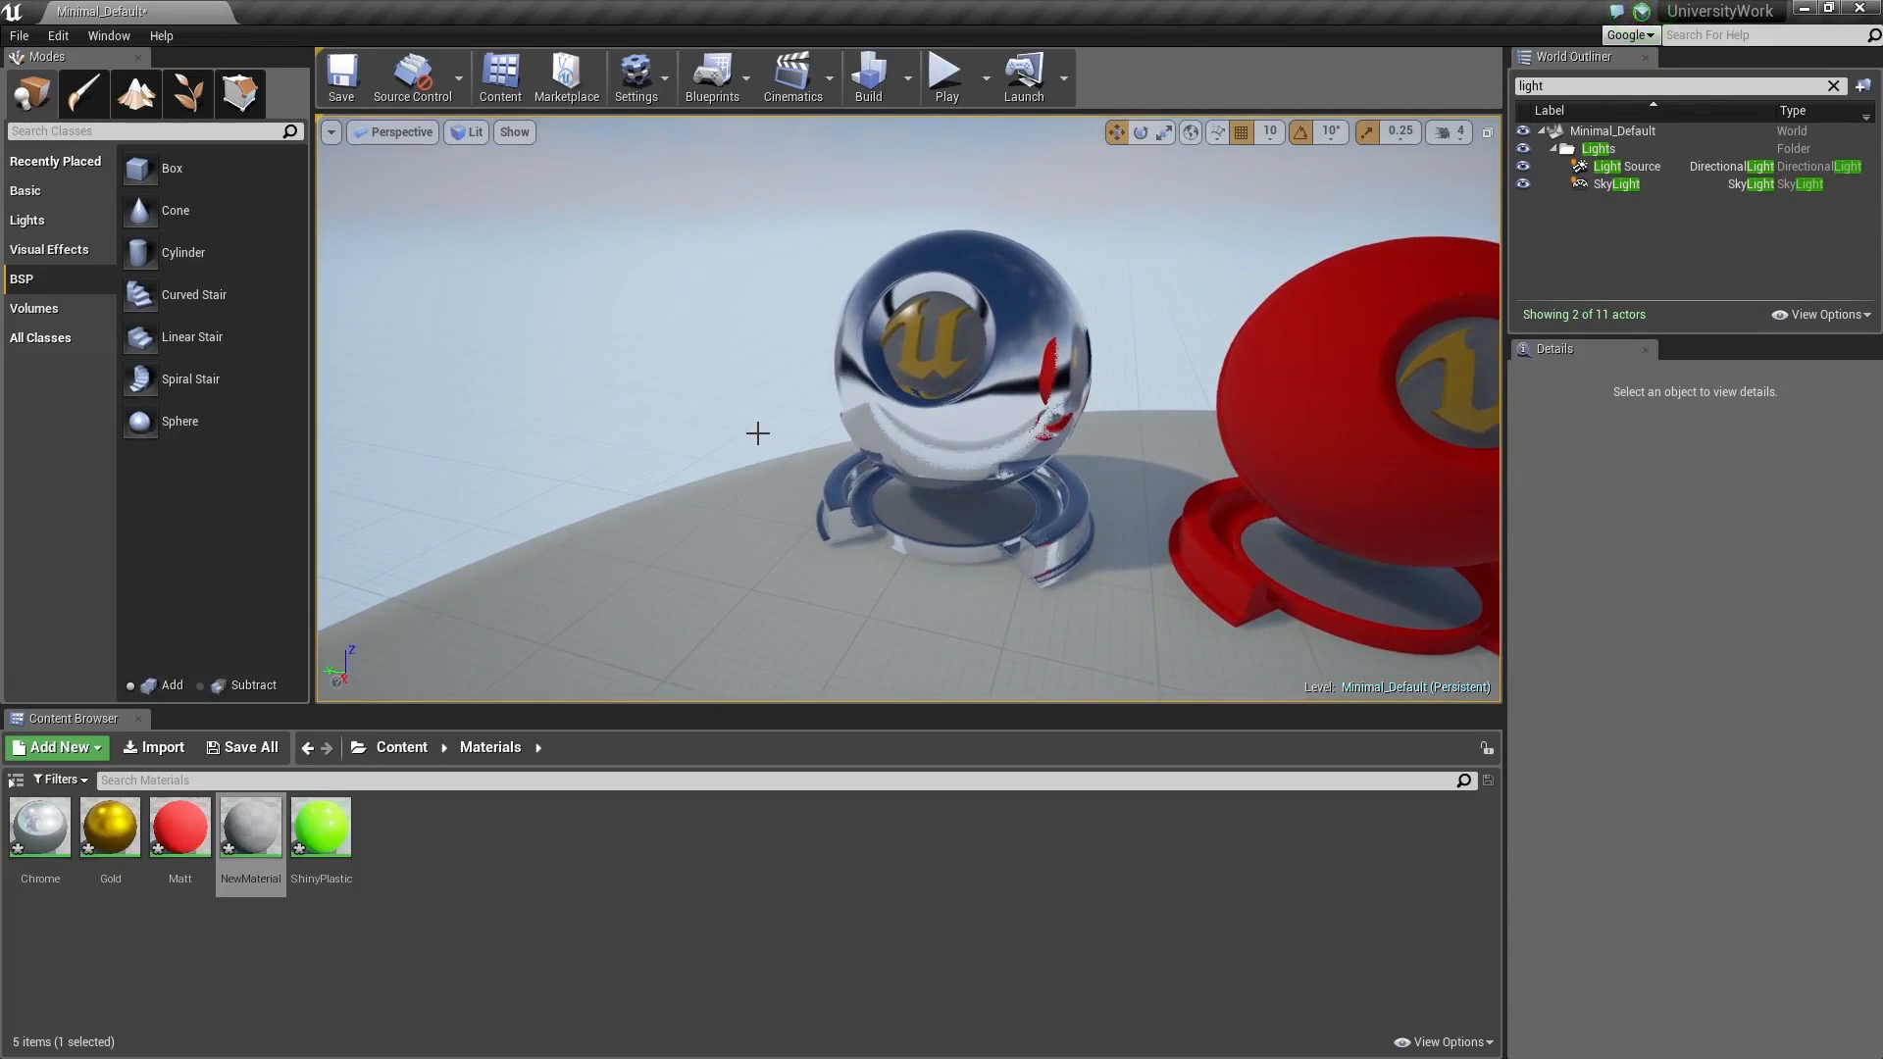
Step: Duplicate the red material preview mesh and place the copy beyond the gold one at about X 1270 cm, Y 170 cm
{"action": "right_click_drag", "start_coordinate": [908, 409], "coordinate": [1077, 382]}
{"action": "left_click", "coordinate": [771, 408]}
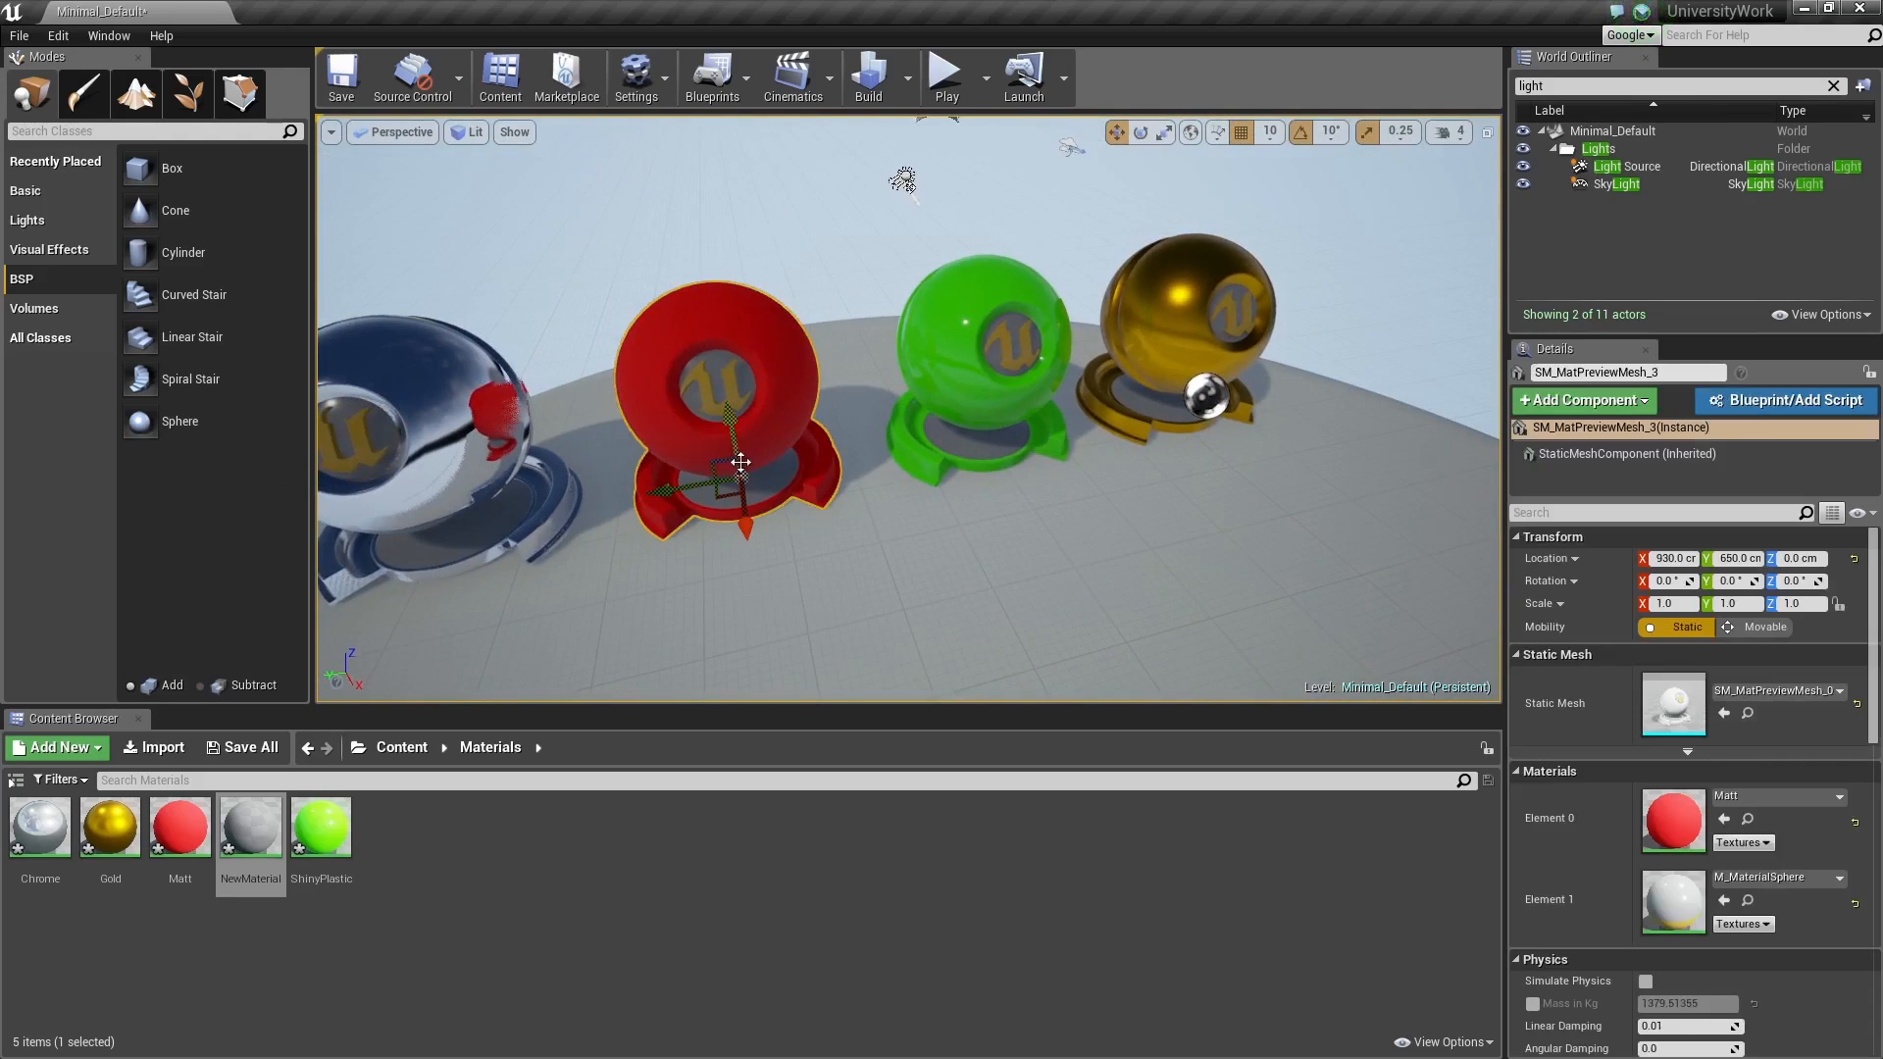
{"action": "left_click_drag", "start_coordinate": [713, 492], "coordinate": [1212, 616], "text": "alt"}
{"action": "right_click_drag", "start_coordinate": [1211, 616], "coordinate": [1245, 616]}
{"action": "right_click_drag", "start_coordinate": [1012, 520], "coordinate": [1068, 522]}
Step: Rotate the duplicated red mesh about 180° around its vertical axis and move it to X 1850 cm, Y 90 cm
{"action": "key", "text": "e"}
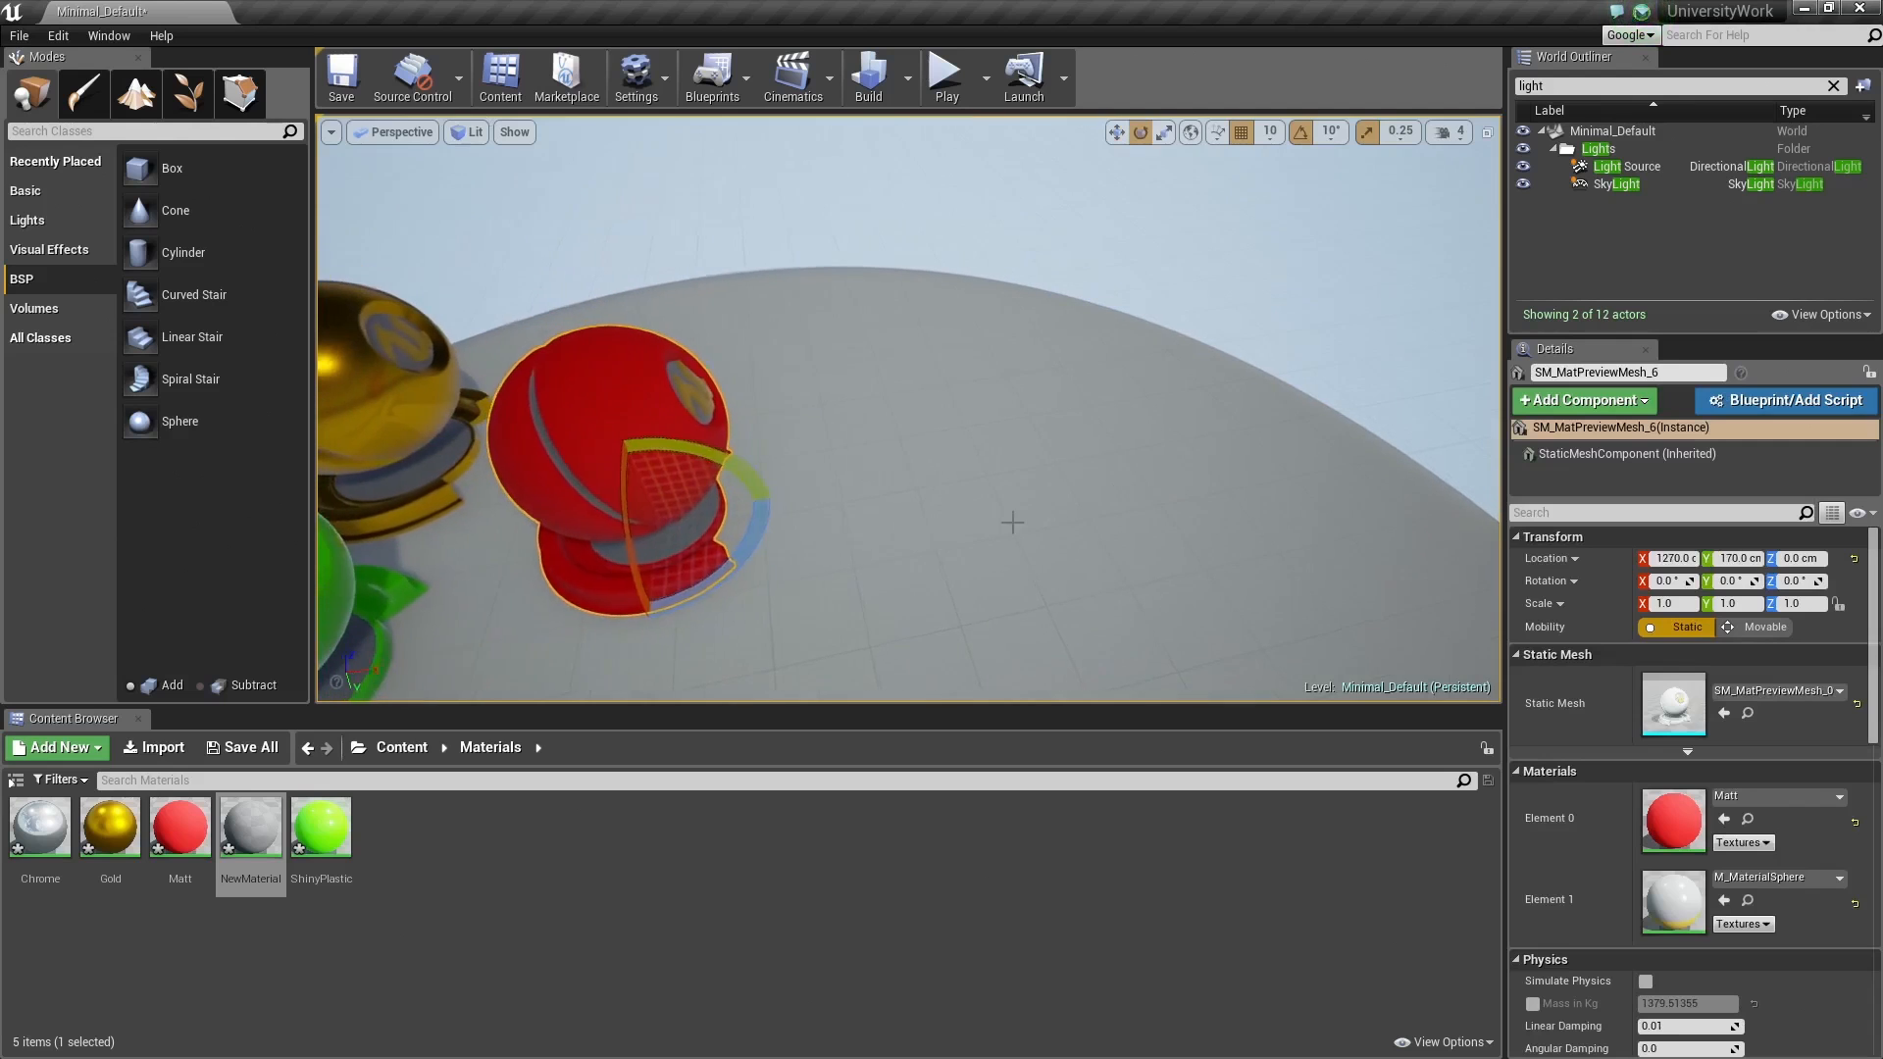
{"action": "left_click_drag", "start_coordinate": [690, 594], "coordinate": [509, 622]}
{"action": "key", "text": "w"}
{"action": "left_click_drag", "start_coordinate": [695, 528], "coordinate": [1086, 412]}
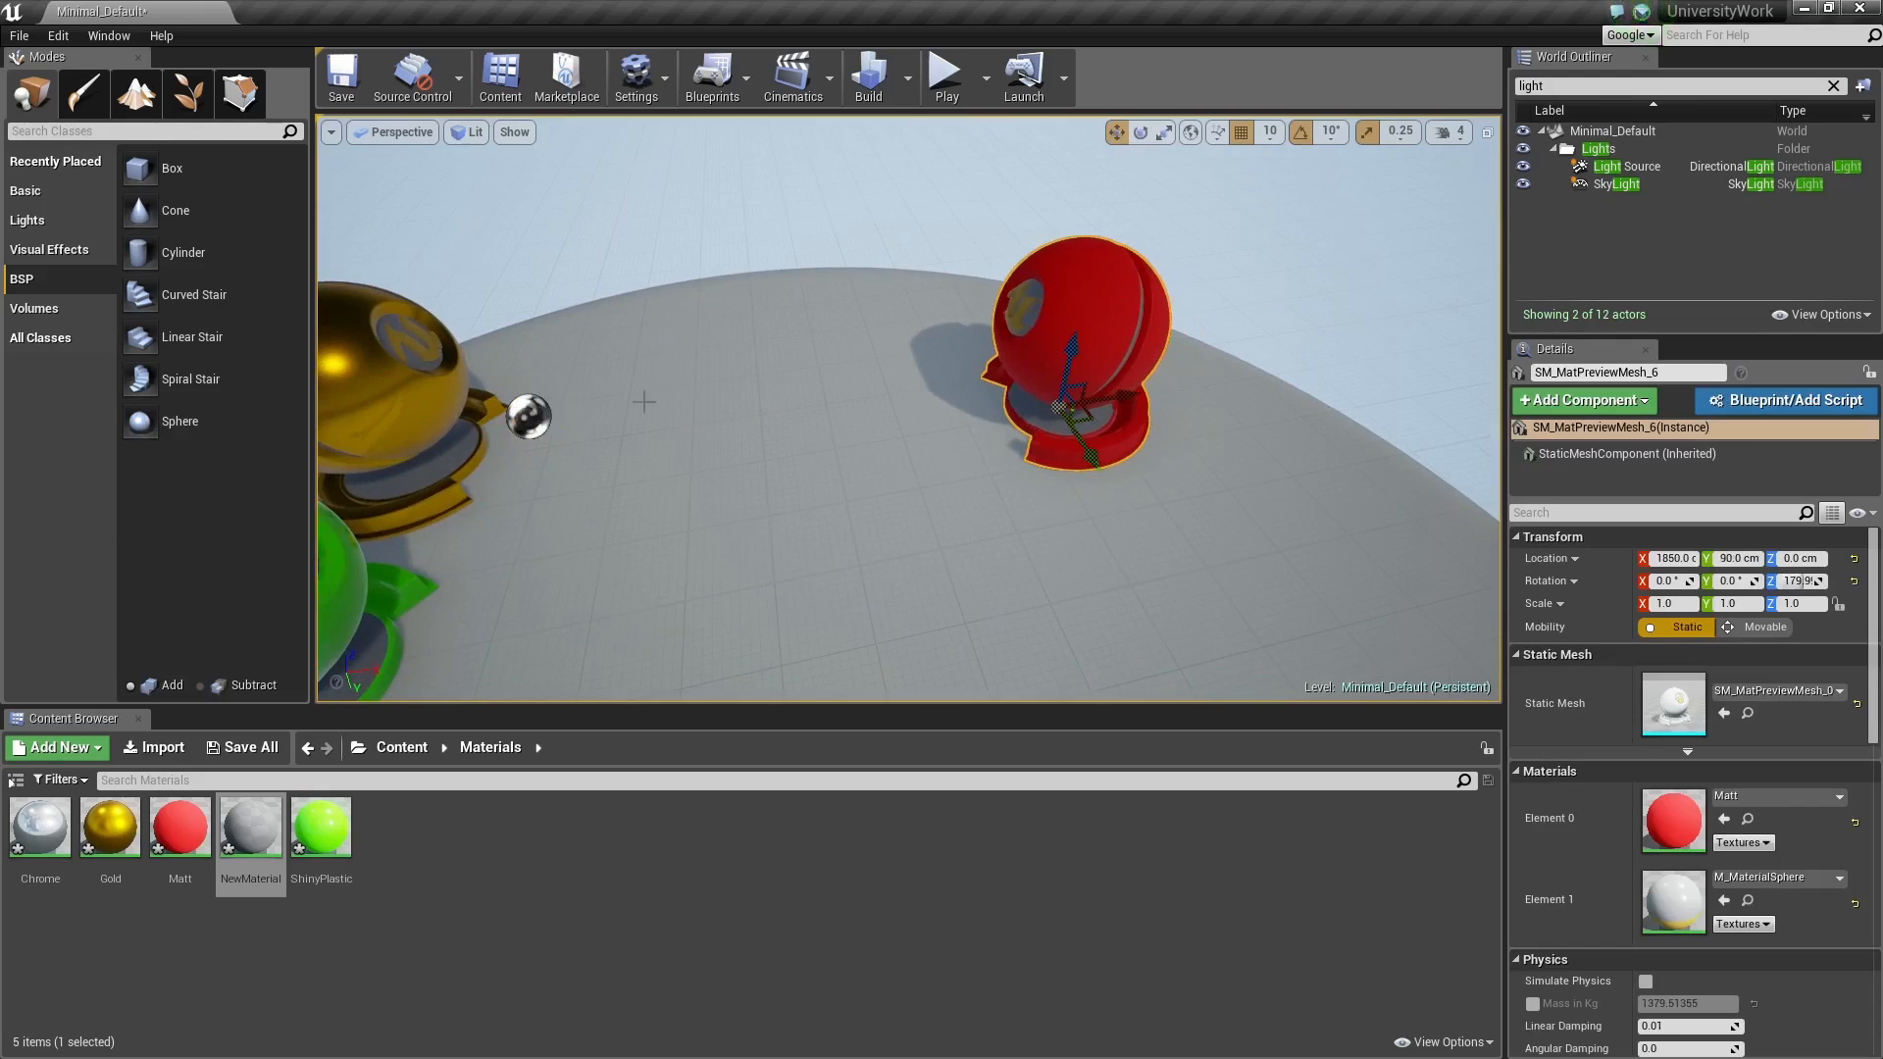
{"action": "left_click", "coordinate": [427, 393]}
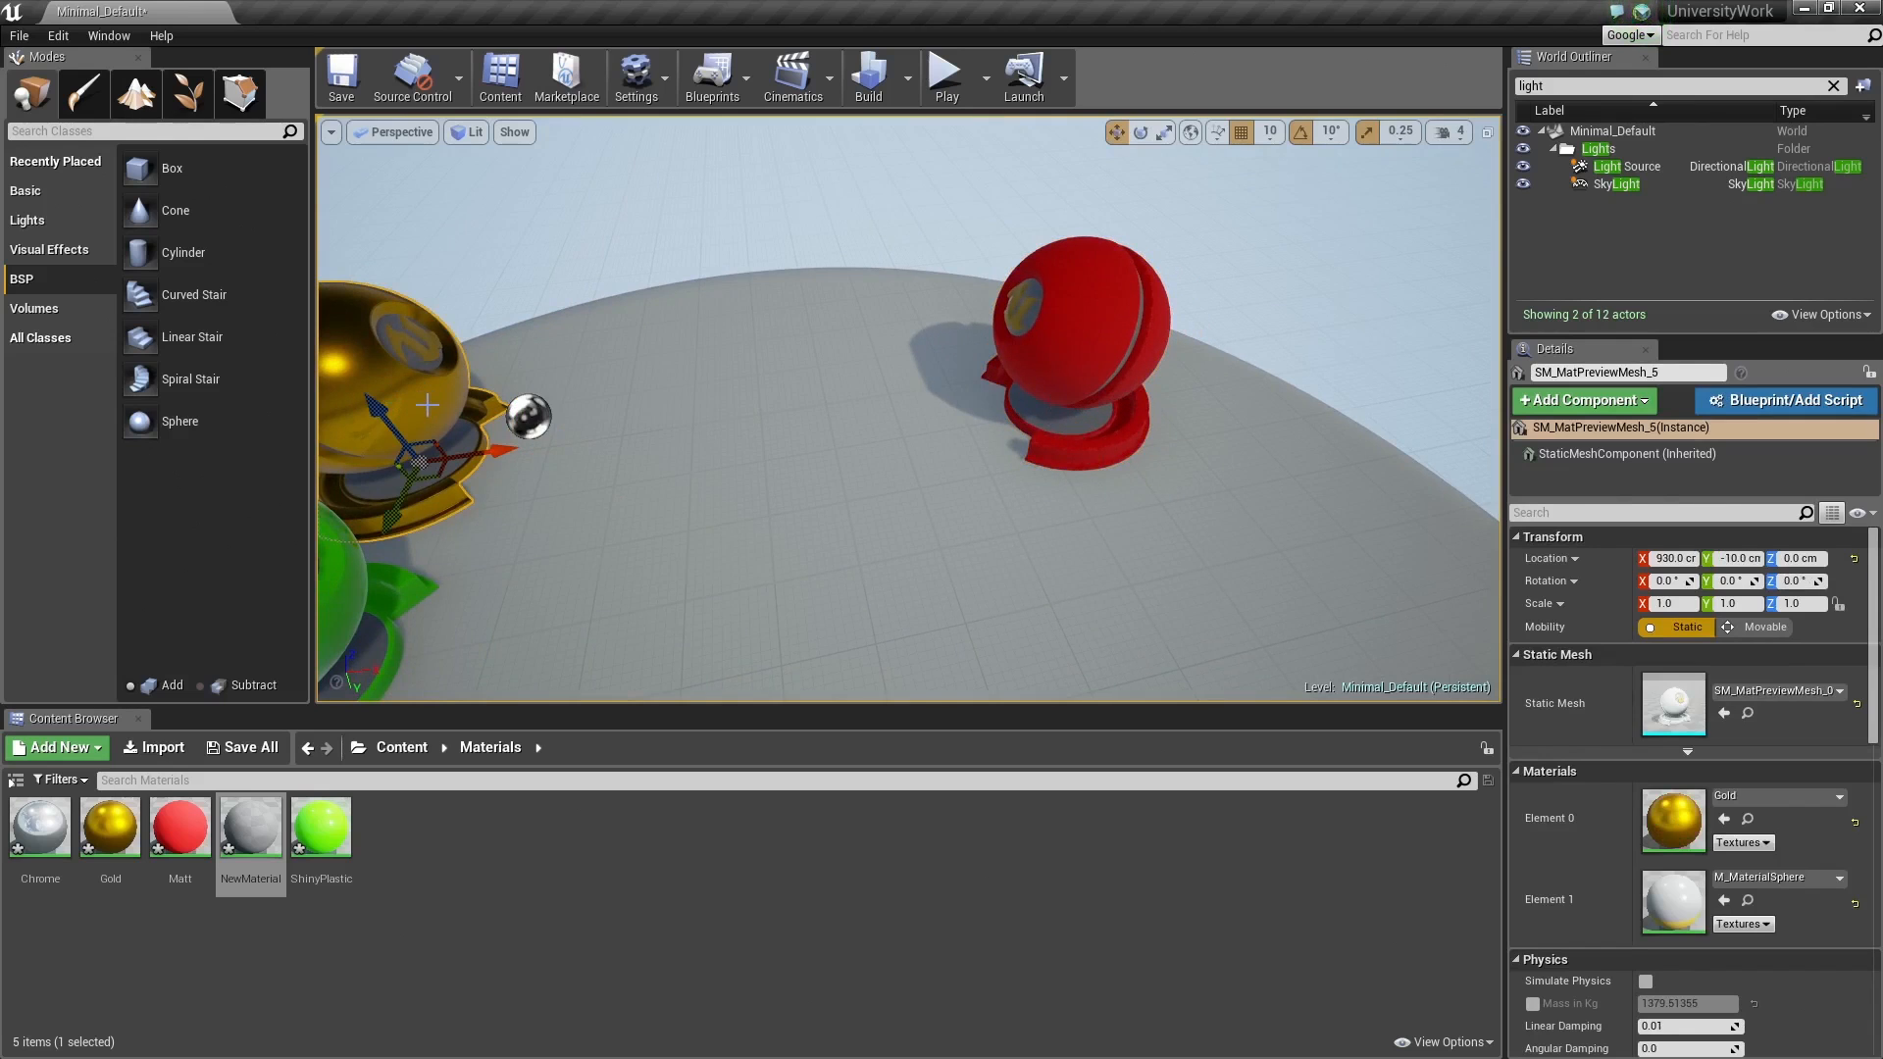
{"action": "left_click_drag", "start_coordinate": [495, 453], "coordinate": [716, 456], "text": "alt"}
{"action": "key", "text": "Delete"}
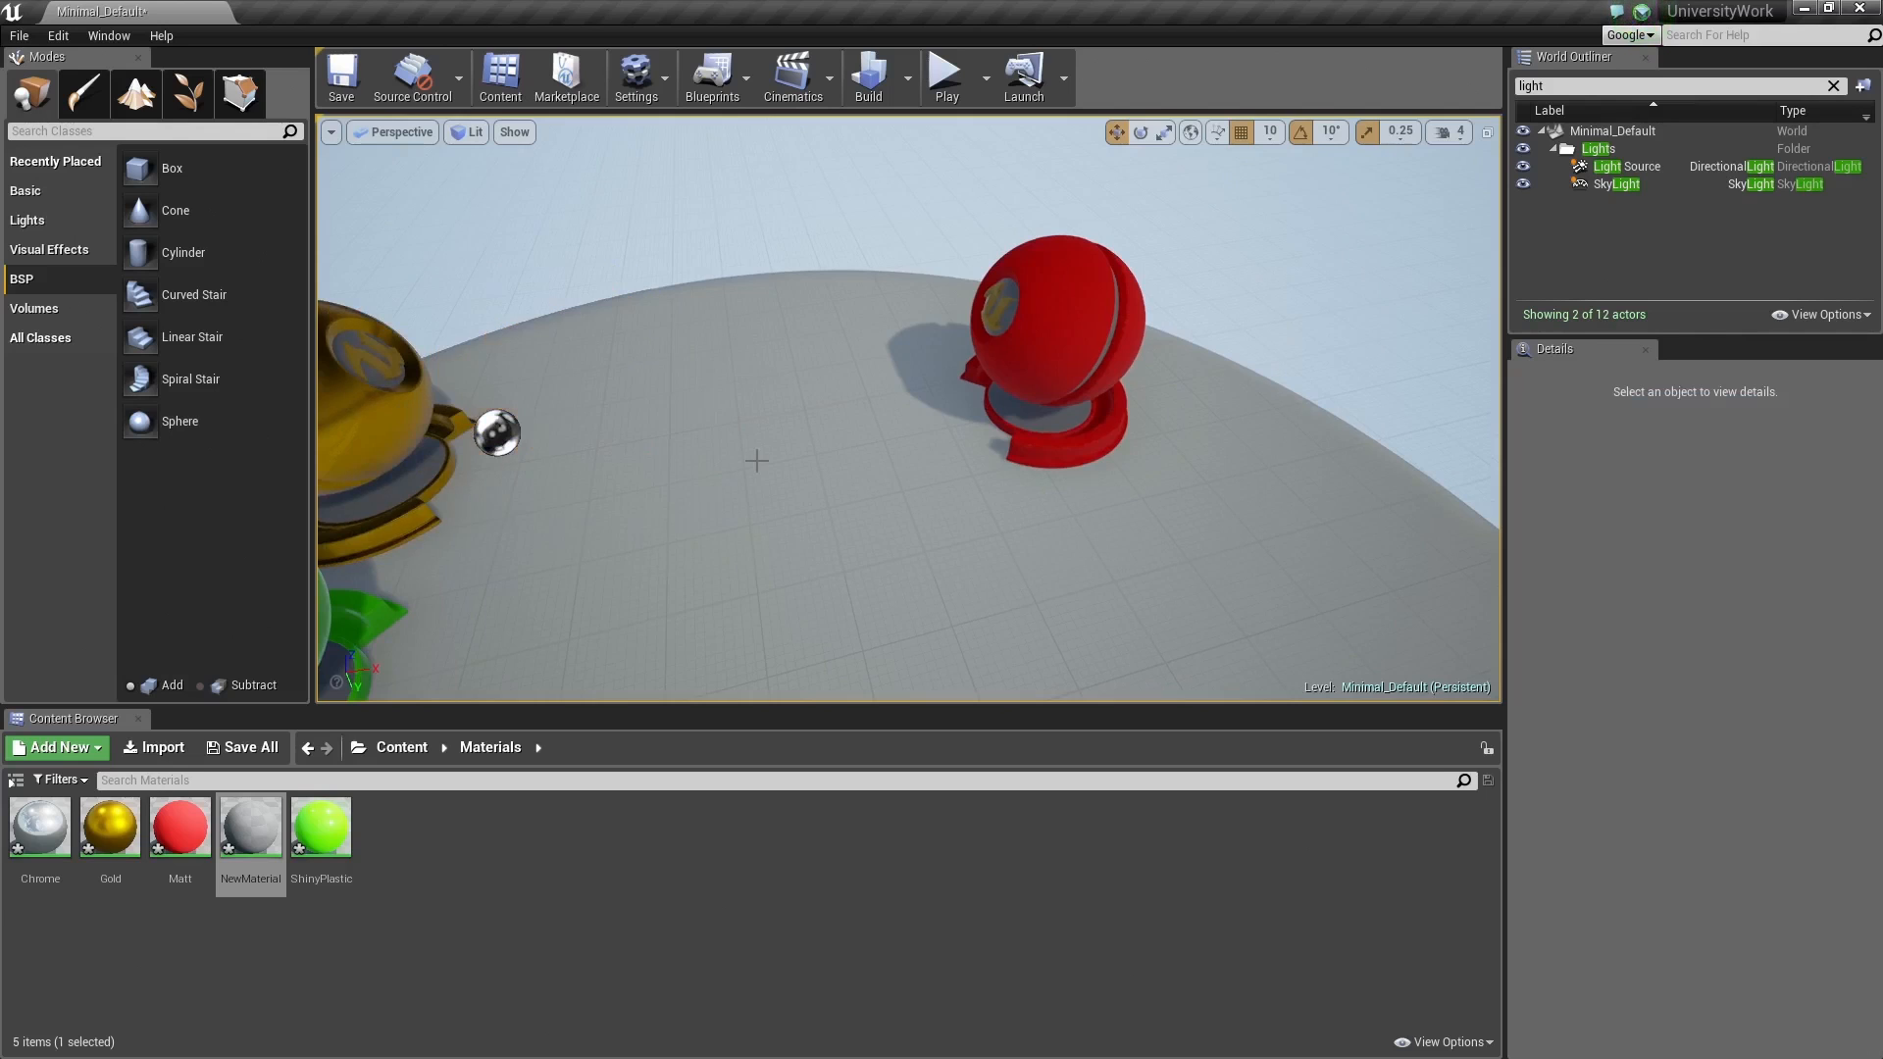
Step: Apply NewMaterial from the Materials folder to the body of the duplicated red preview mesh
{"action": "right_click_drag", "start_coordinate": [756, 460], "coordinate": [853, 441]}
{"action": "left_click", "coordinate": [716, 390]}
{"action": "right_click_drag", "start_coordinate": [715, 391], "coordinate": [691, 390]}
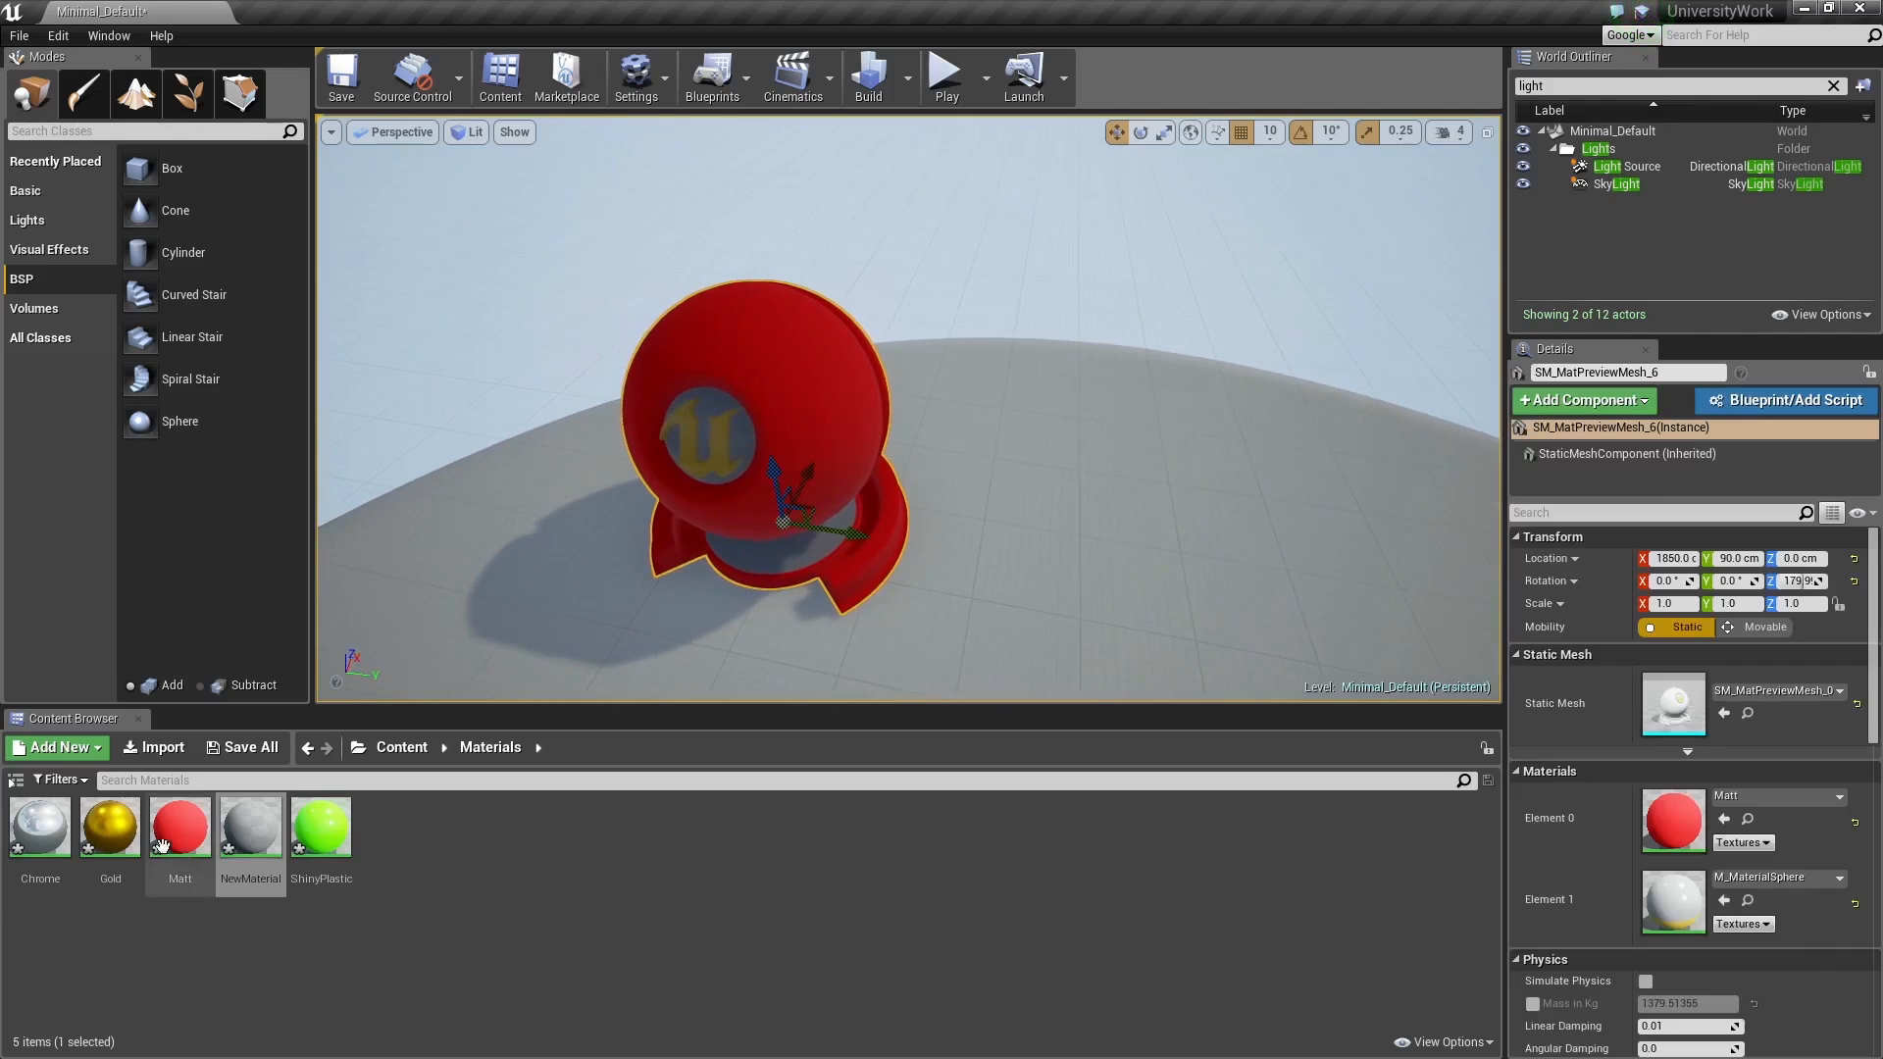
{"action": "left_click", "coordinate": [251, 828]}
{"action": "left_click_drag", "start_coordinate": [253, 828], "coordinate": [722, 447]}
Step: Create a folder named Material1 inside the Content folder and delete it again
{"action": "left_click", "coordinate": [399, 749]}
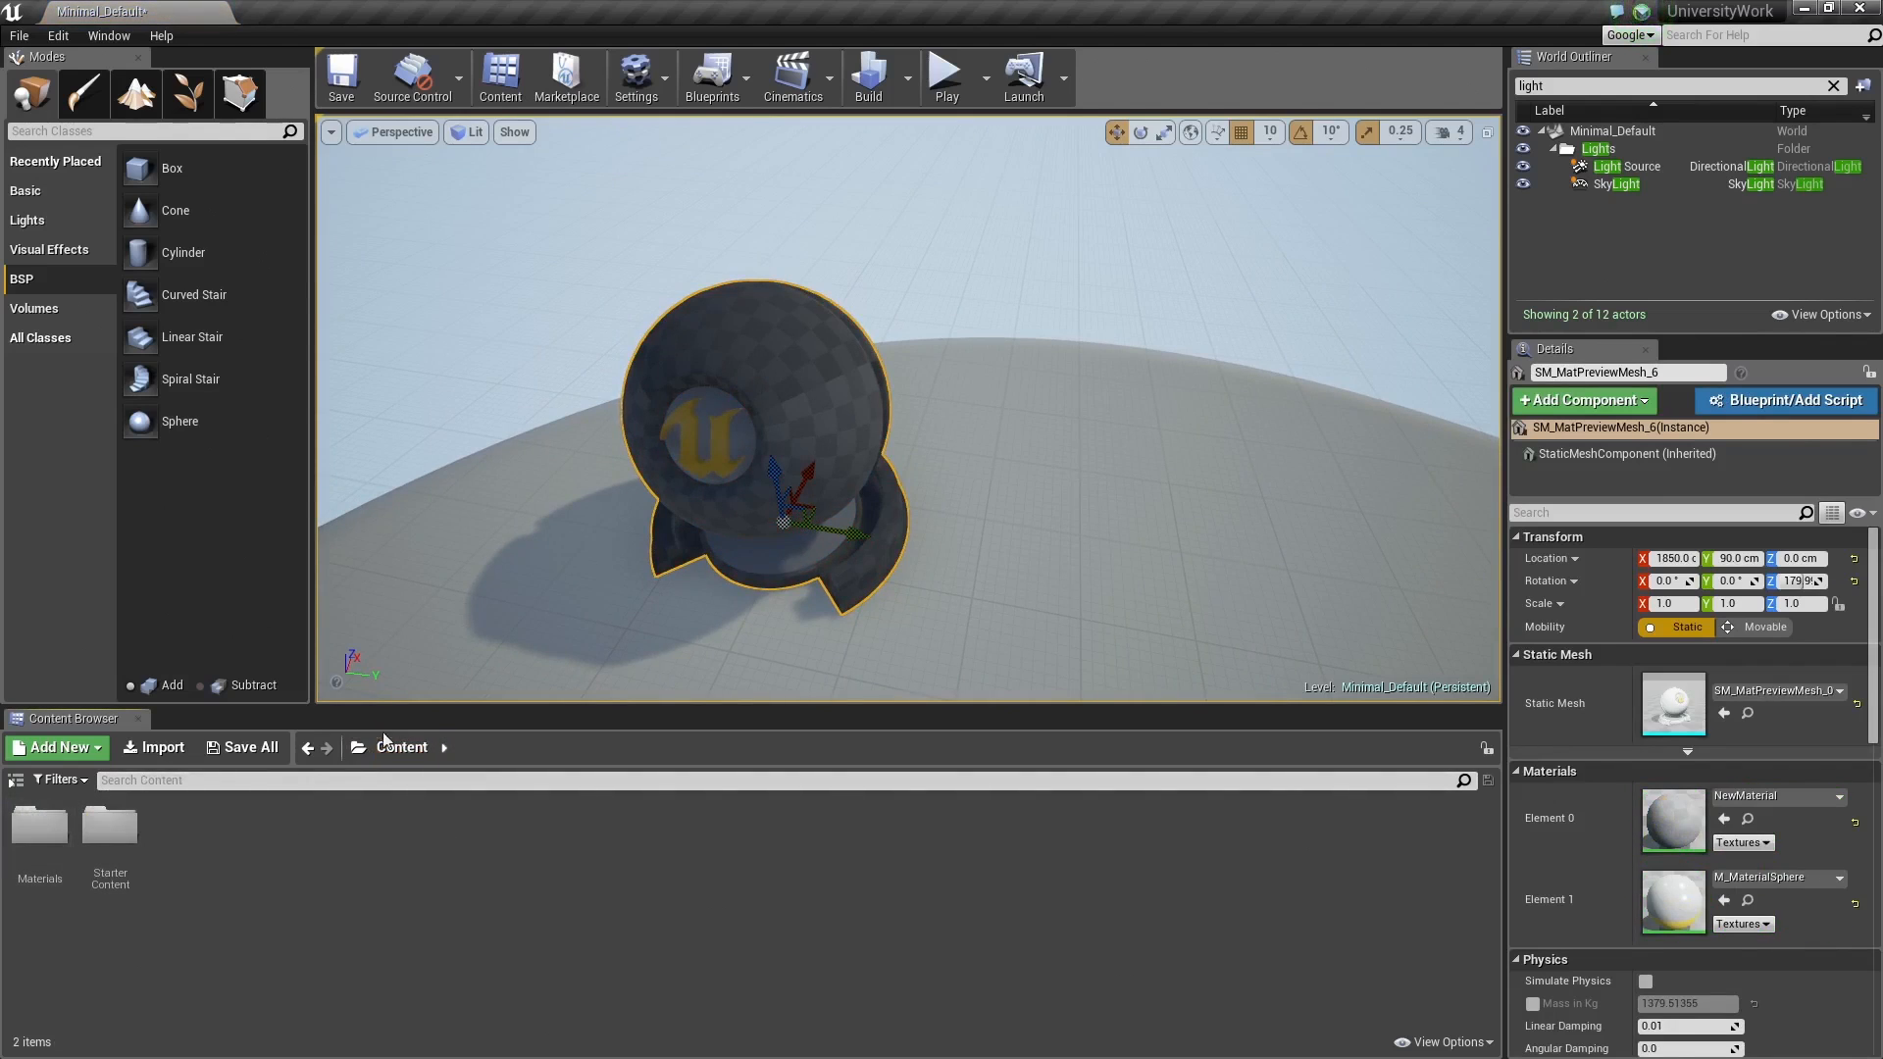
{"action": "right_click", "coordinate": [271, 841]}
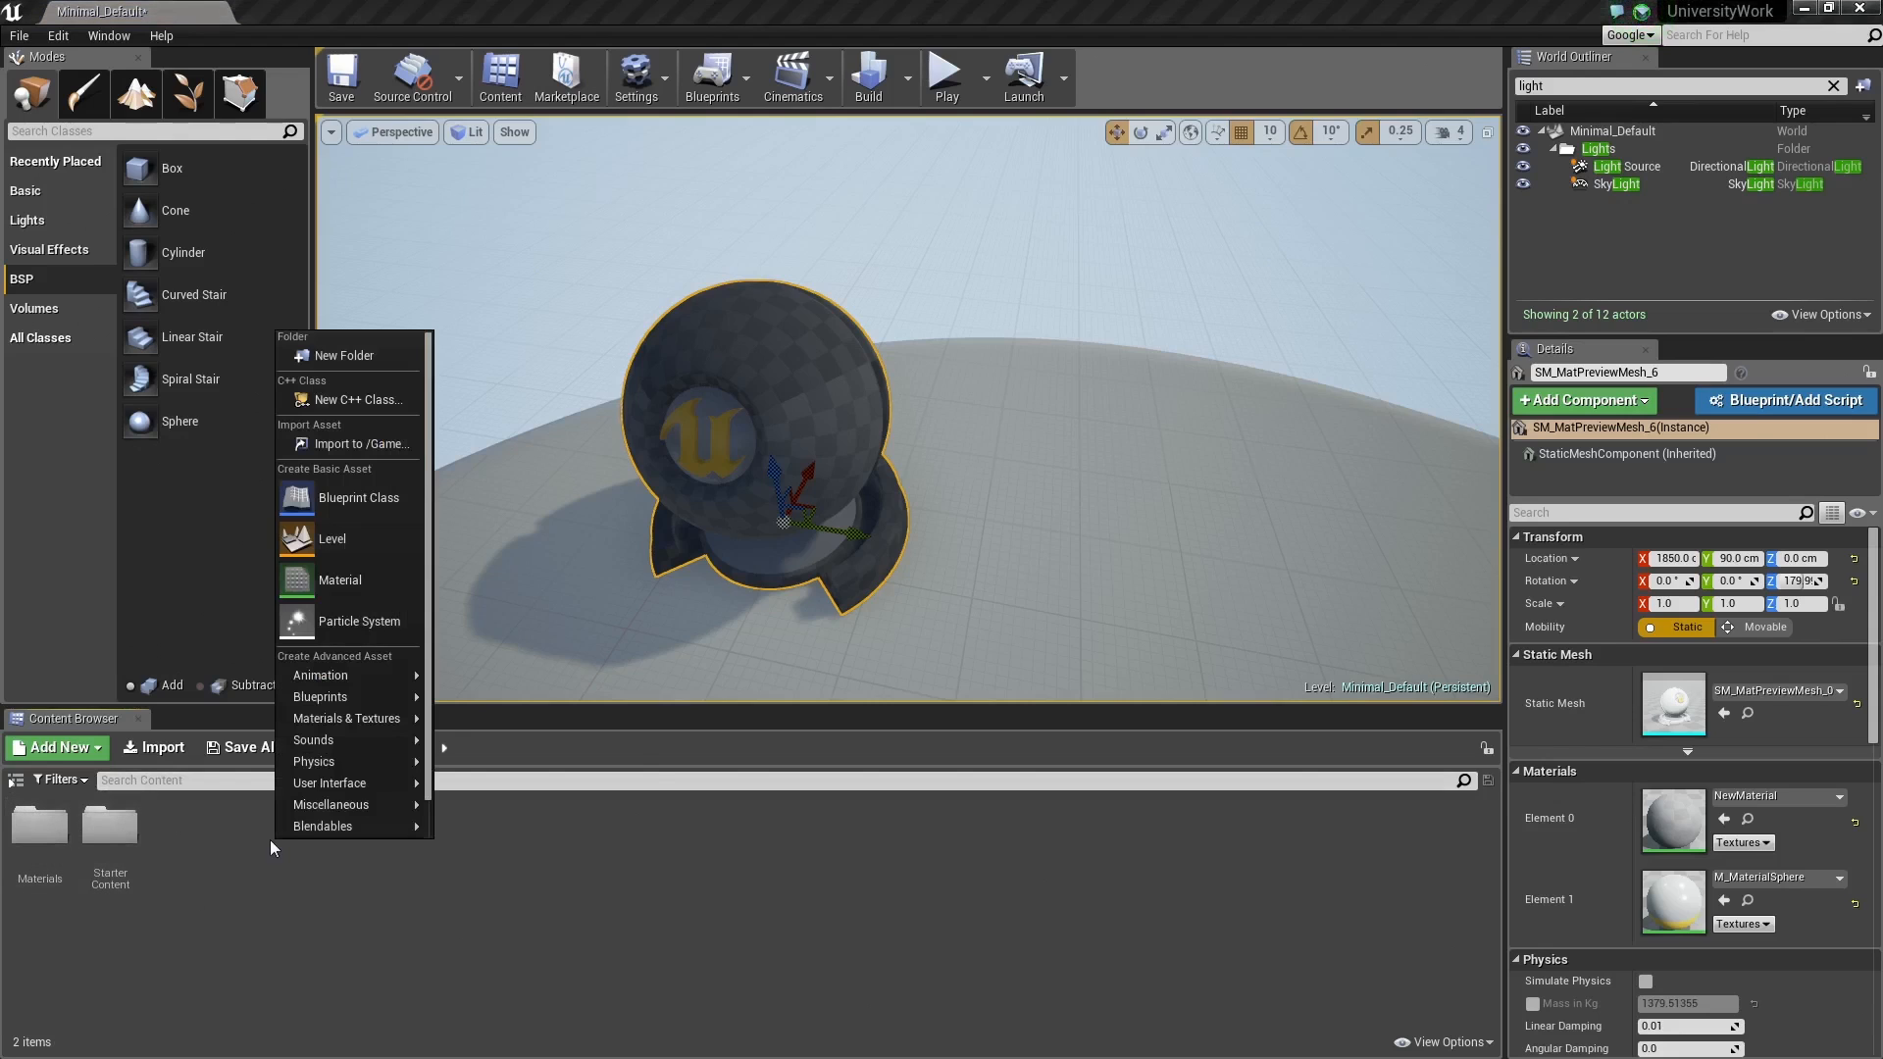
{"action": "left_click", "coordinate": [390, 365]}
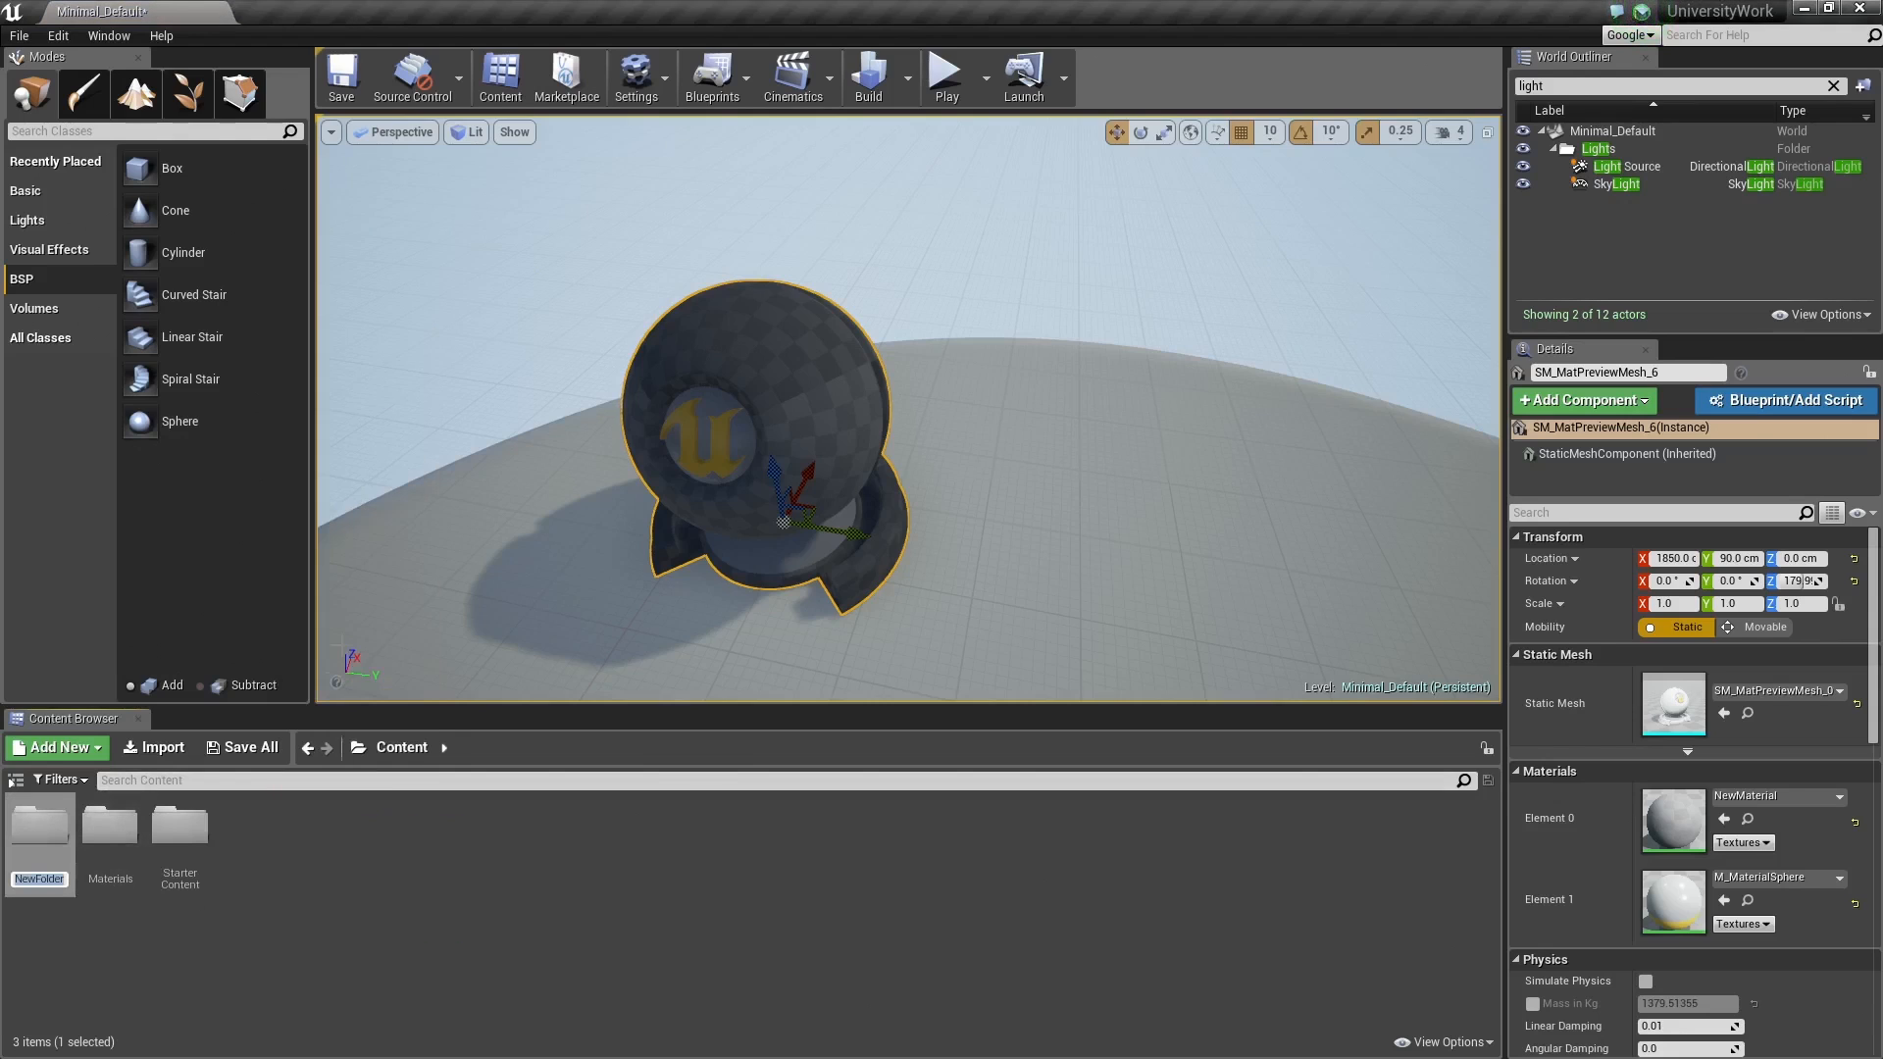
{"action": "type", "text": "Material1"}
{"action": "key", "text": "Return"}
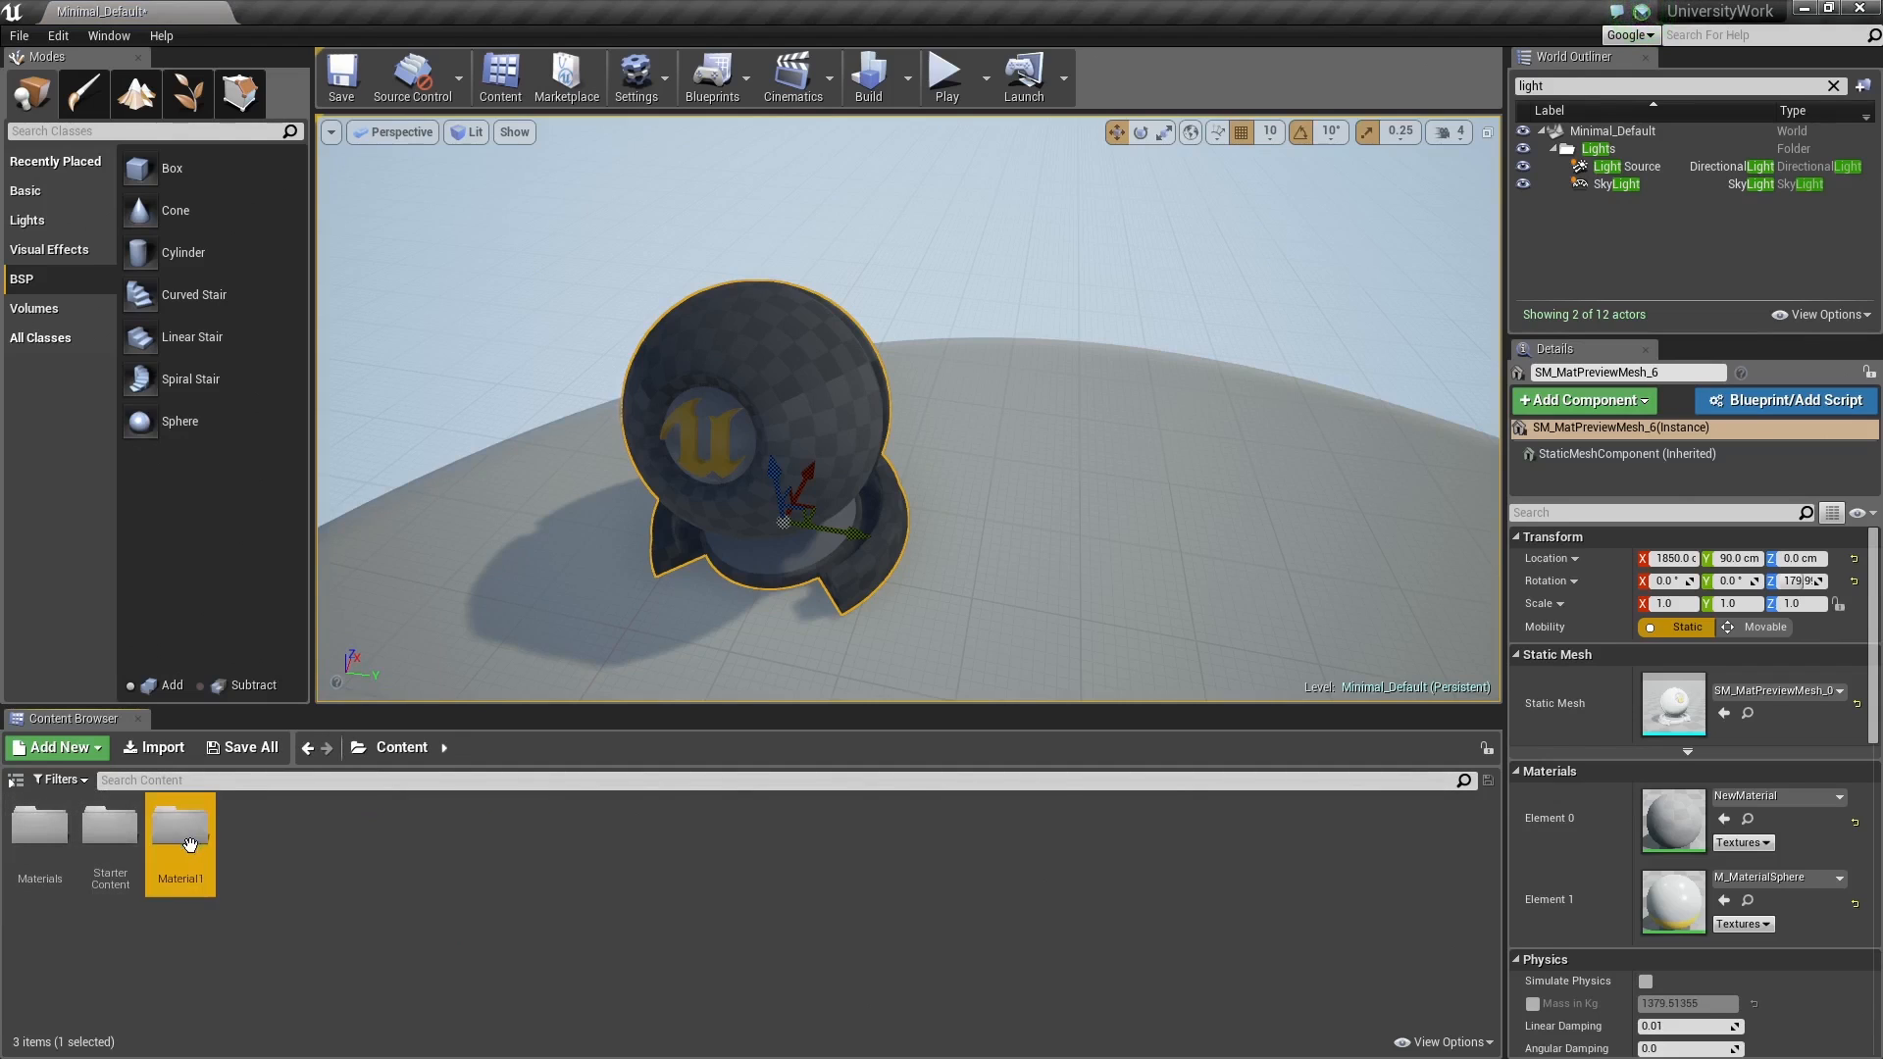
{"action": "key", "text": "Delete"}
{"action": "left_click", "coordinate": [333, 869]}
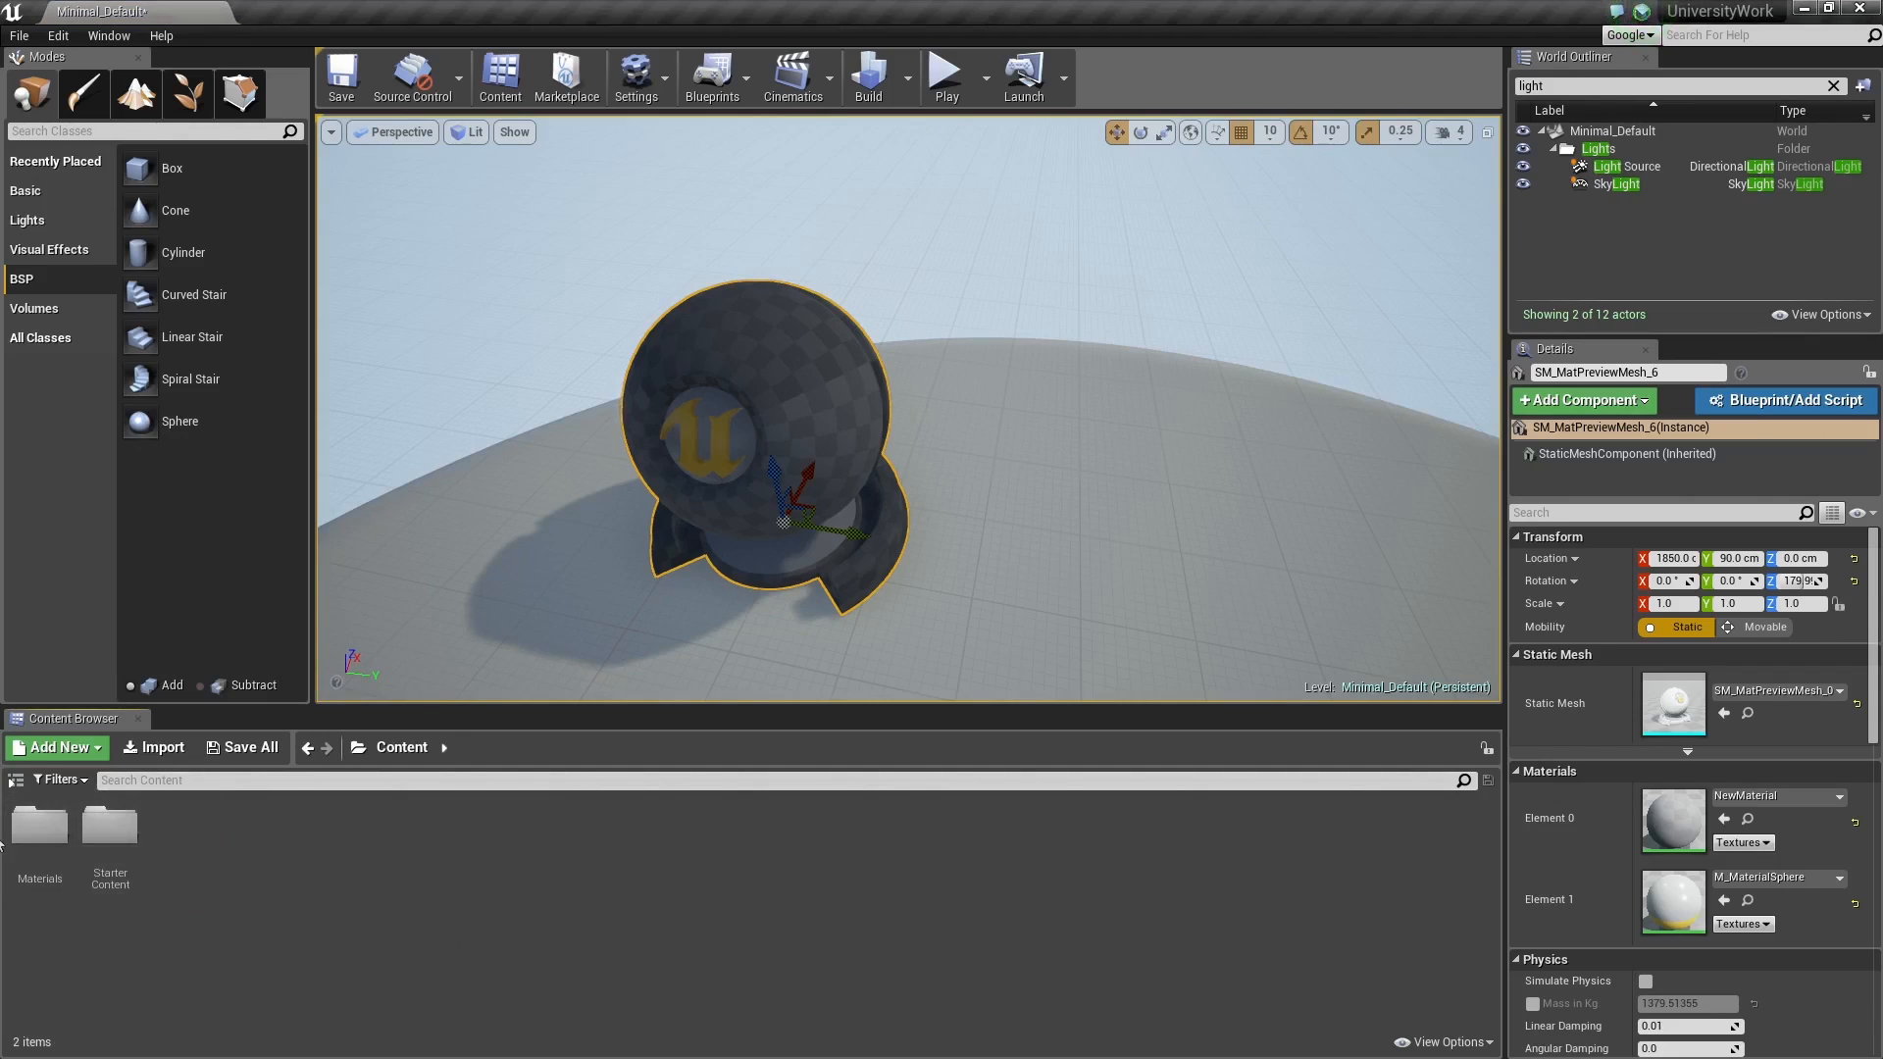
Step: Create a new material asset with its default name in the Materials folder and delete it again
{"action": "double_click", "coordinate": [39, 828]}
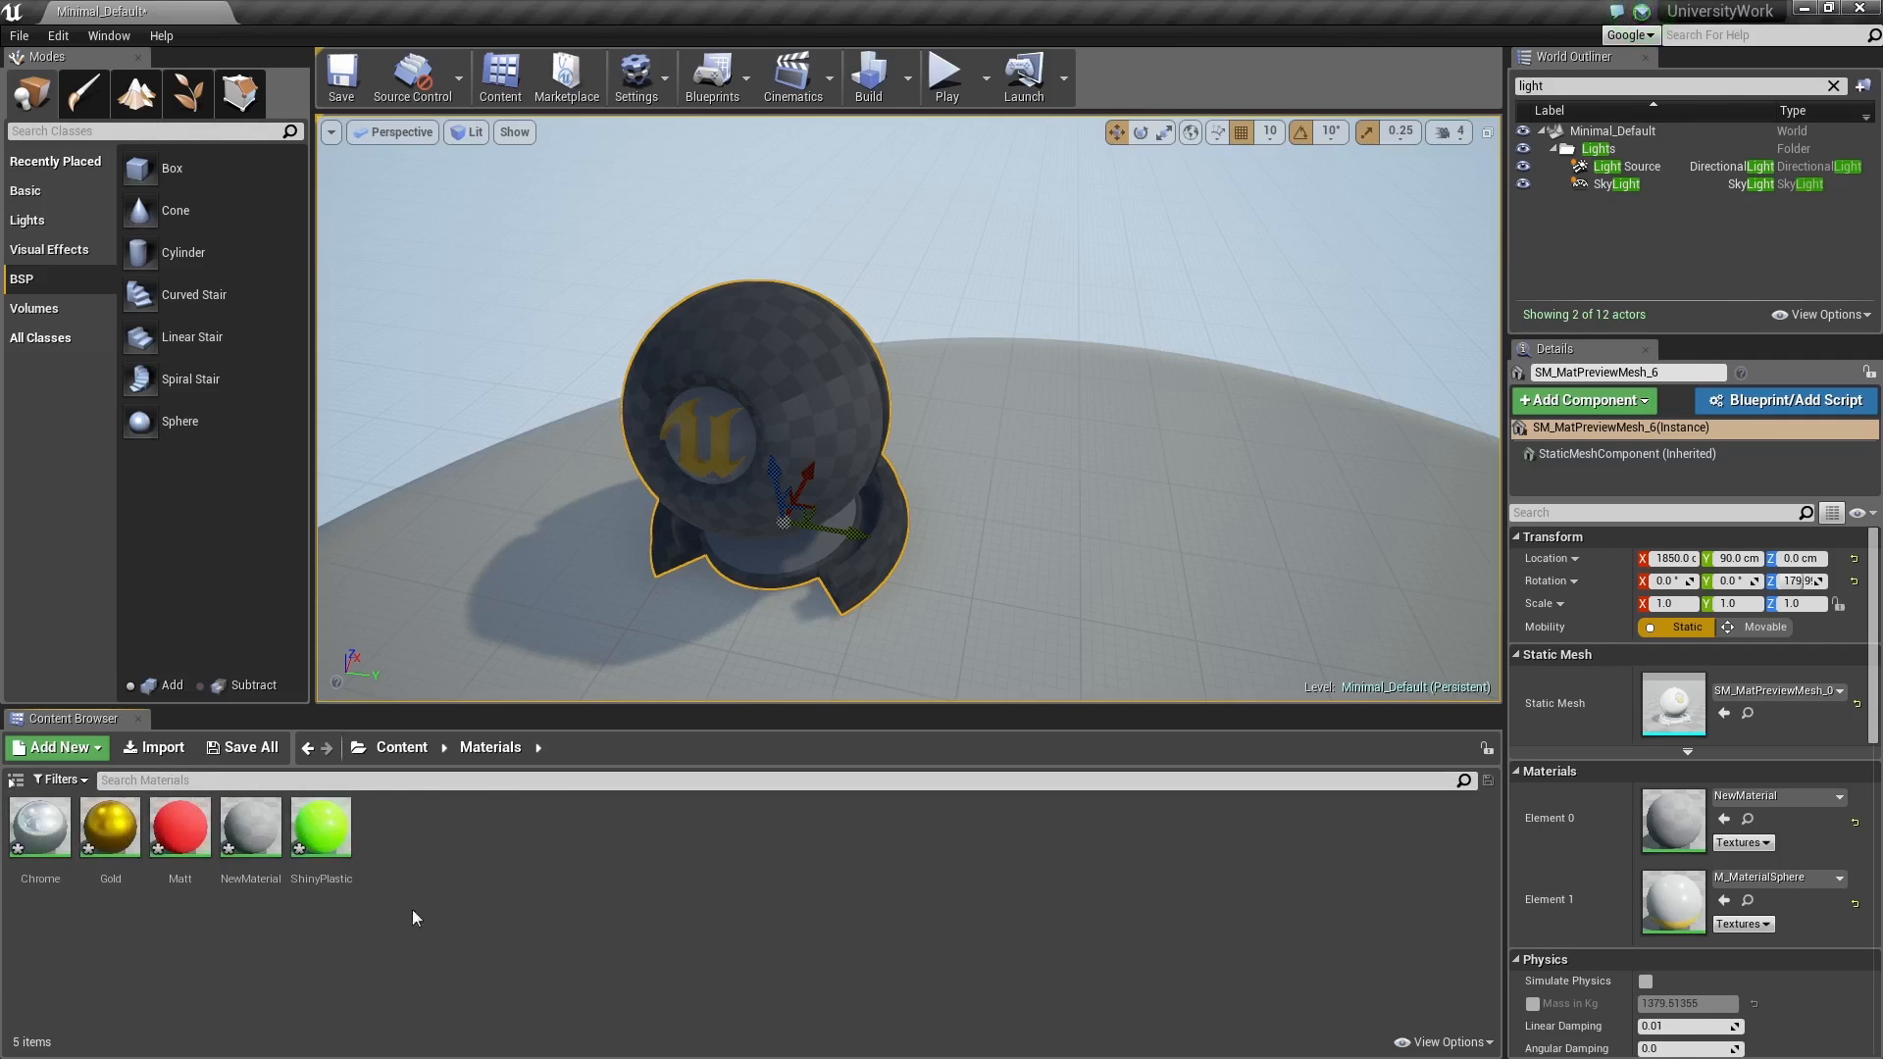
{"action": "right_click", "coordinate": [523, 847]}
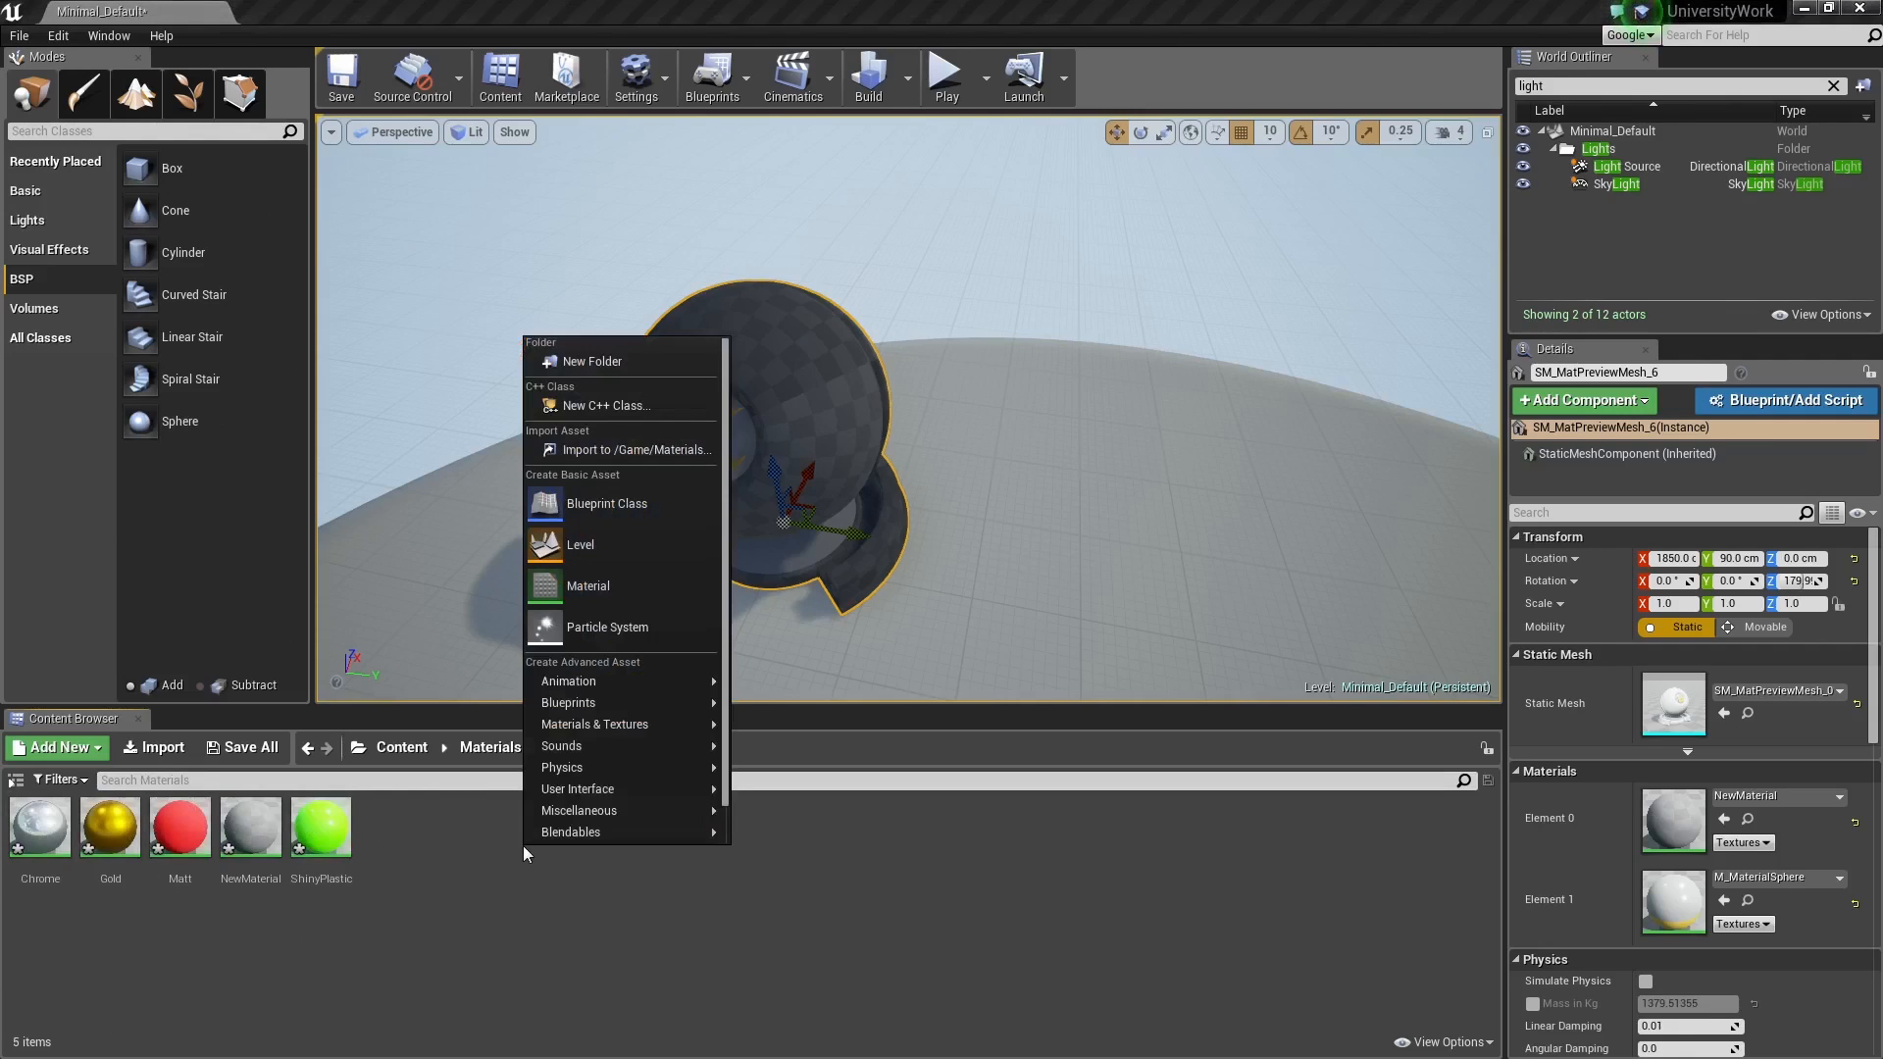
{"action": "left_click", "coordinate": [611, 586]}
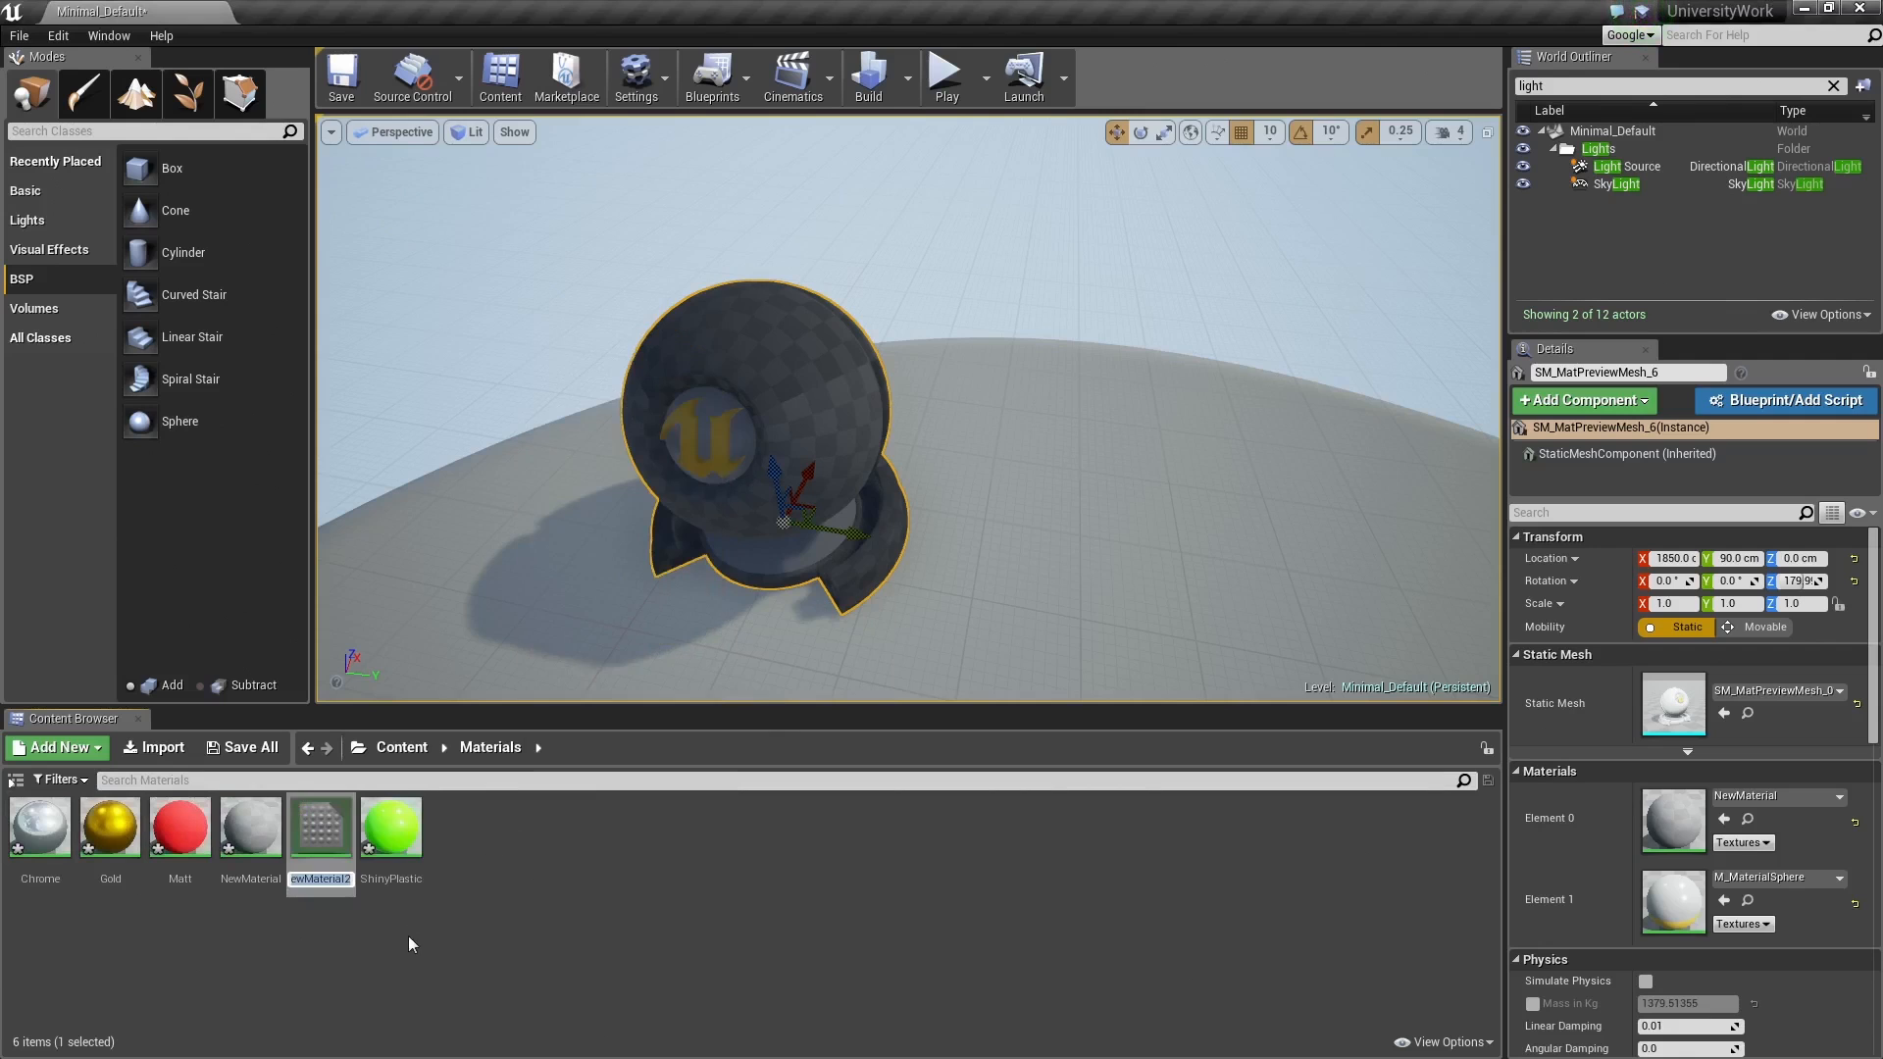
{"action": "key", "text": "Return"}
{"action": "key", "text": "Delete"}
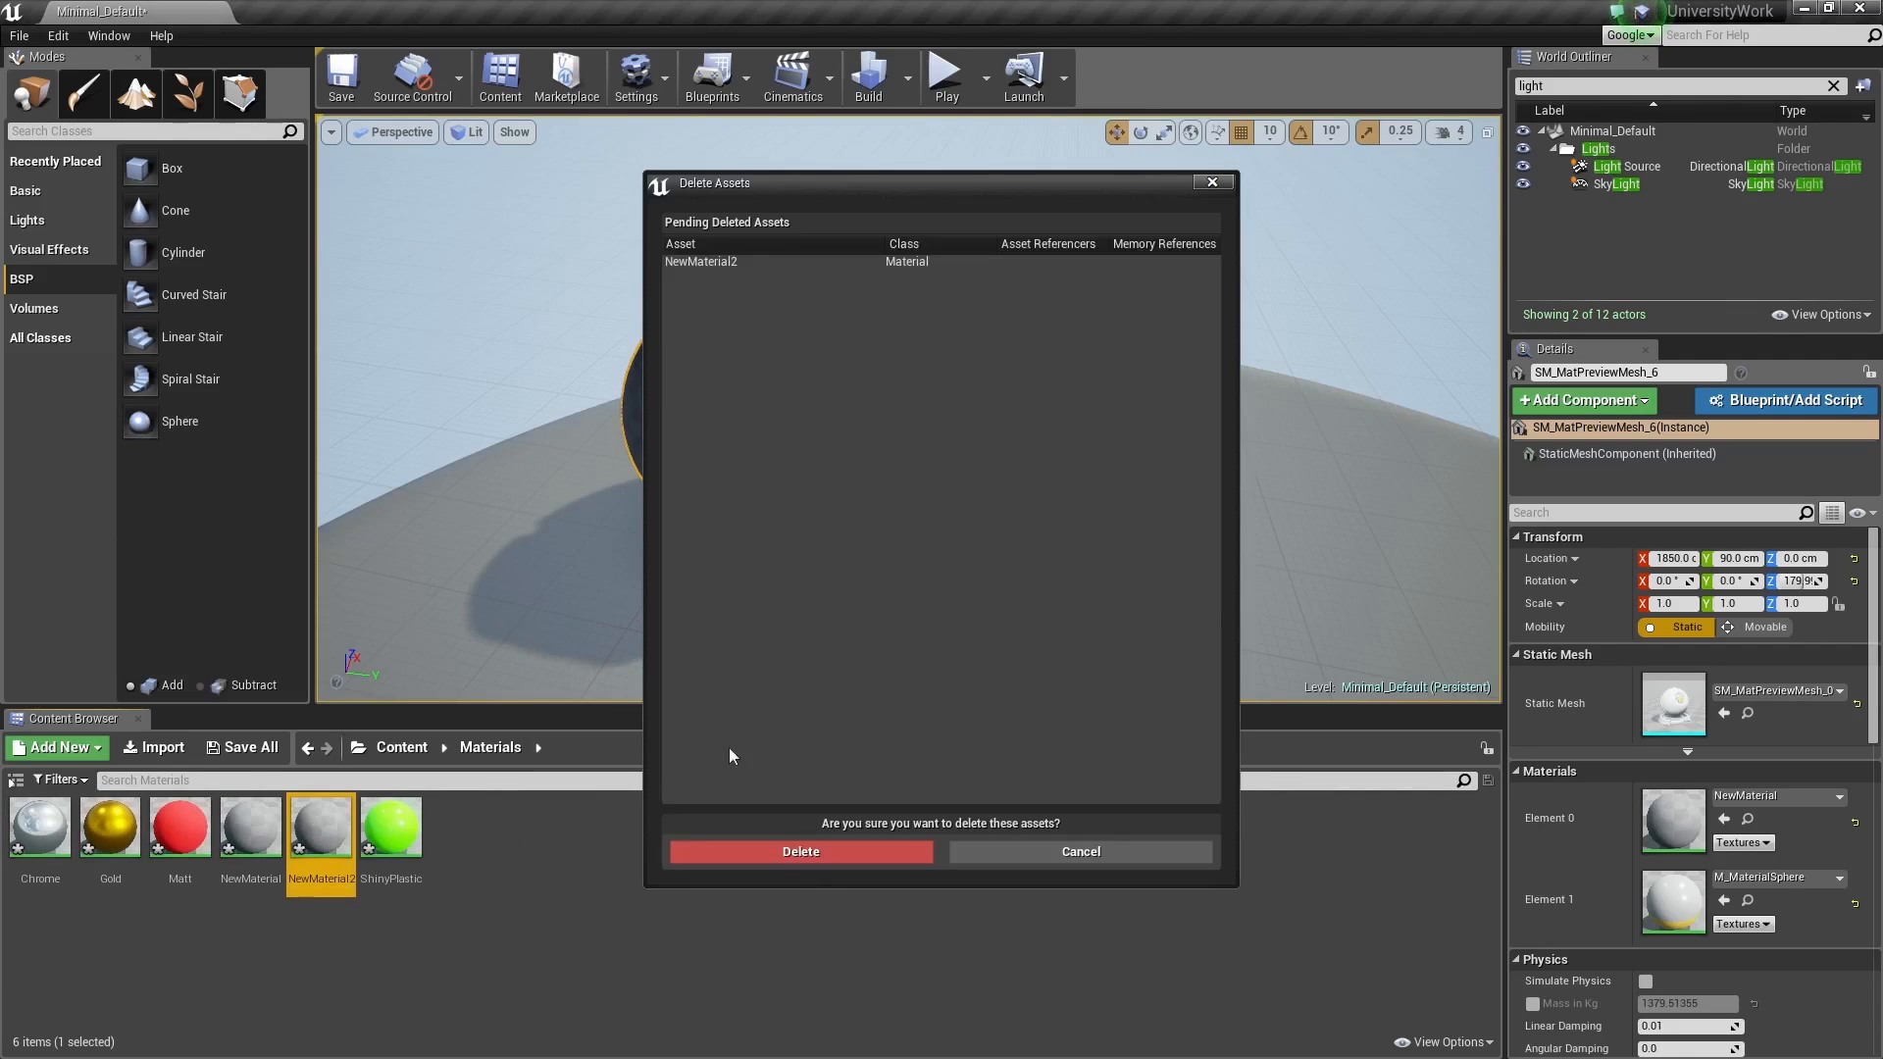
{"action": "left_click", "coordinate": [806, 852]}
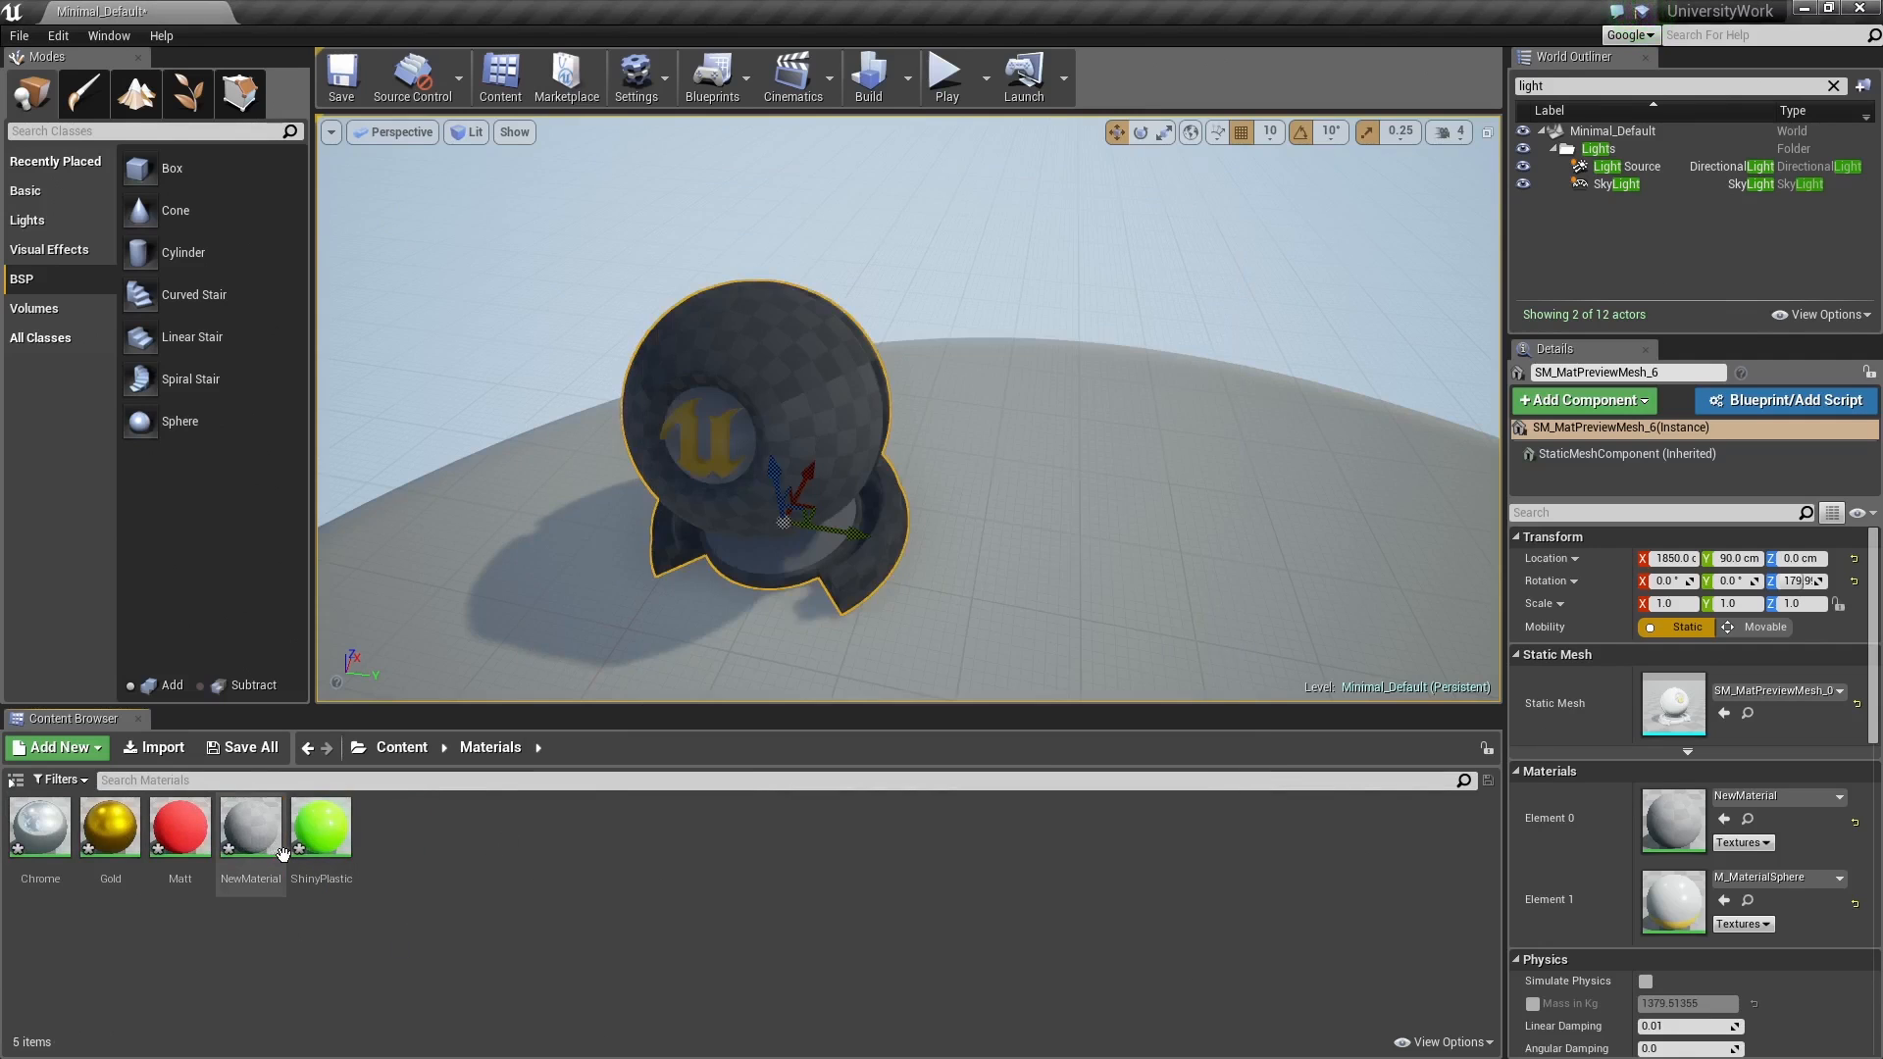
Step: Open NewMaterial in the material editor to view its main material node
{"action": "double_click", "coordinate": [258, 833]}
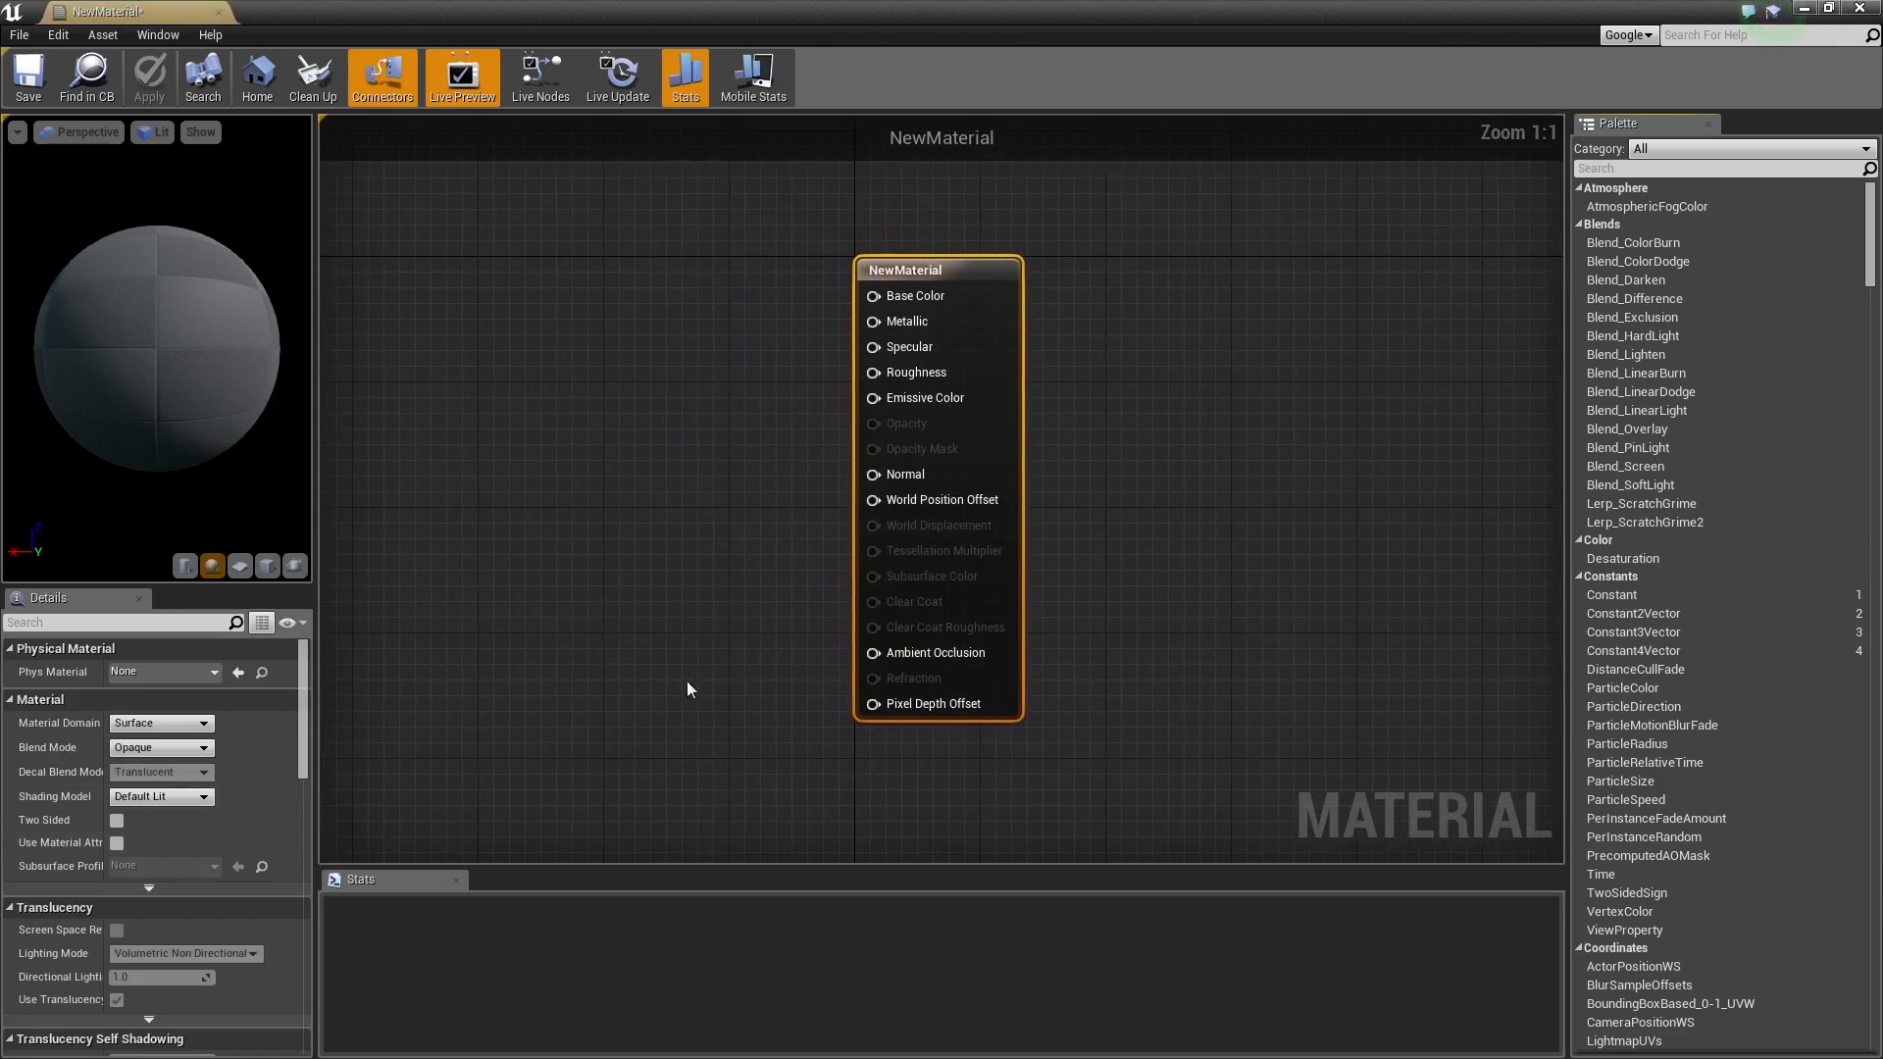
{"action": "right_click_drag", "start_coordinate": [536, 341], "coordinate": [645, 341]}
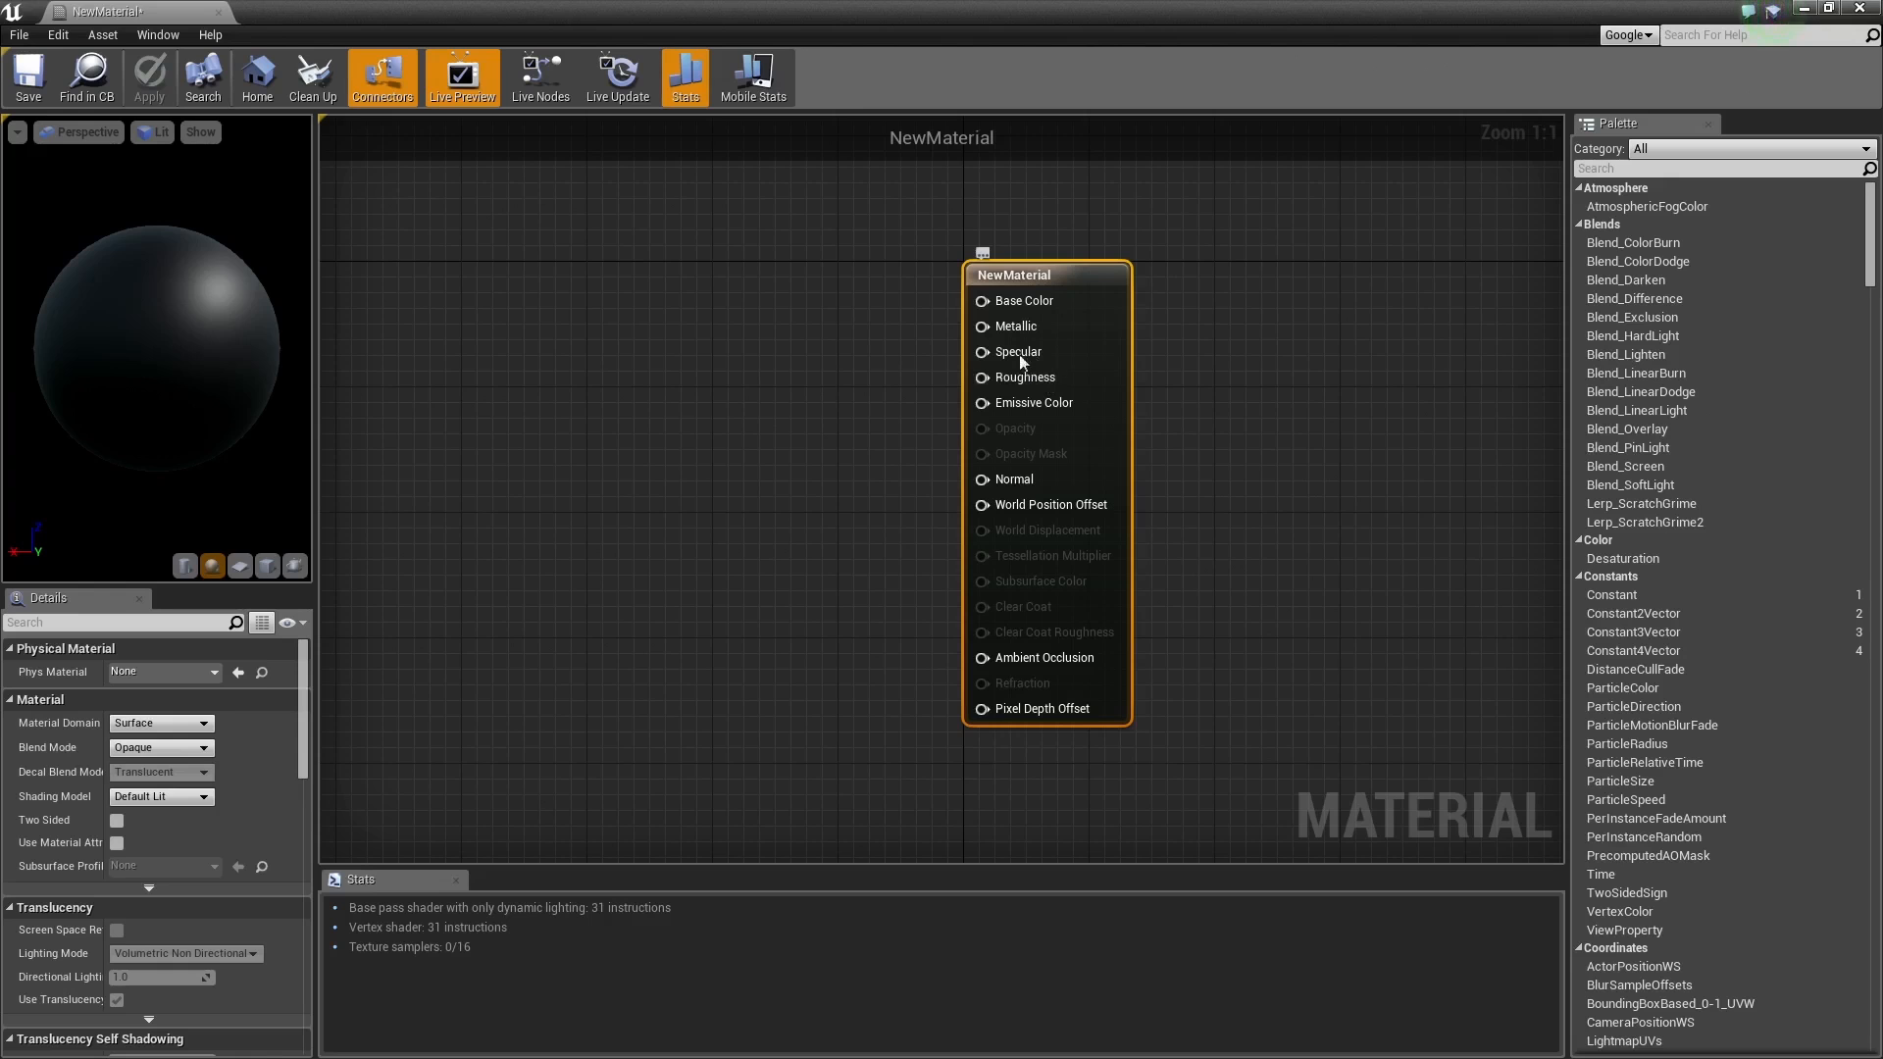
Step: Minimise the material editor window to return to the level, then reopen NewMaterial and maximise its editor
{"action": "double_click", "coordinate": [703, 14]}
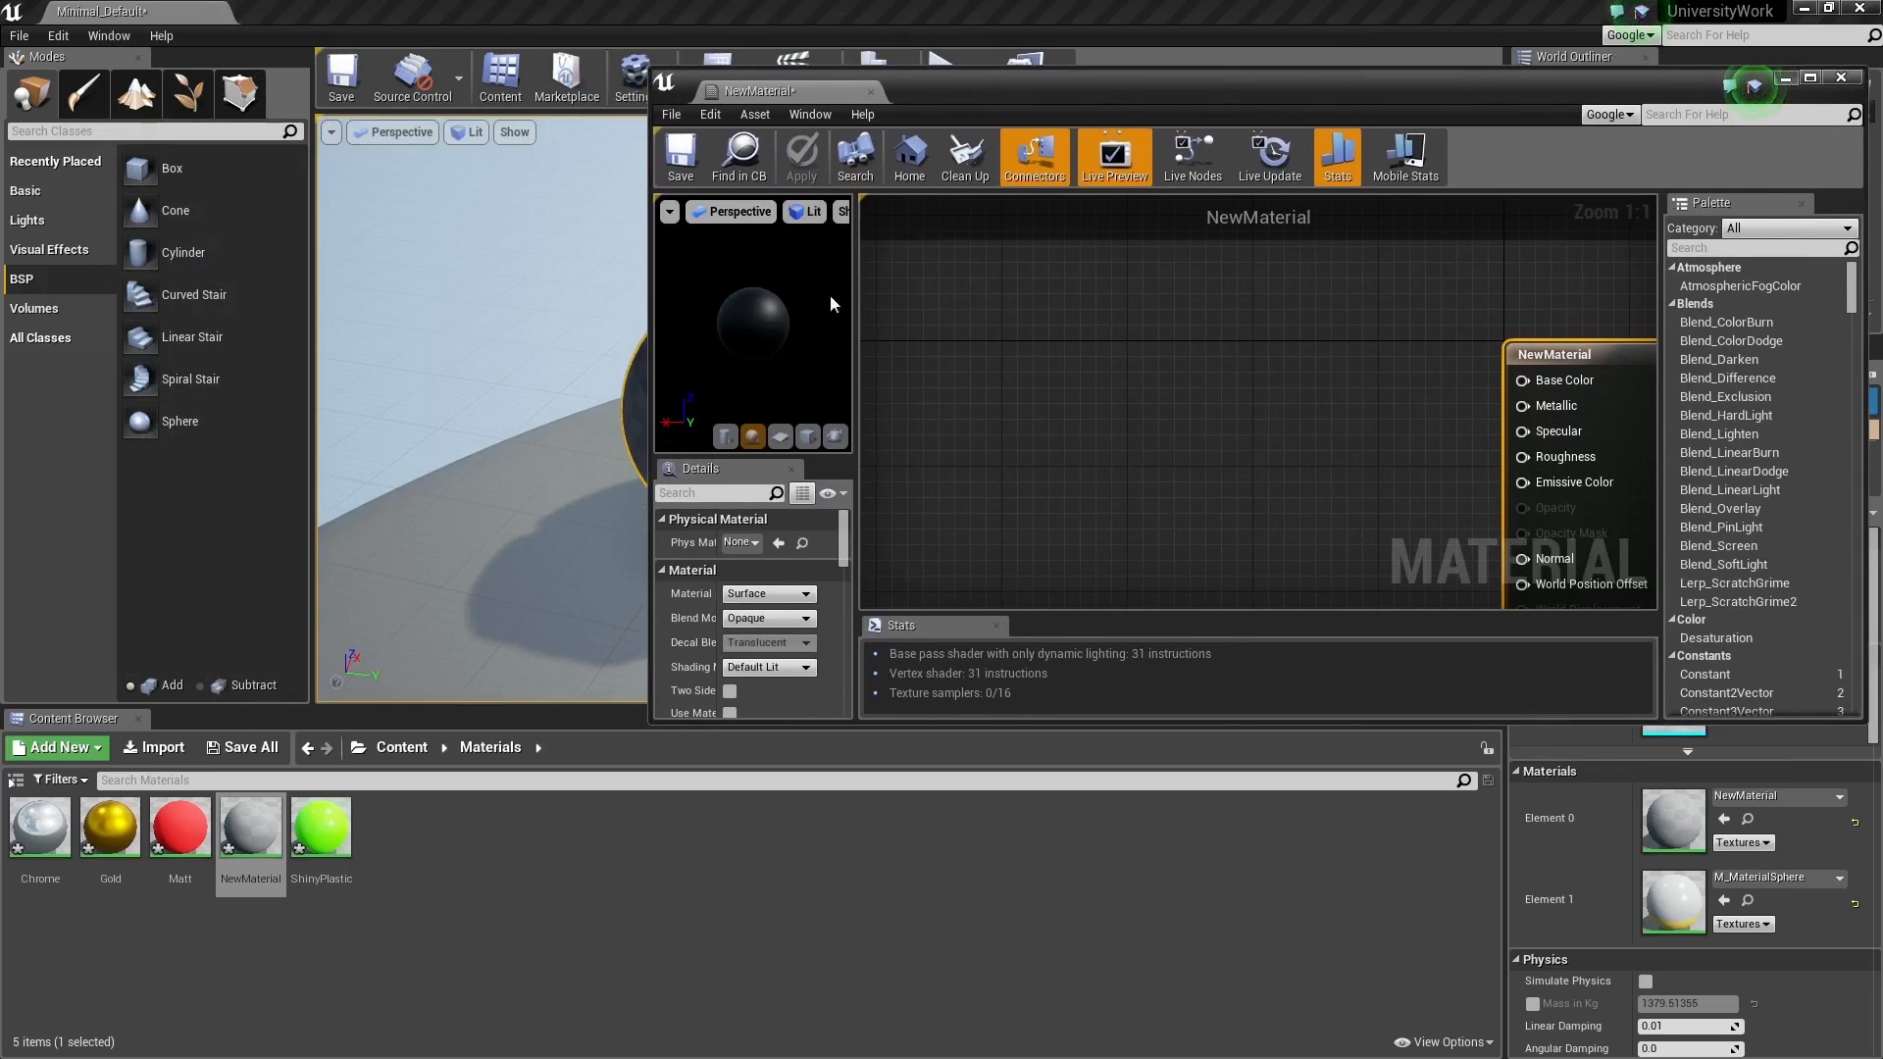
{"action": "left_click", "coordinate": [1784, 77]}
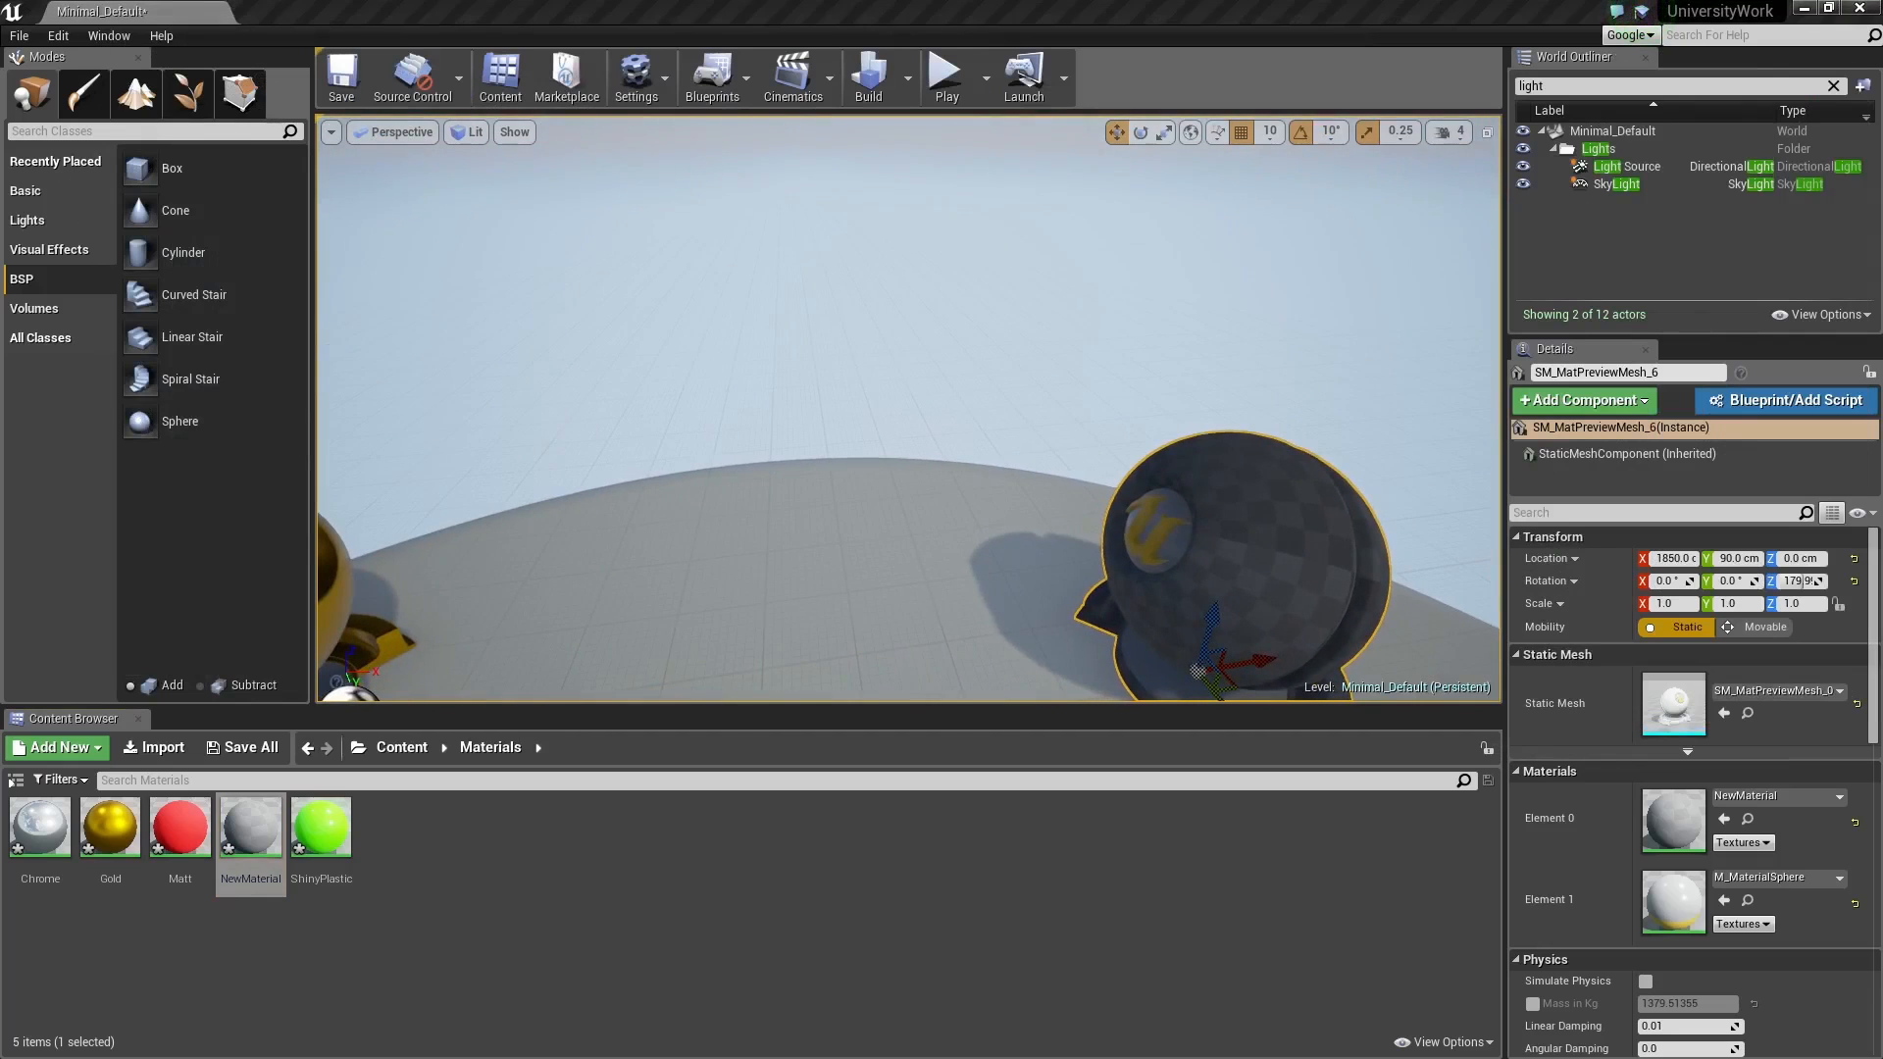
{"action": "double_click", "coordinate": [251, 832]}
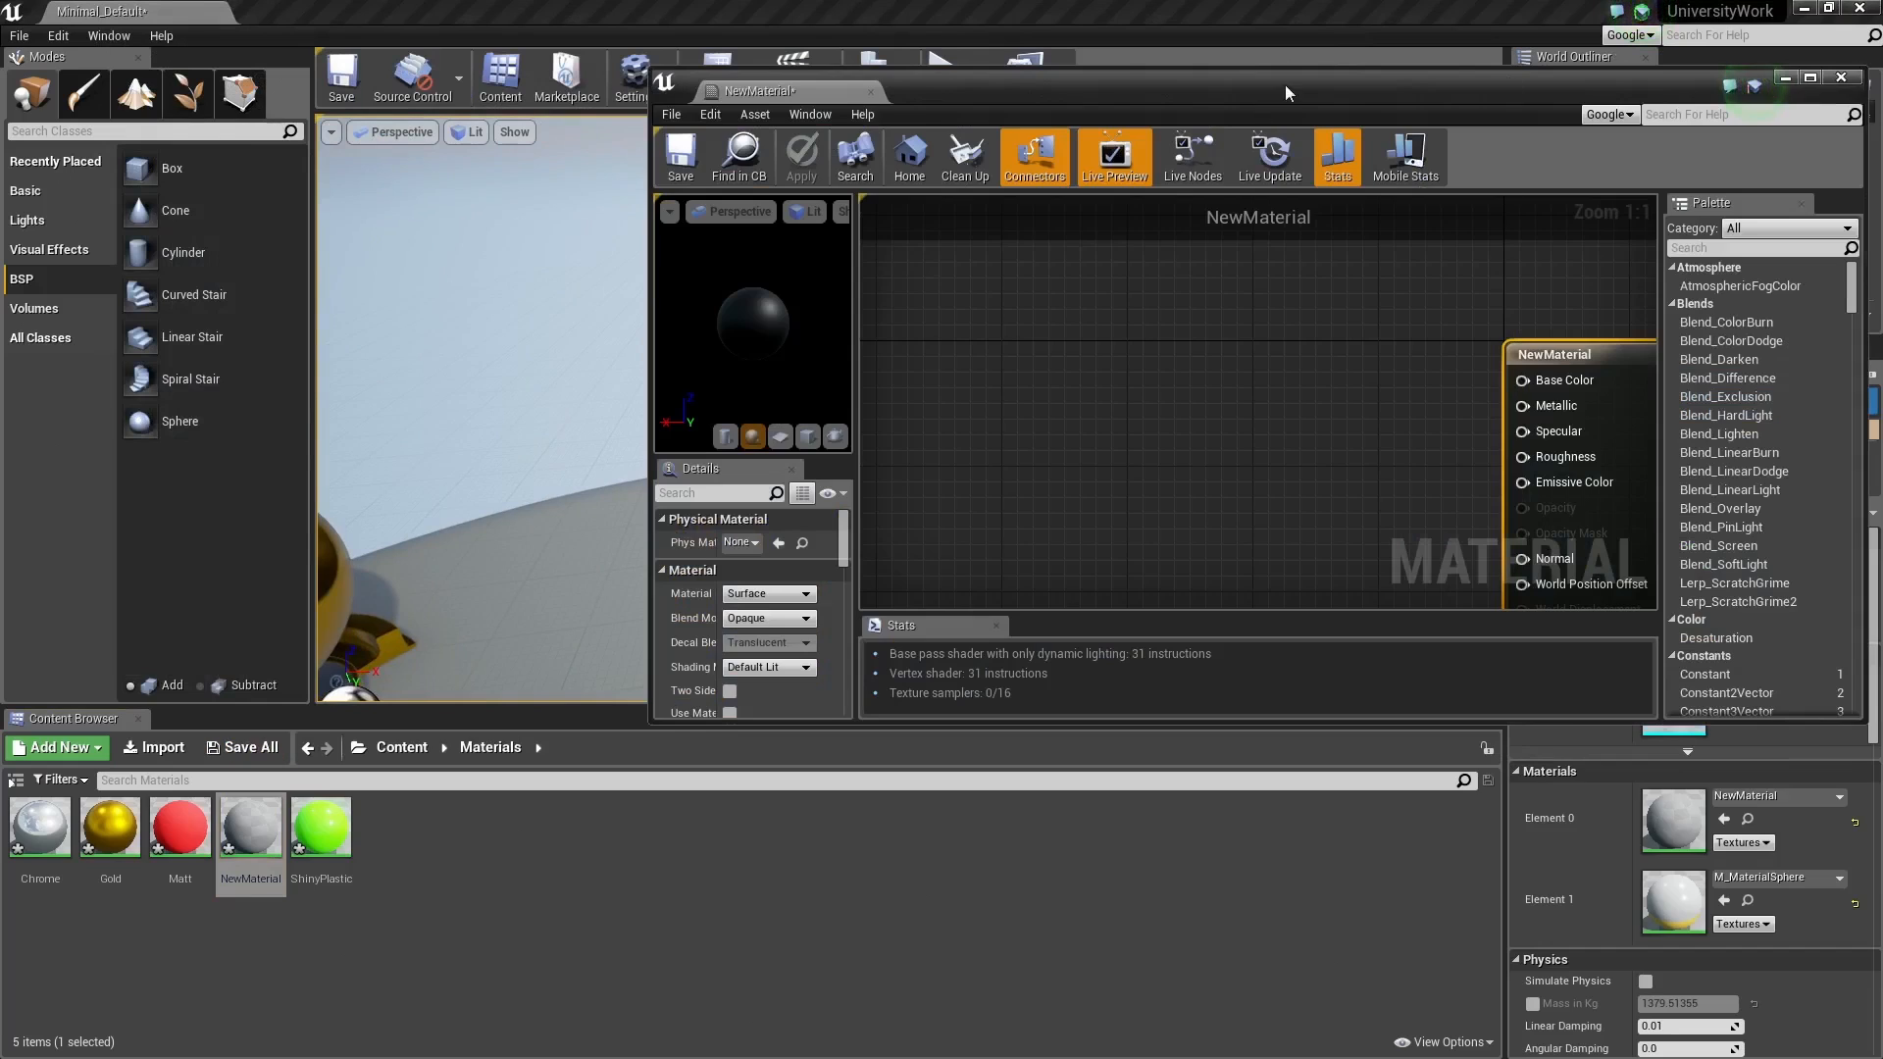
{"action": "left_click_drag", "start_coordinate": [1289, 93], "coordinate": [1120, 273]}
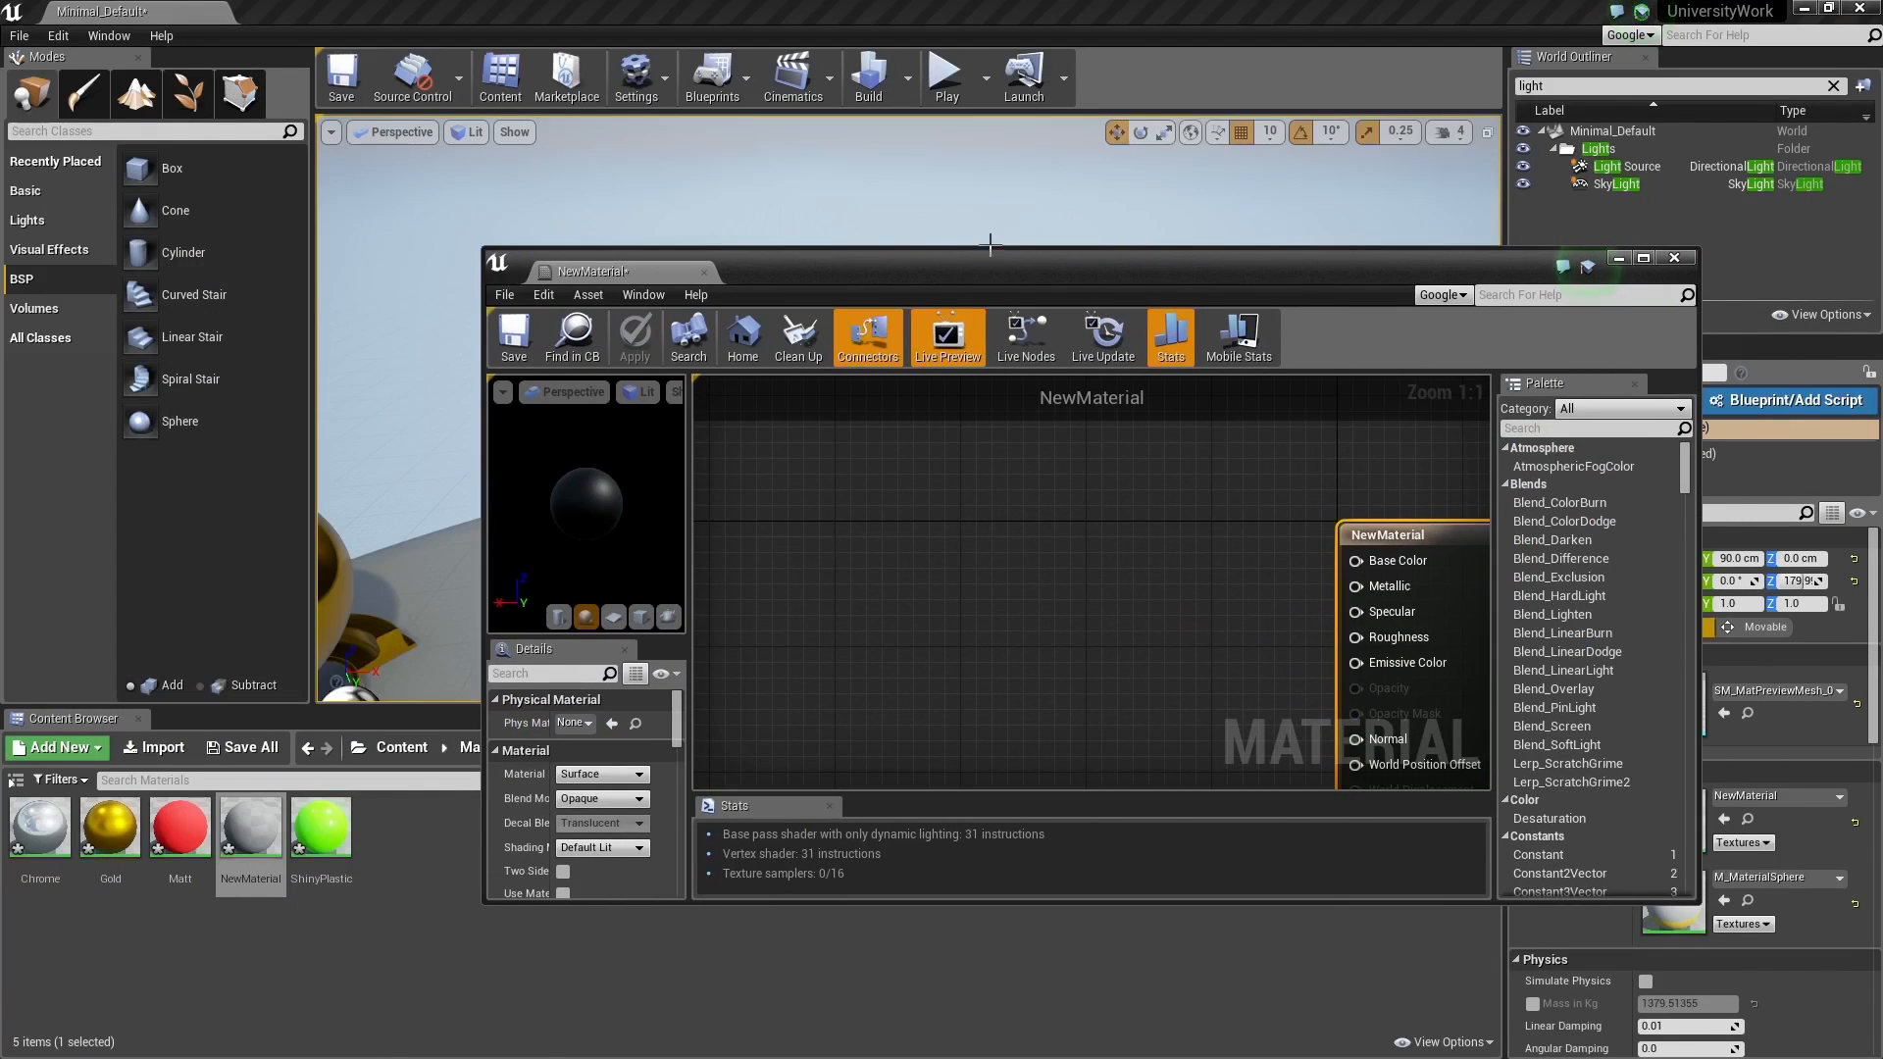
{"action": "left_click_drag", "start_coordinate": [990, 263], "coordinate": [983, 424]}
{"action": "double_click", "coordinate": [984, 424]}
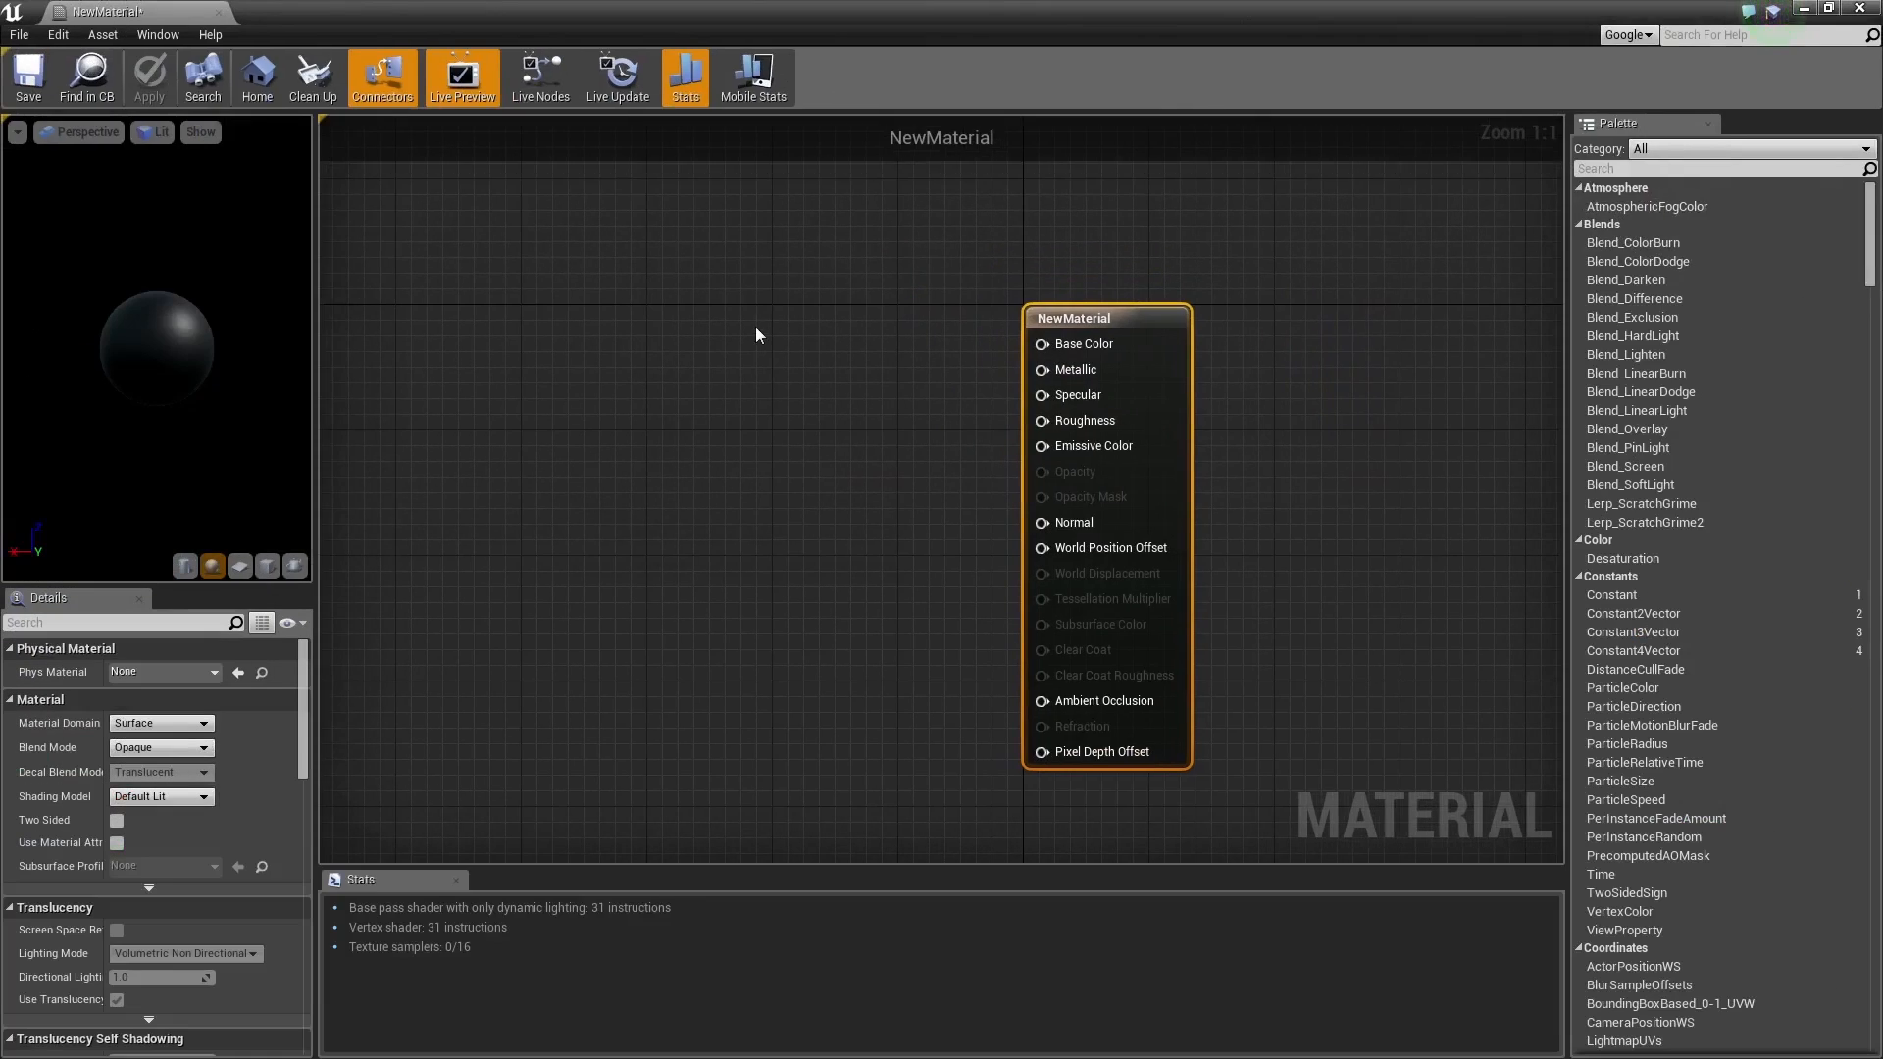
Step: Add a Constant, a Constant2Vector and a Constant3Vector node in a column beside the NewMaterial node
{"action": "left_click", "coordinate": [711, 275]}
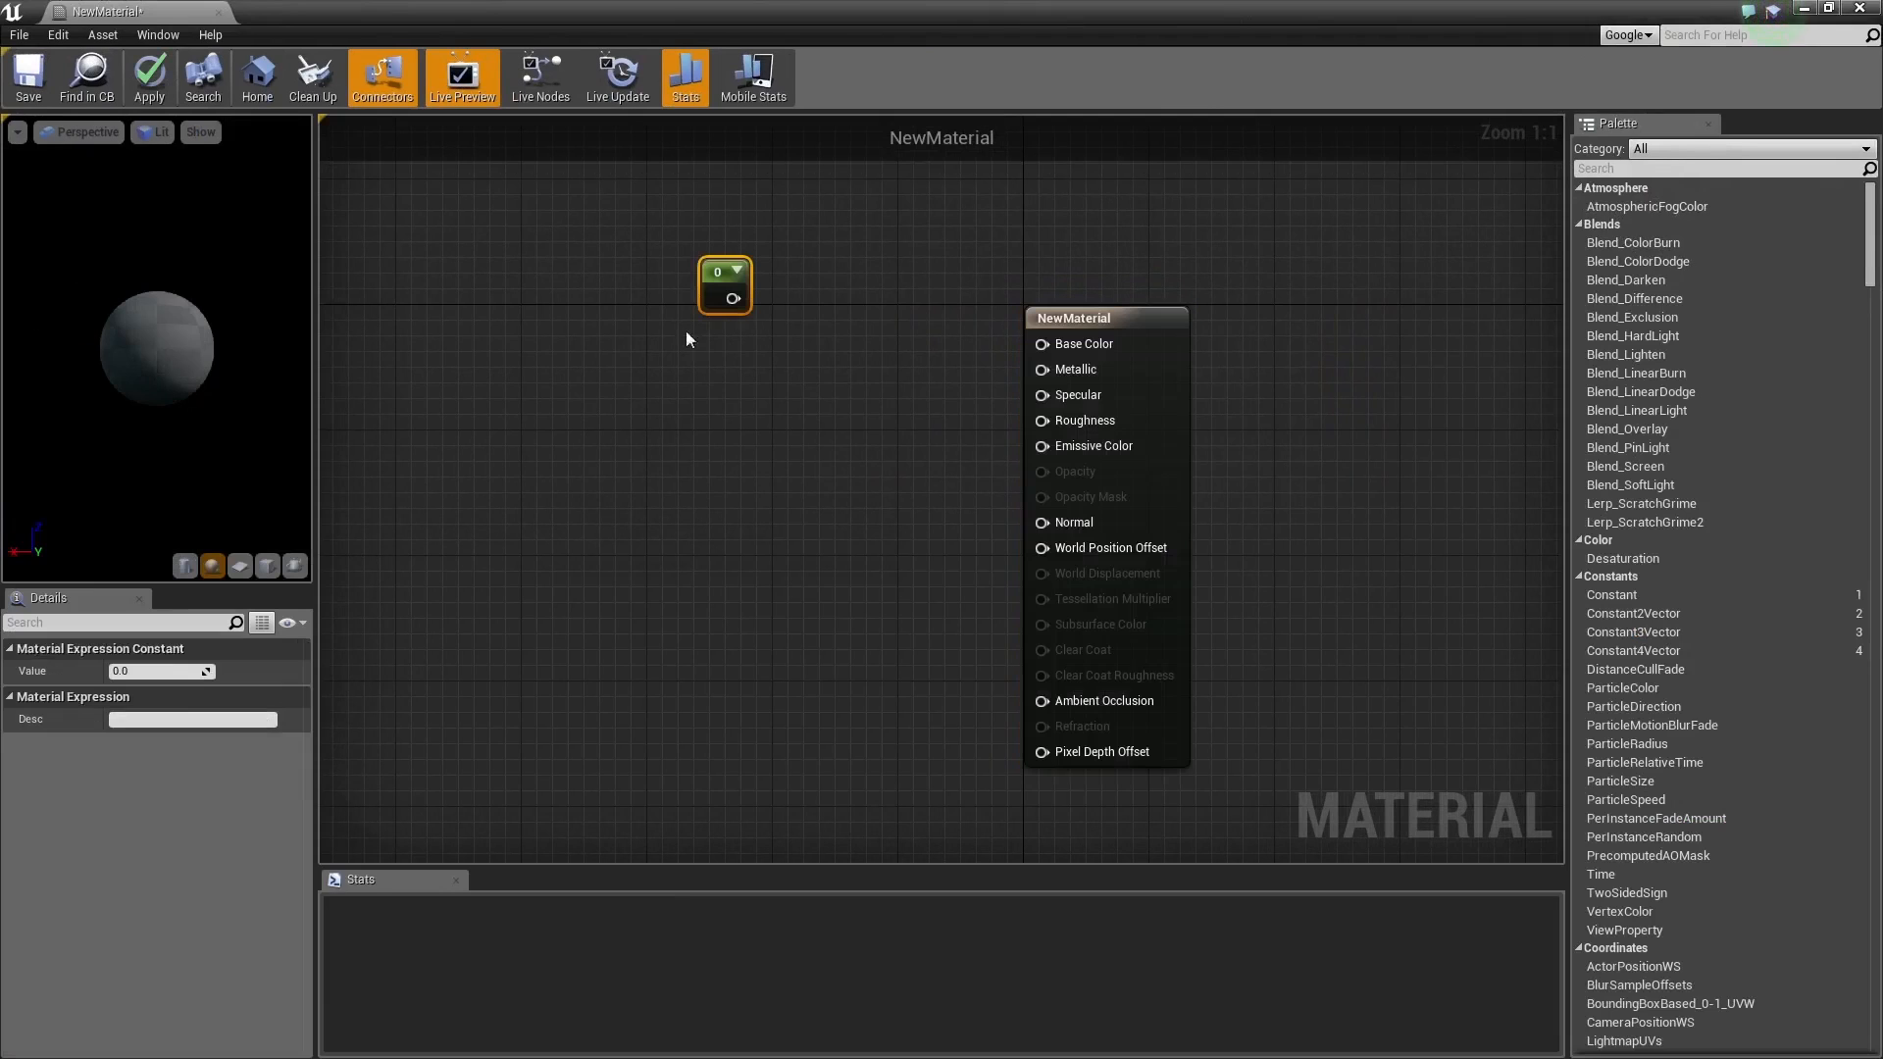
{"action": "left_click", "coordinate": [721, 397]}
{"action": "left_click", "coordinate": [708, 505]}
{"action": "left_click_drag", "start_coordinate": [758, 502], "coordinate": [787, 535]}
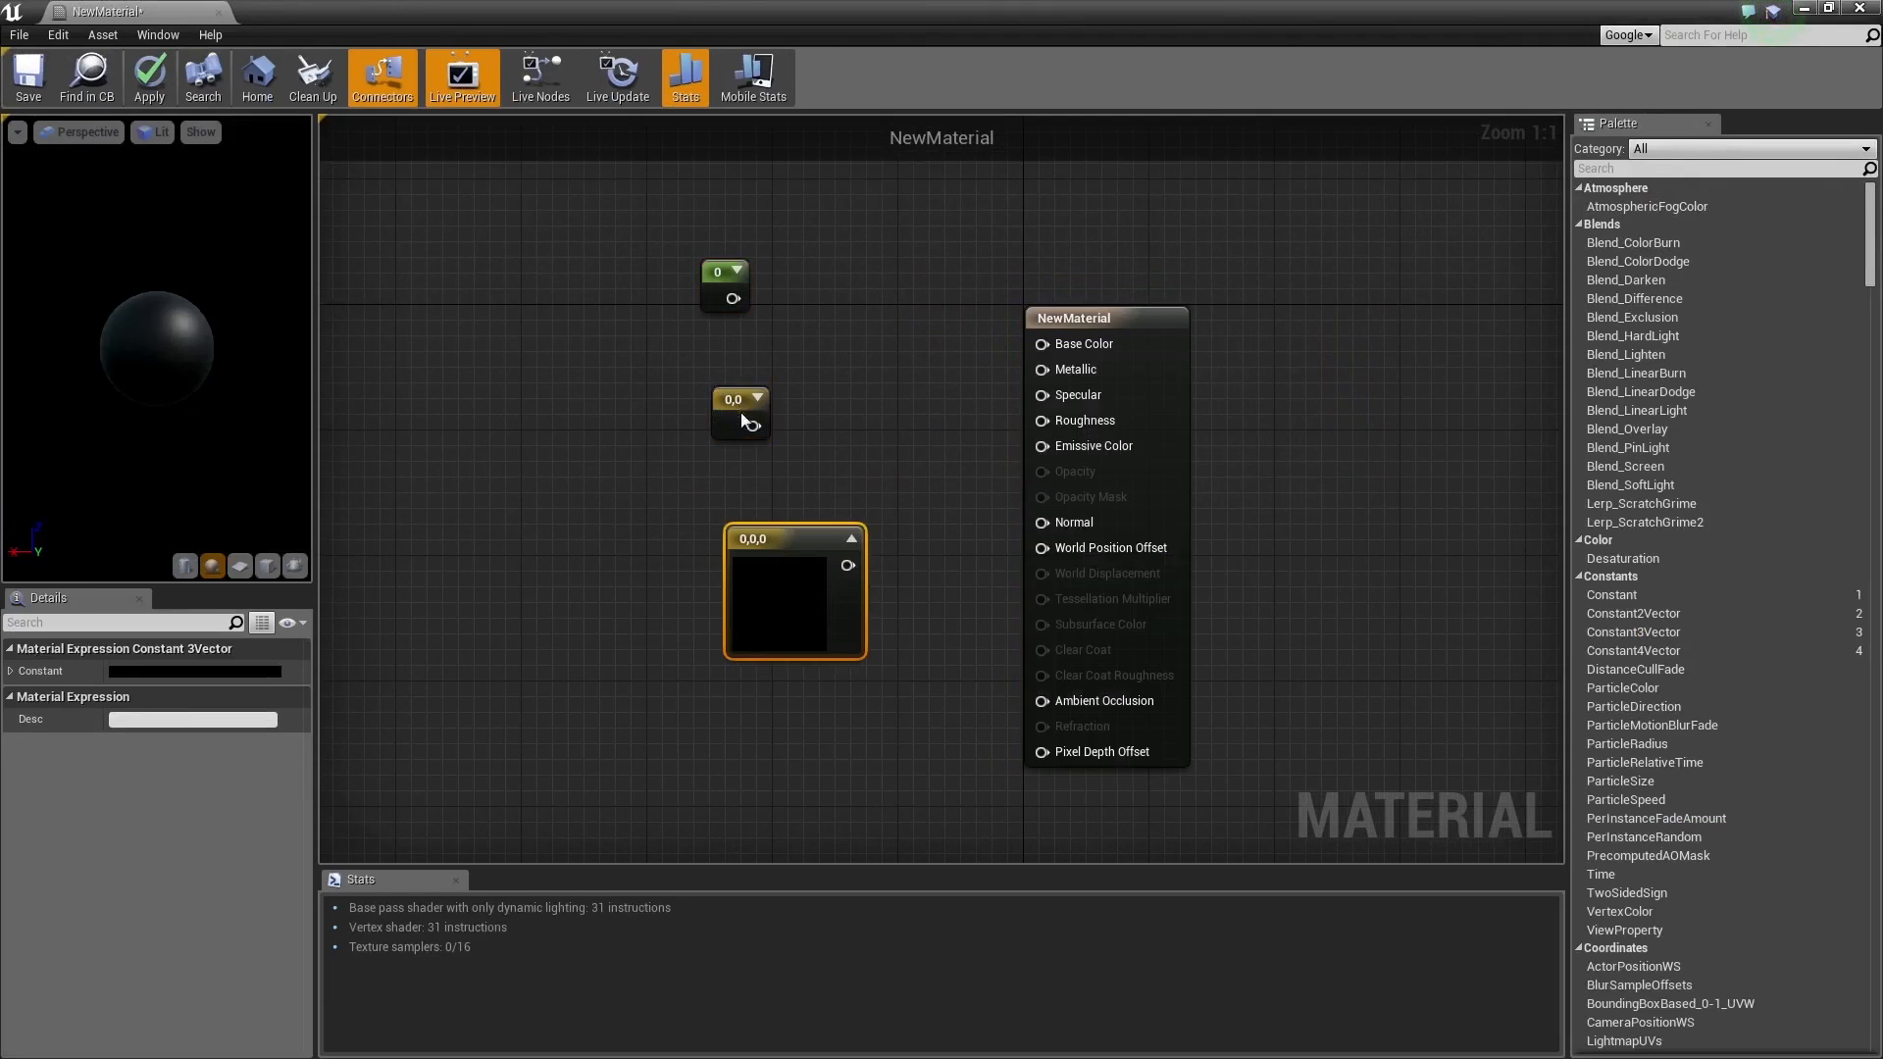
{"action": "left_click_drag", "start_coordinate": [743, 415], "coordinate": [741, 410]}
Step: Add a second Constant, Constant2Vector and Constant3Vector node to the material graph
{"action": "left_click", "coordinate": [871, 256]}
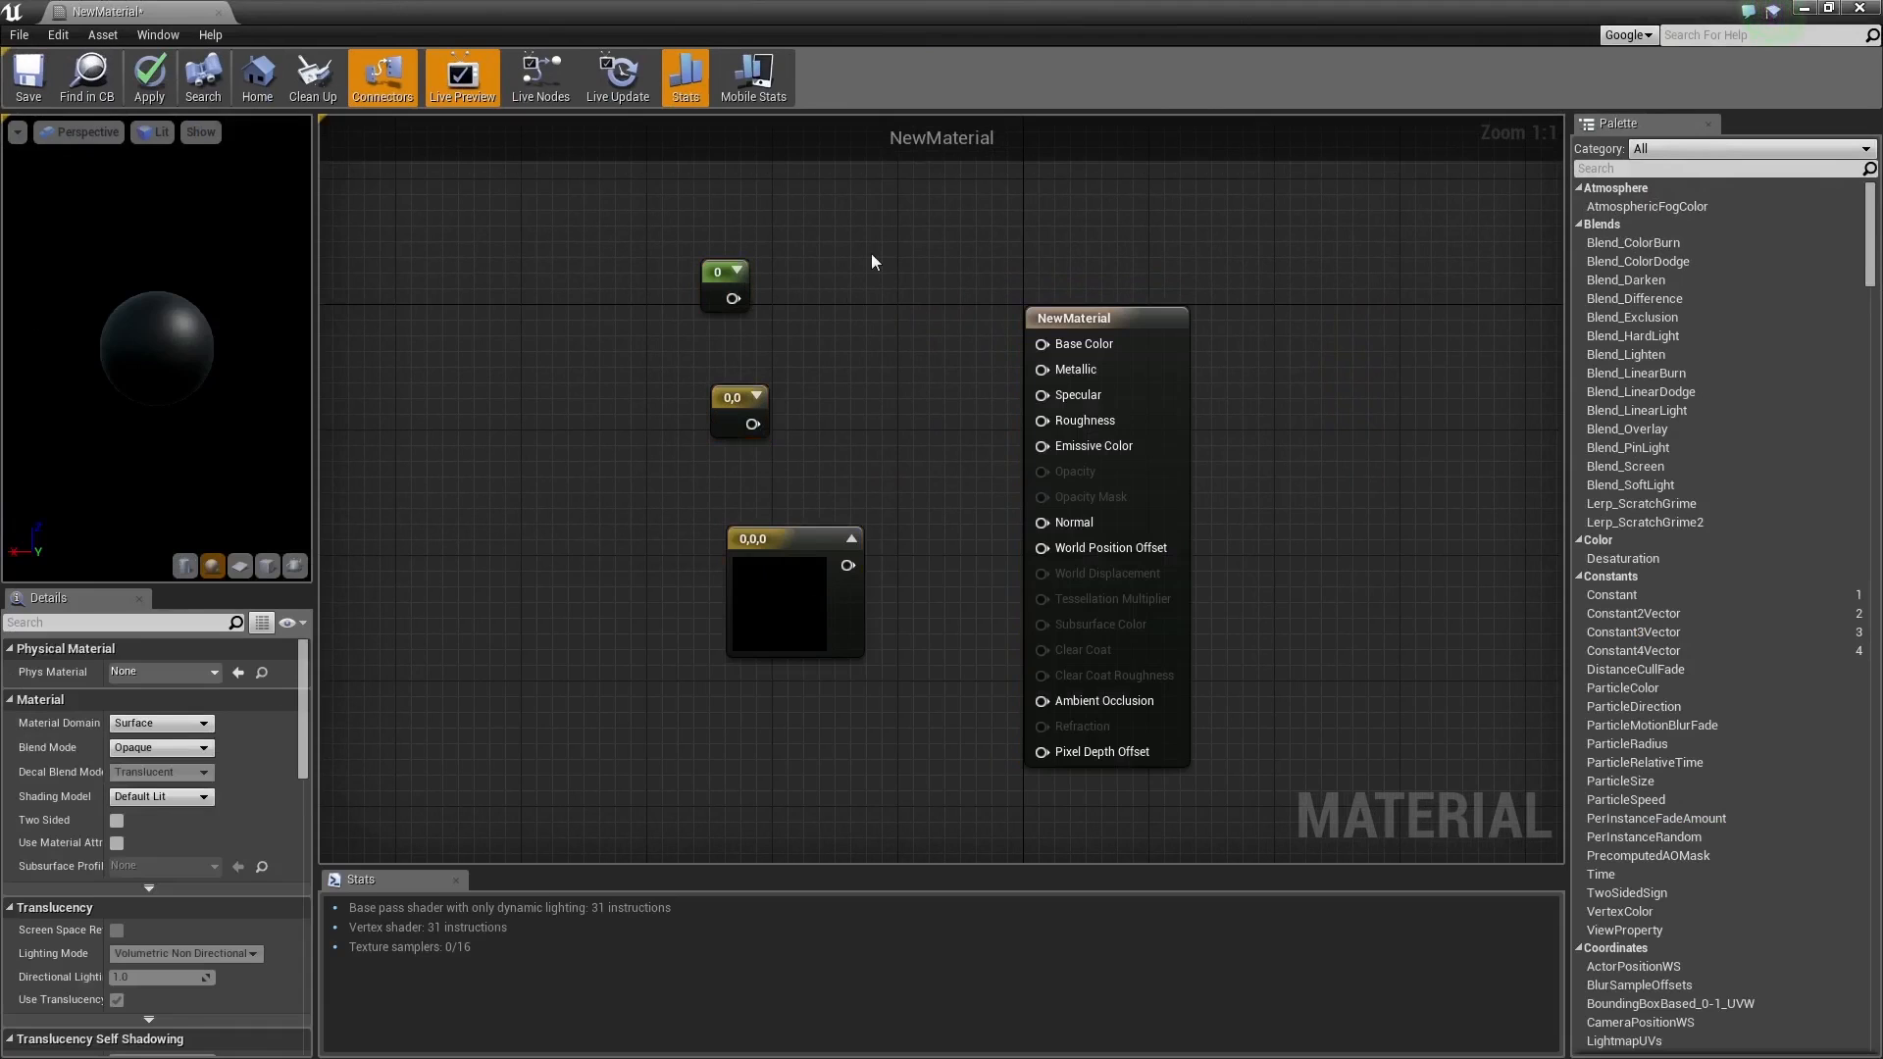
{"action": "left_click", "coordinate": [872, 257]}
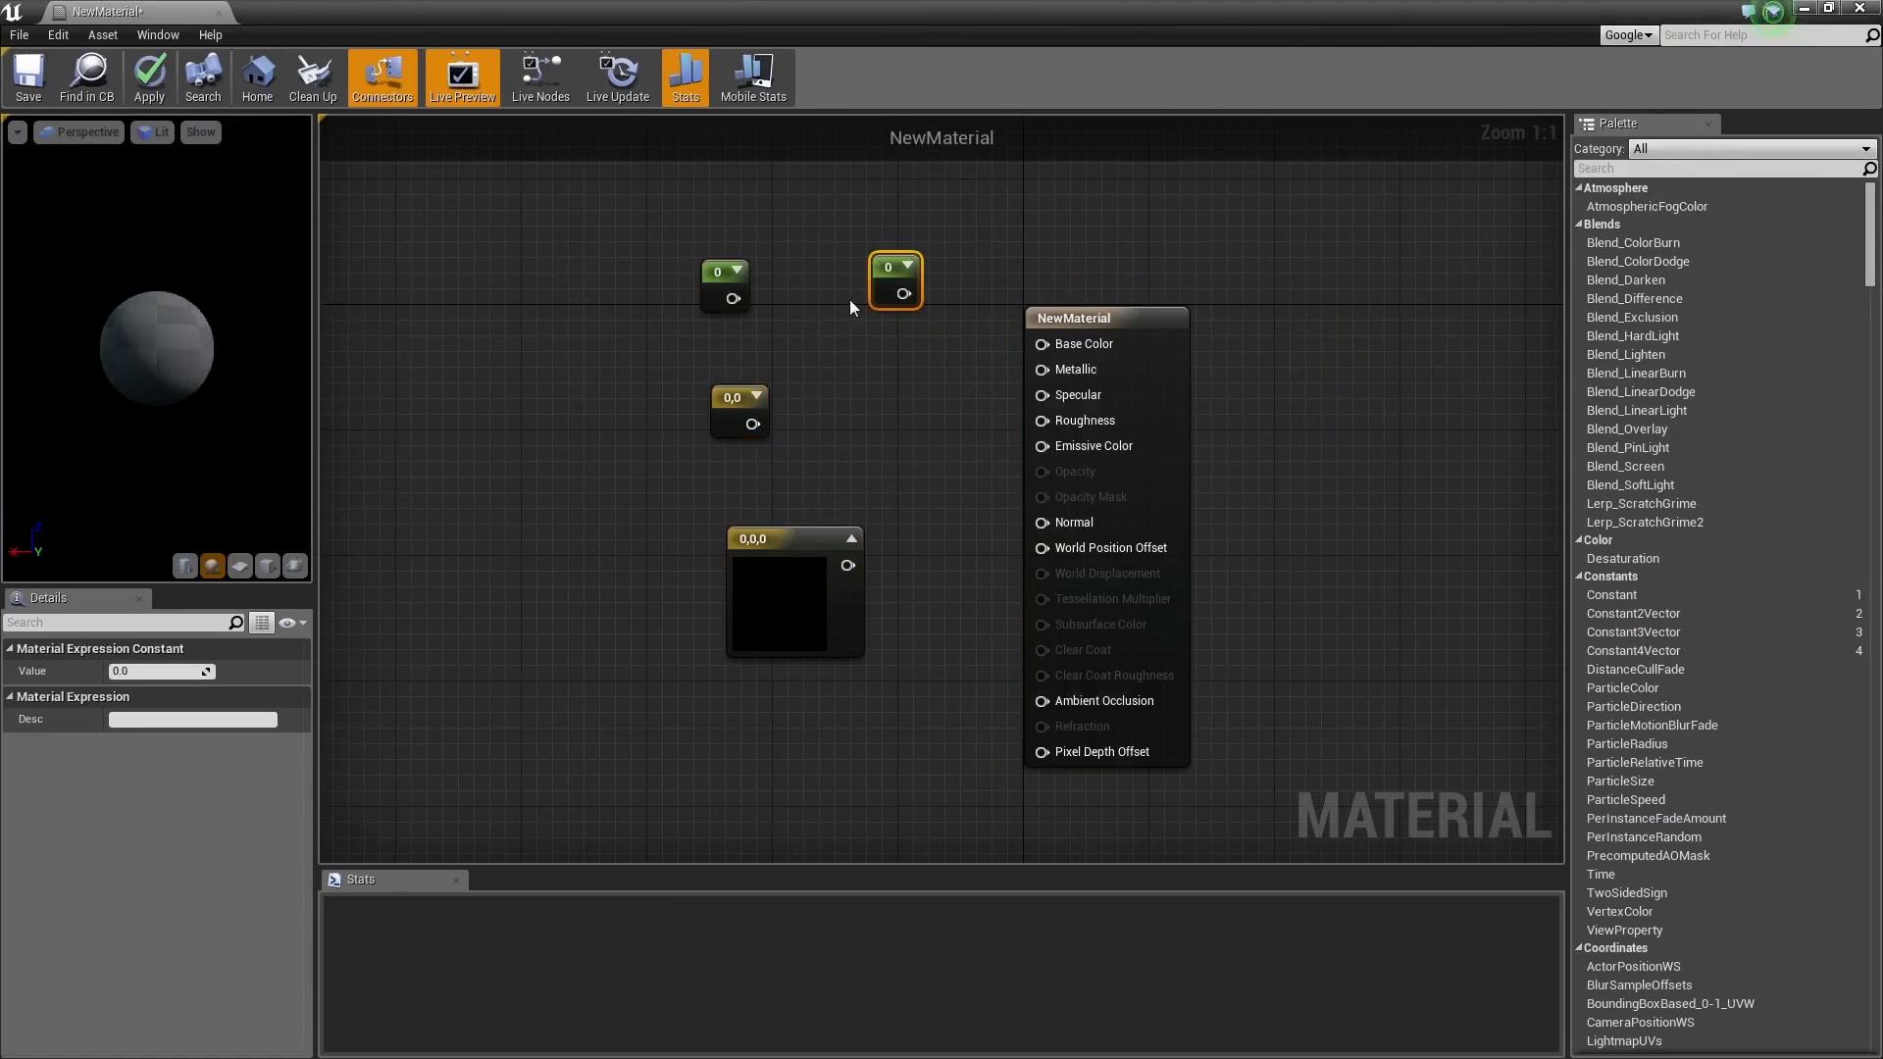
{"action": "left_click", "coordinate": [859, 381]}
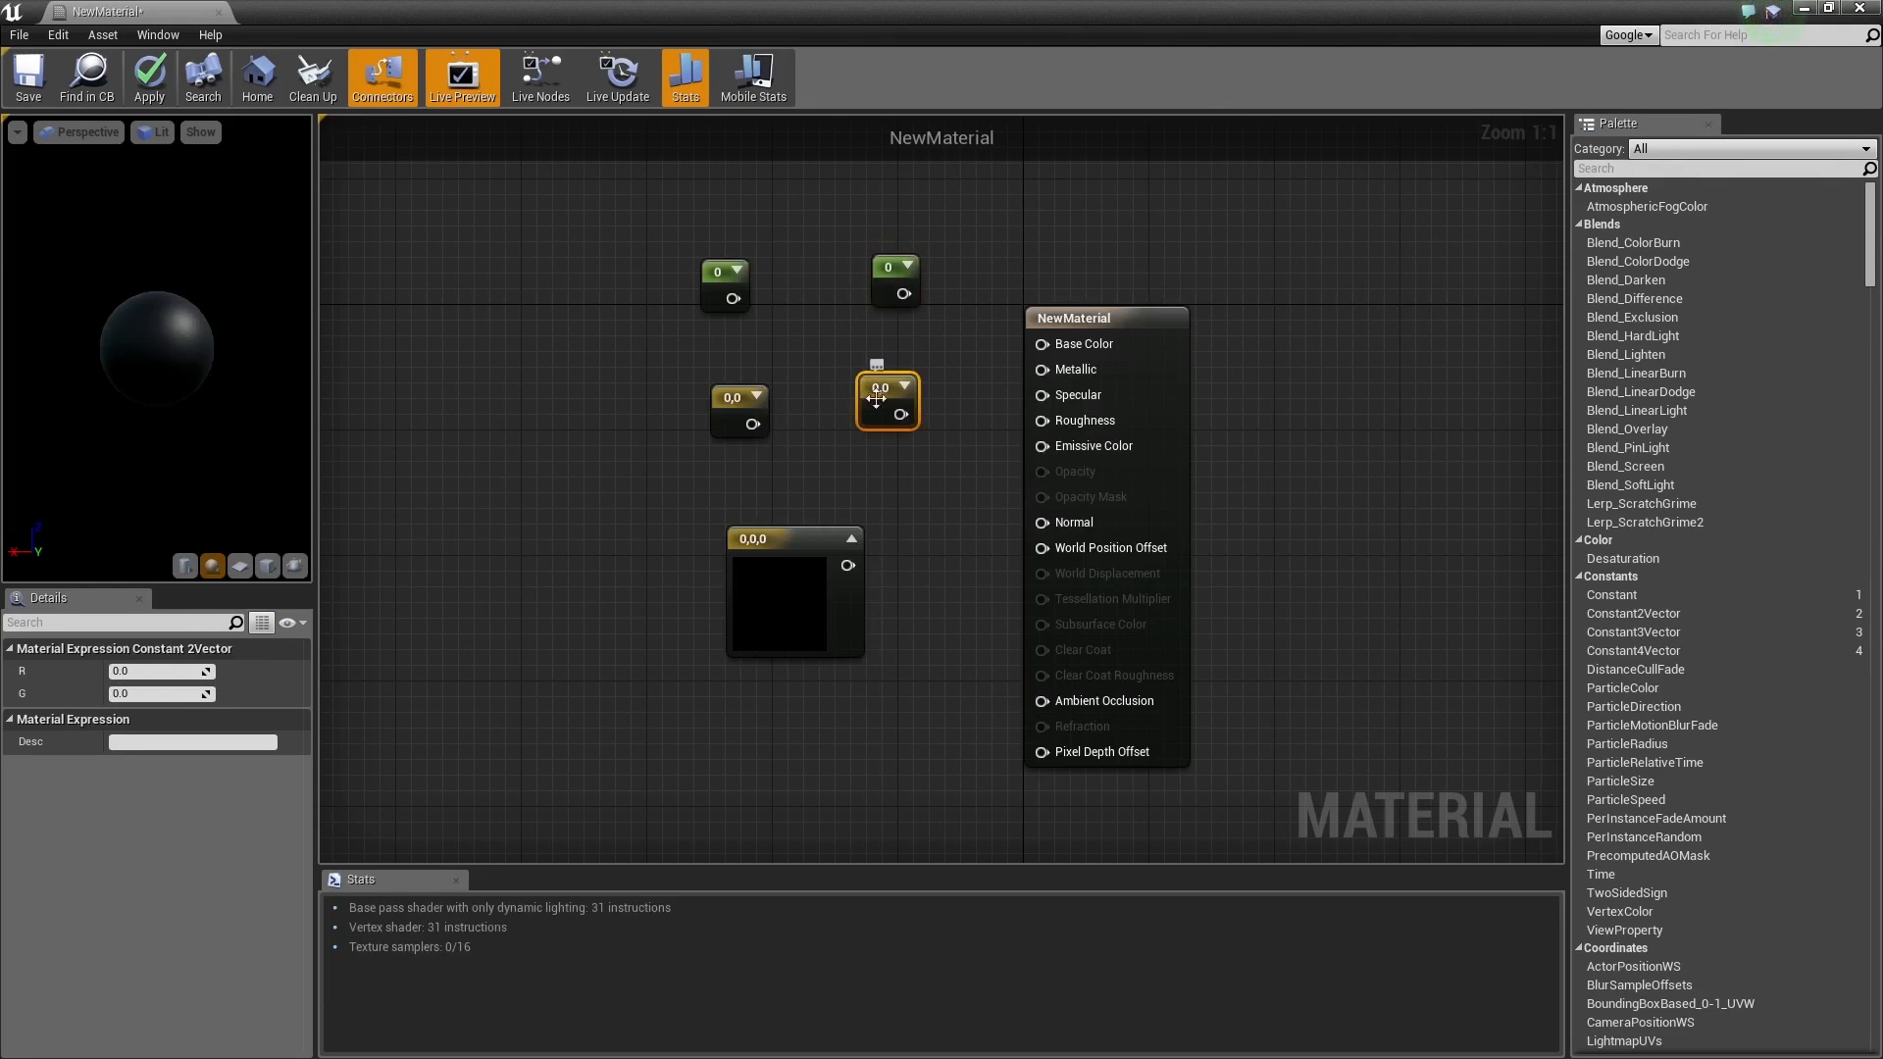
{"action": "left_click", "coordinate": [803, 726]}
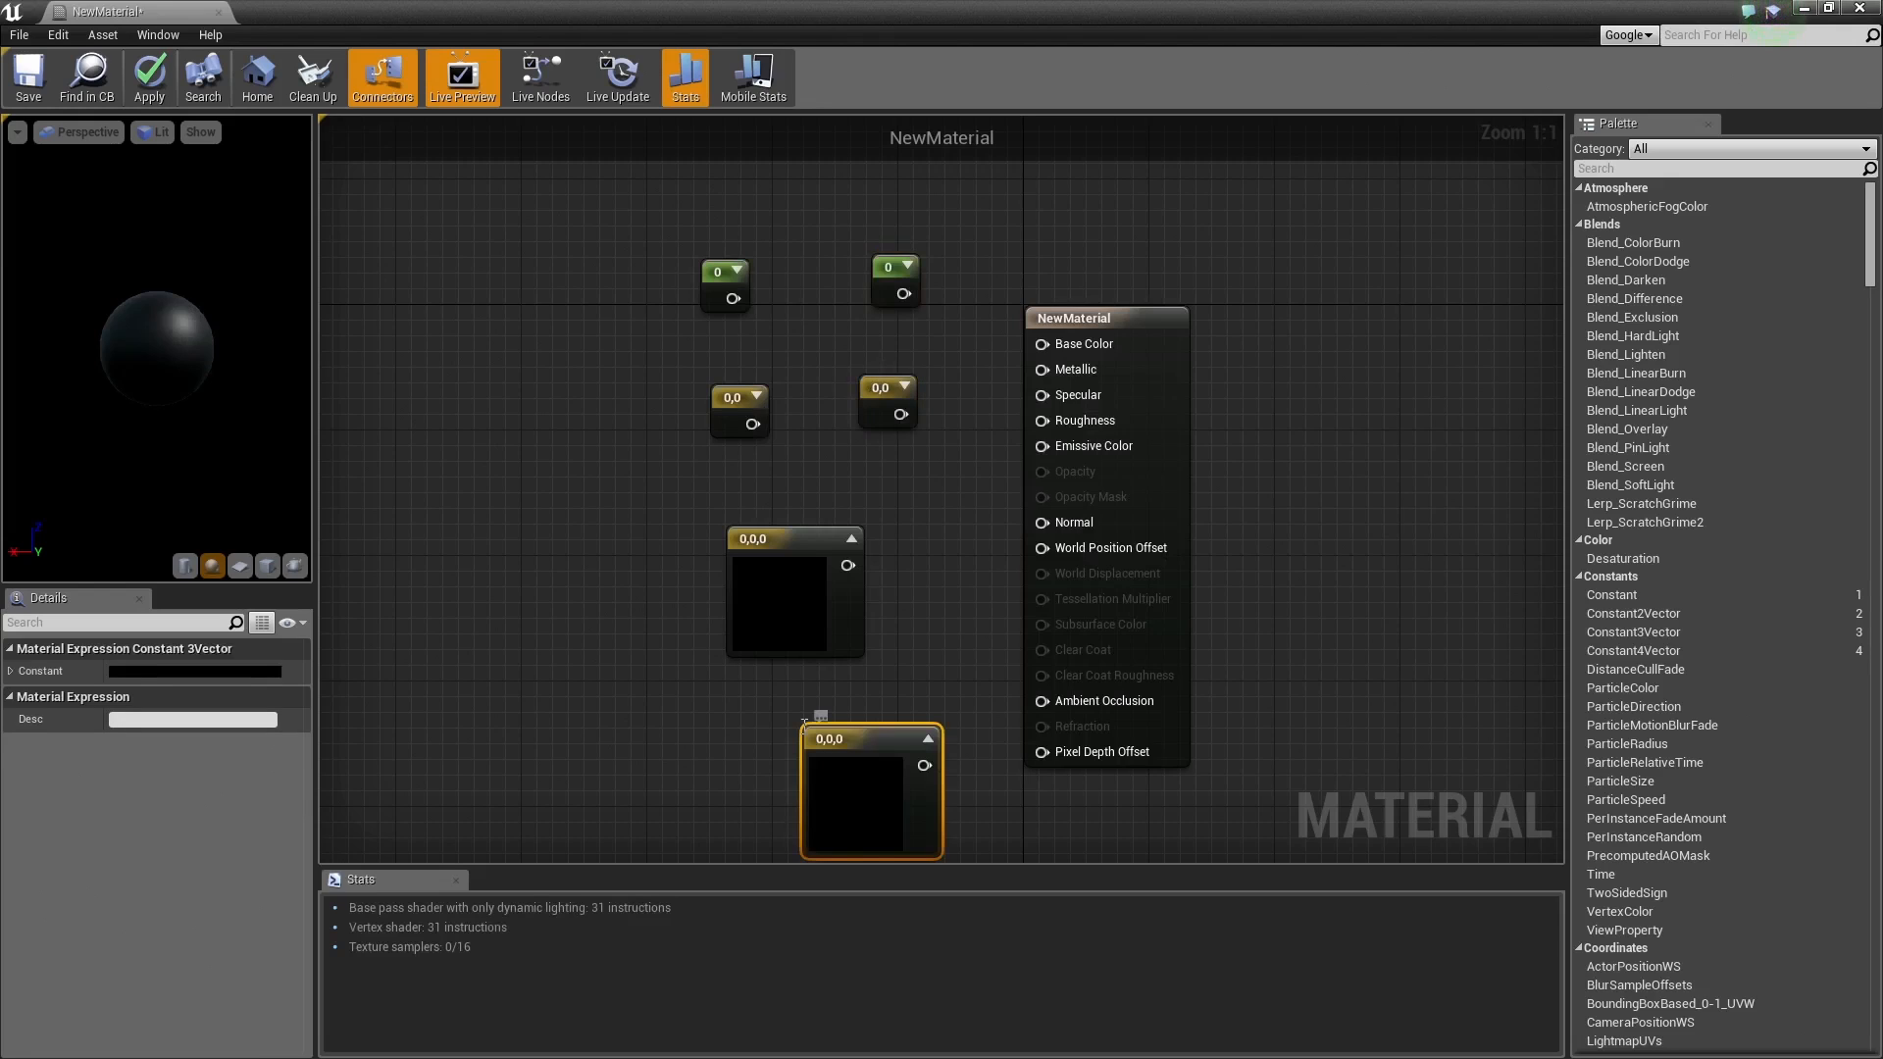
Step: Add a Constant4Vector node beside the other constants and open its colour picker to view the alpha channel, leaving without changes
{"action": "left_click", "coordinate": [492, 442]}
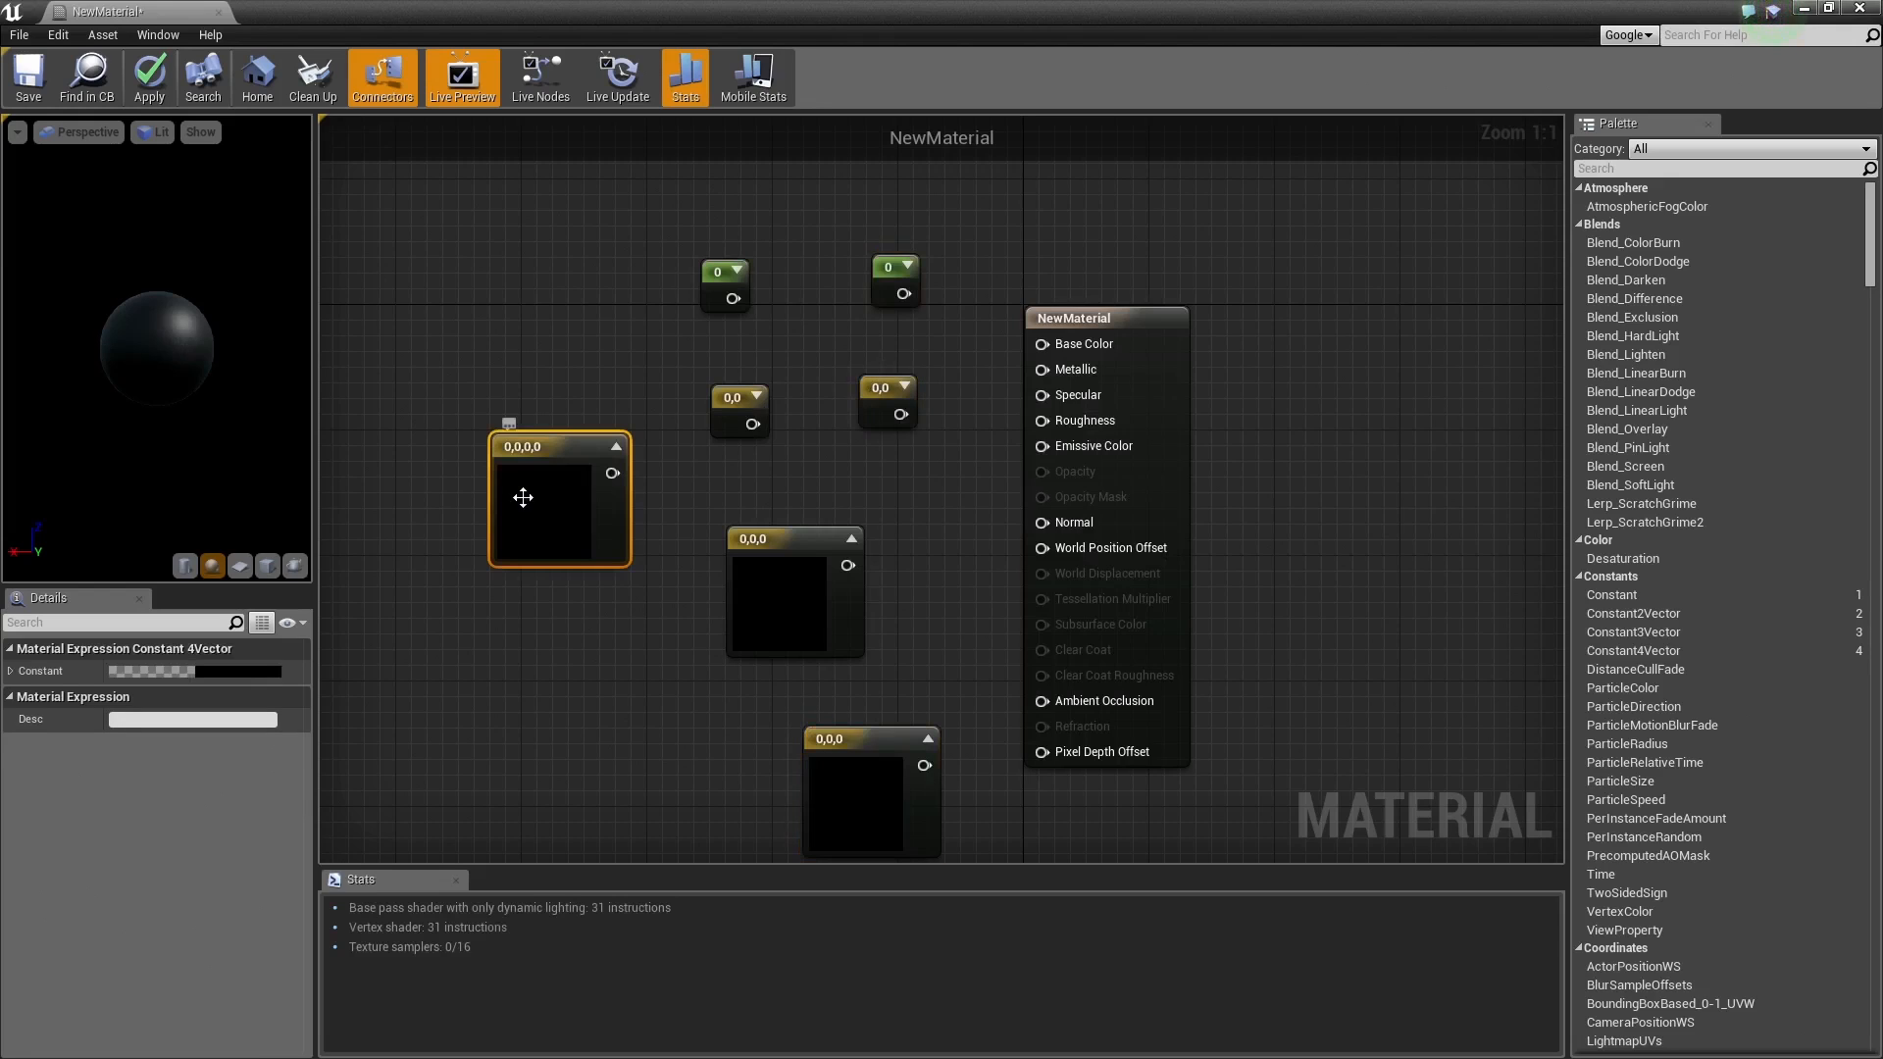
{"action": "left_click", "coordinate": [261, 670]}
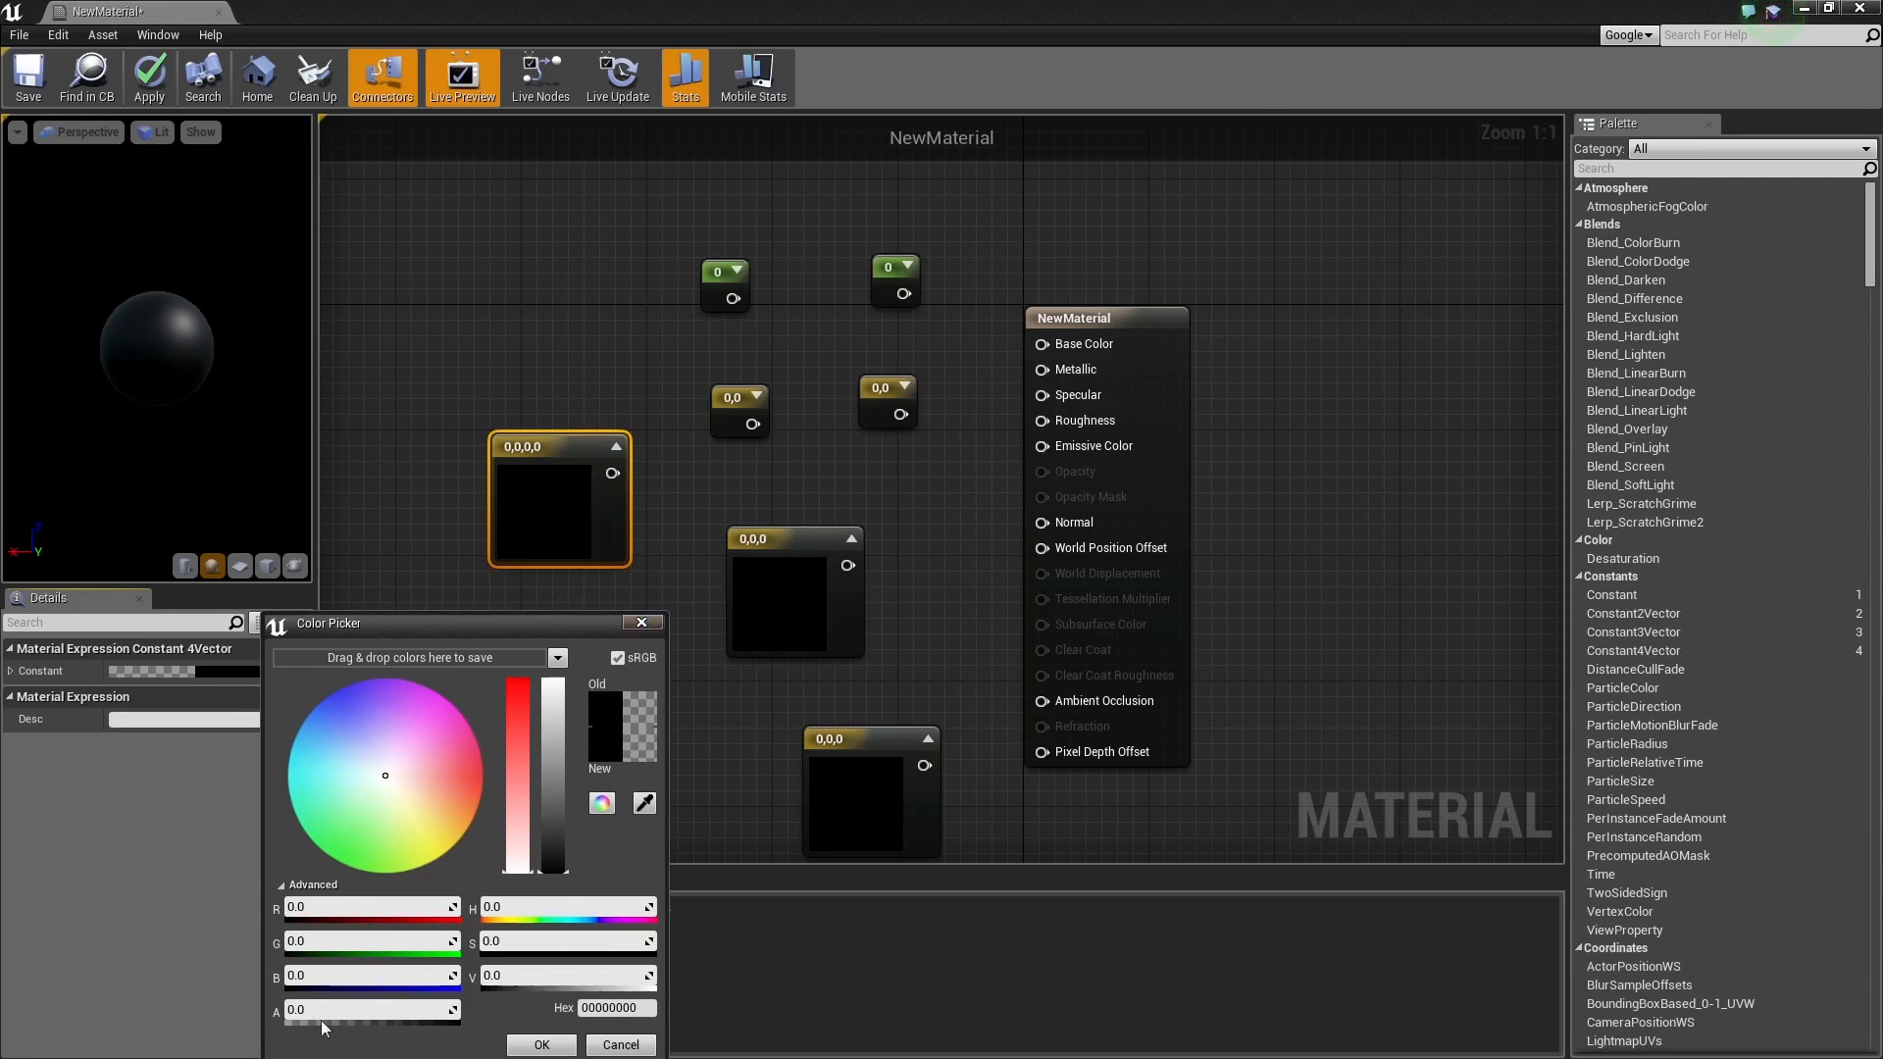
{"action": "key", "text": "Escape"}
Step: Delete the Constant4Vector node and the second Constant3Vector node from the material graph
{"action": "key", "text": "Delete"}
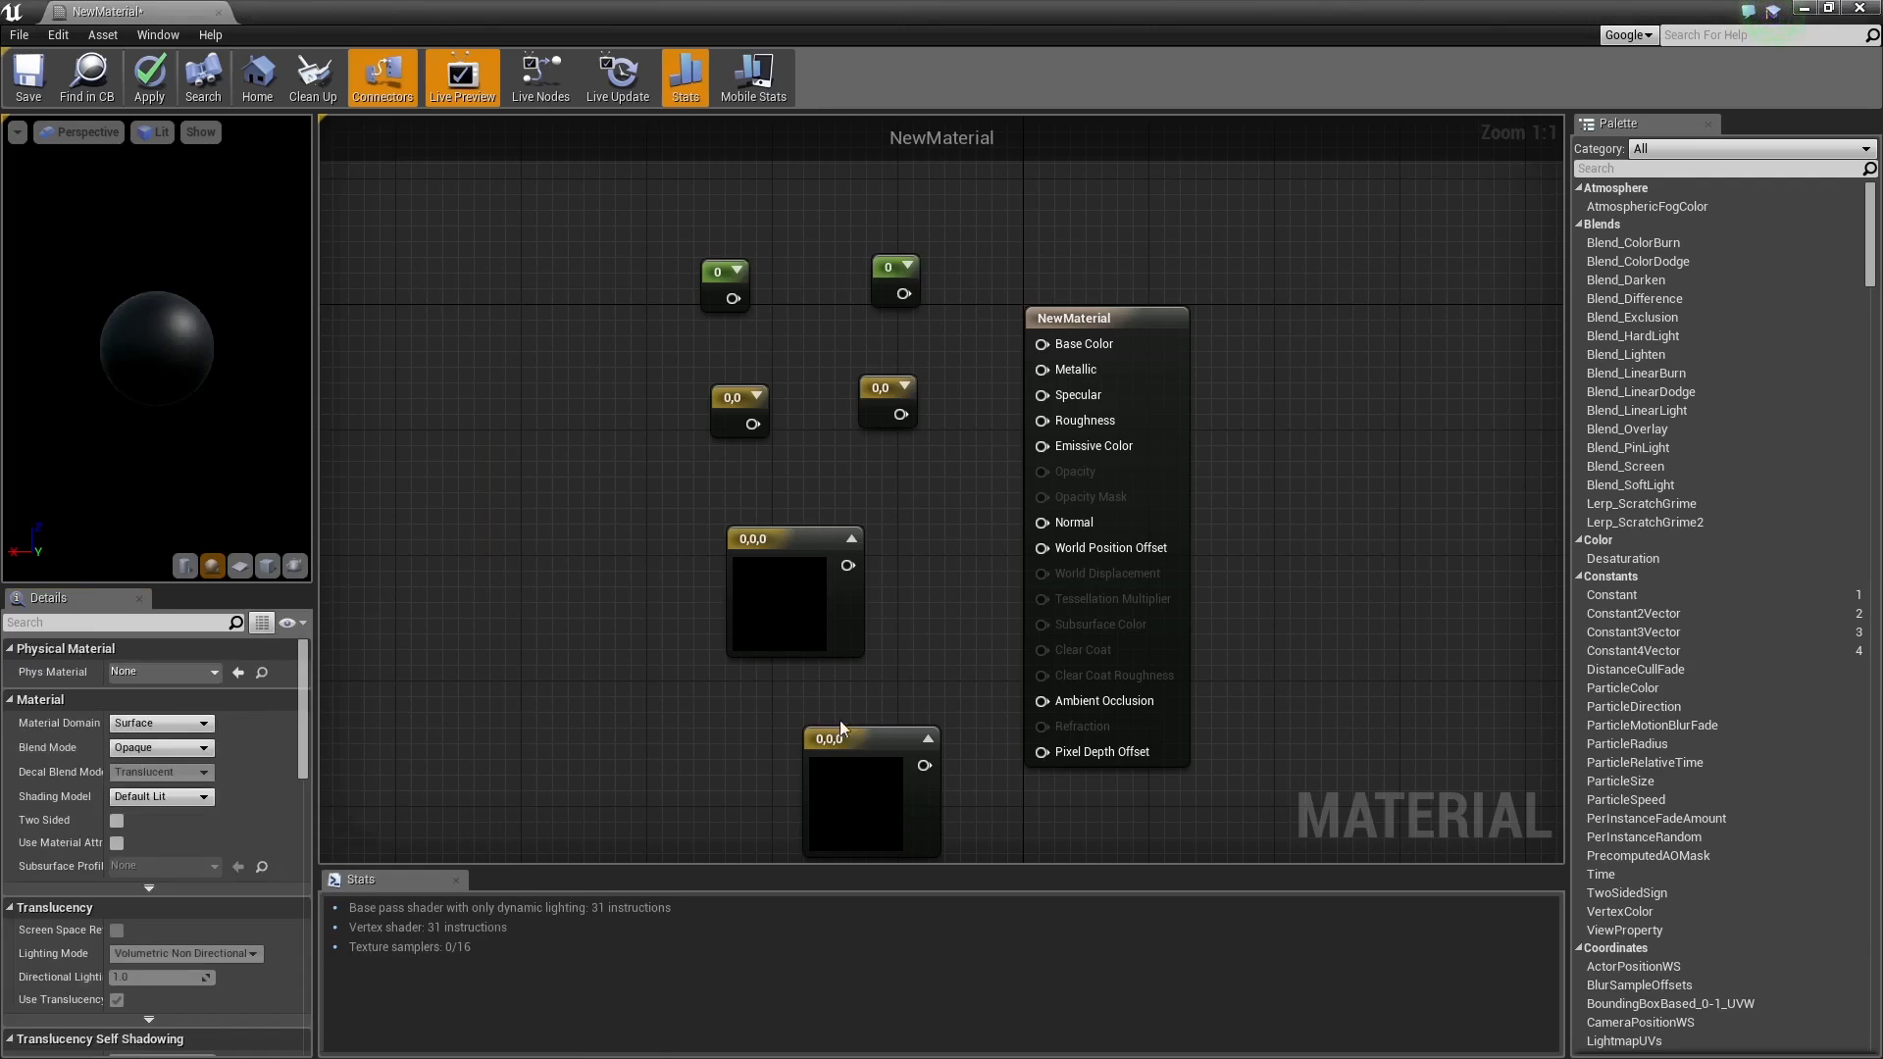
{"action": "left_click", "coordinate": [848, 734]}
{"action": "key", "text": "Delete"}
Step: Move all remaining constant nodes together a little further away from the NewMaterial node
{"action": "left_click_drag", "start_coordinate": [631, 210], "coordinate": [1000, 539]}
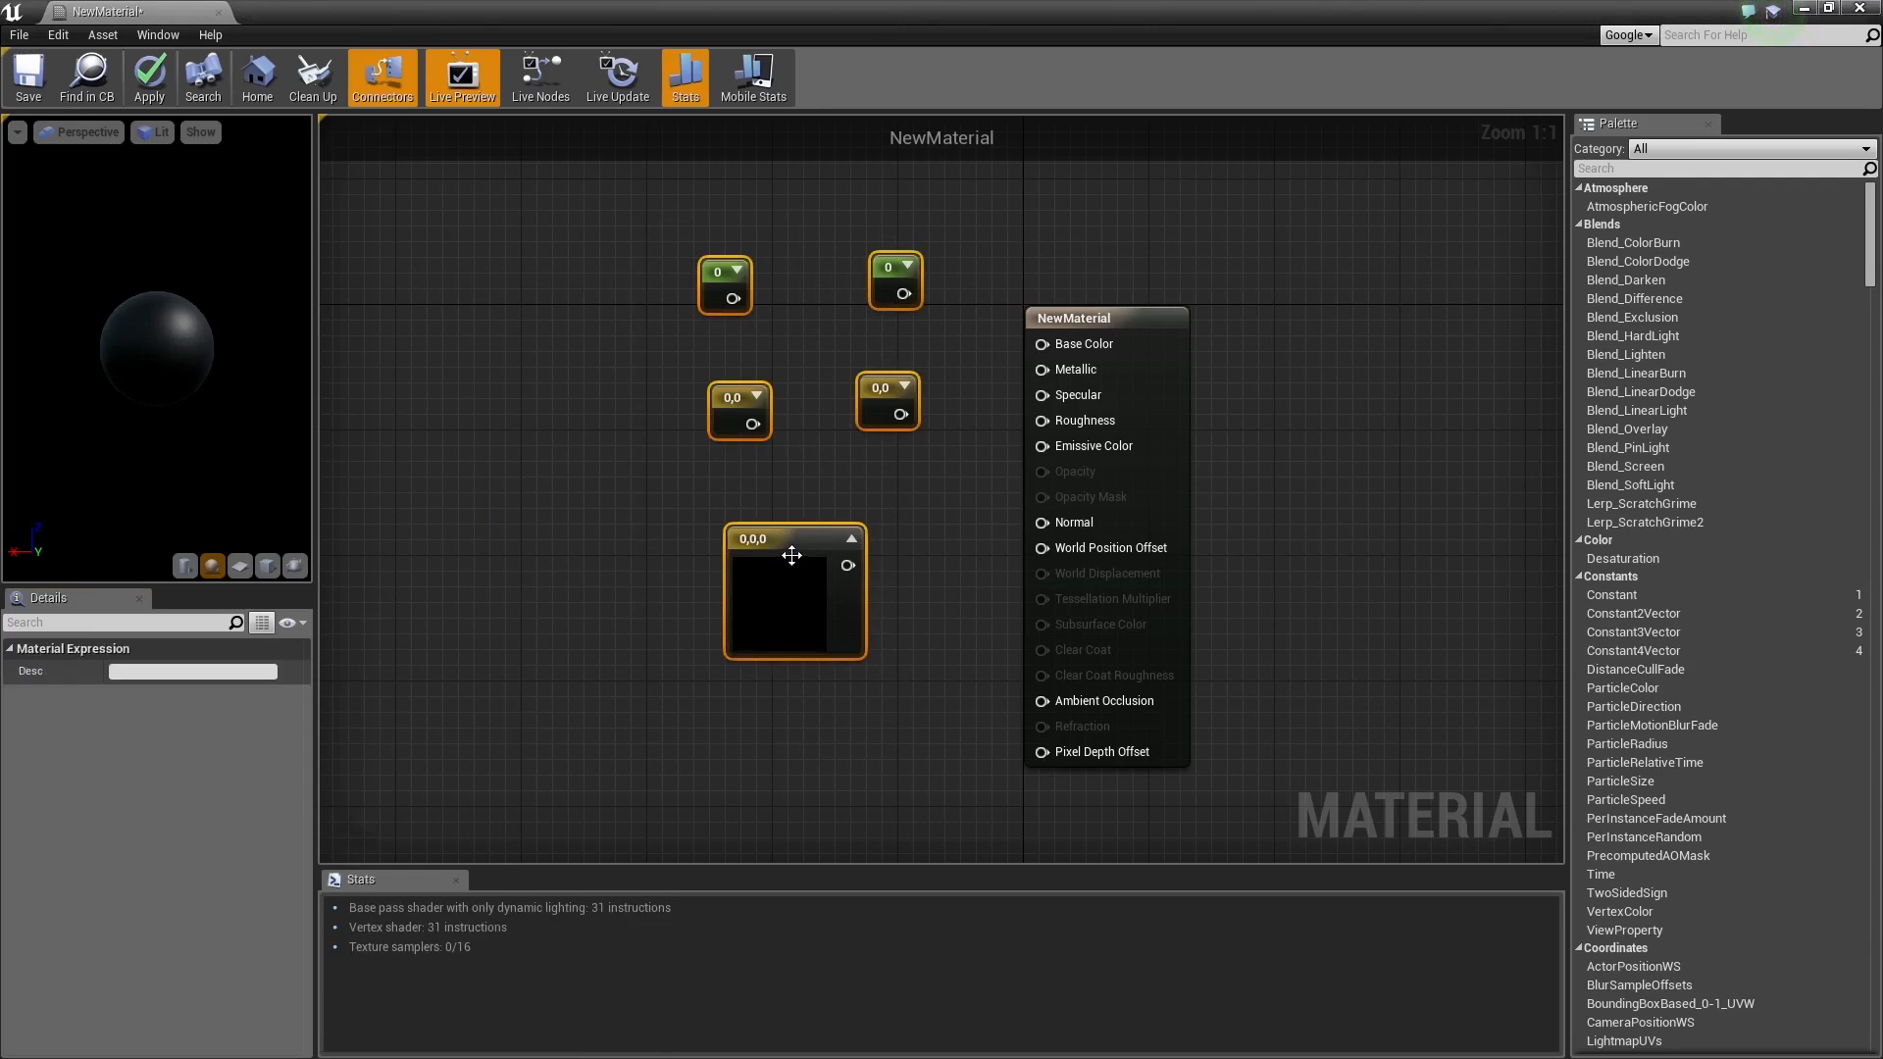
{"action": "left_click_drag", "start_coordinate": [791, 546], "coordinate": [696, 530]}
{"action": "left_click", "coordinate": [867, 404]}
Step: Delete the second Constant and second Constant2Vector nodes nearest the NewMaterial node
{"action": "right_click_drag", "start_coordinate": [866, 404], "coordinate": [957, 449]}
{"action": "left_click_drag", "start_coordinate": [855, 220], "coordinate": [936, 444]}
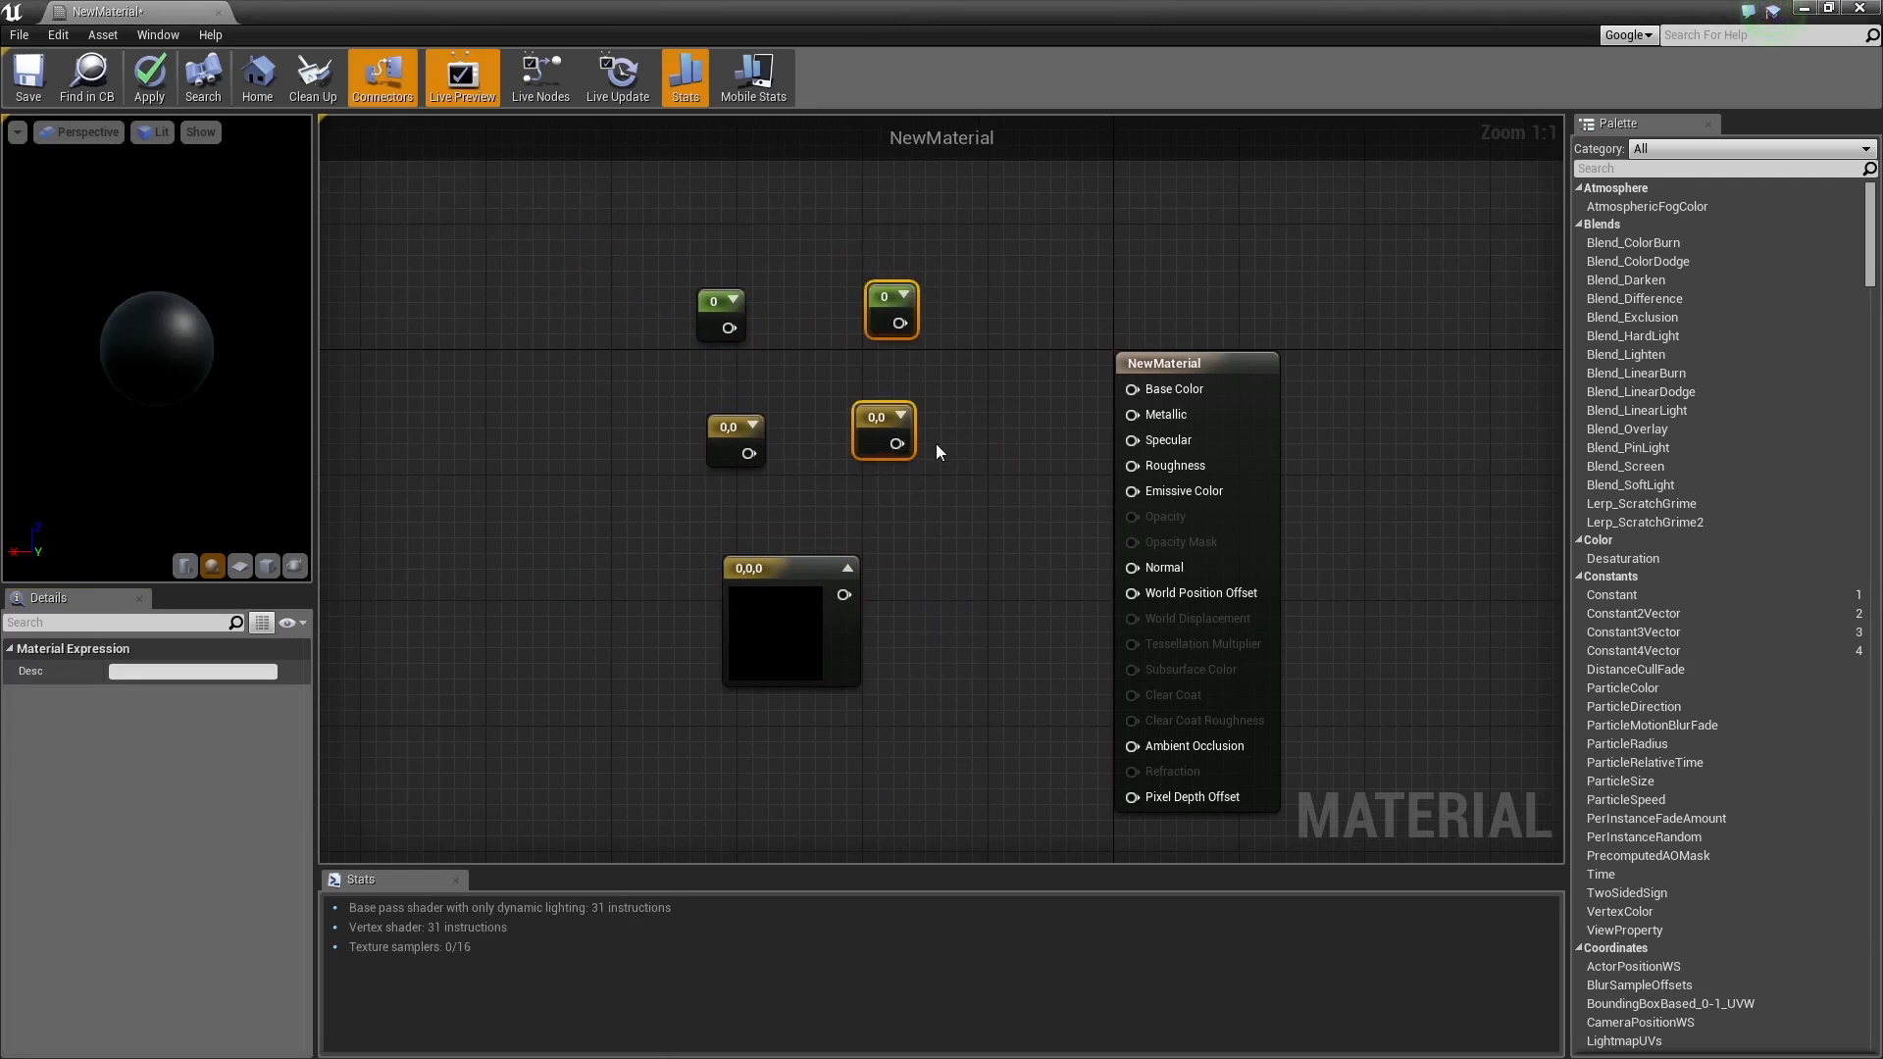
{"action": "key", "text": "Delete"}
Step: Expand the preview of the Constant node and set its value to 1
{"action": "left_click", "coordinate": [722, 295]}
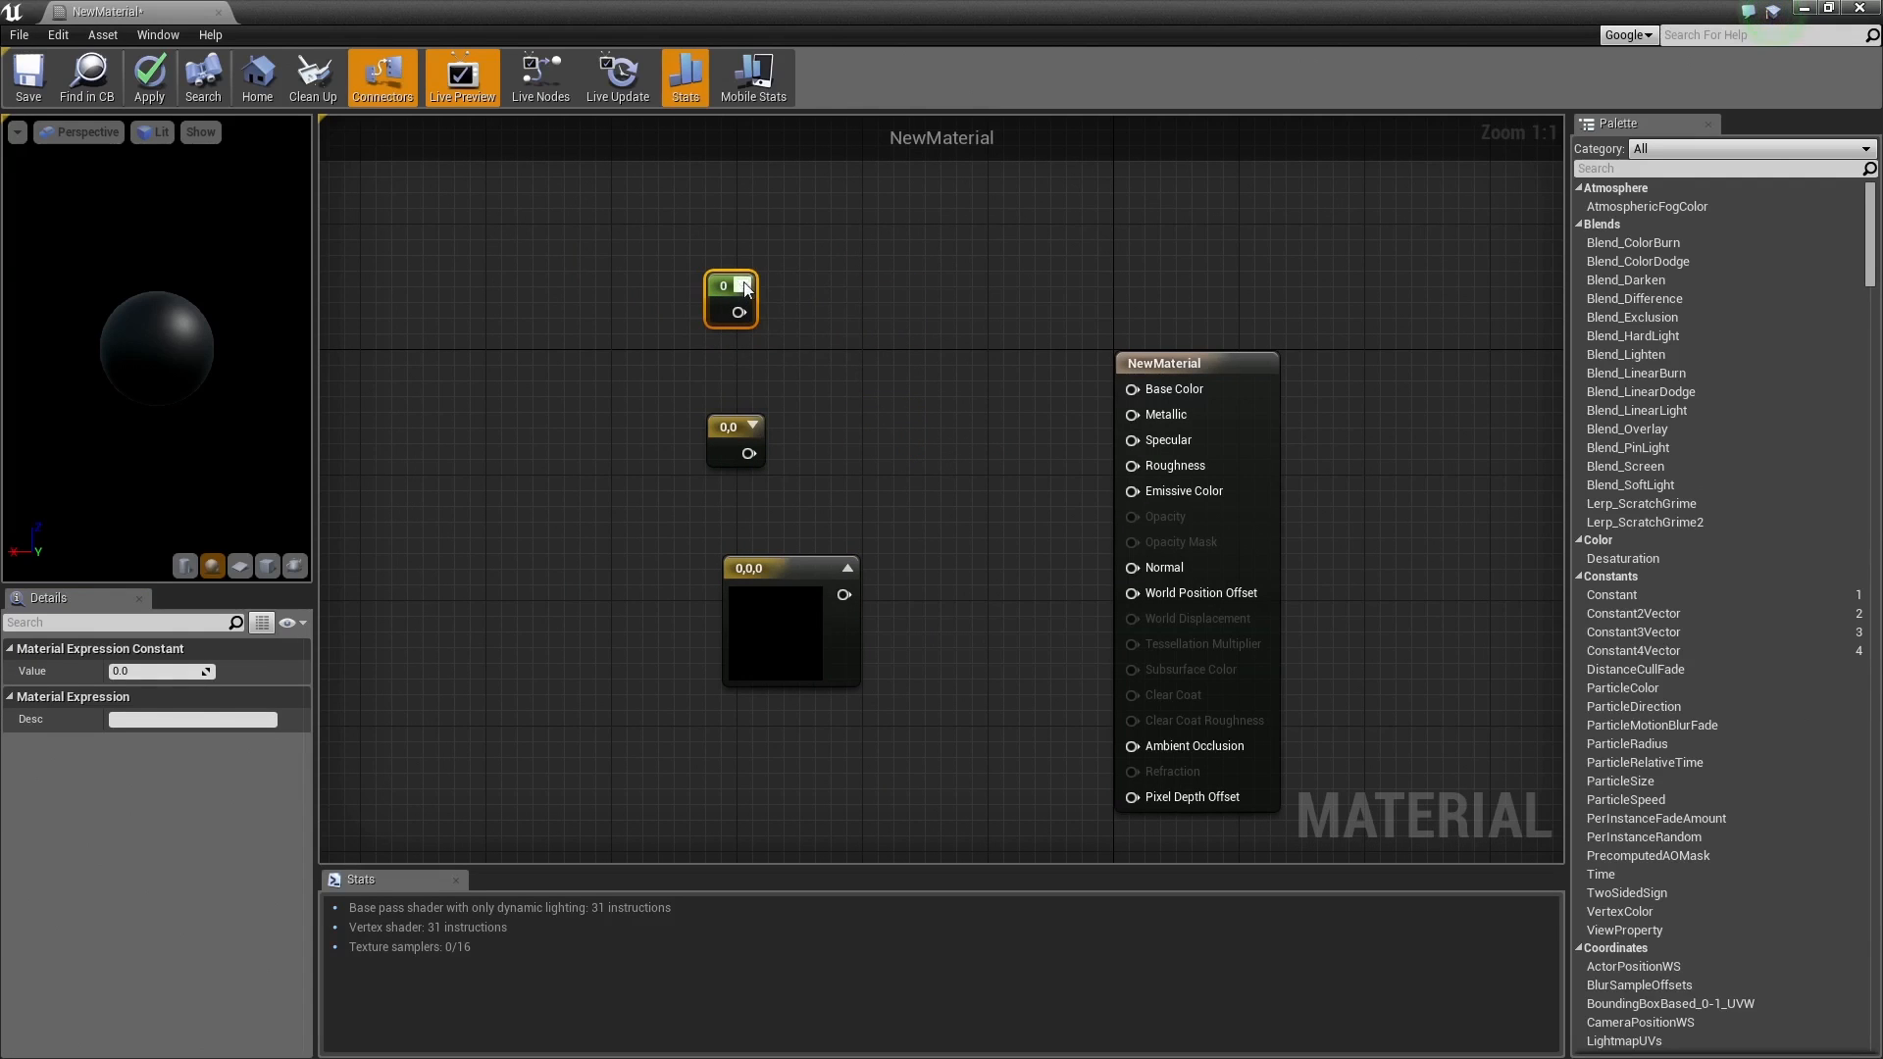
{"action": "left_click", "coordinate": [733, 299]}
{"action": "left_click_drag", "start_coordinate": [715, 396], "coordinate": [717, 349]}
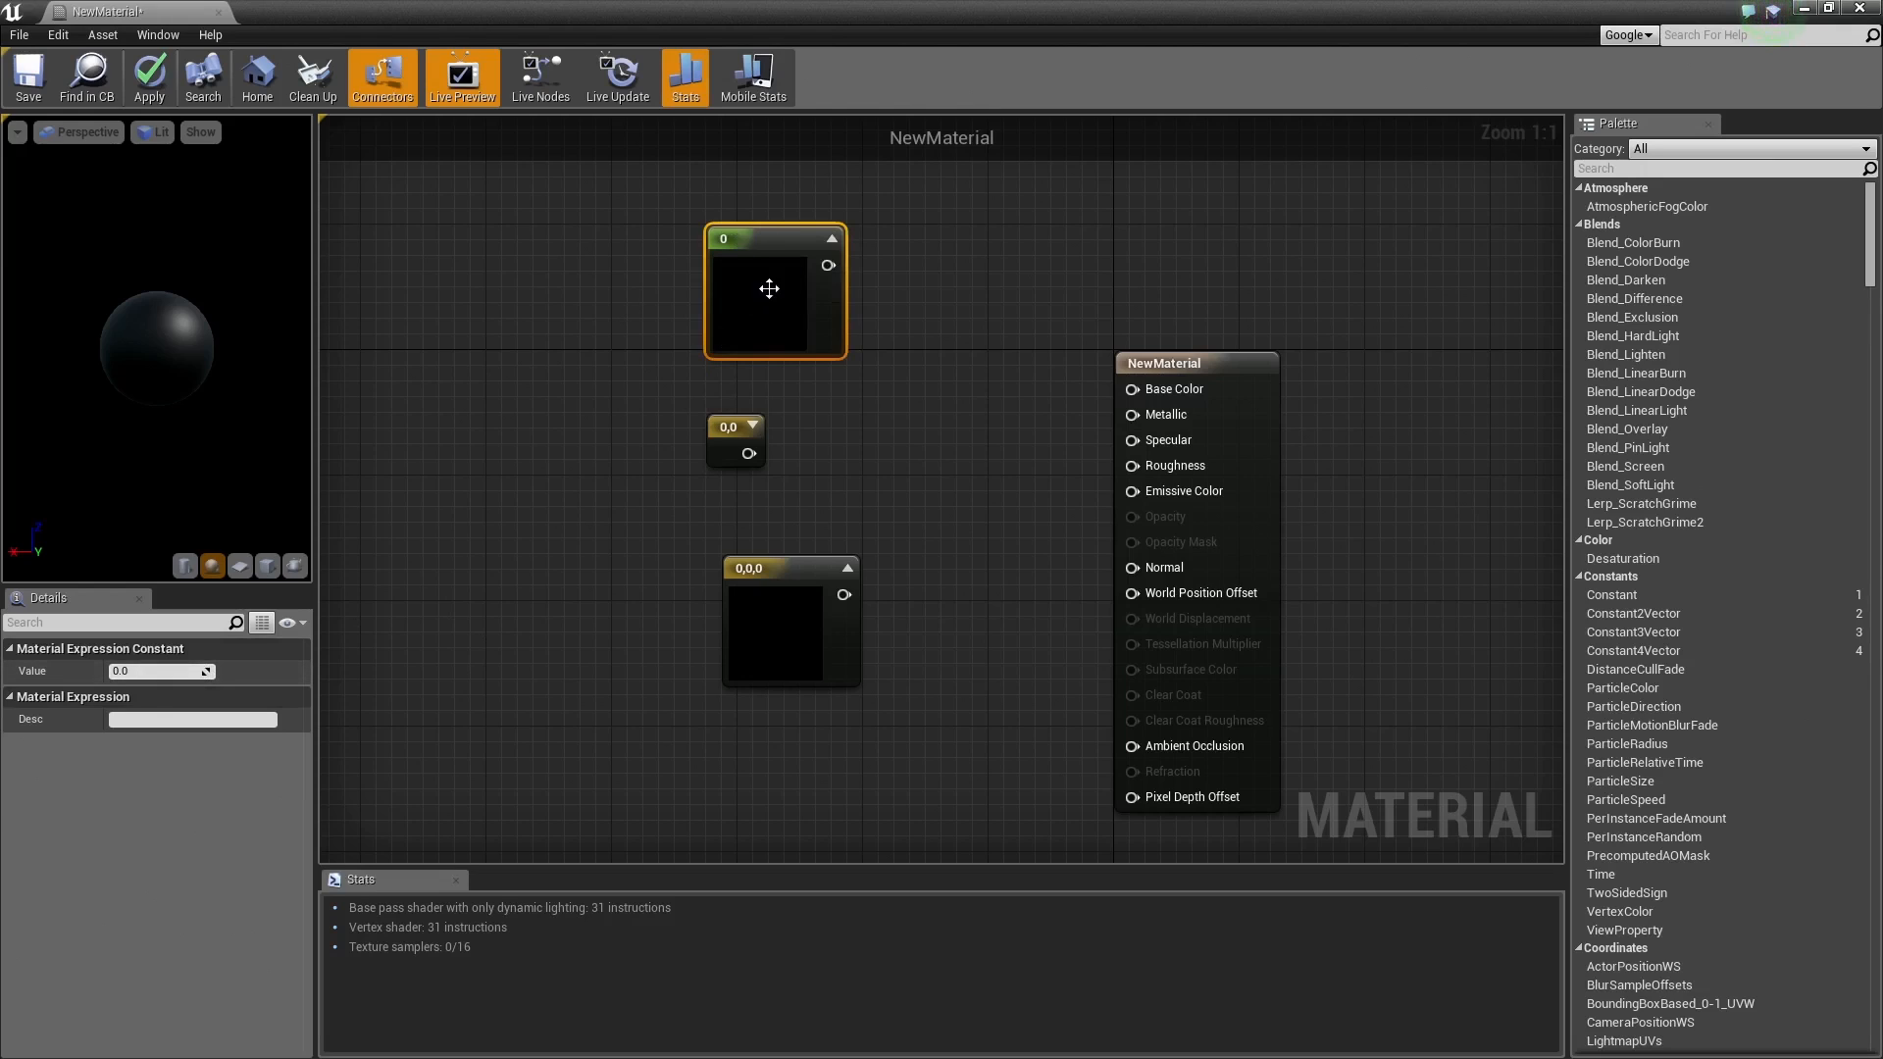
{"action": "left_click", "coordinate": [162, 671]}
{"action": "type", "text": "1"}
{"action": "key", "text": "Return"}
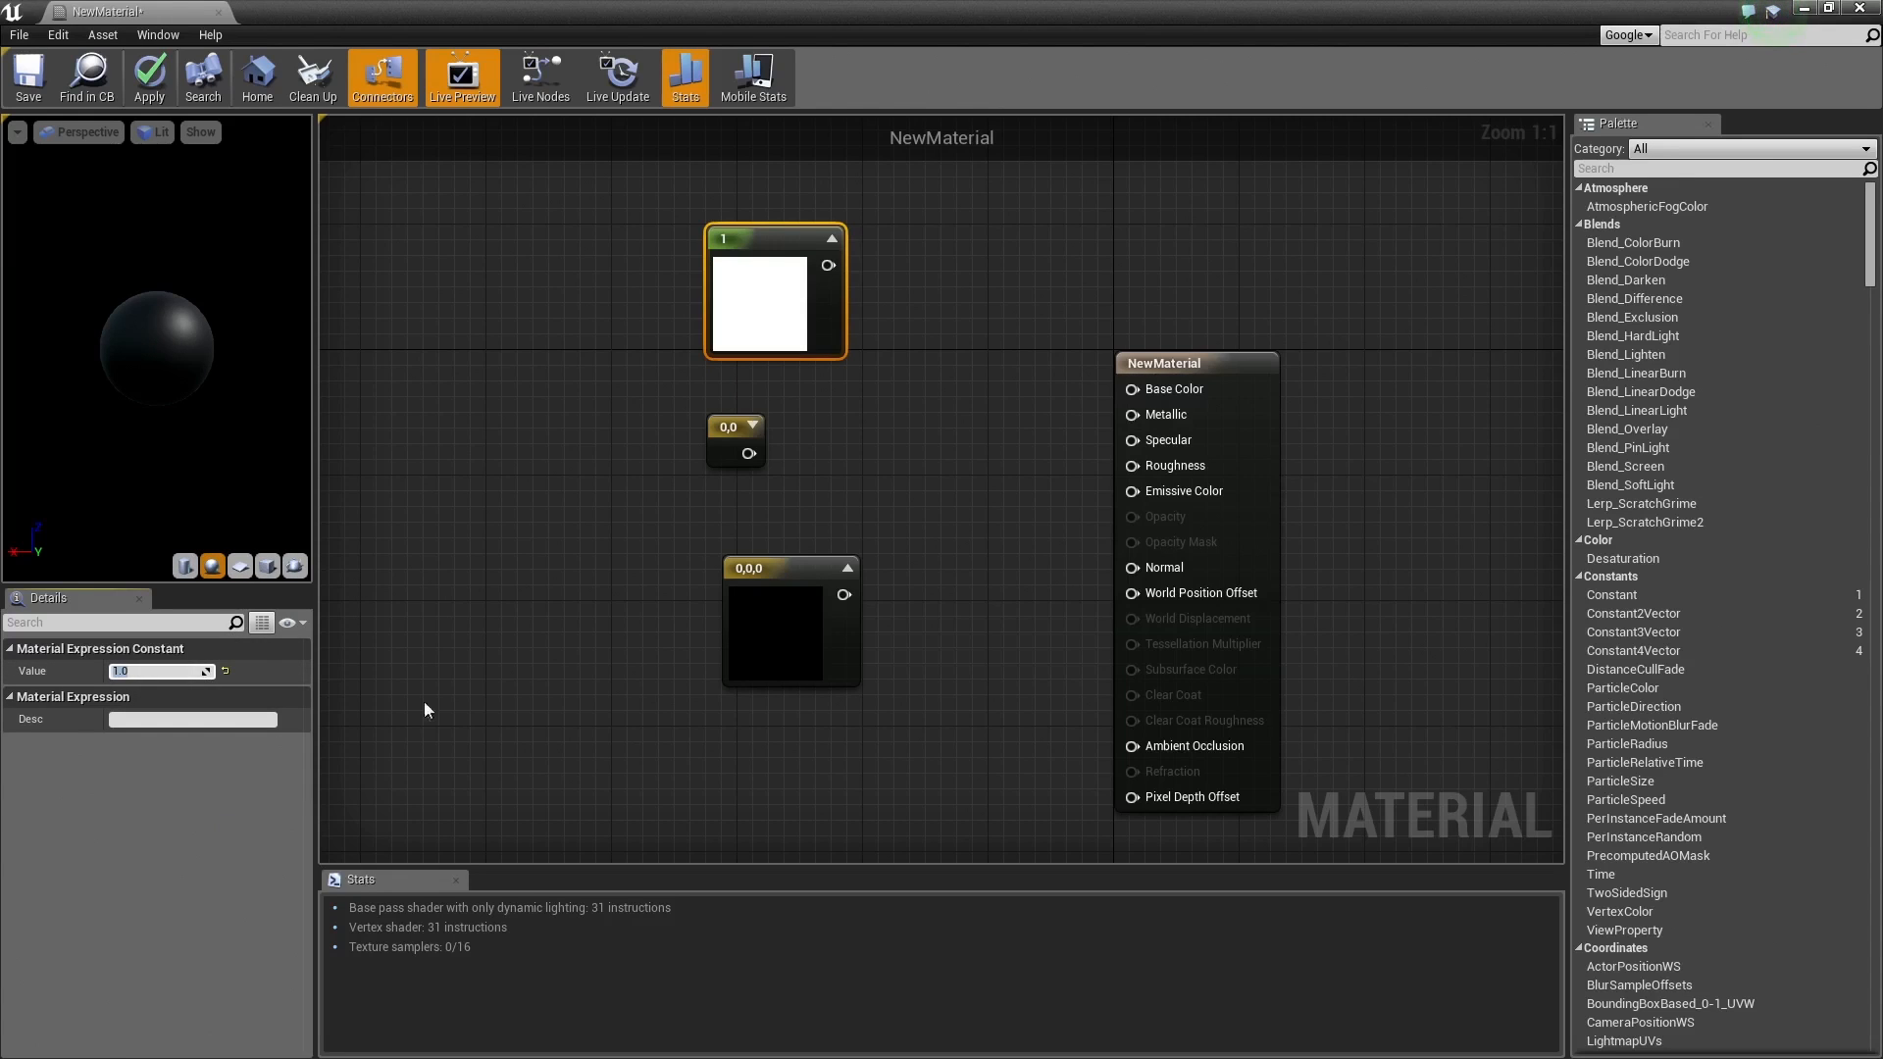
Step: Lower the Constant node's value to about 0.862
{"action": "left_click", "coordinate": [424, 706]}
{"action": "left_click", "coordinate": [810, 335]}
{"action": "left_click_drag", "start_coordinate": [156, 671], "coordinate": [147, 670]}
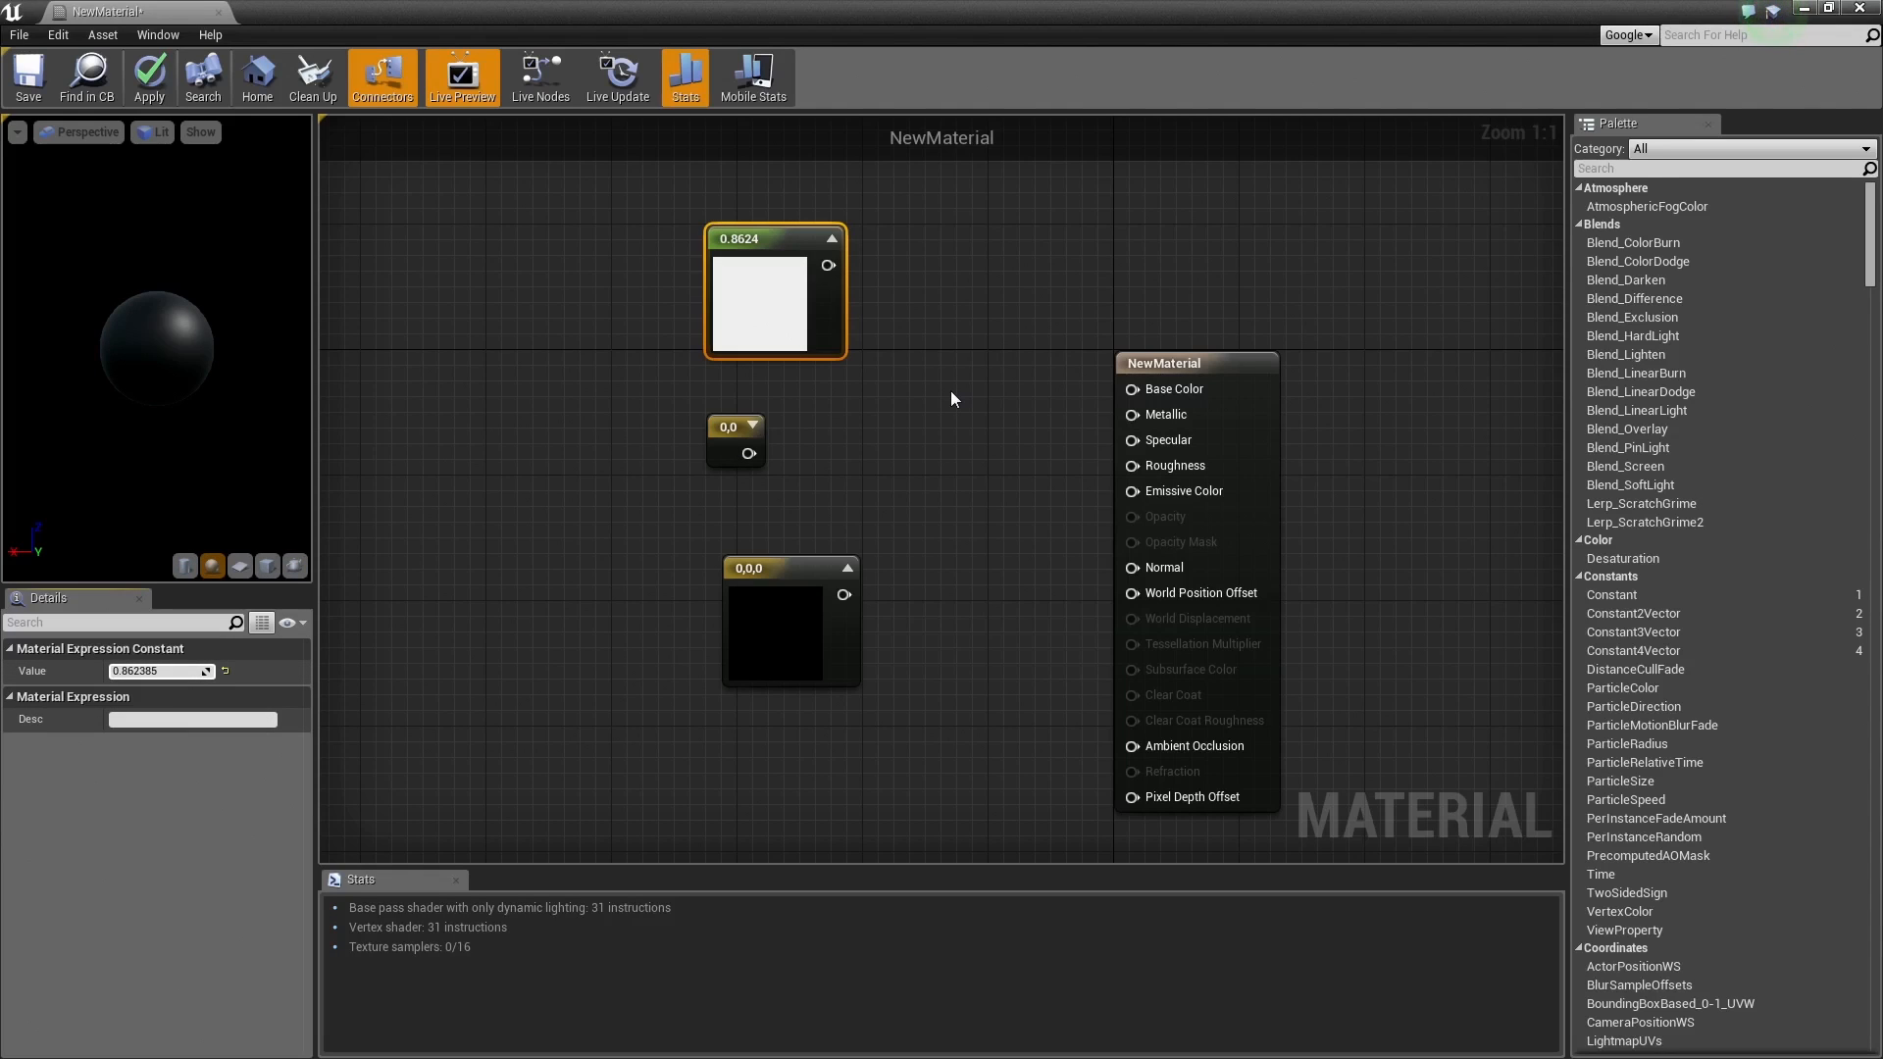
Step: Collapse the Constant node's preview, then move it aside and reposition the Constant3Vector and Constant2Vector nodes
{"action": "left_click", "coordinate": [831, 238]}
{"action": "left_click_drag", "start_coordinate": [755, 256], "coordinate": [471, 538]}
{"action": "left_click", "coordinate": [816, 532]}
{"action": "left_click_drag", "start_coordinate": [813, 568], "coordinate": [845, 536]}
{"action": "left_click_drag", "start_coordinate": [734, 419], "coordinate": [765, 324]}
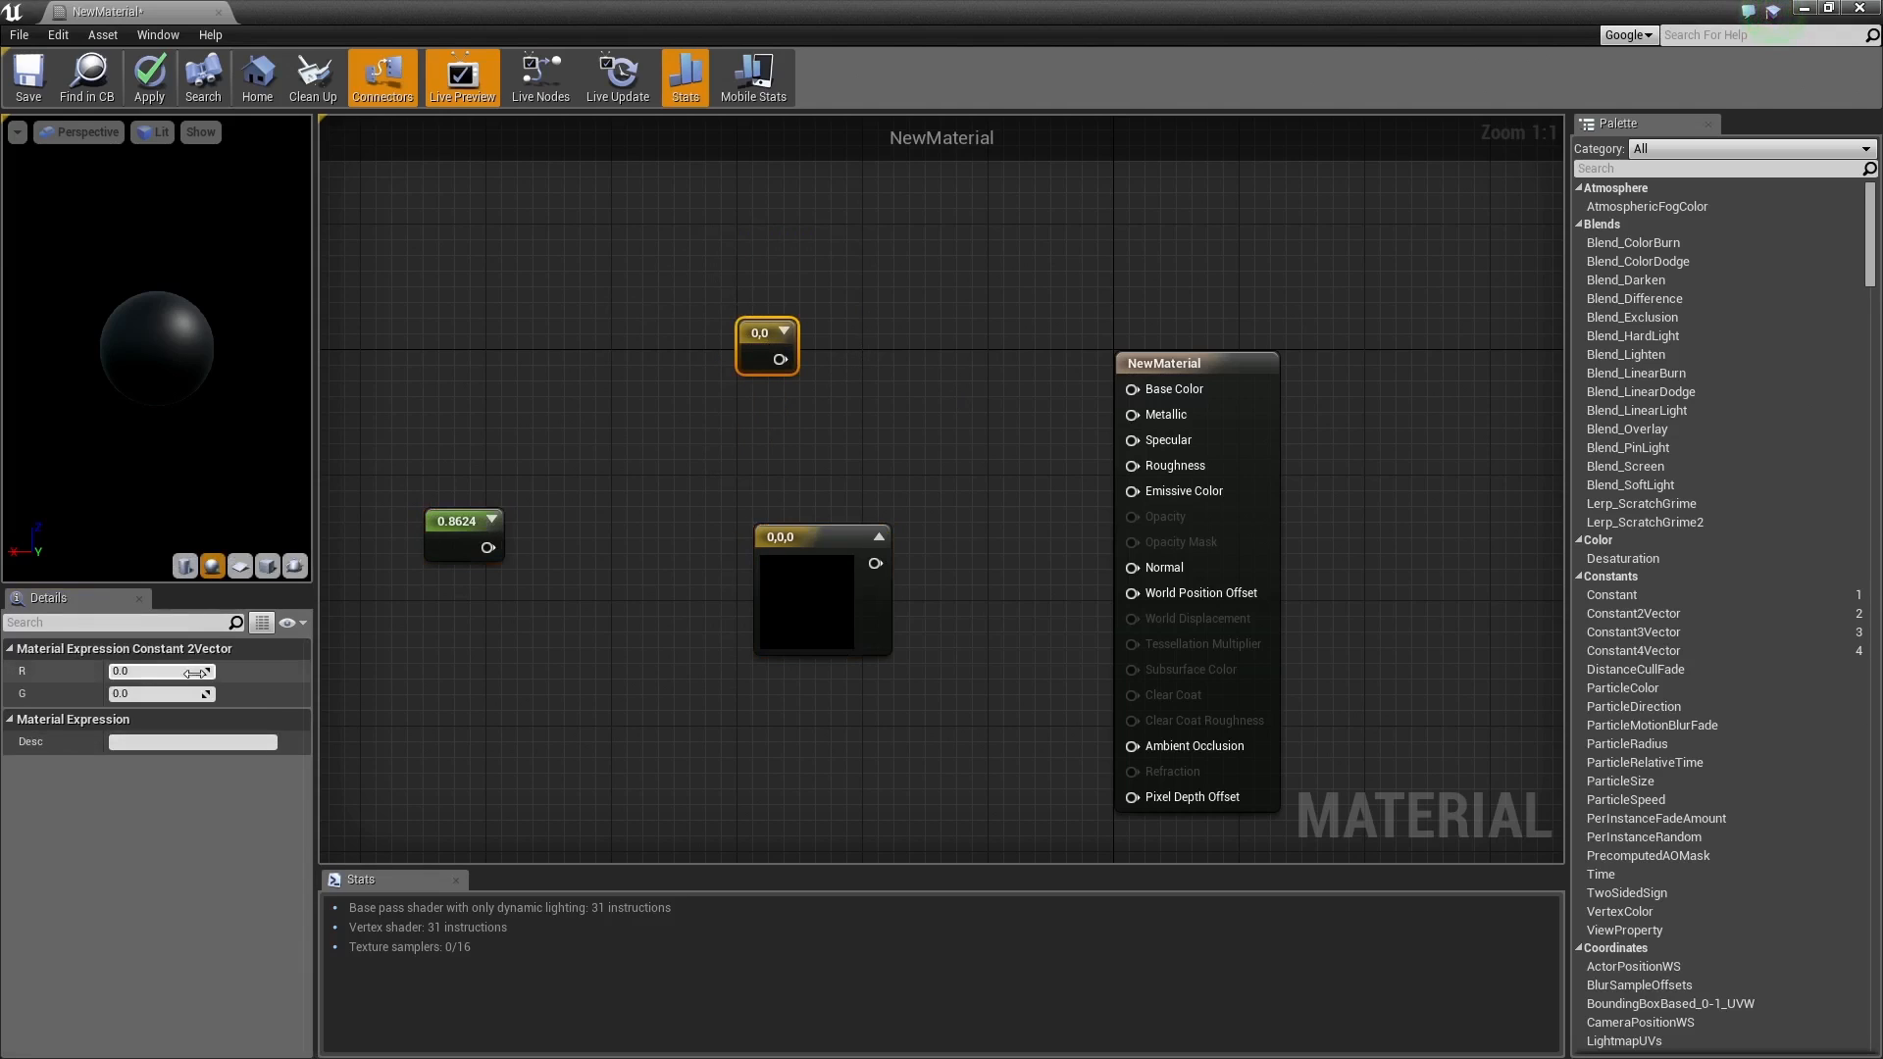
Step: Set the Constant2Vector node's R value to 1 and expand its colour preview
{"action": "left_click", "coordinate": [153, 675]}
{"action": "type", "text": "1"}
{"action": "key", "text": "Return"}
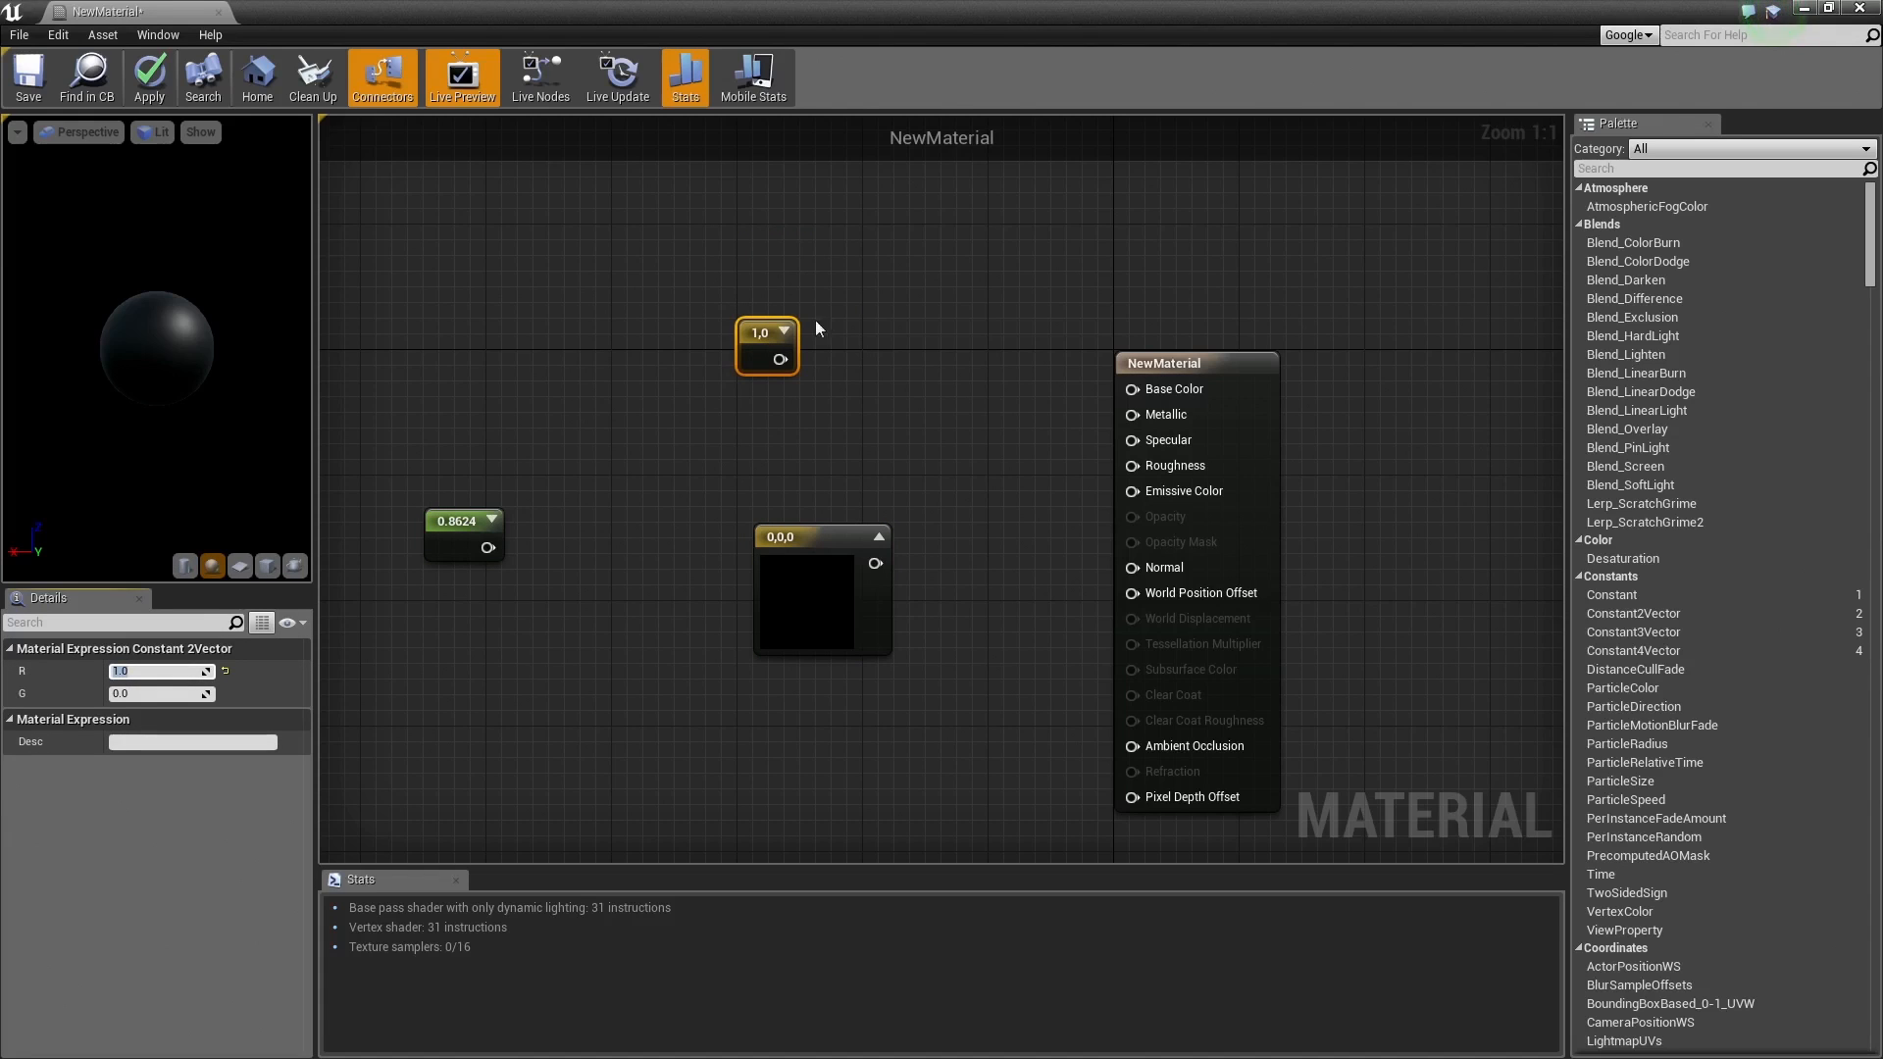
{"action": "left_click", "coordinate": [785, 332]}
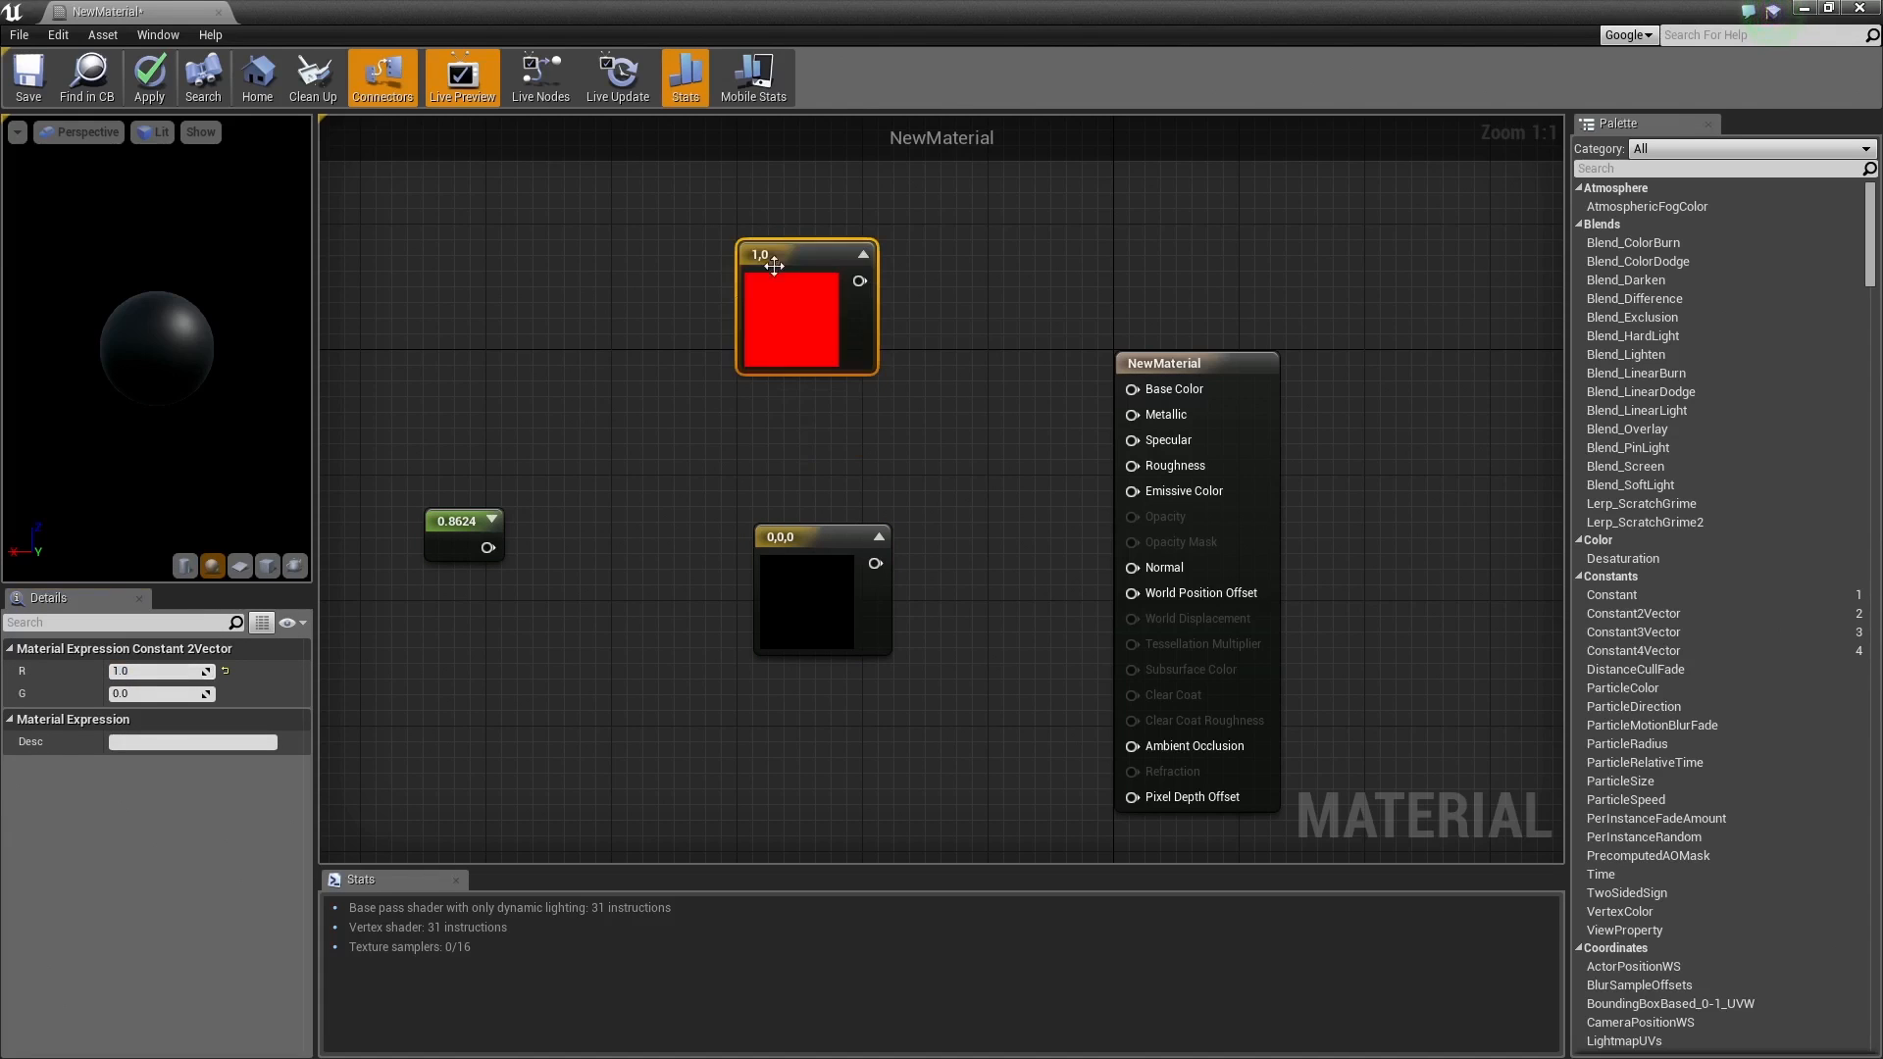
Step: Set the Constant2Vector node's R value to 0 and its G value to 1
{"action": "left_click", "coordinate": [157, 671]}
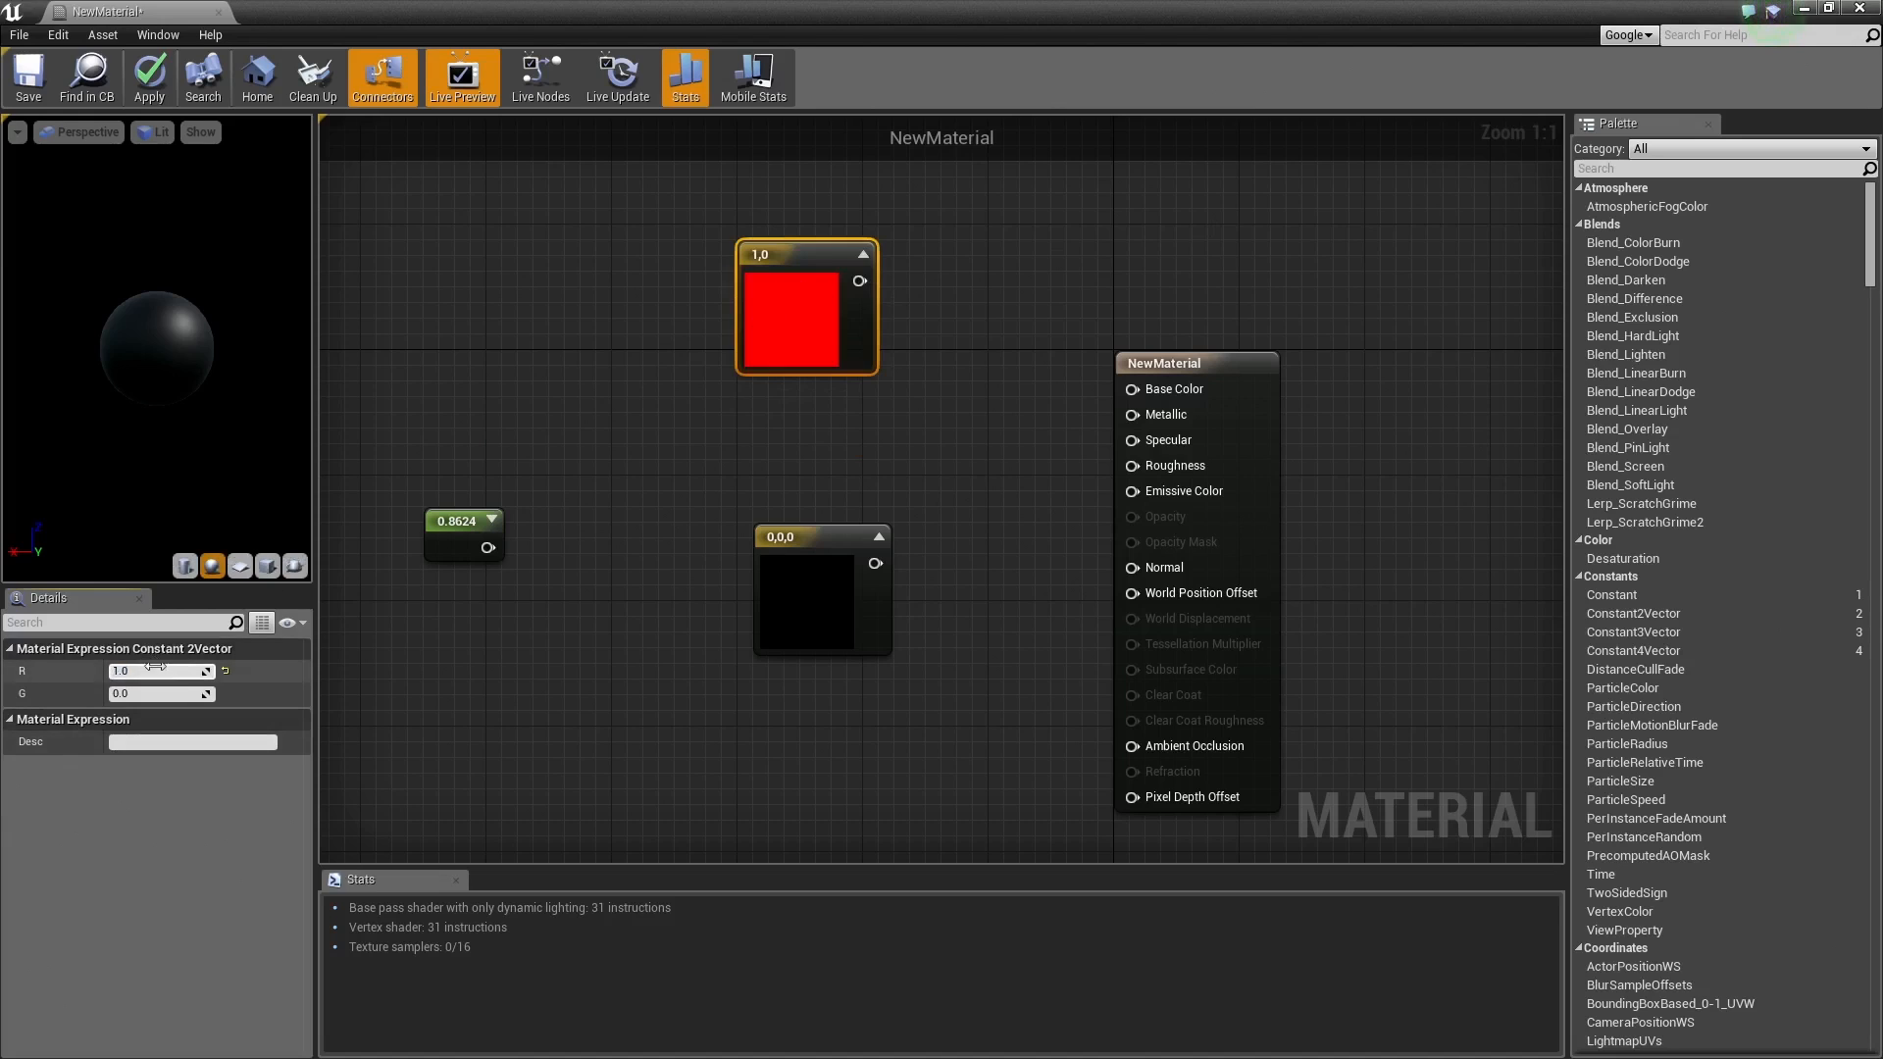
{"action": "type", "text": "0"}
{"action": "key", "text": "Return"}
{"action": "key", "text": "Tab"}
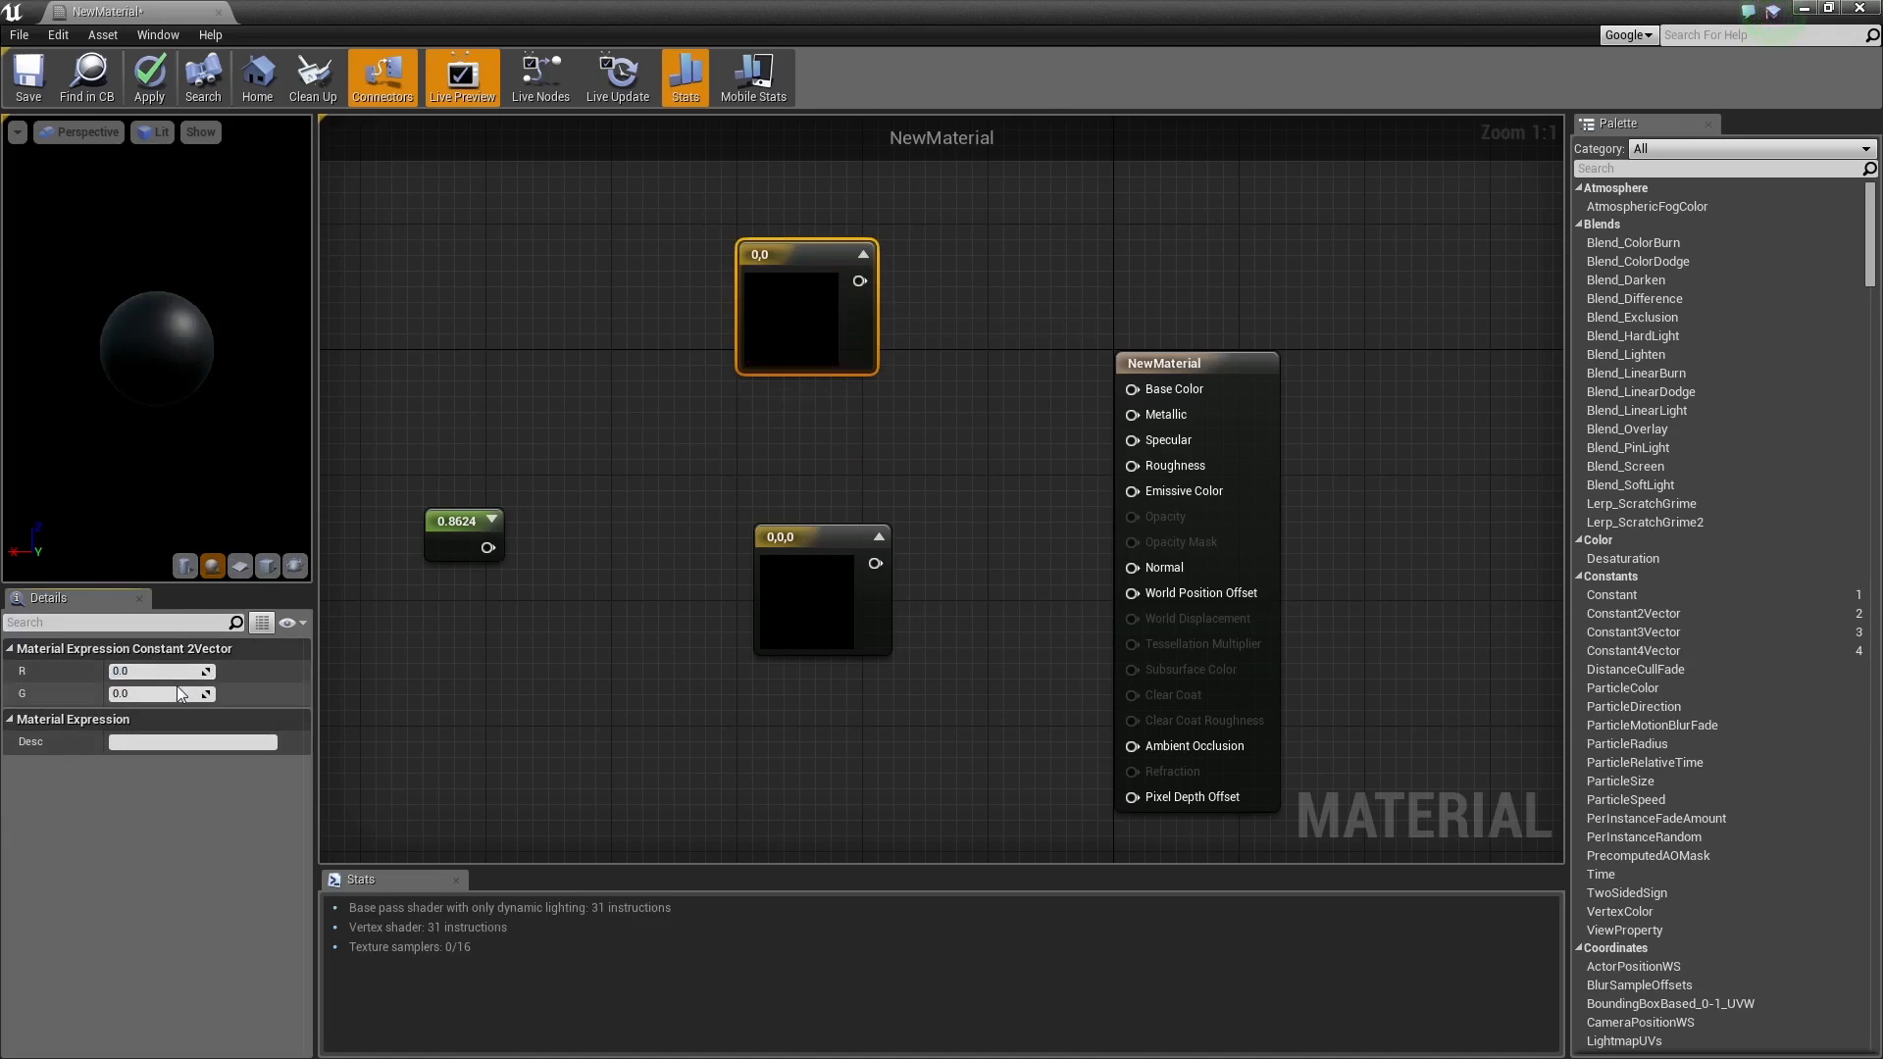
{"action": "type", "text": "1"}
{"action": "key", "text": "Return"}
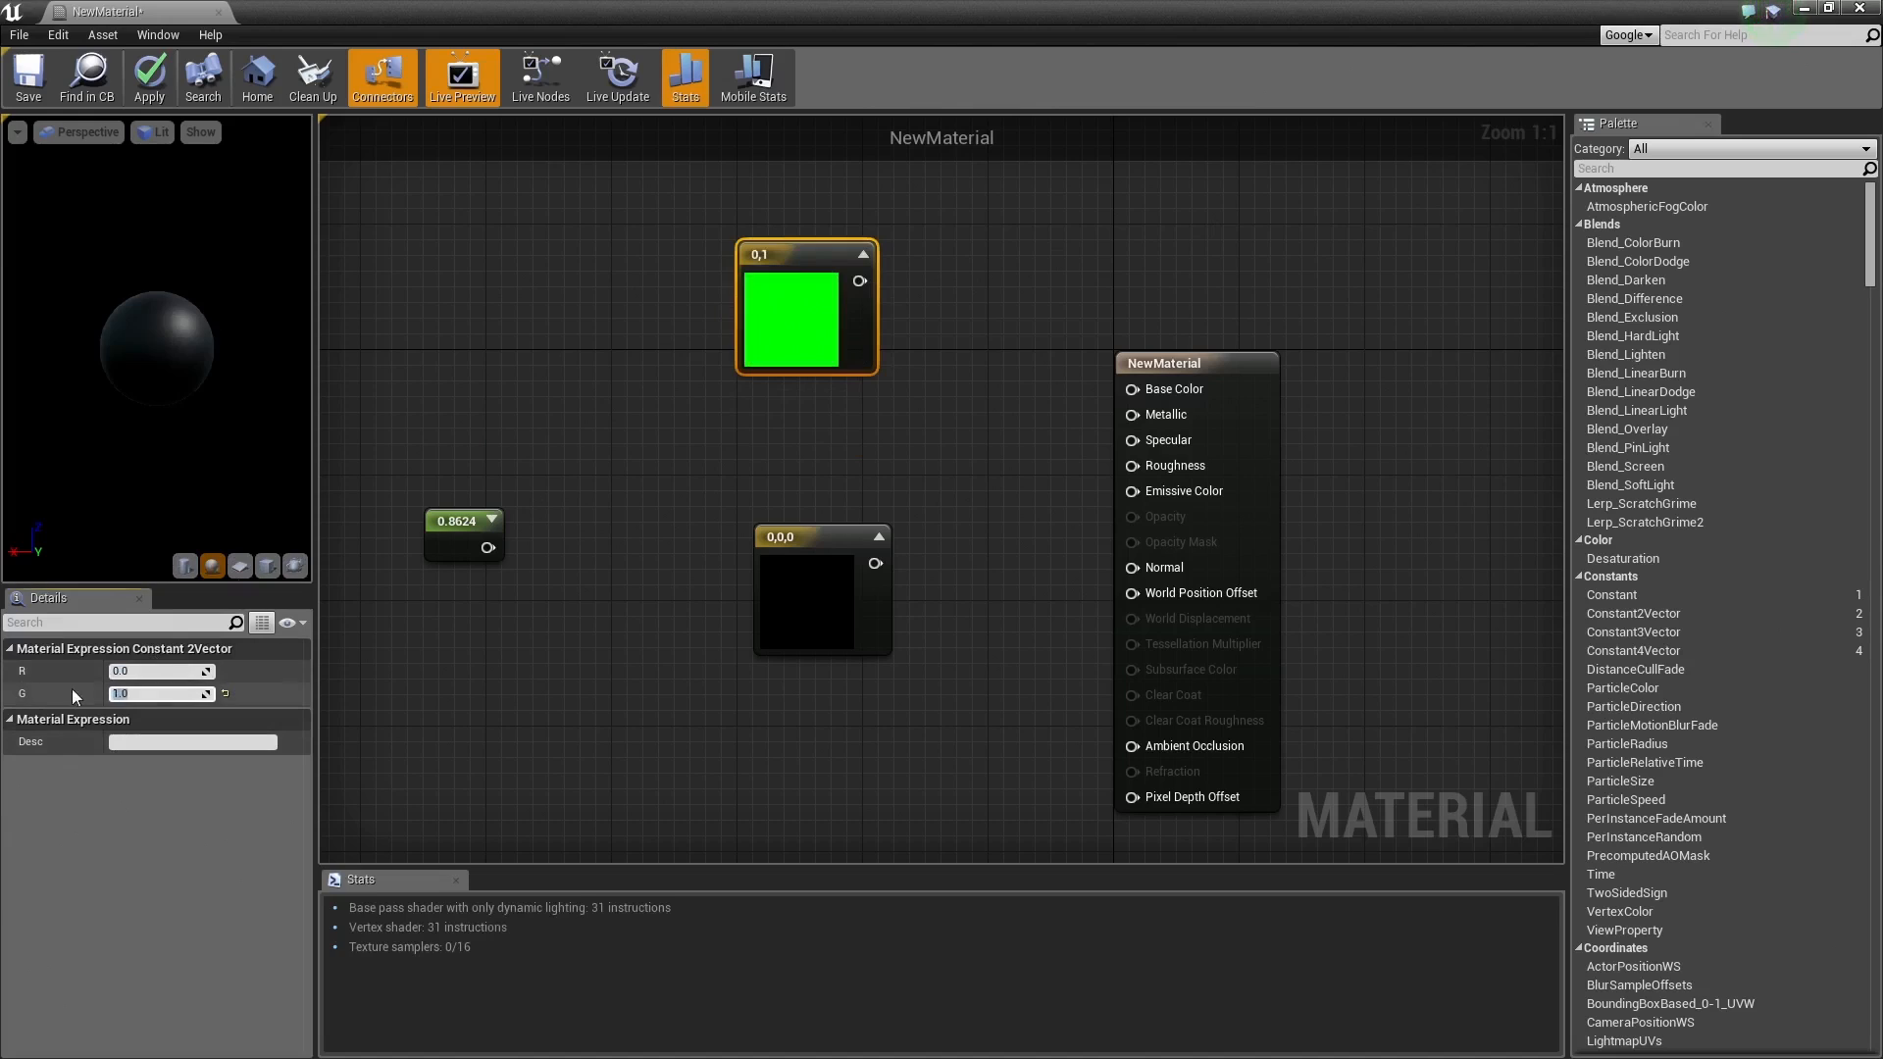
Step: Set the Constant2Vector node's R value to 1, then reduce it to about 0.266
{"action": "left_click", "coordinate": [171, 671]}
{"action": "type", "text": "1"}
{"action": "key", "text": "Return"}
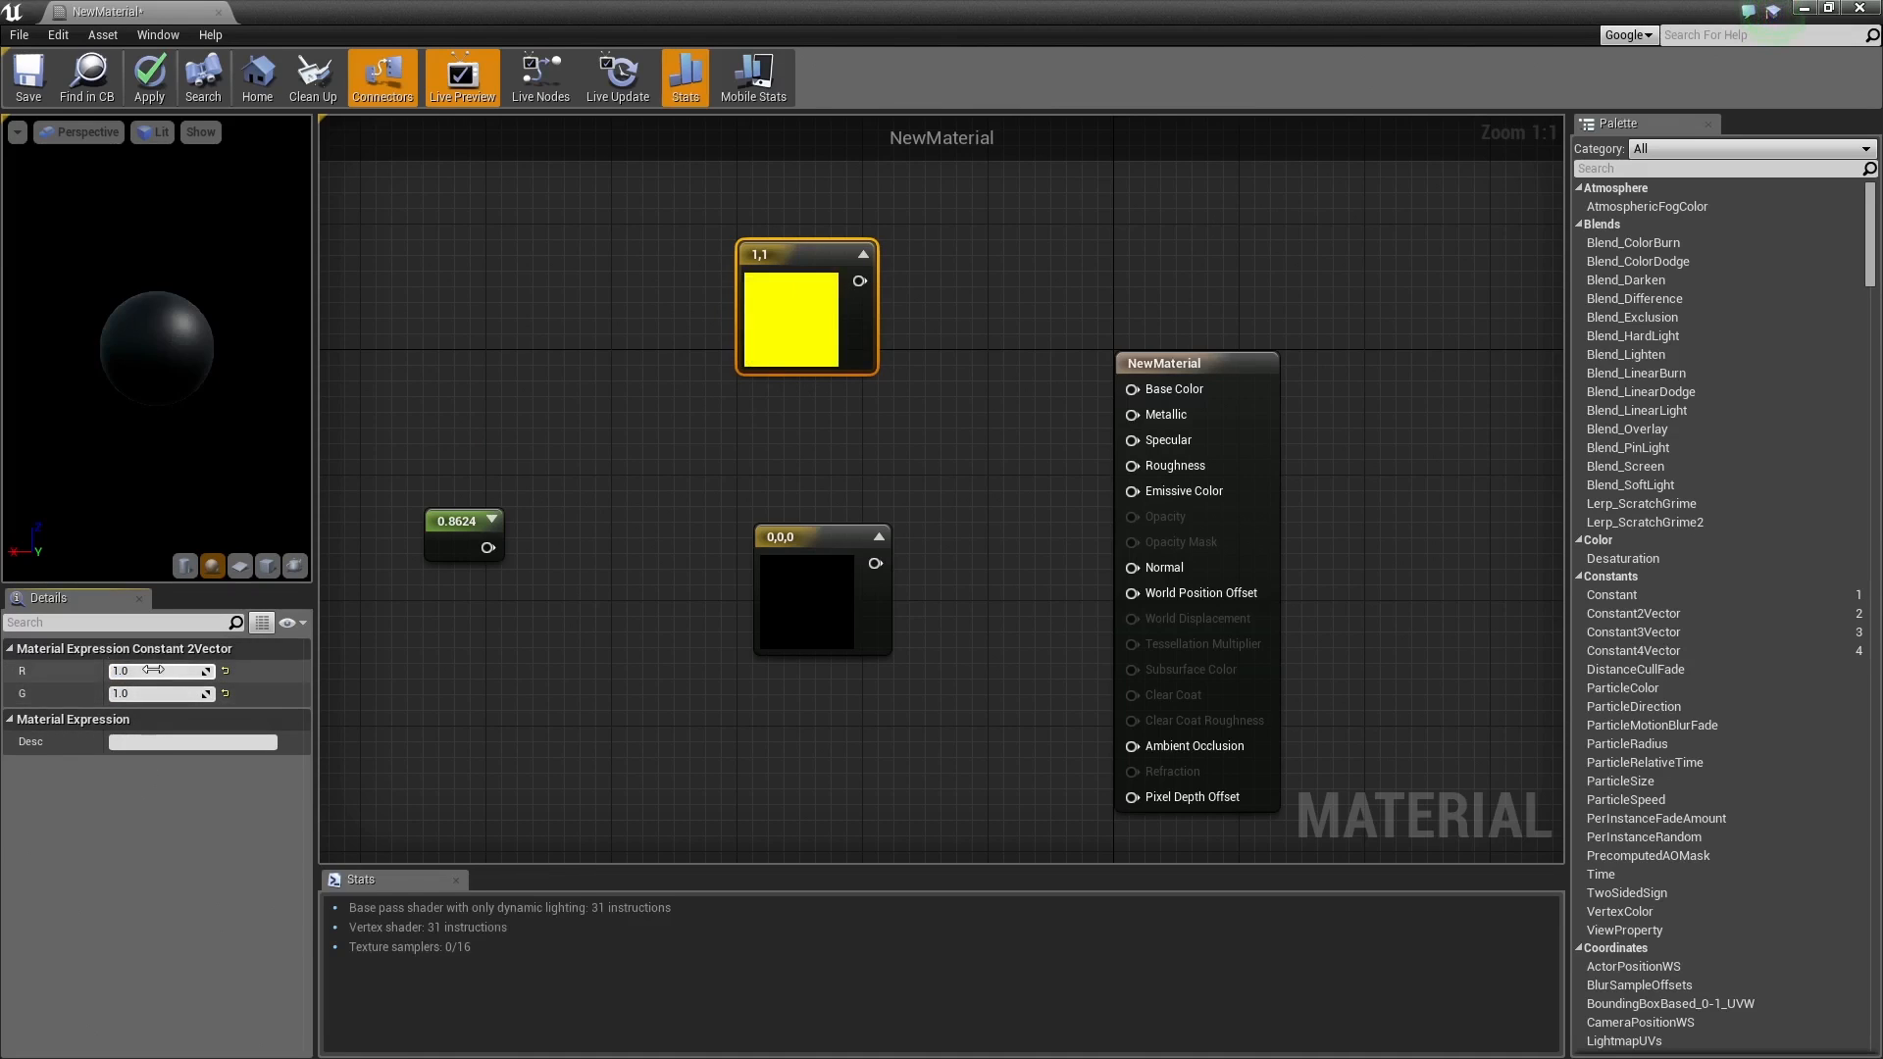
{"action": "left_click_drag", "start_coordinate": [153, 672], "coordinate": [127, 672]}
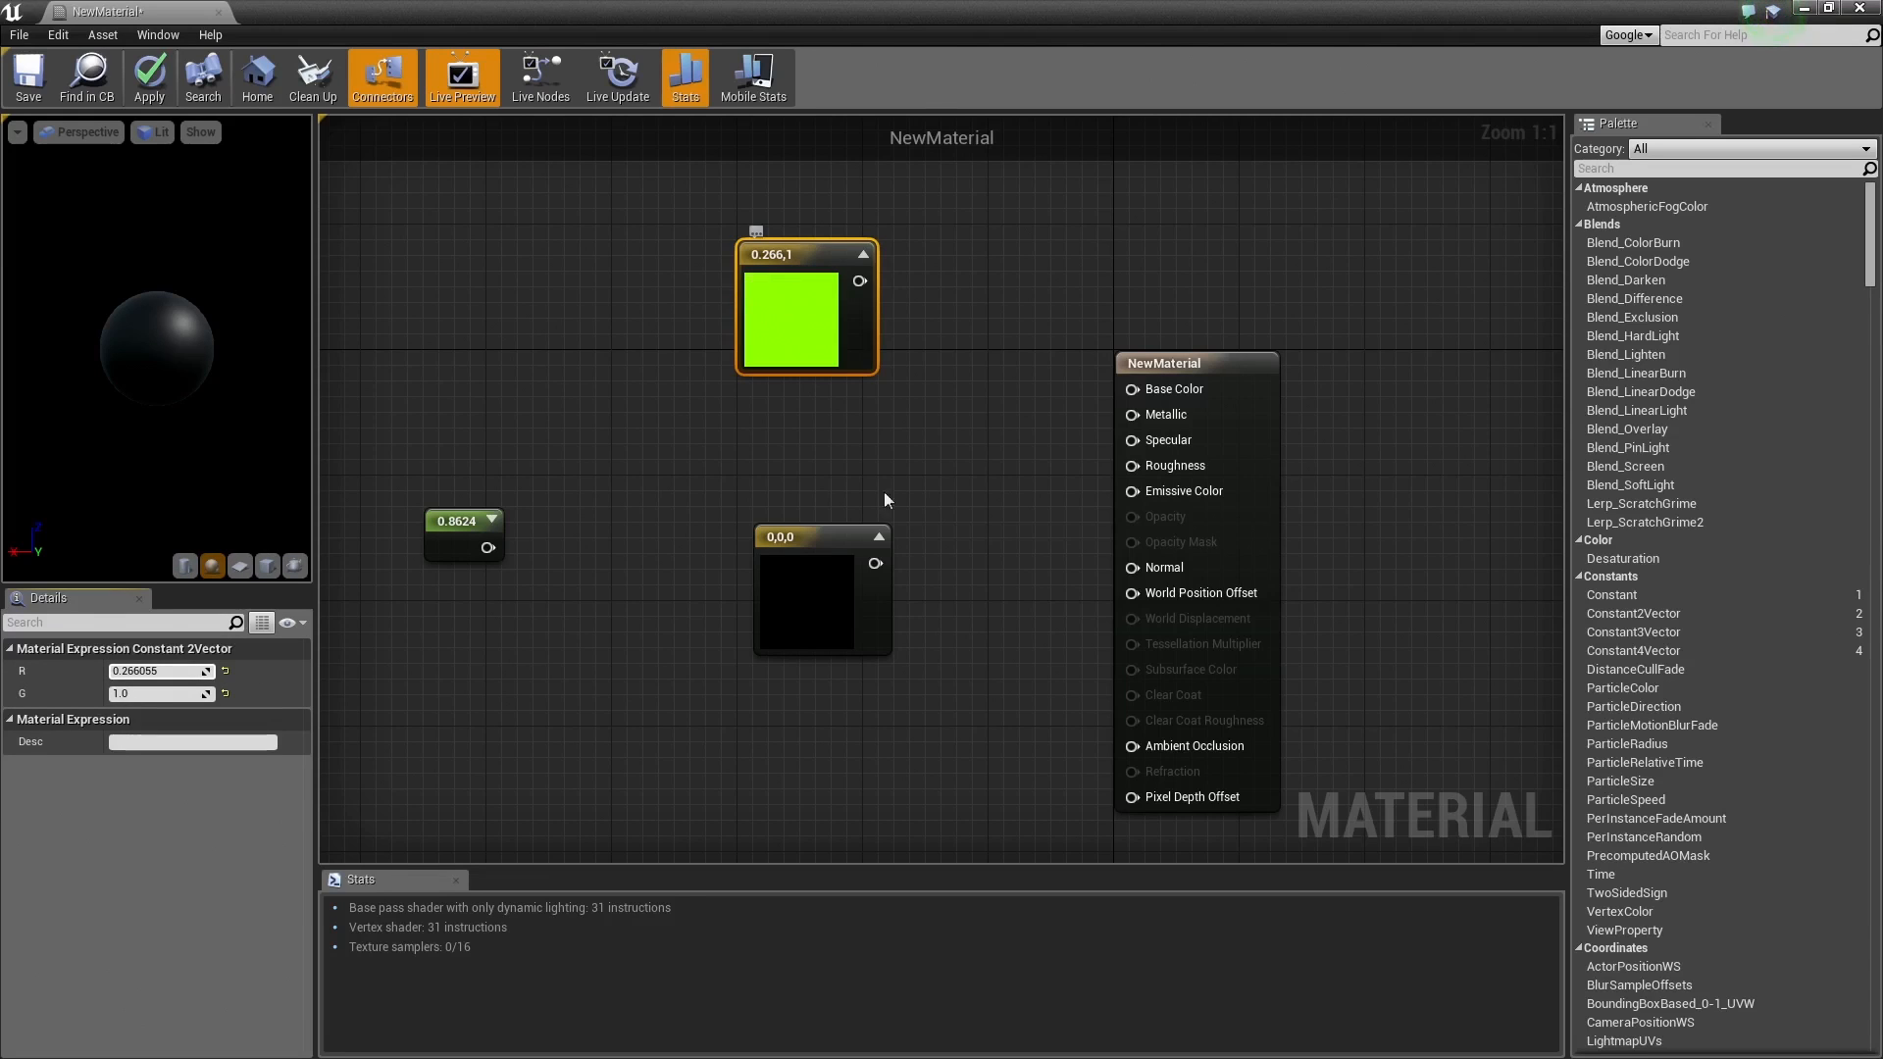
Step: Move the Constant3Vector node up slightly and try a light pink, hex FFC7B6FF, as its colour
{"action": "left_click_drag", "start_coordinate": [849, 634], "coordinate": [833, 578]}
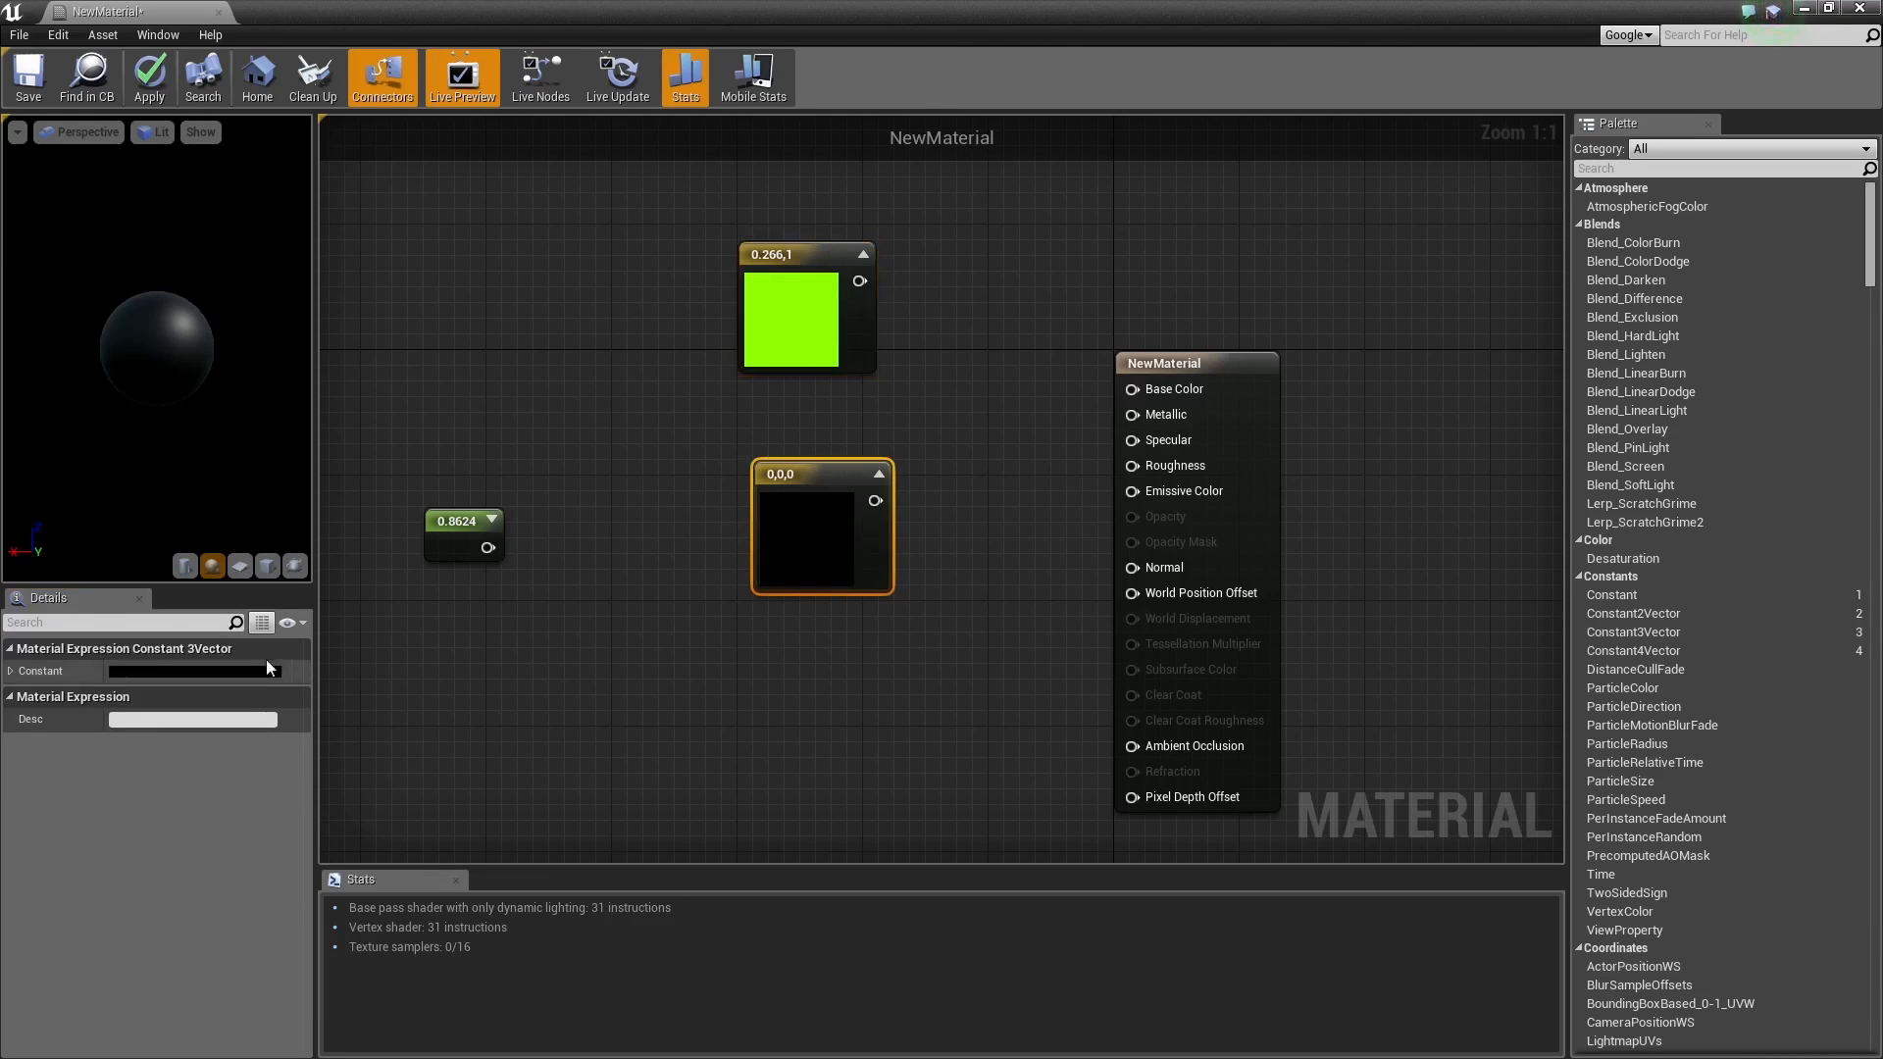
{"action": "left_click", "coordinate": [239, 674]}
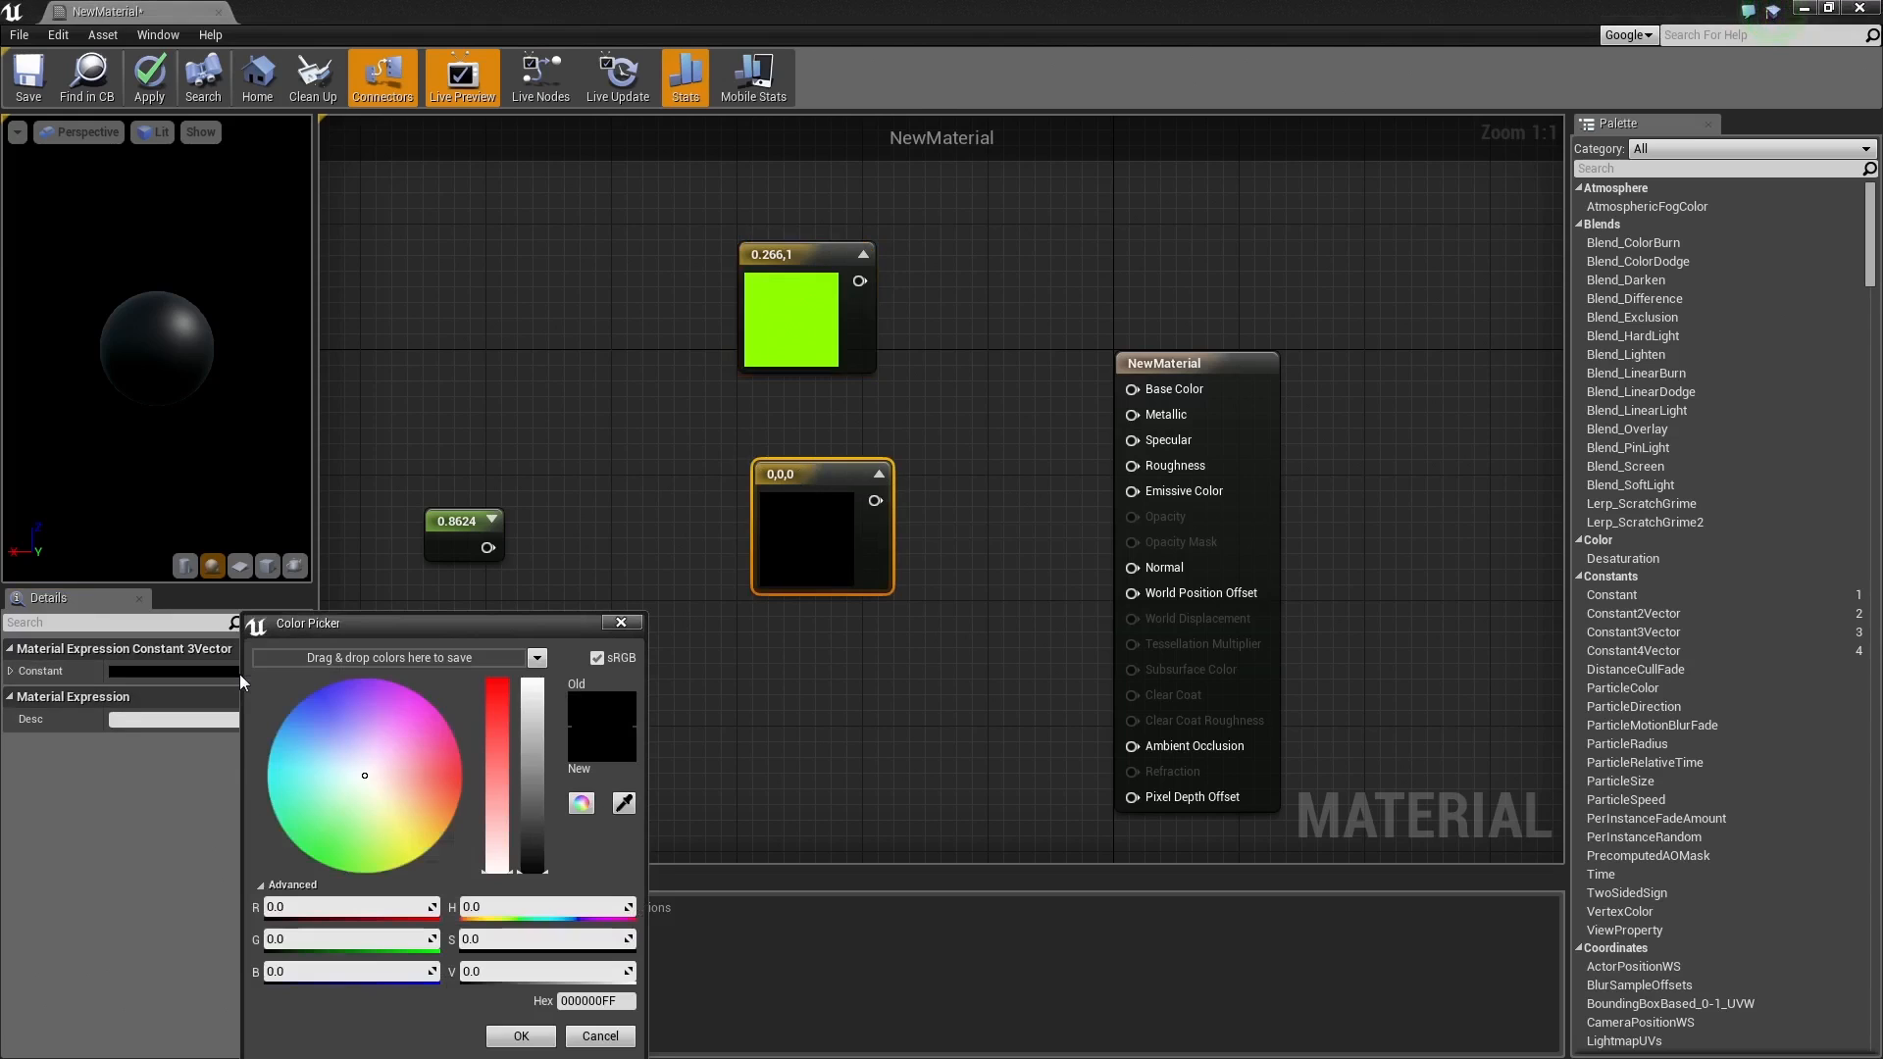
{"action": "left_click_drag", "start_coordinate": [443, 779], "coordinate": [341, 773]}
{"action": "left_click_drag", "start_coordinate": [530, 753], "coordinate": [524, 652]}
{"action": "left_click_drag", "start_coordinate": [323, 773], "coordinate": [392, 782]}
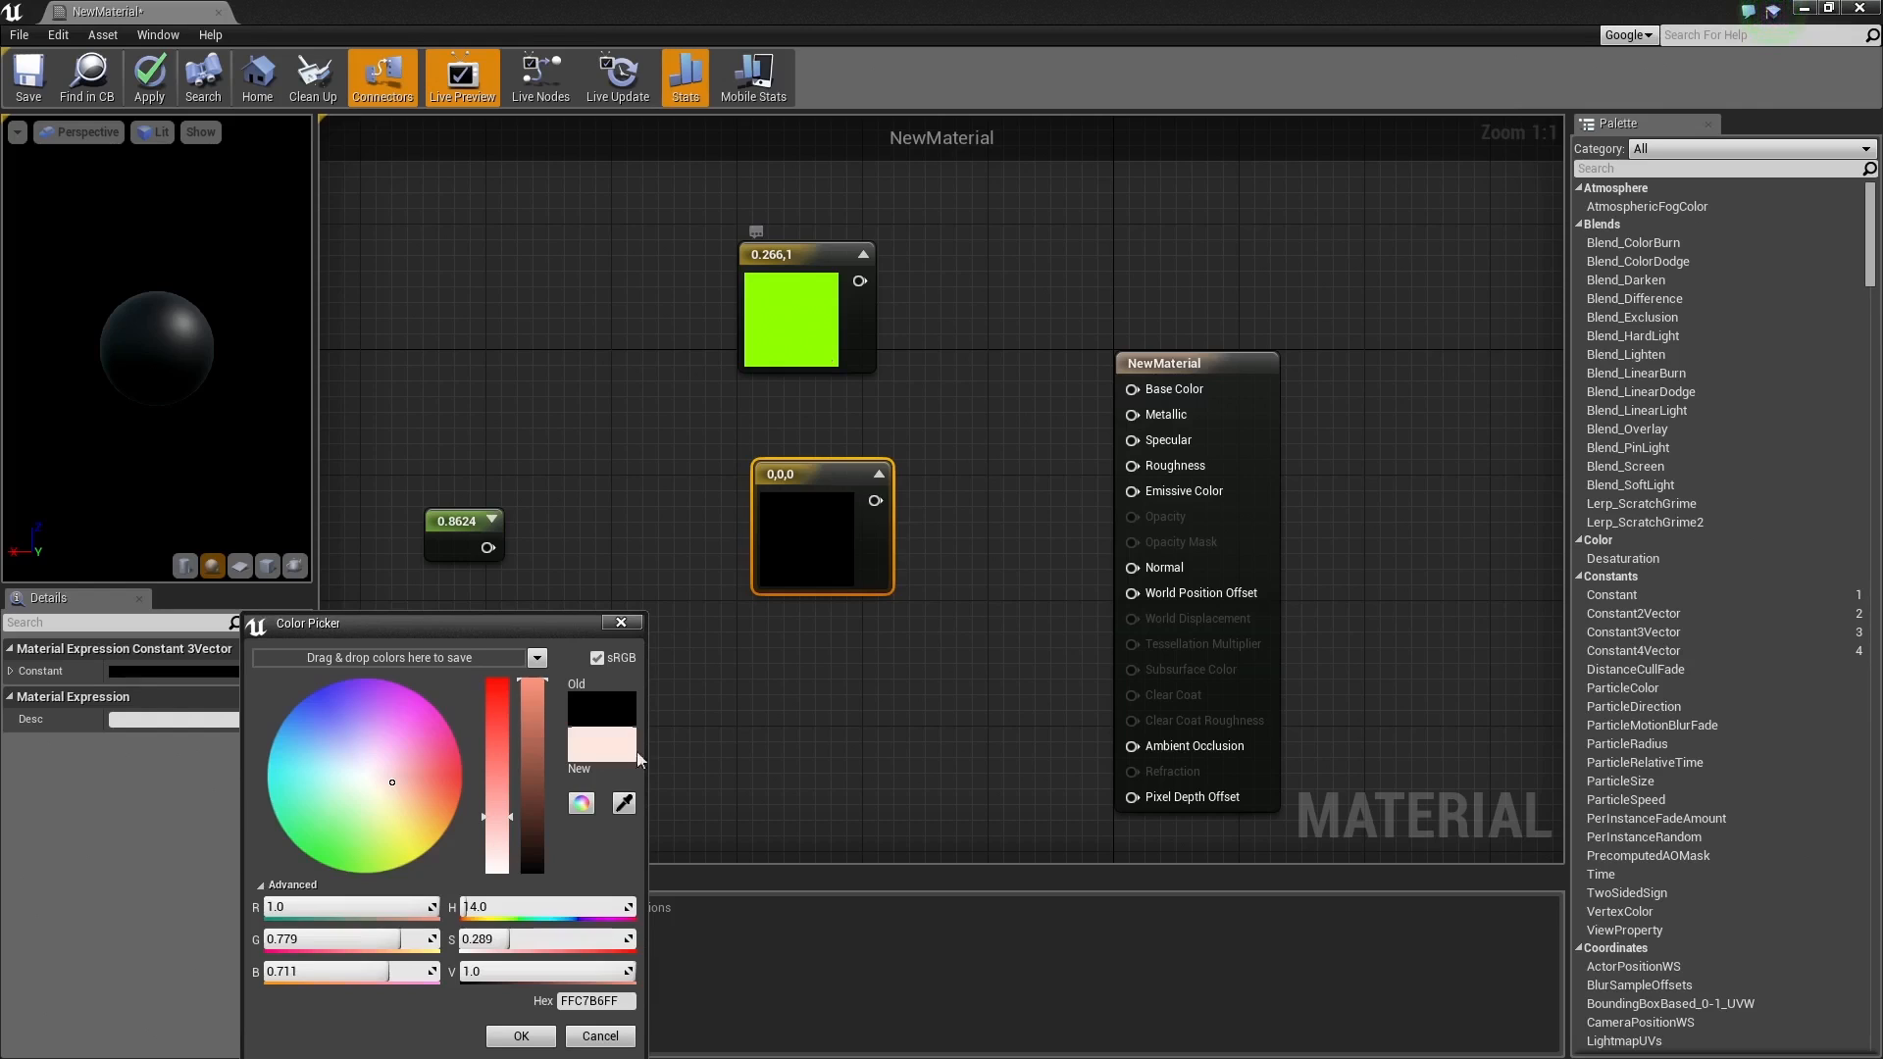
Step: Delete the Constant2Vector node from the material graph
{"action": "left_click", "coordinate": [798, 315]}
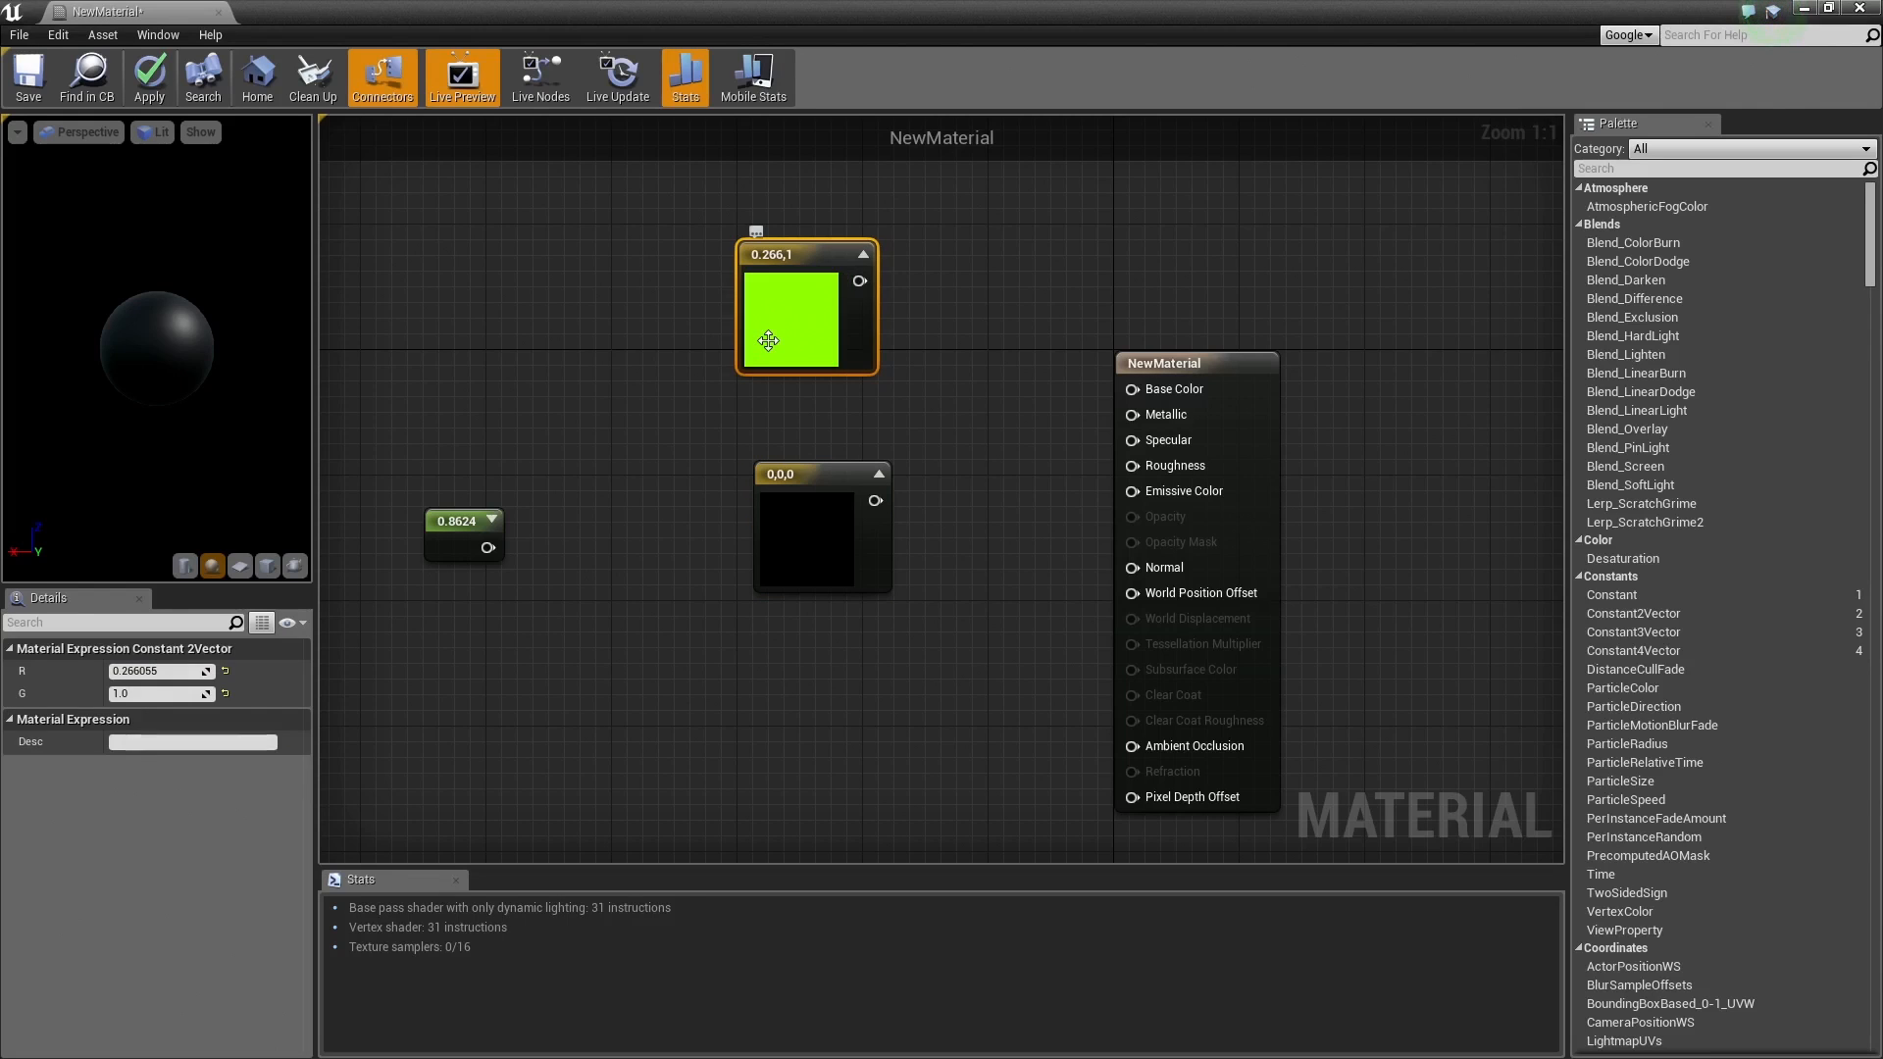
{"action": "key", "text": "Delete"}
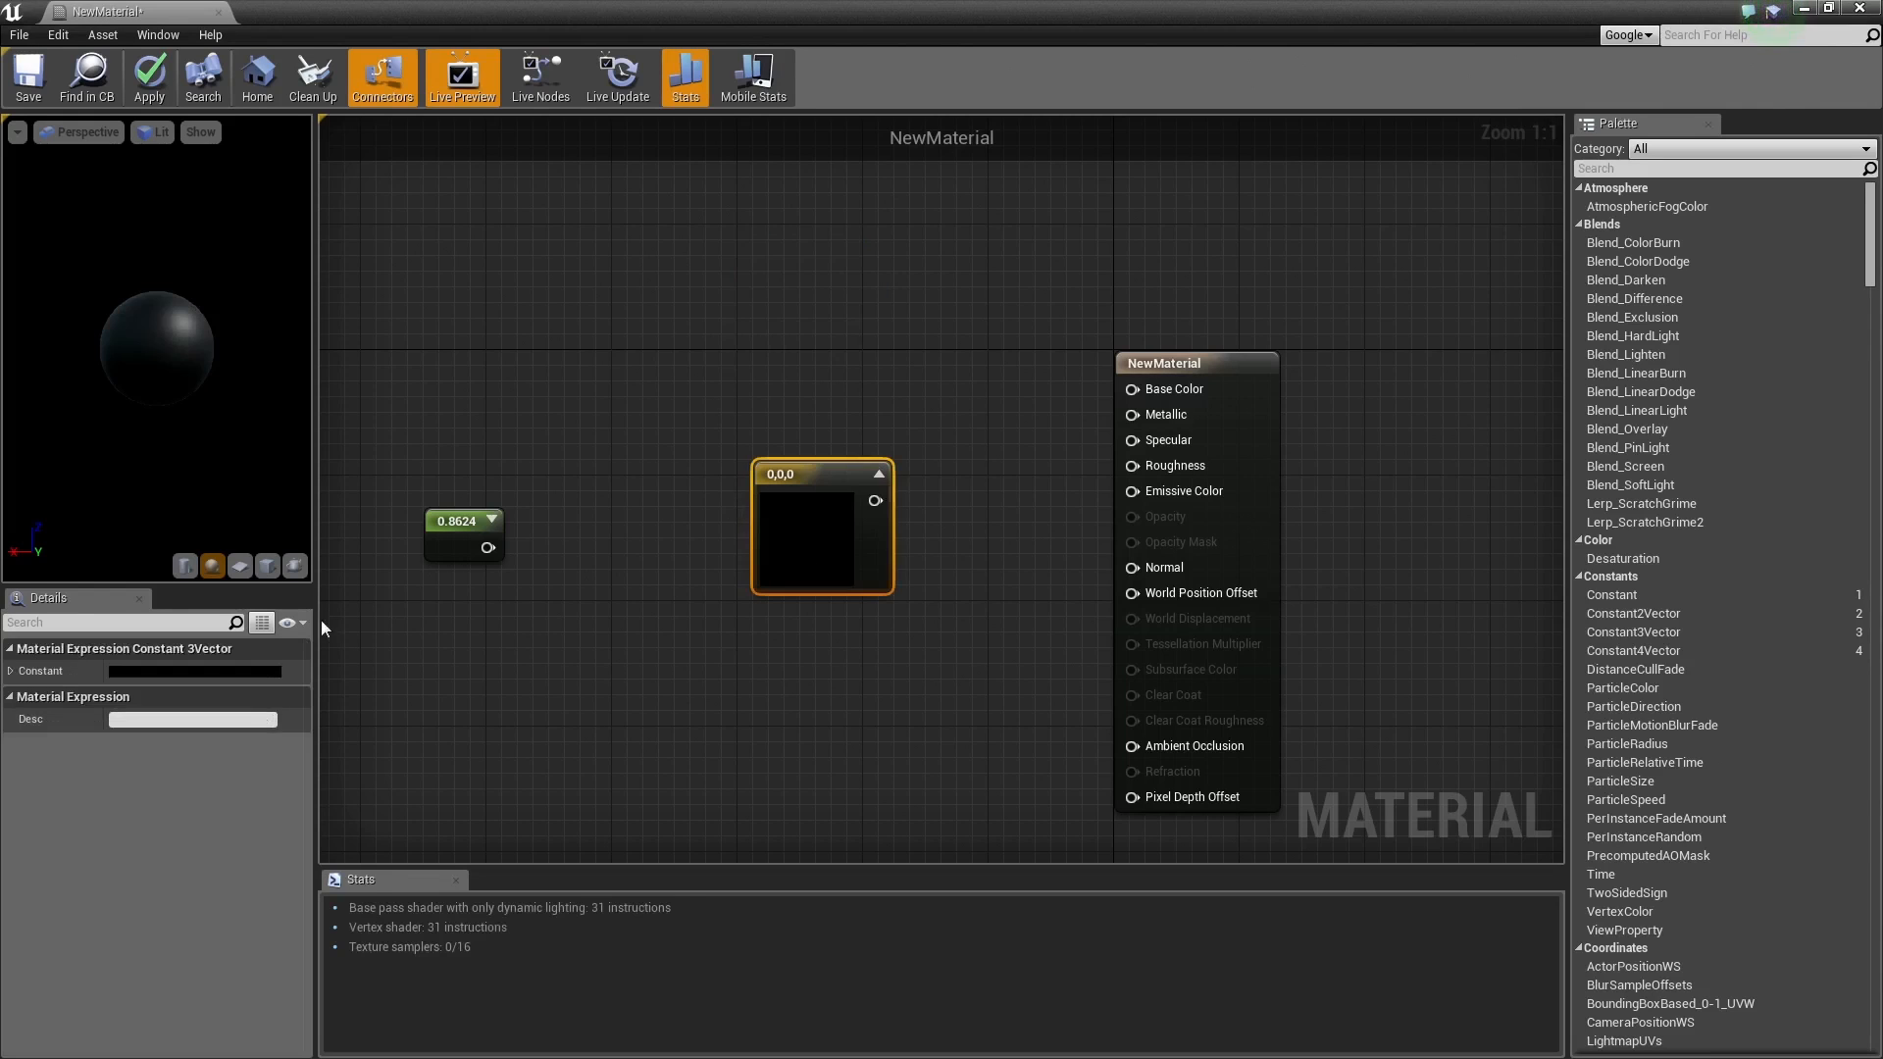
Step: Turn off the sRGB preview and set the Constant3Vector node's colour to red, hex FF0900FF
{"action": "left_click", "coordinate": [269, 670]}
{"action": "mouse_move", "coordinate": [398, 698]}
{"action": "left_mouse_down"}
{"action": "mouse_move", "coordinate": [356, 741]}
{"action": "mouse_move", "coordinate": [396, 722]}
{"action": "mouse_move", "coordinate": [455, 780]}
{"action": "mouse_move", "coordinate": [456, 757]}
{"action": "mouse_move", "coordinate": [444, 798]}
{"action": "mouse_move", "coordinate": [345, 768]}
{"action": "left_mouse_up"}
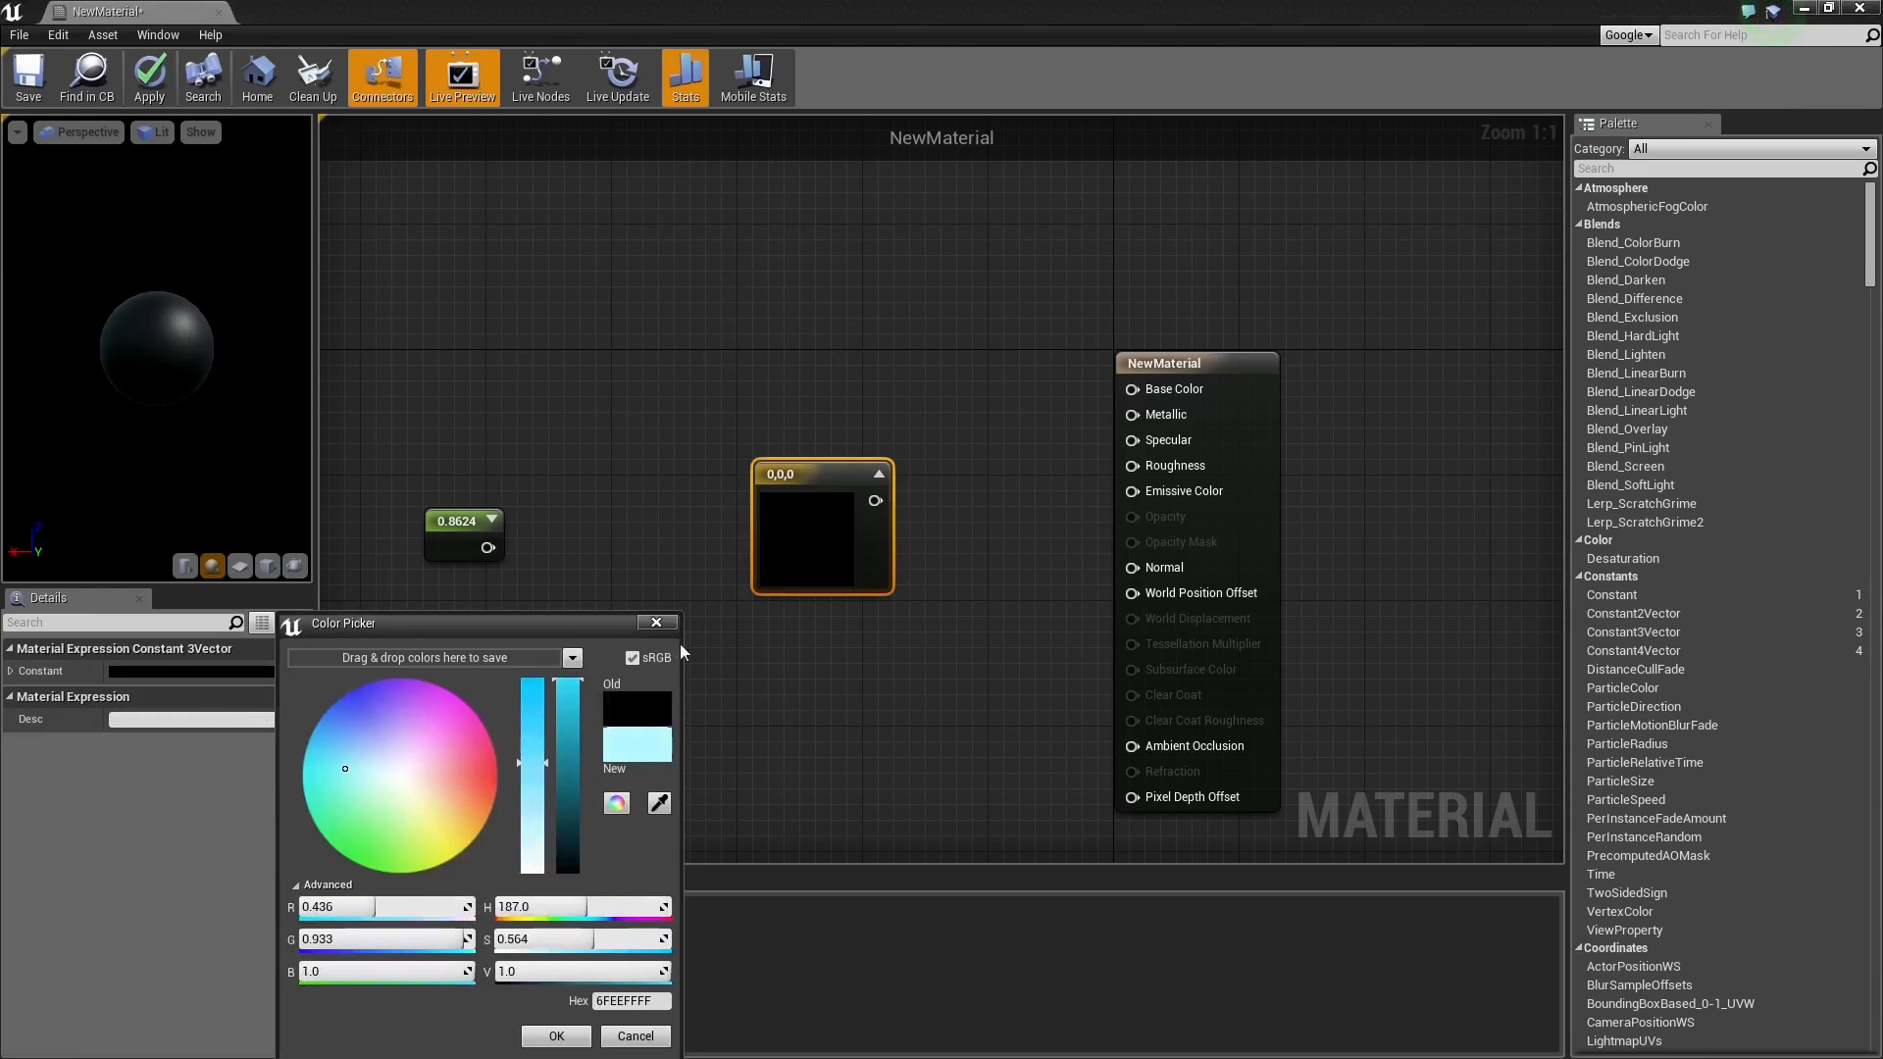
{"action": "left_click", "coordinate": [632, 658]}
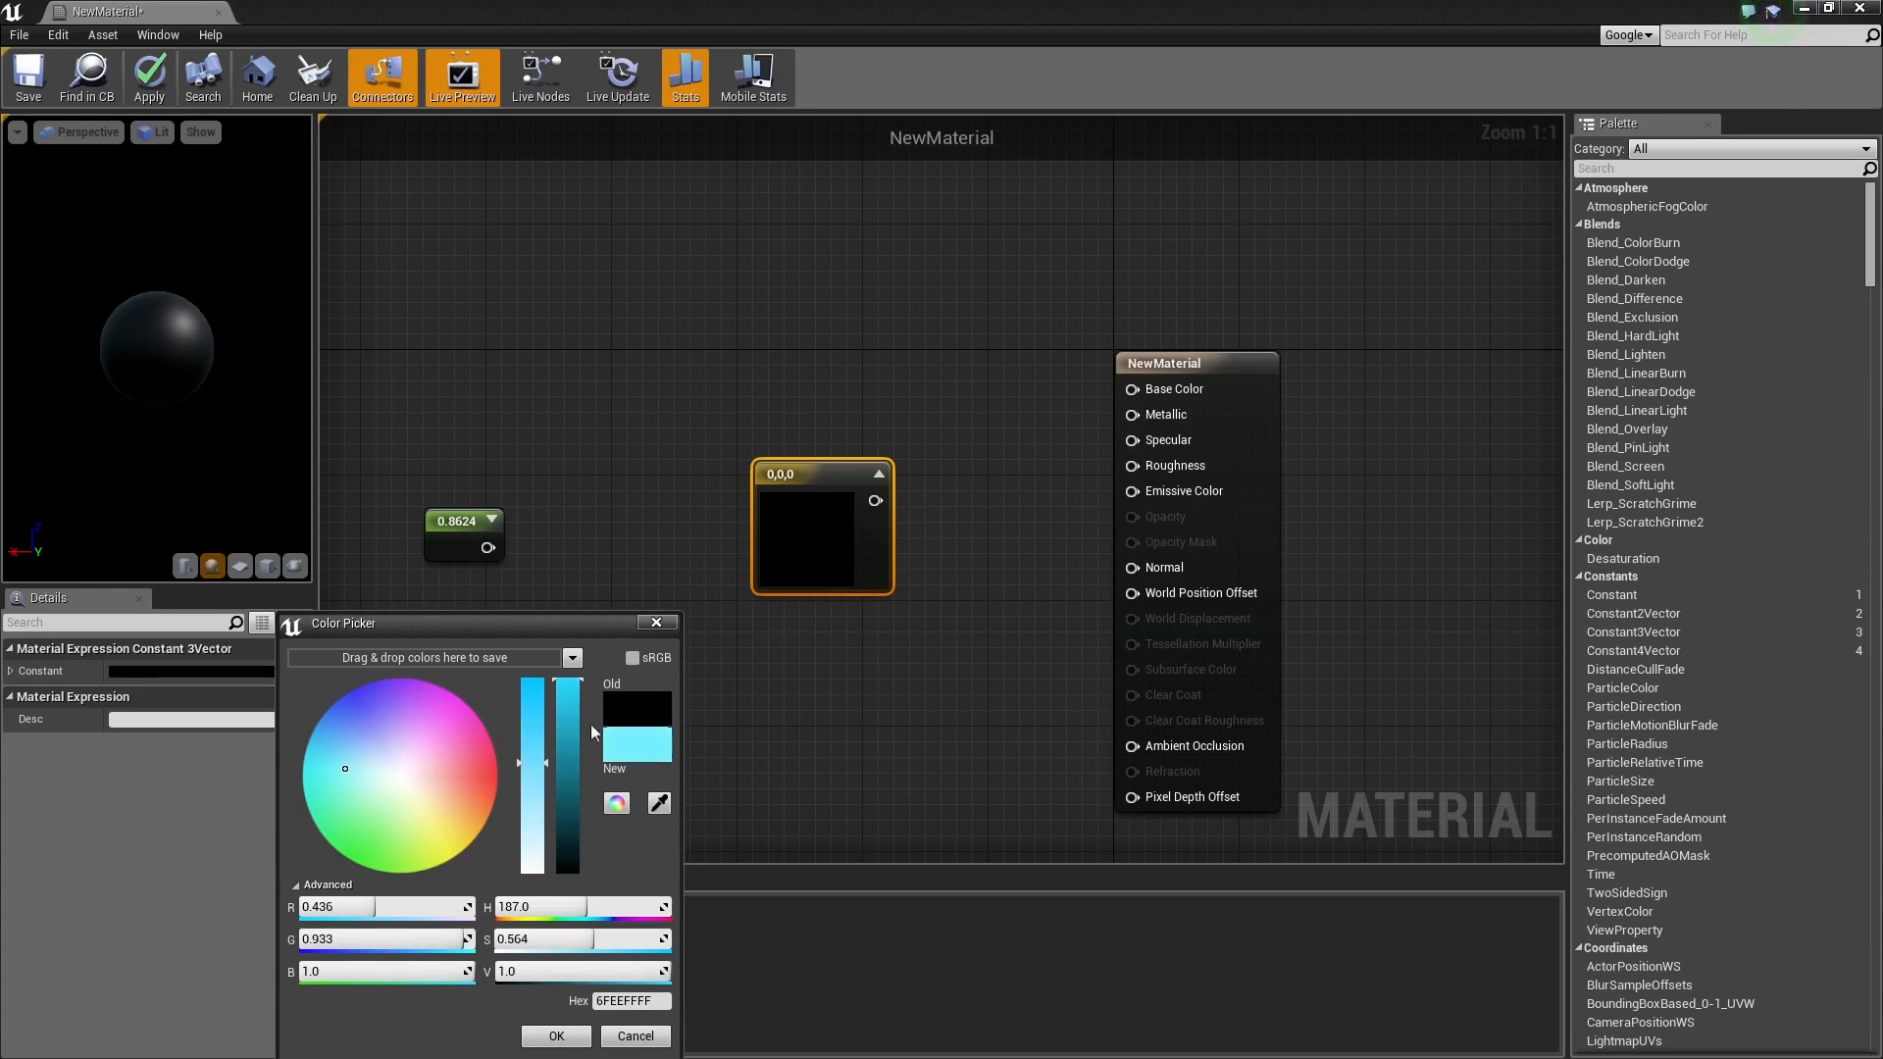
{"action": "mouse_move", "coordinate": [439, 736]}
{"action": "left_mouse_down"}
{"action": "mouse_move", "coordinate": [450, 853]}
{"action": "mouse_move", "coordinate": [333, 731]}
{"action": "mouse_move", "coordinate": [504, 779]}
{"action": "left_mouse_up"}
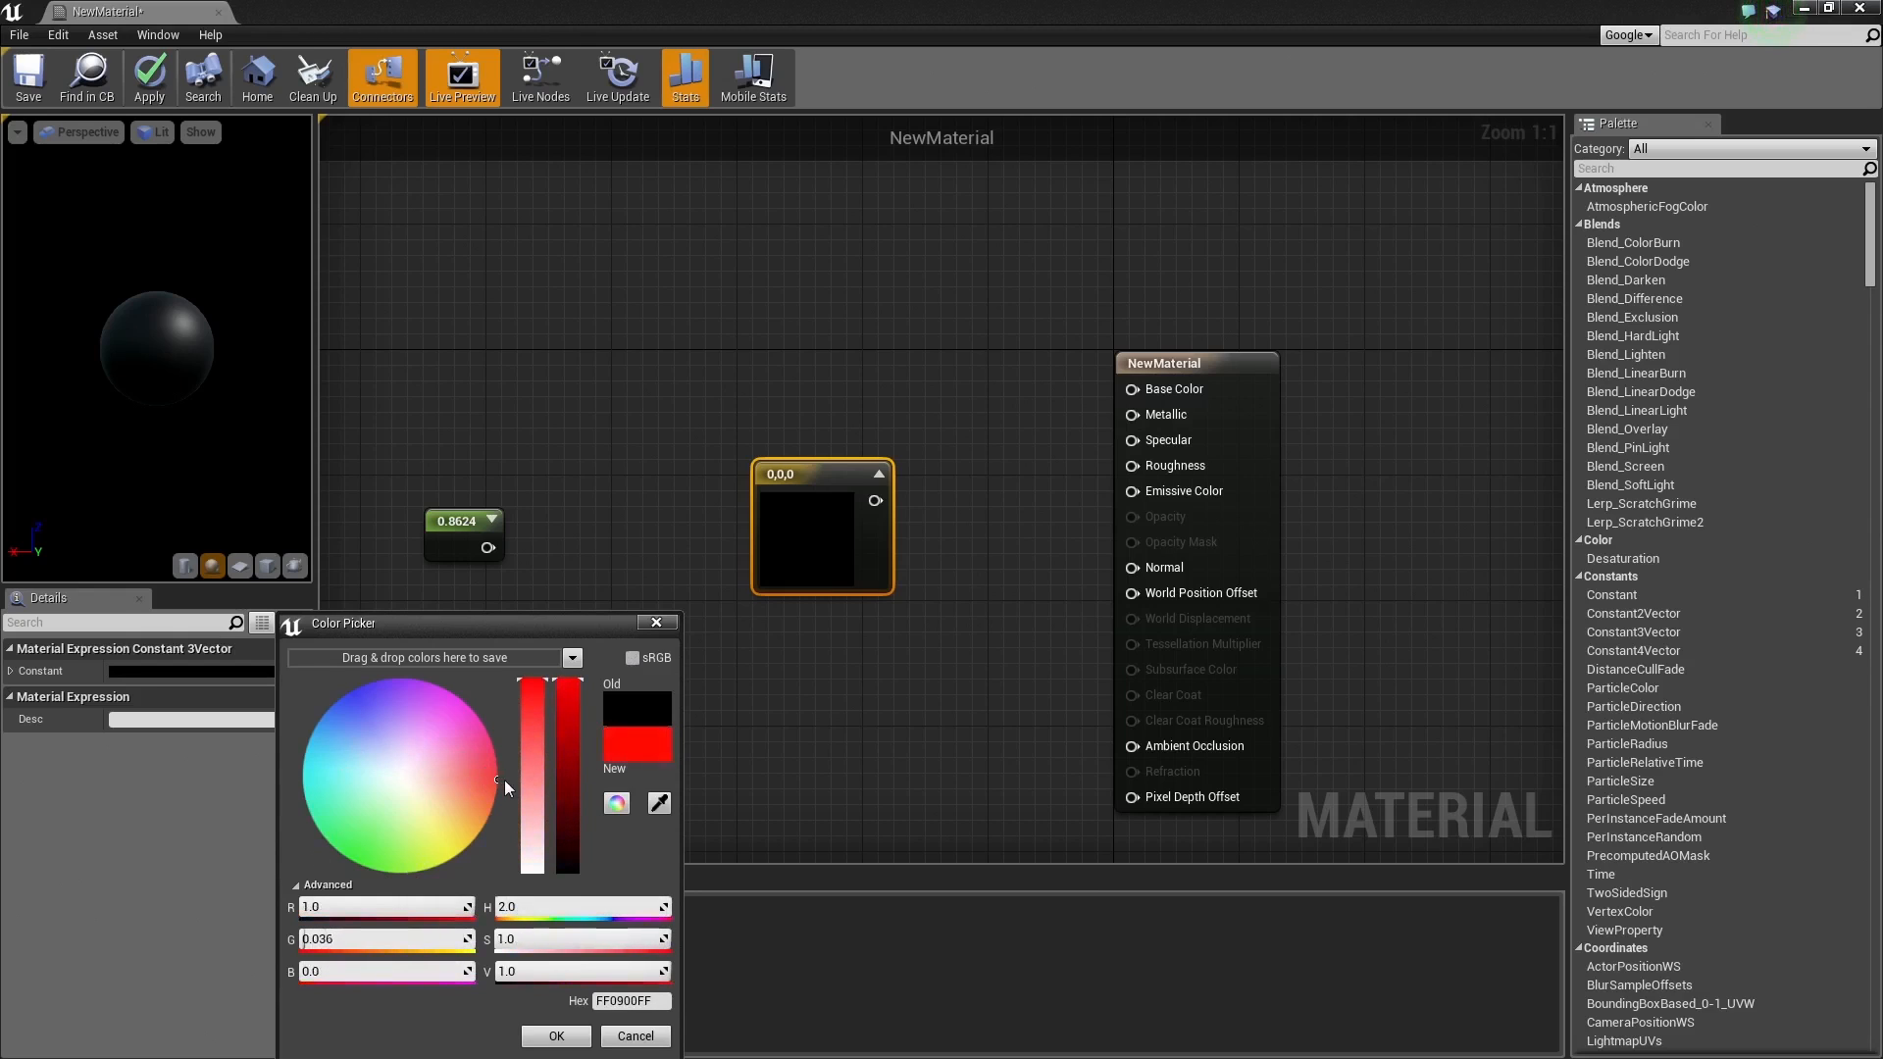
{"action": "left_click", "coordinate": [556, 1035]}
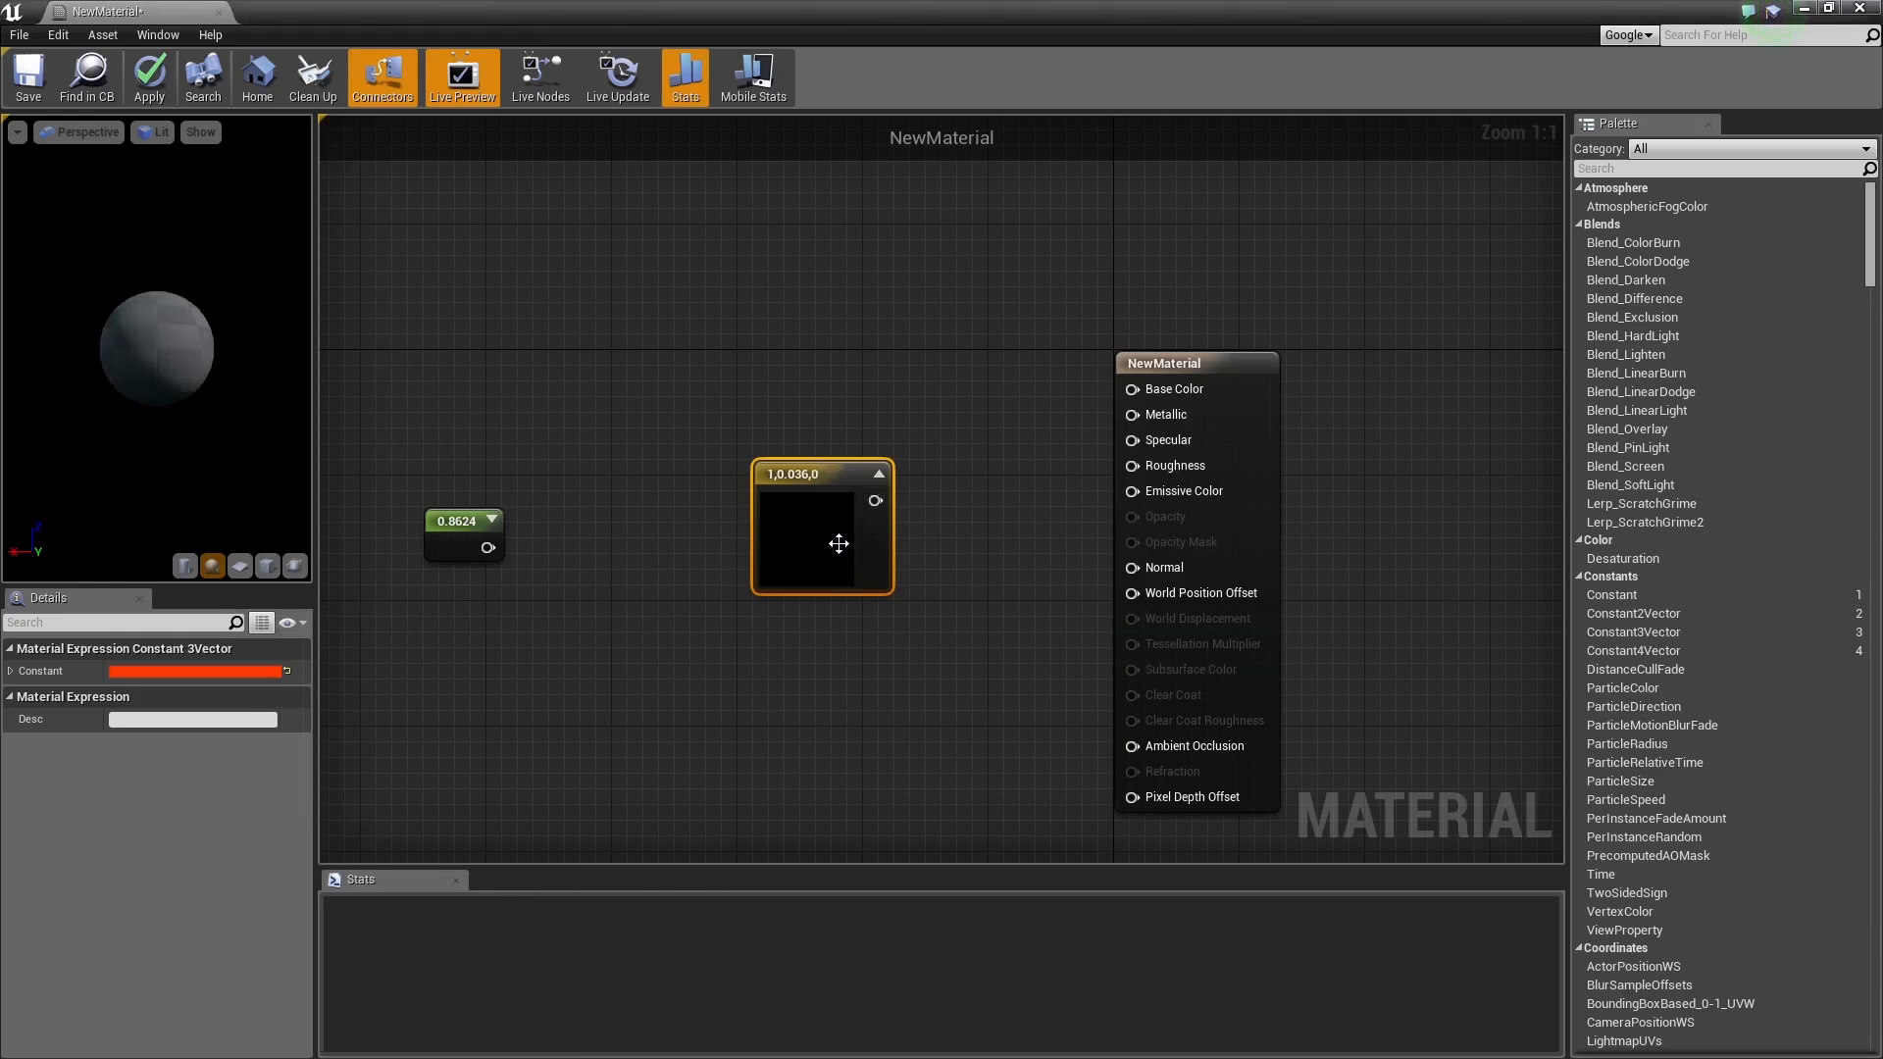
Step: Reopen the Constant3Vector's colour picker and compare an orange, hex FF9500FF, with the sRGB preview on and off
{"action": "left_click", "coordinate": [220, 671]}
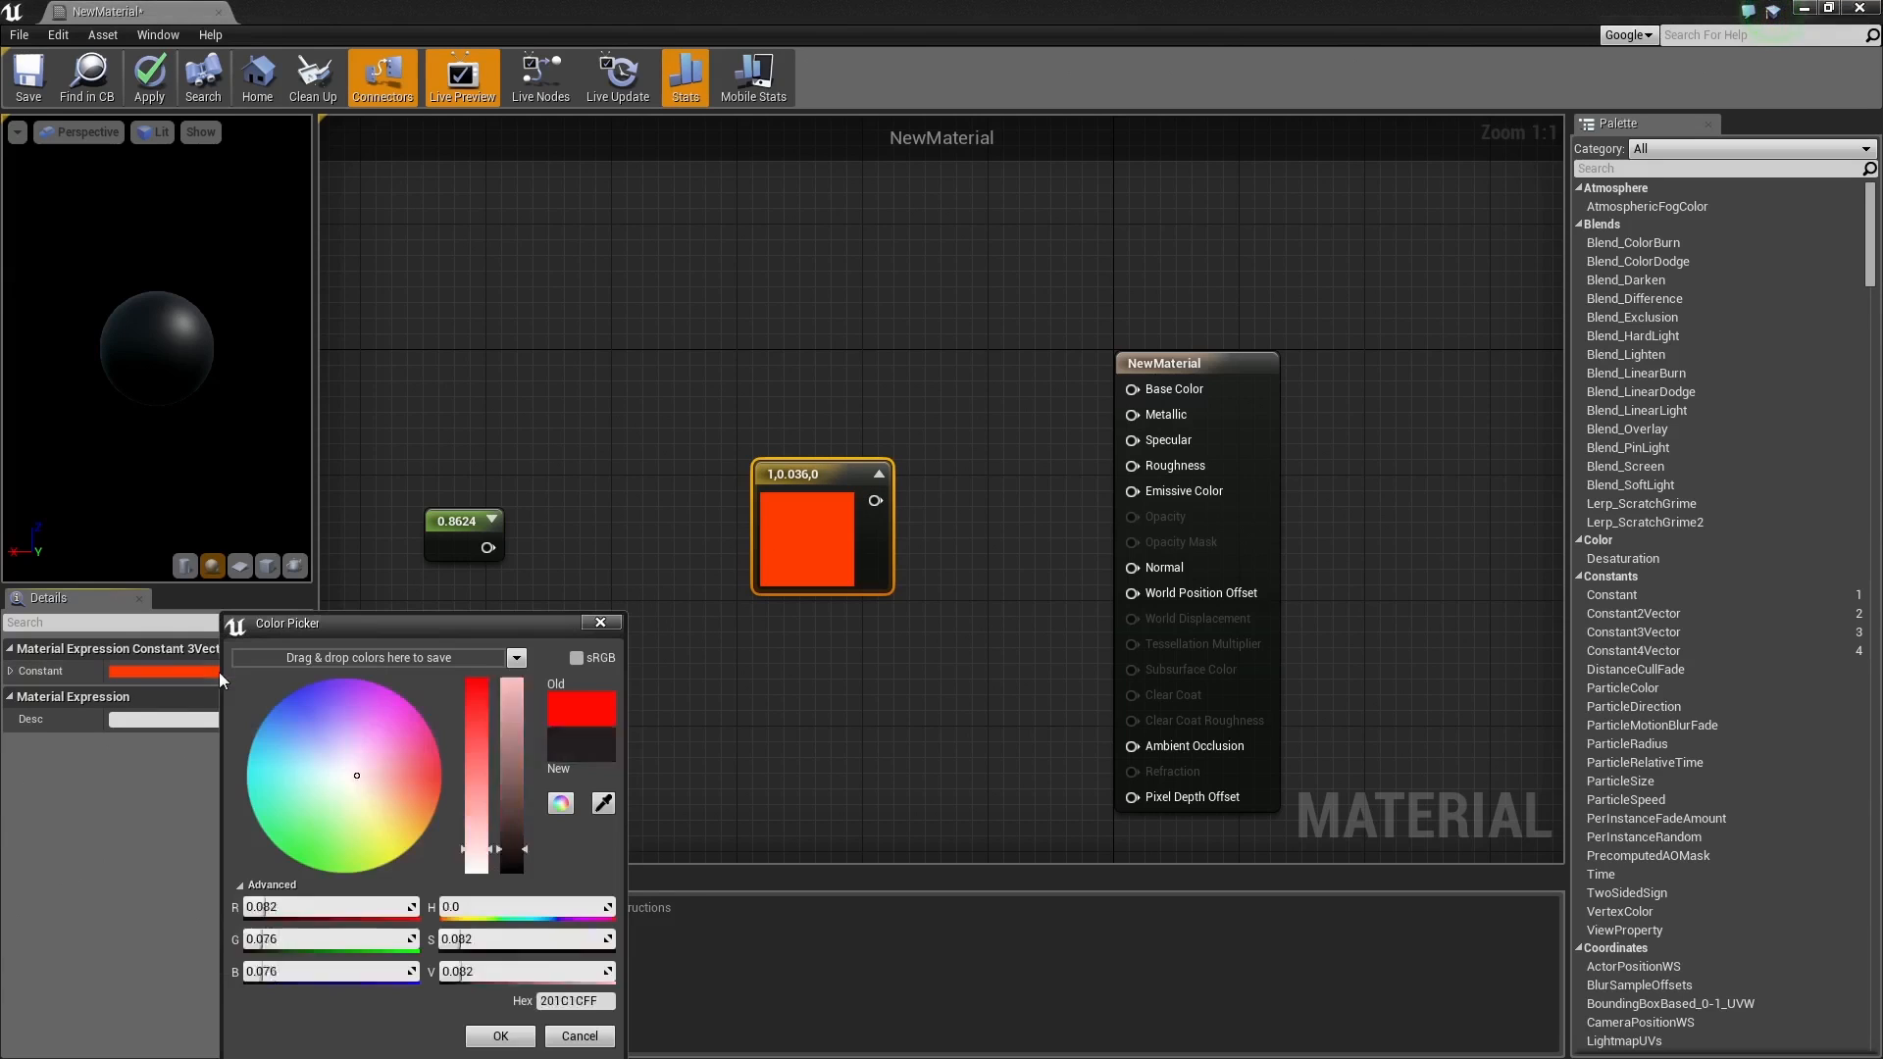
{"action": "left_click", "coordinate": [578, 657]}
{"action": "left_click", "coordinate": [578, 657]}
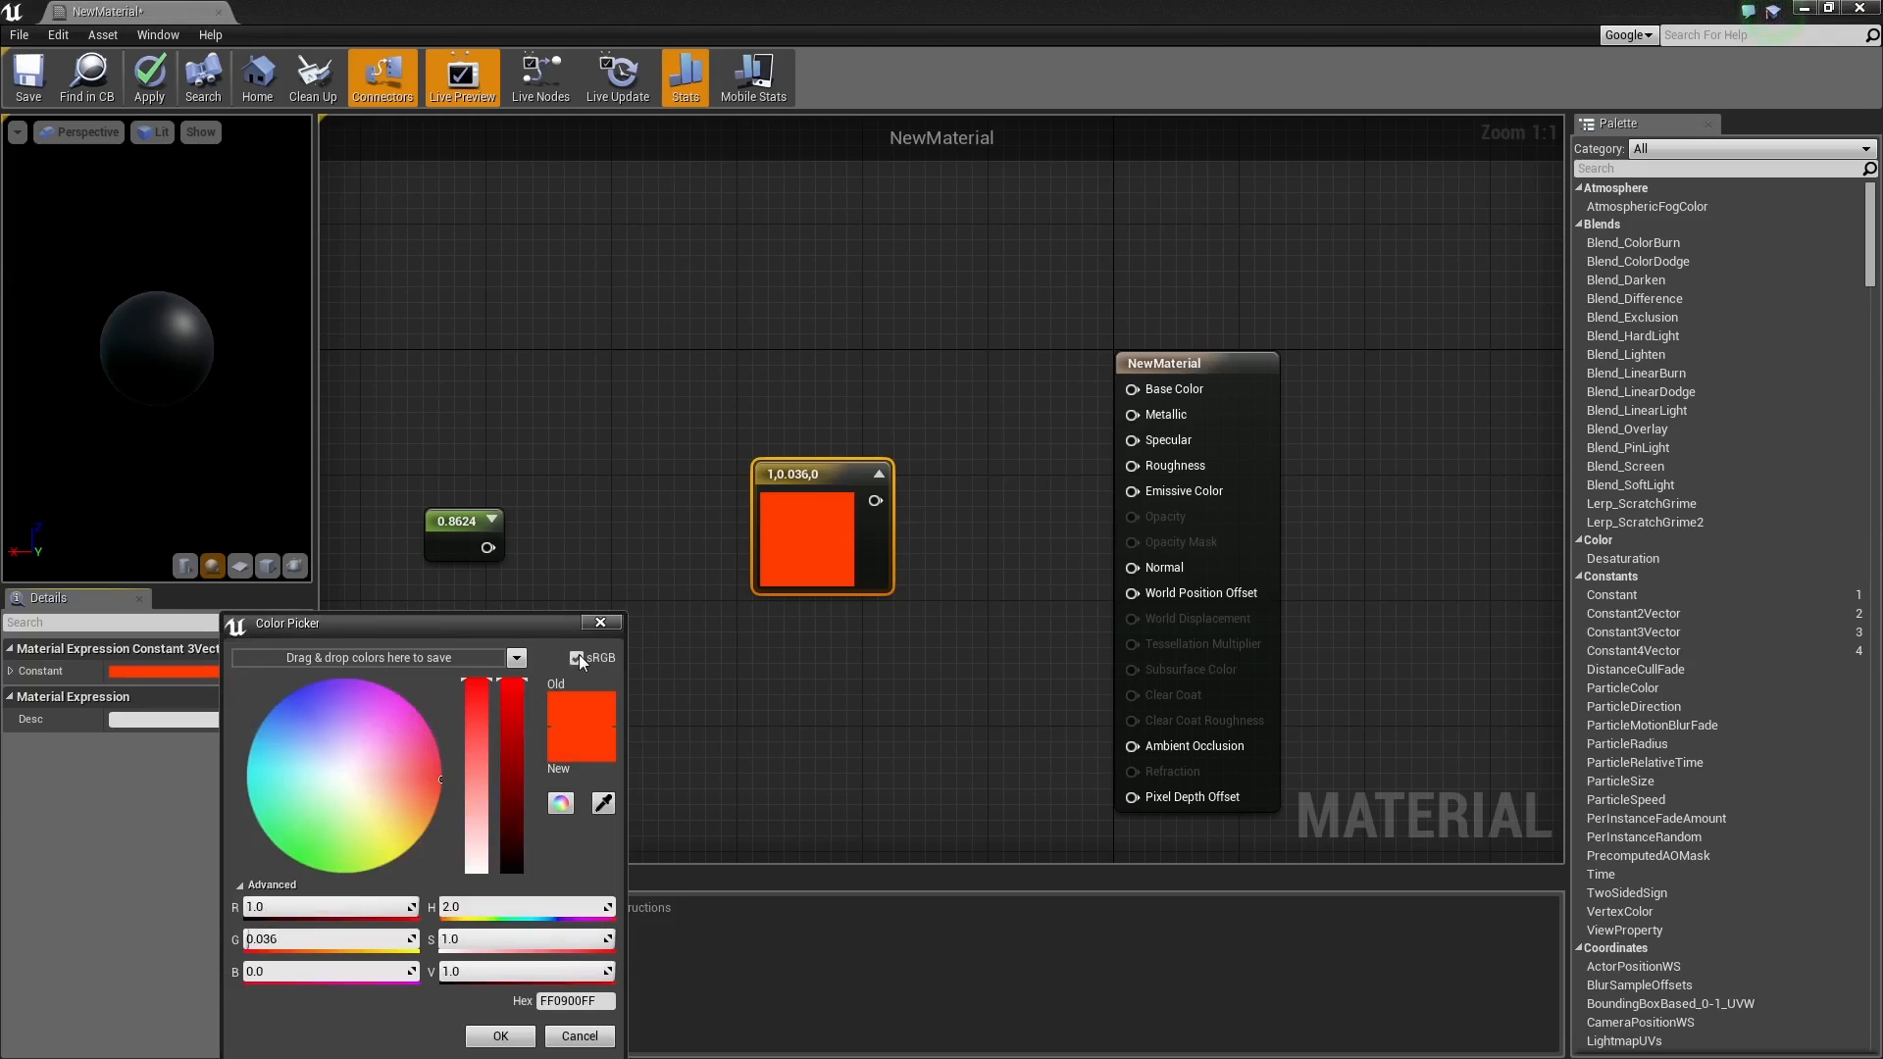
{"action": "left_click", "coordinate": [436, 801]}
{"action": "left_click_drag", "start_coordinate": [437, 802], "coordinate": [438, 839]}
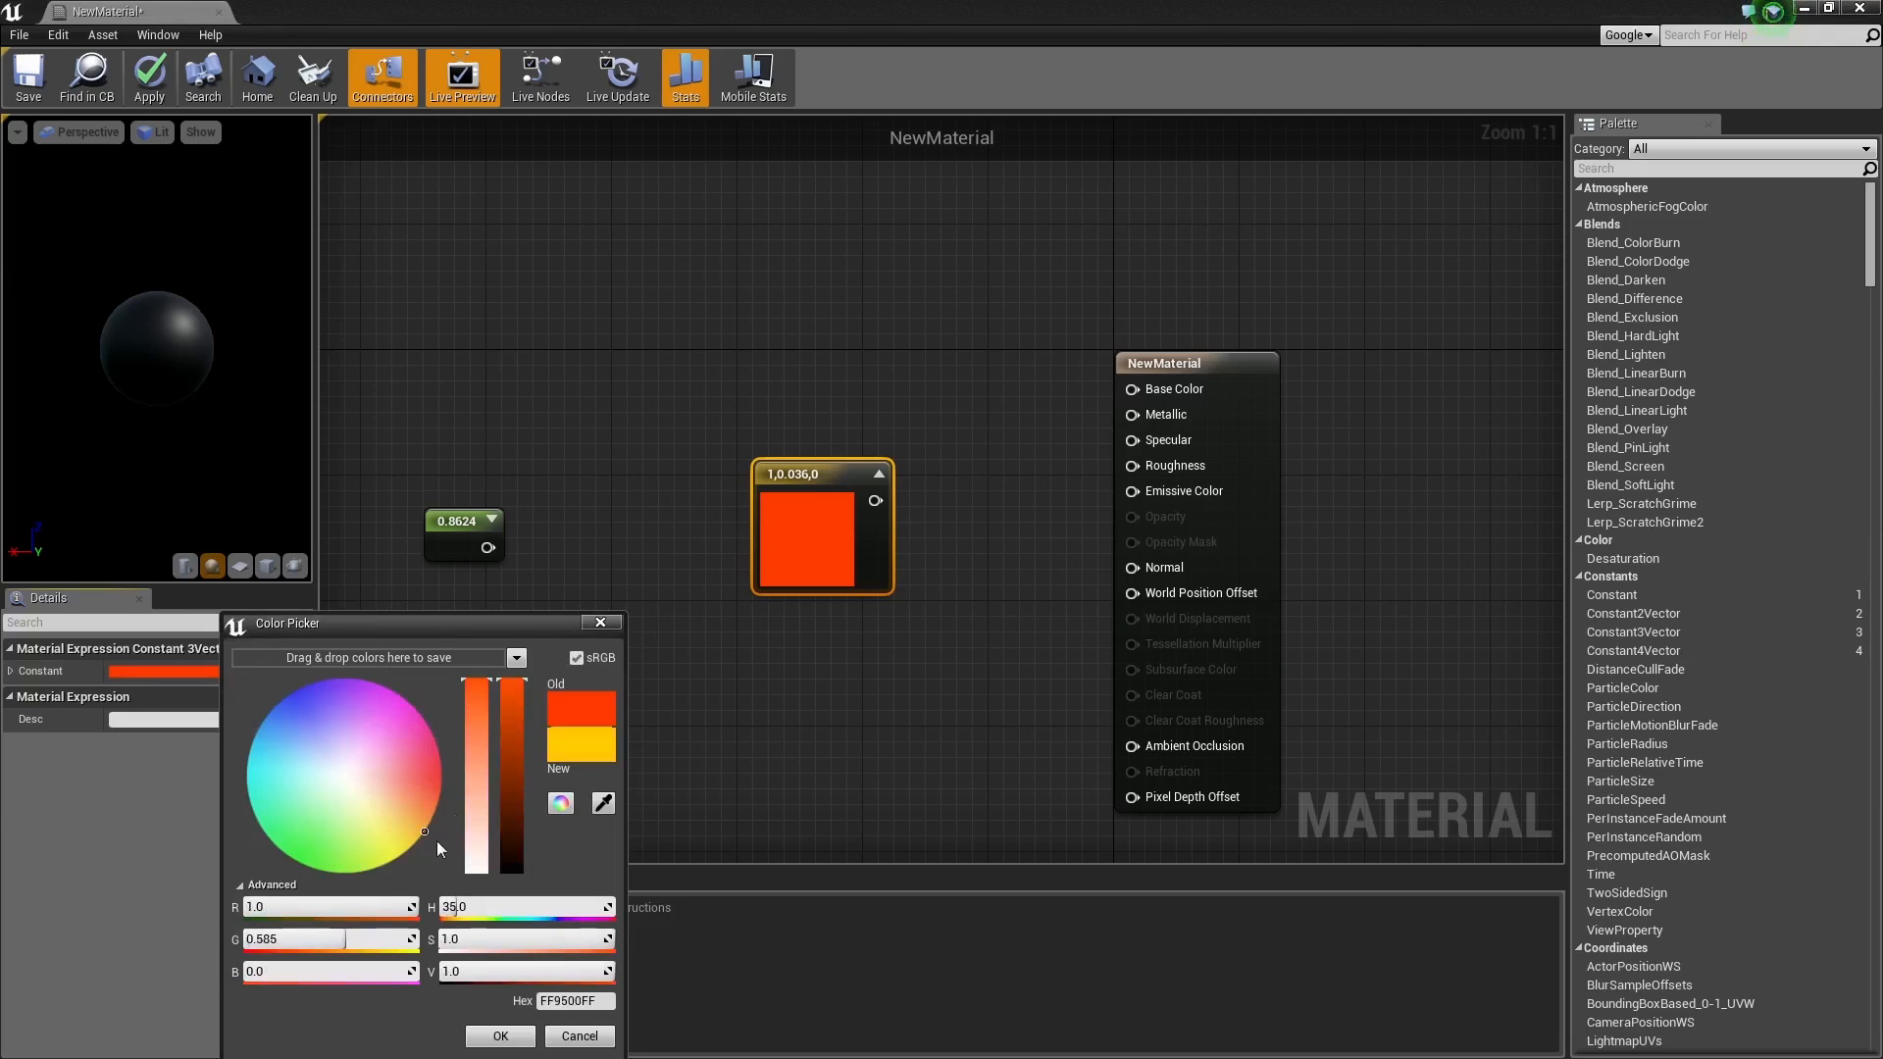
{"action": "left_click", "coordinate": [579, 656]}
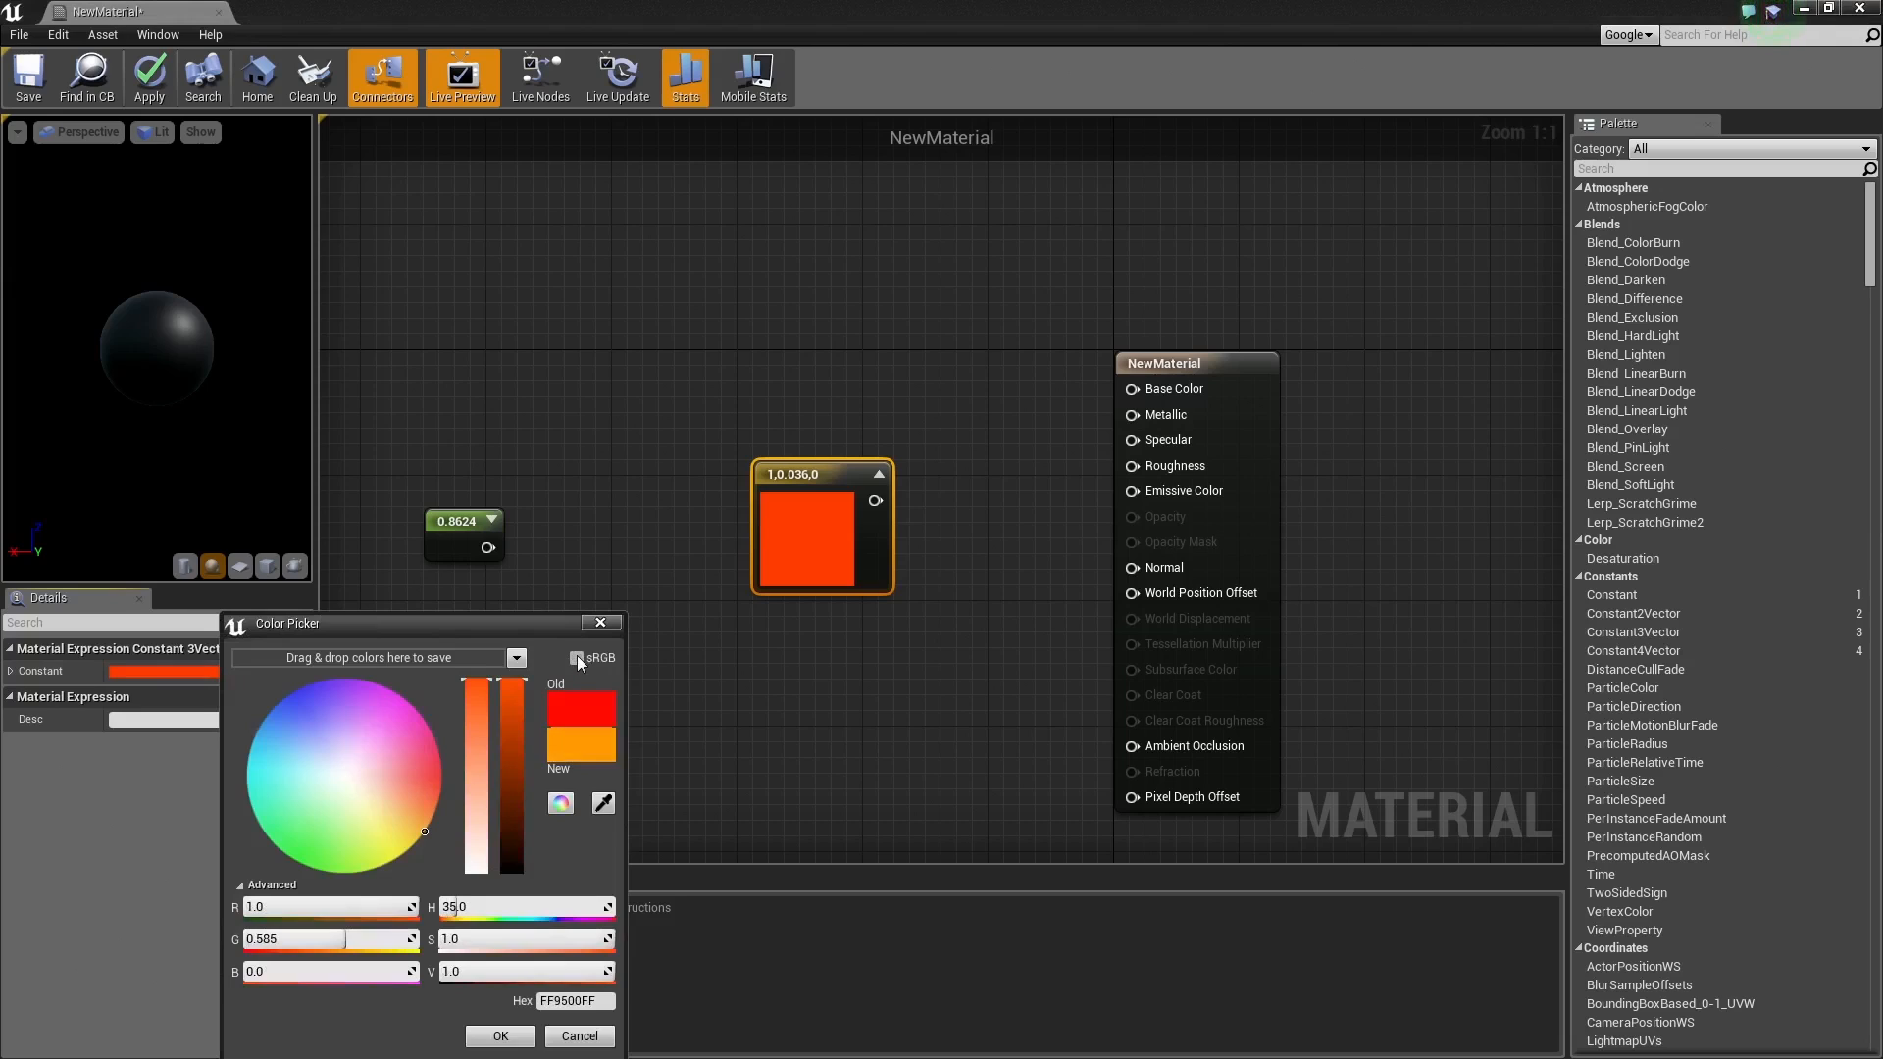
{"action": "left_click", "coordinate": [578, 657]}
{"action": "left_click", "coordinate": [579, 657]}
{"action": "left_click", "coordinate": [579, 657]}
Step: Set the Constant3Vector's colour to pure red, hex FF0000FF, and connect the node to NewMaterial's Base Color
{"action": "left_click_drag", "start_coordinate": [436, 782], "coordinate": [459, 778]}
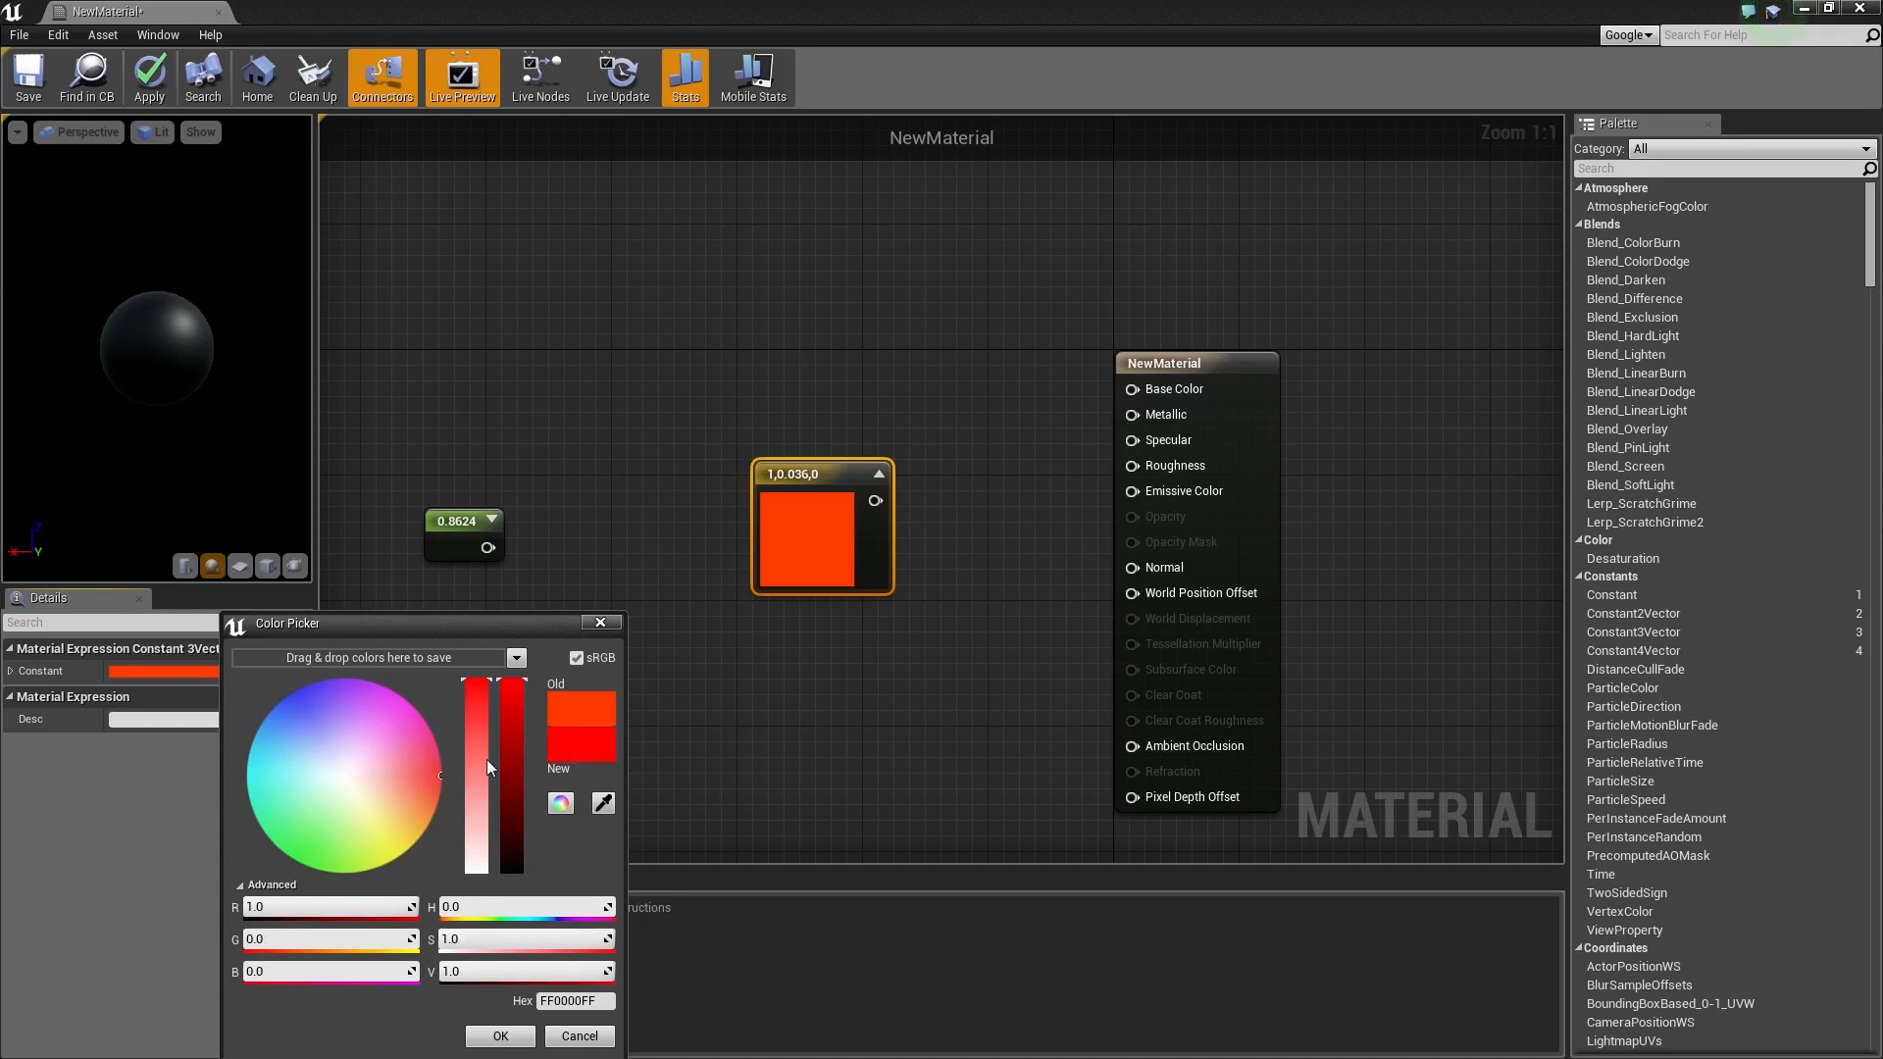
{"action": "left_click", "coordinate": [500, 1036]}
{"action": "left_click_drag", "start_coordinate": [823, 473], "coordinate": [1133, 387]}
{"action": "left_click", "coordinate": [933, 331]}
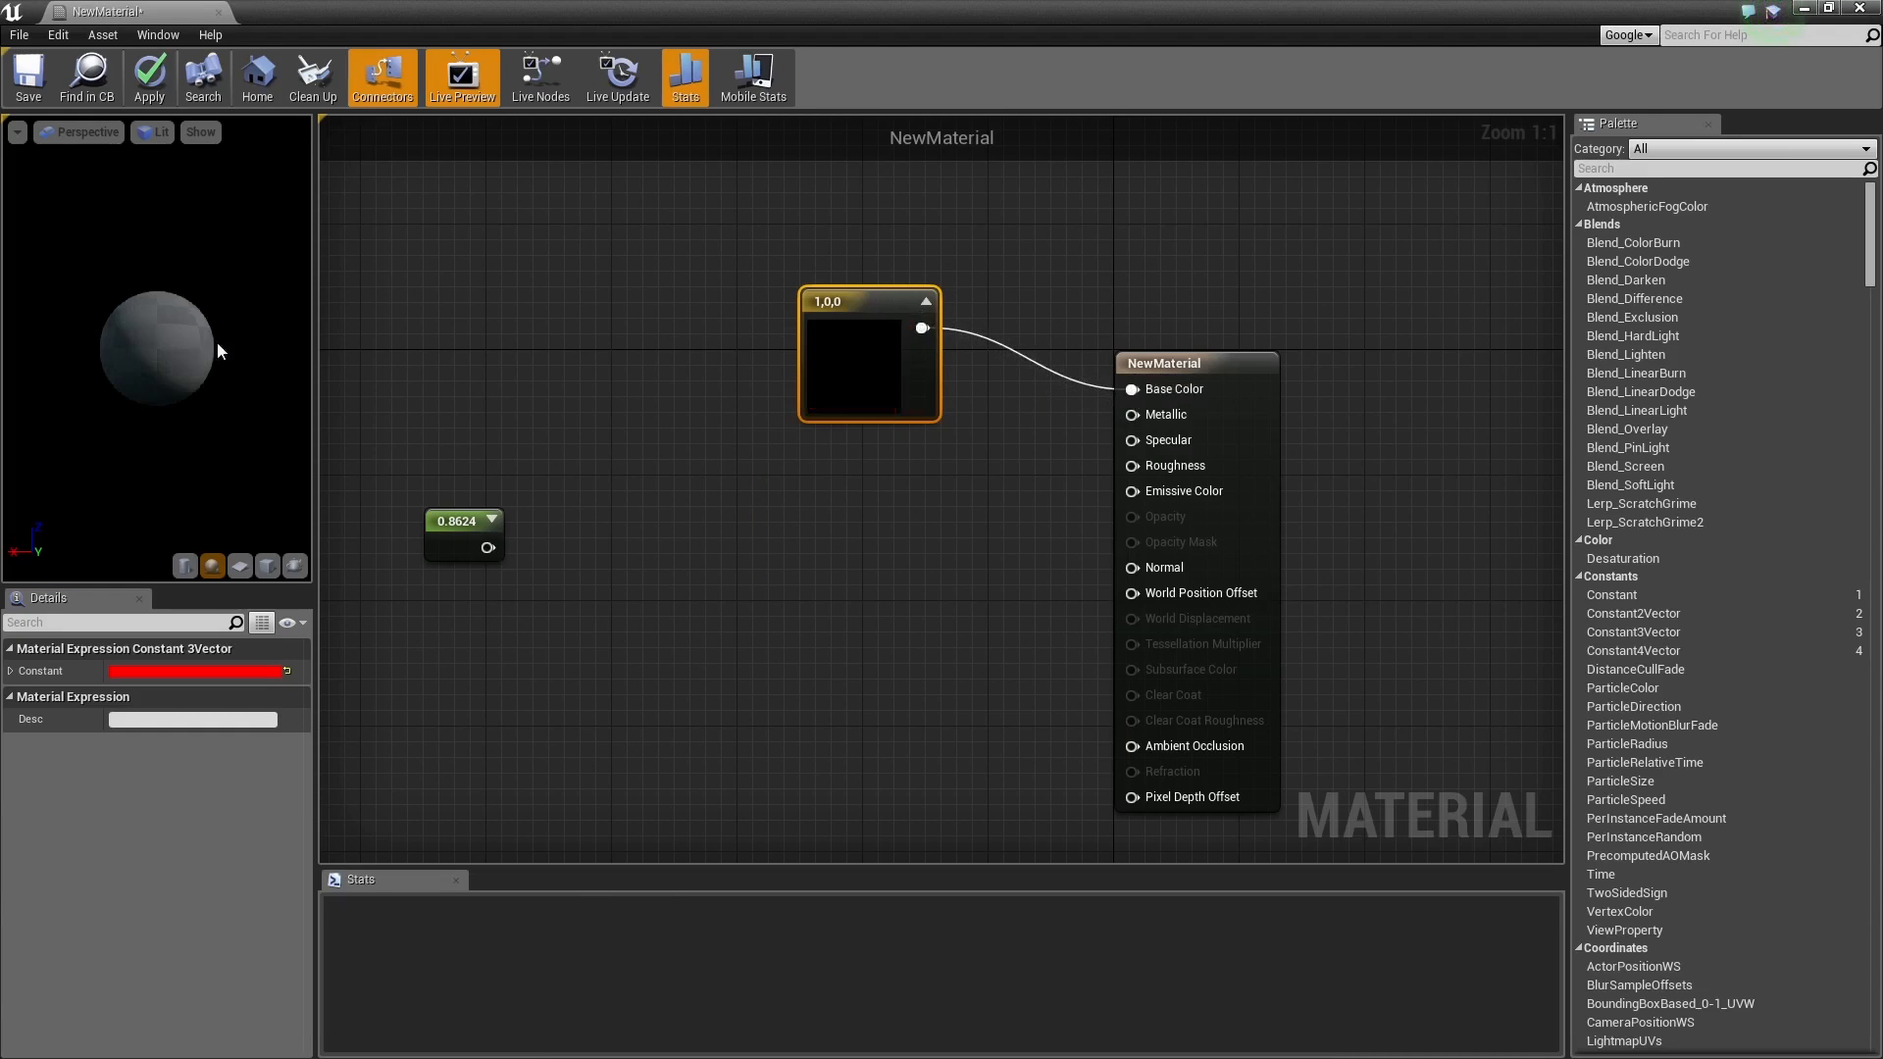
Step: Examine the base colour on the preview sphere up close and from different sides
{"action": "left_click_drag", "start_coordinate": [209, 358], "coordinate": [98, 359]}
{"action": "scroll", "coordinate": [169, 297], "scroll_direction": "up", "scroll_amount": 8}
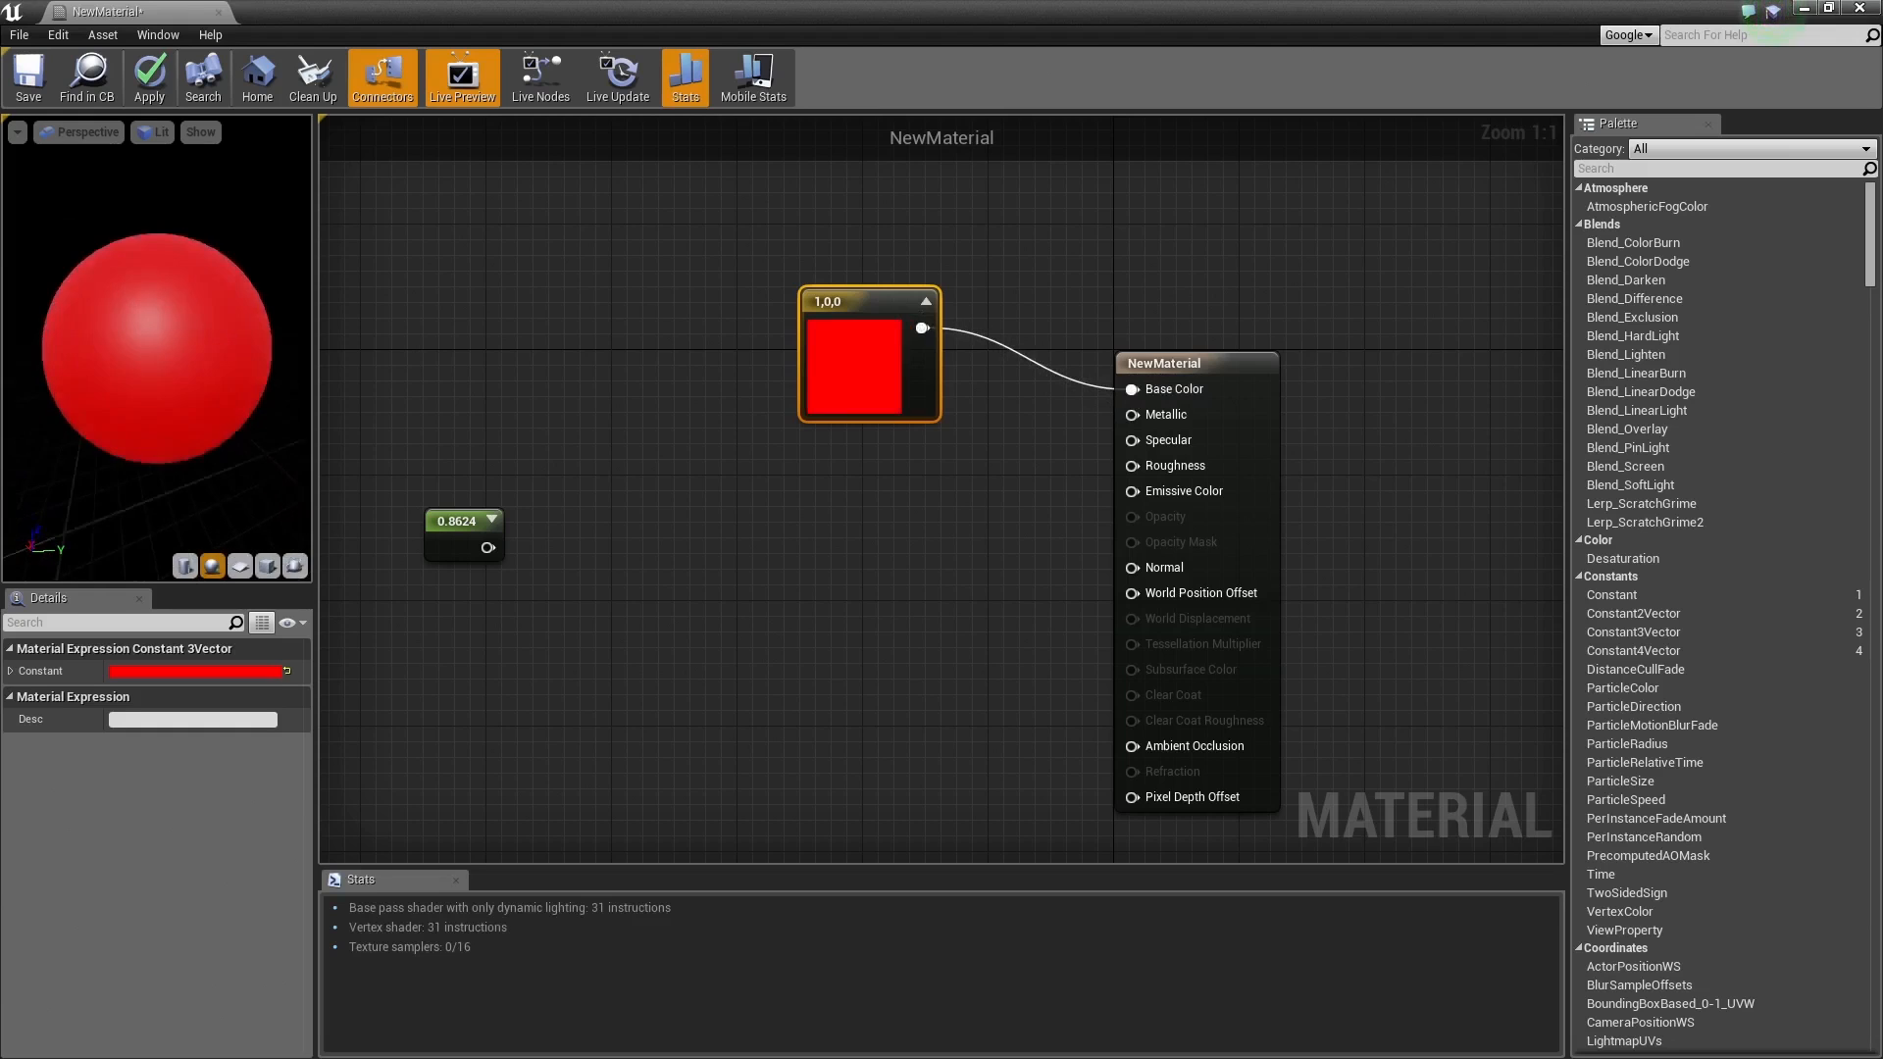
{"action": "scroll", "coordinate": [170, 297], "scroll_direction": "down", "scroll_amount": 3}
{"action": "scroll", "coordinate": [170, 297], "scroll_direction": "up", "scroll_amount": 1}
{"action": "left_click_drag", "start_coordinate": [169, 297], "coordinate": [279, 294]}
Step: Reset the Constant node to its default value of 0 and connect it to NewMaterial's Metallic input
{"action": "left_click_drag", "start_coordinate": [430, 531], "coordinate": [760, 514]}
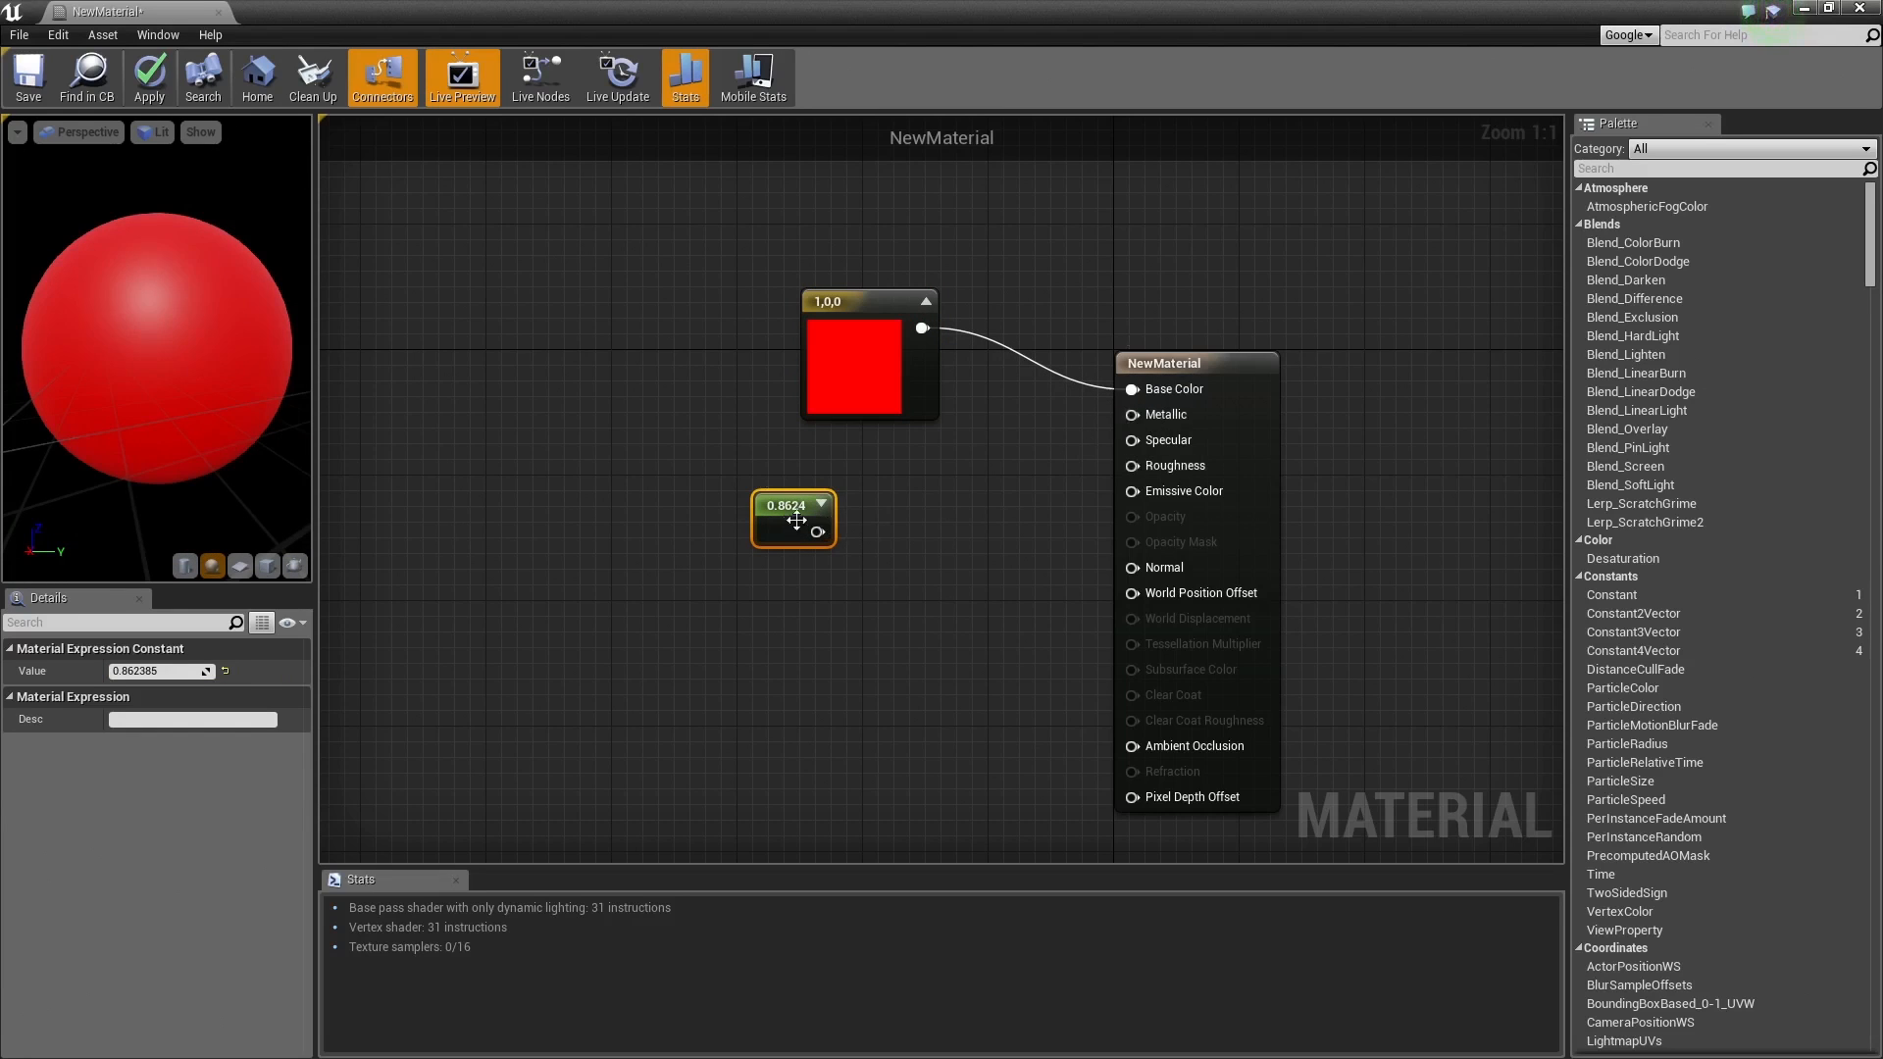
{"action": "left_click", "coordinate": [224, 671]}
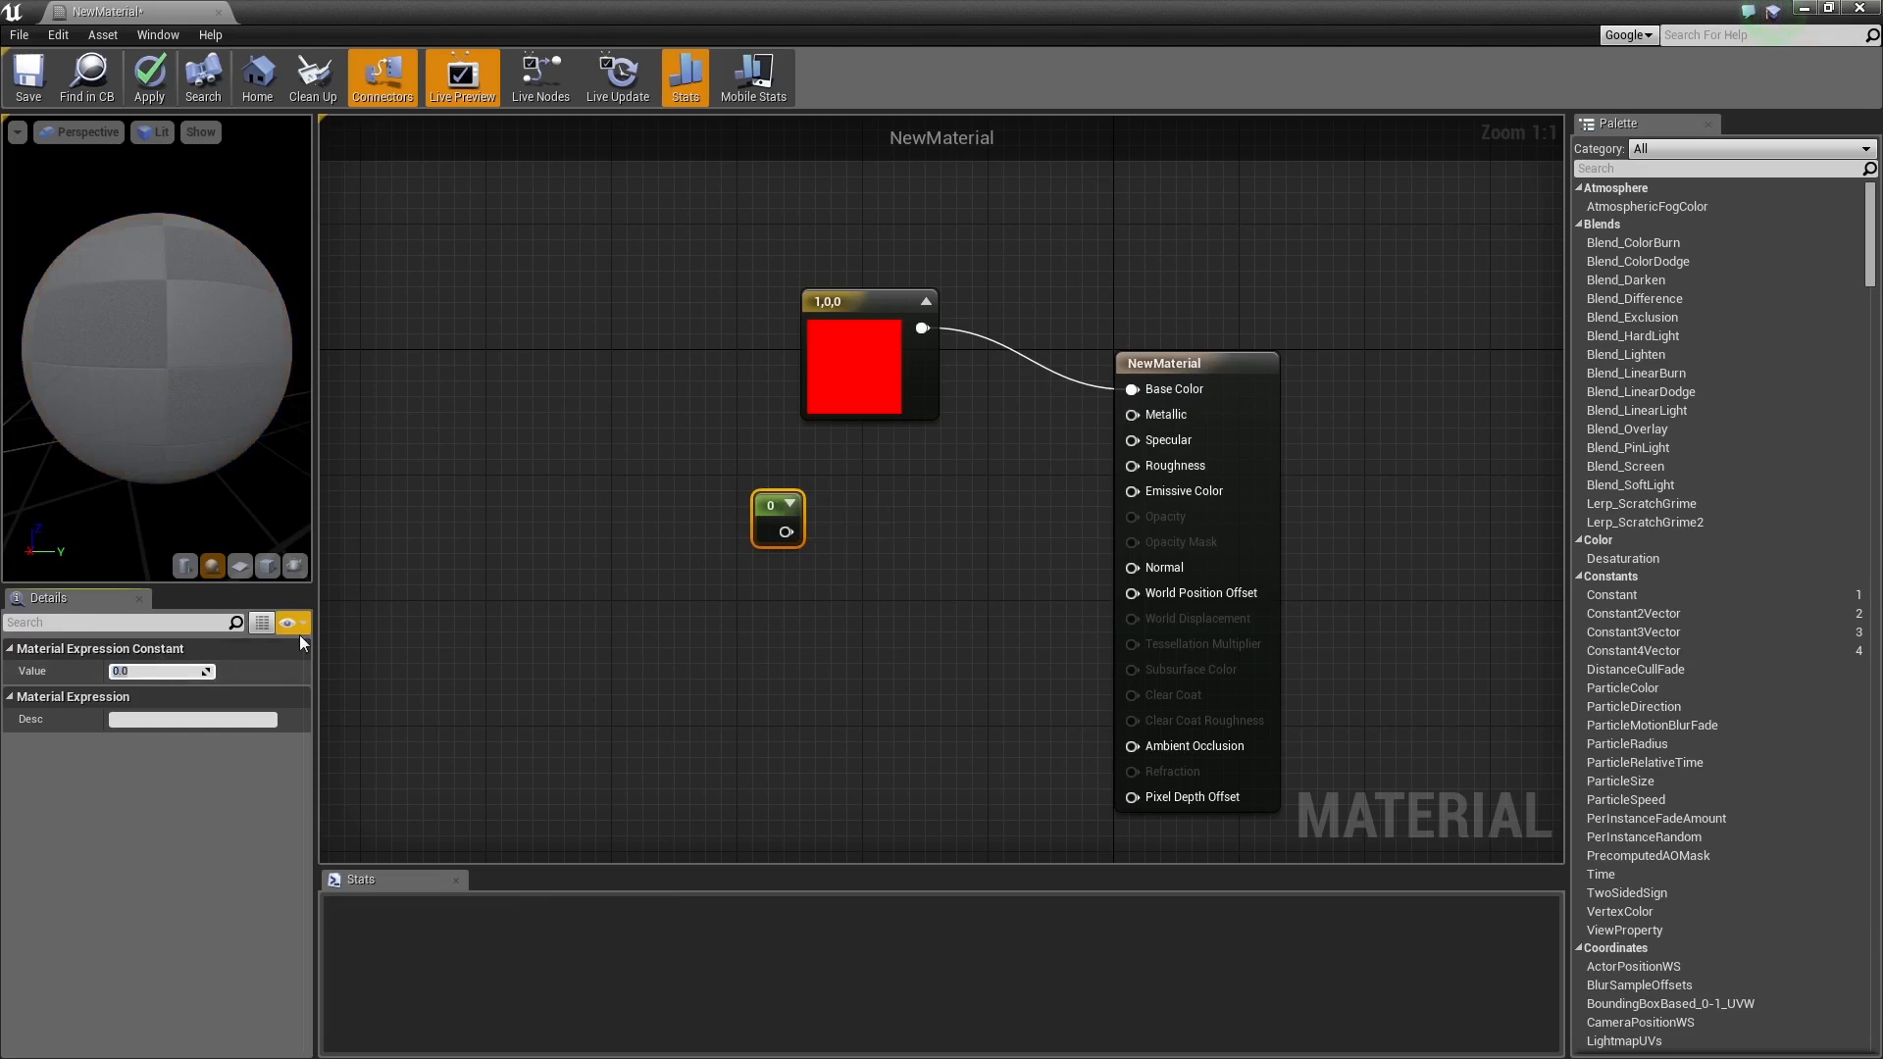
{"action": "left_click_drag", "start_coordinate": [769, 503], "coordinate": [1132, 415]}
{"action": "left_click_drag", "start_coordinate": [767, 466], "coordinate": [830, 481]}
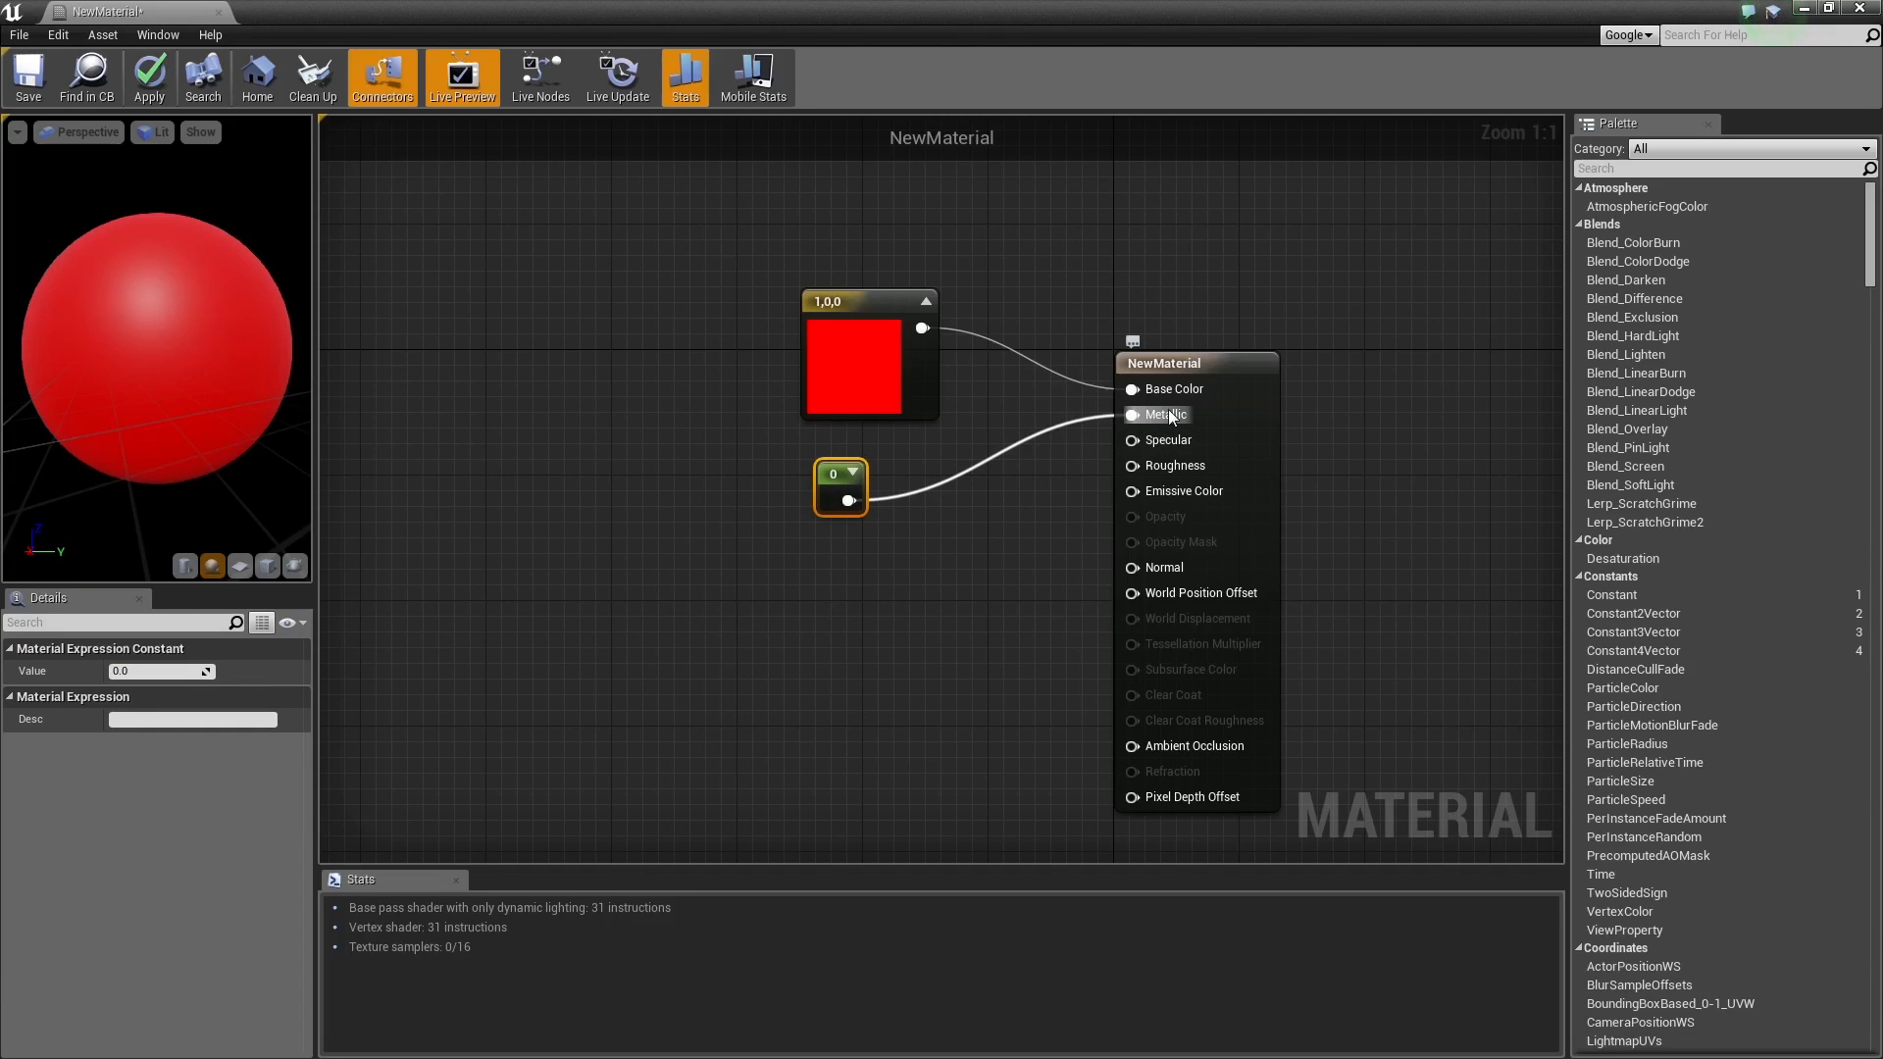
Step: Try a value of 1 on the Constant feeding Metallic, then set it back to 0
{"action": "left_click", "coordinate": [157, 670]}
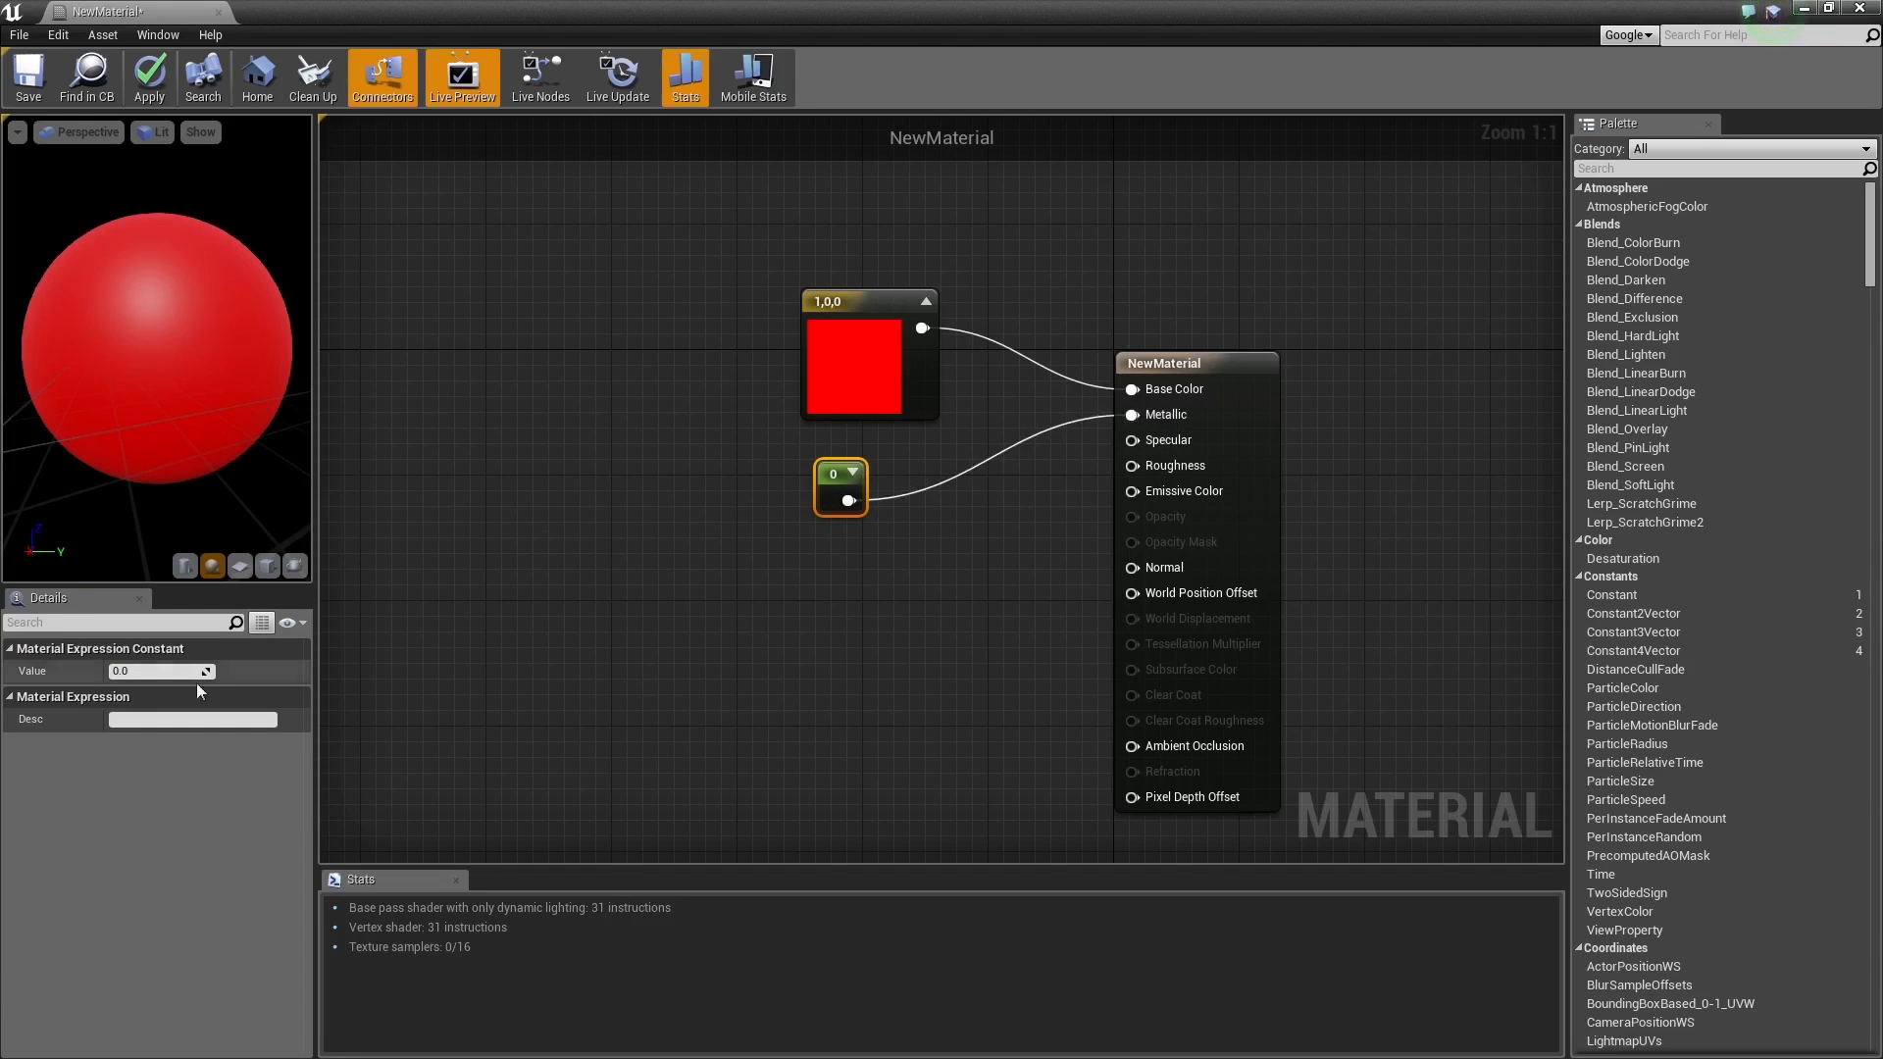
{"action": "type", "text": "1"}
{"action": "key", "text": "Return"}
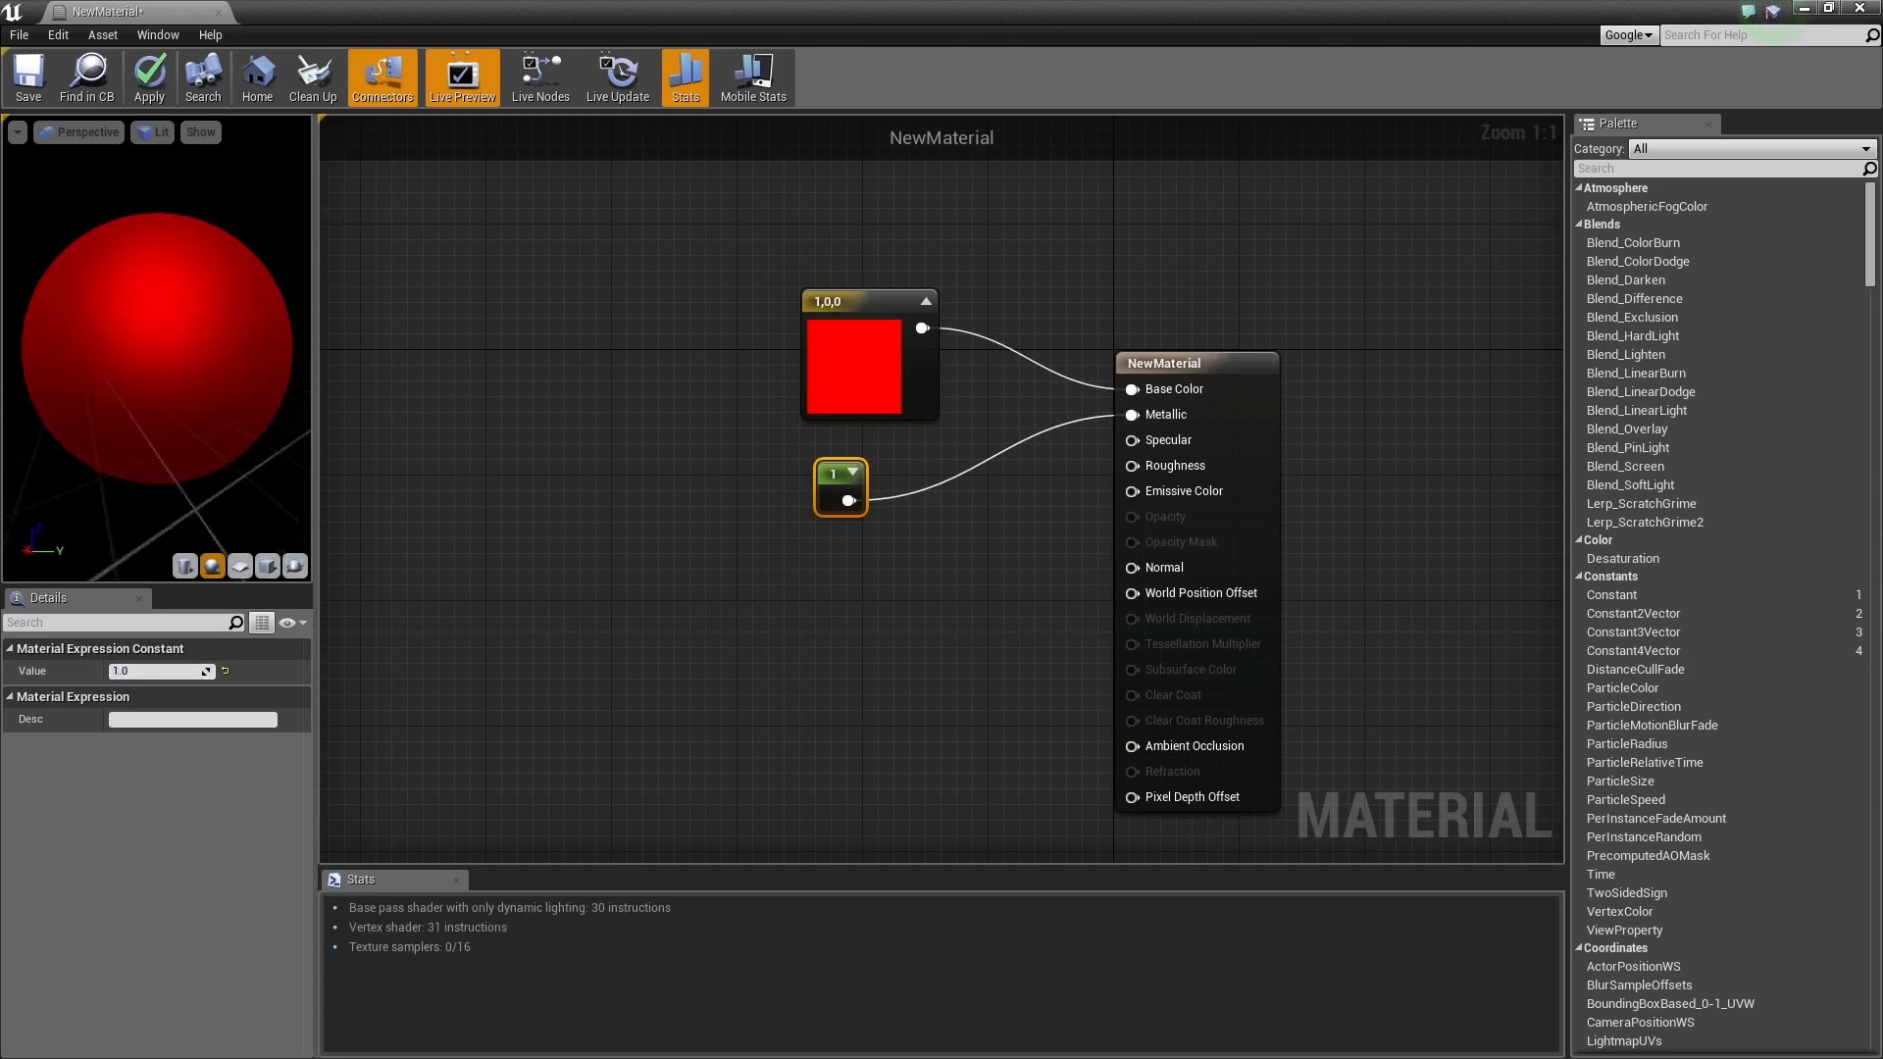
{"action": "left_click", "coordinate": [127, 671]}
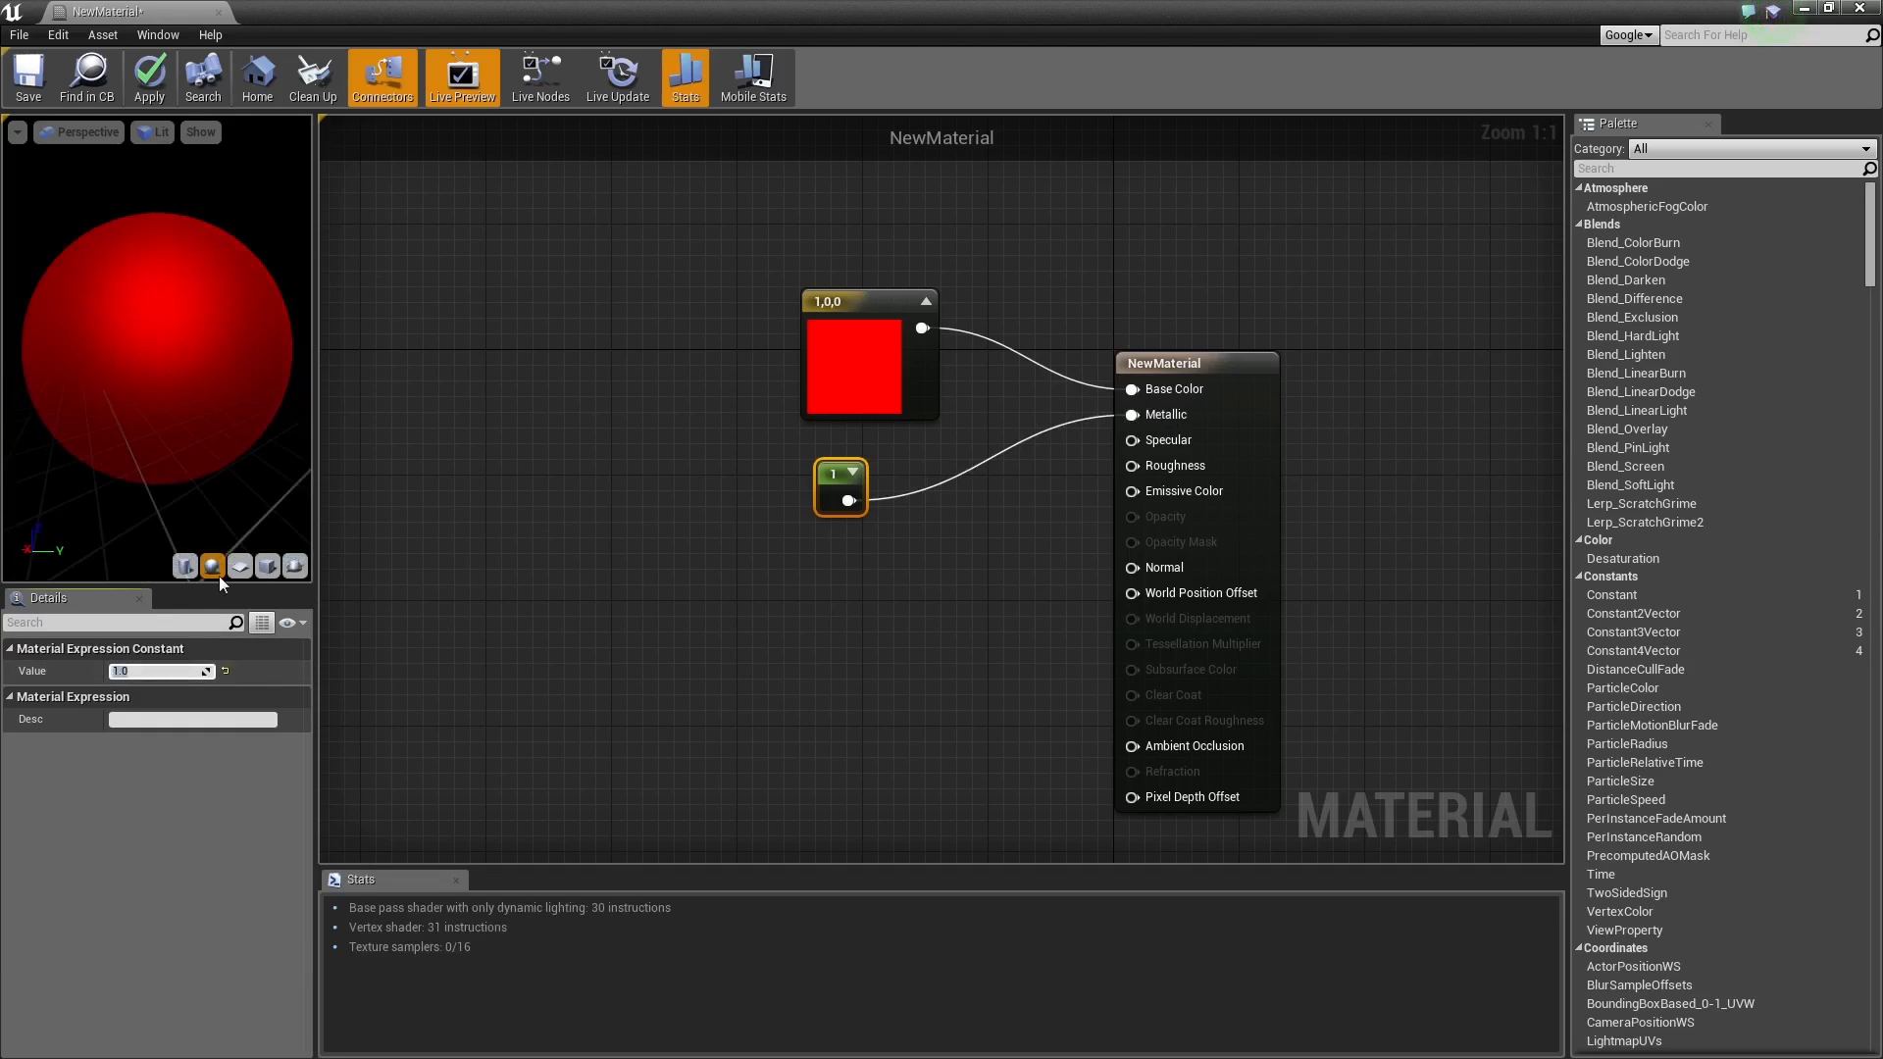
{"action": "type", "text": "0"}
{"action": "key", "text": "Return"}
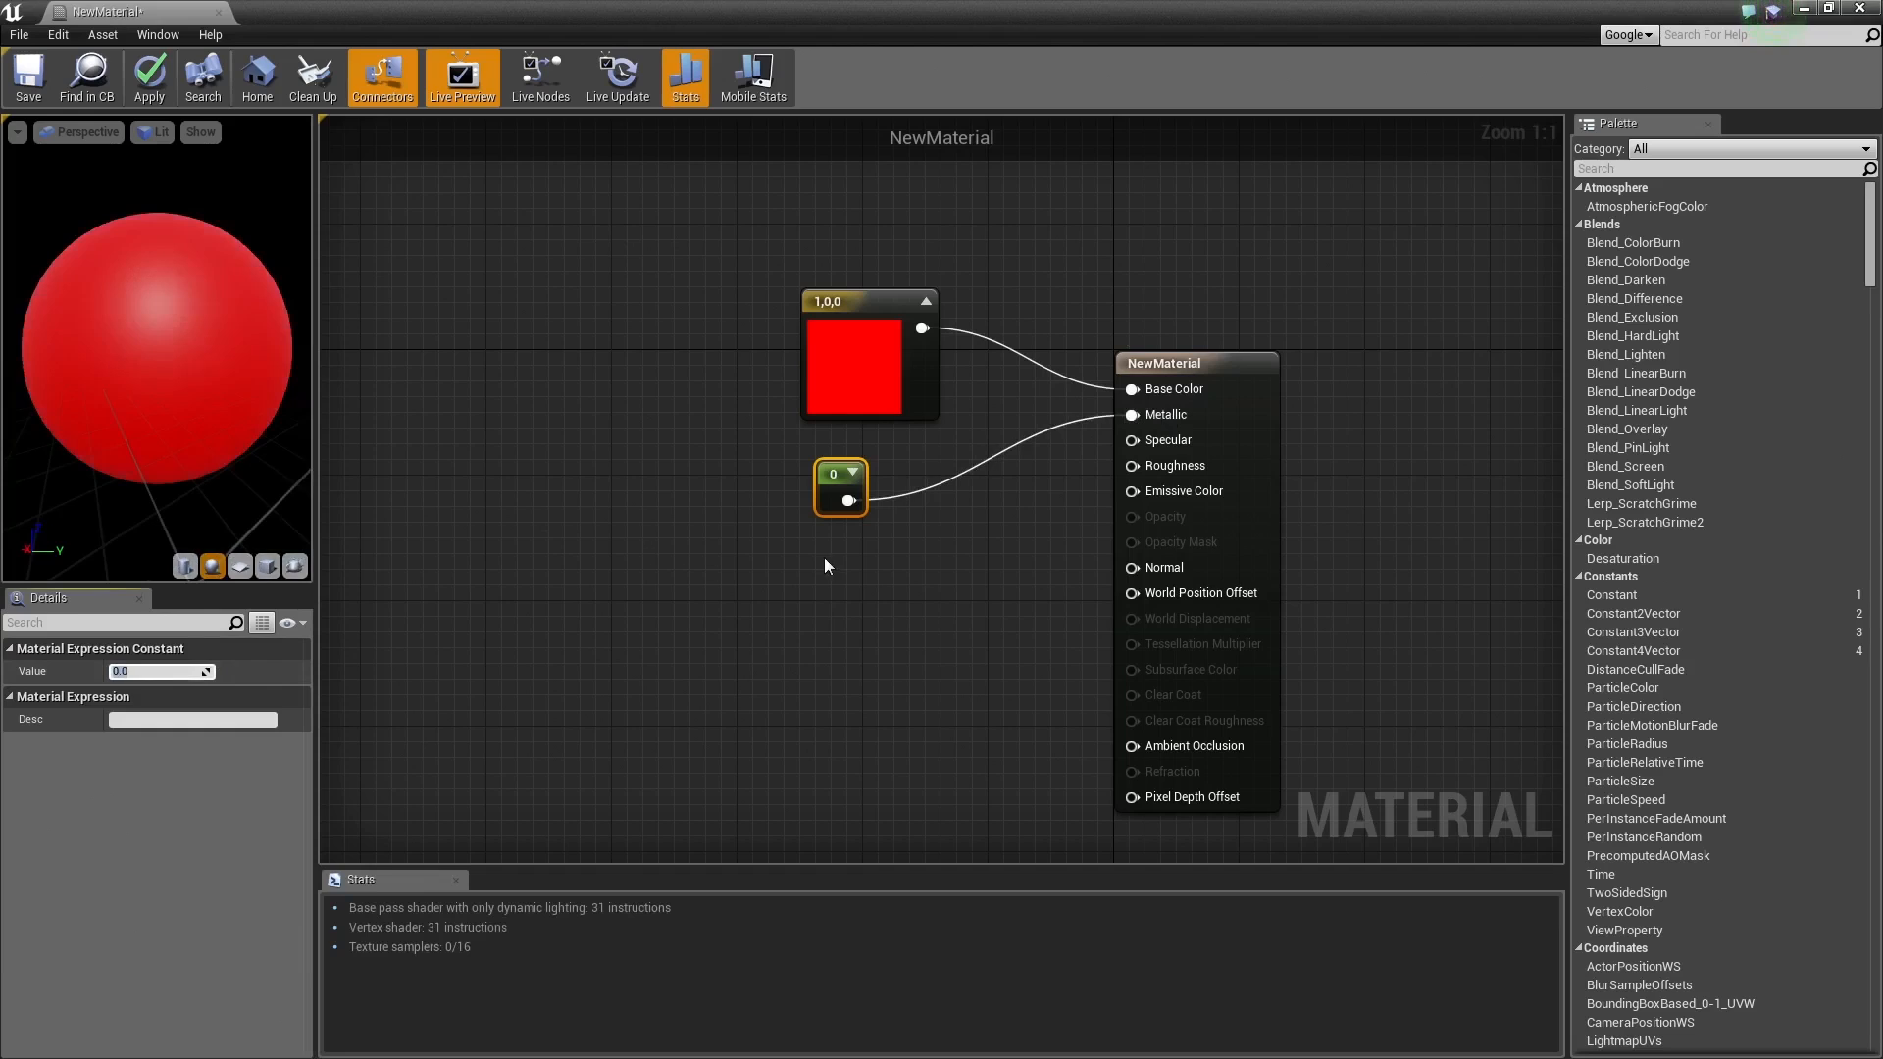
Step: Duplicate the Constant node feeding Metallic, place the copy below it and connect the copy to NewMaterial's Roughness input
{"action": "left_click", "coordinate": [829, 489]}
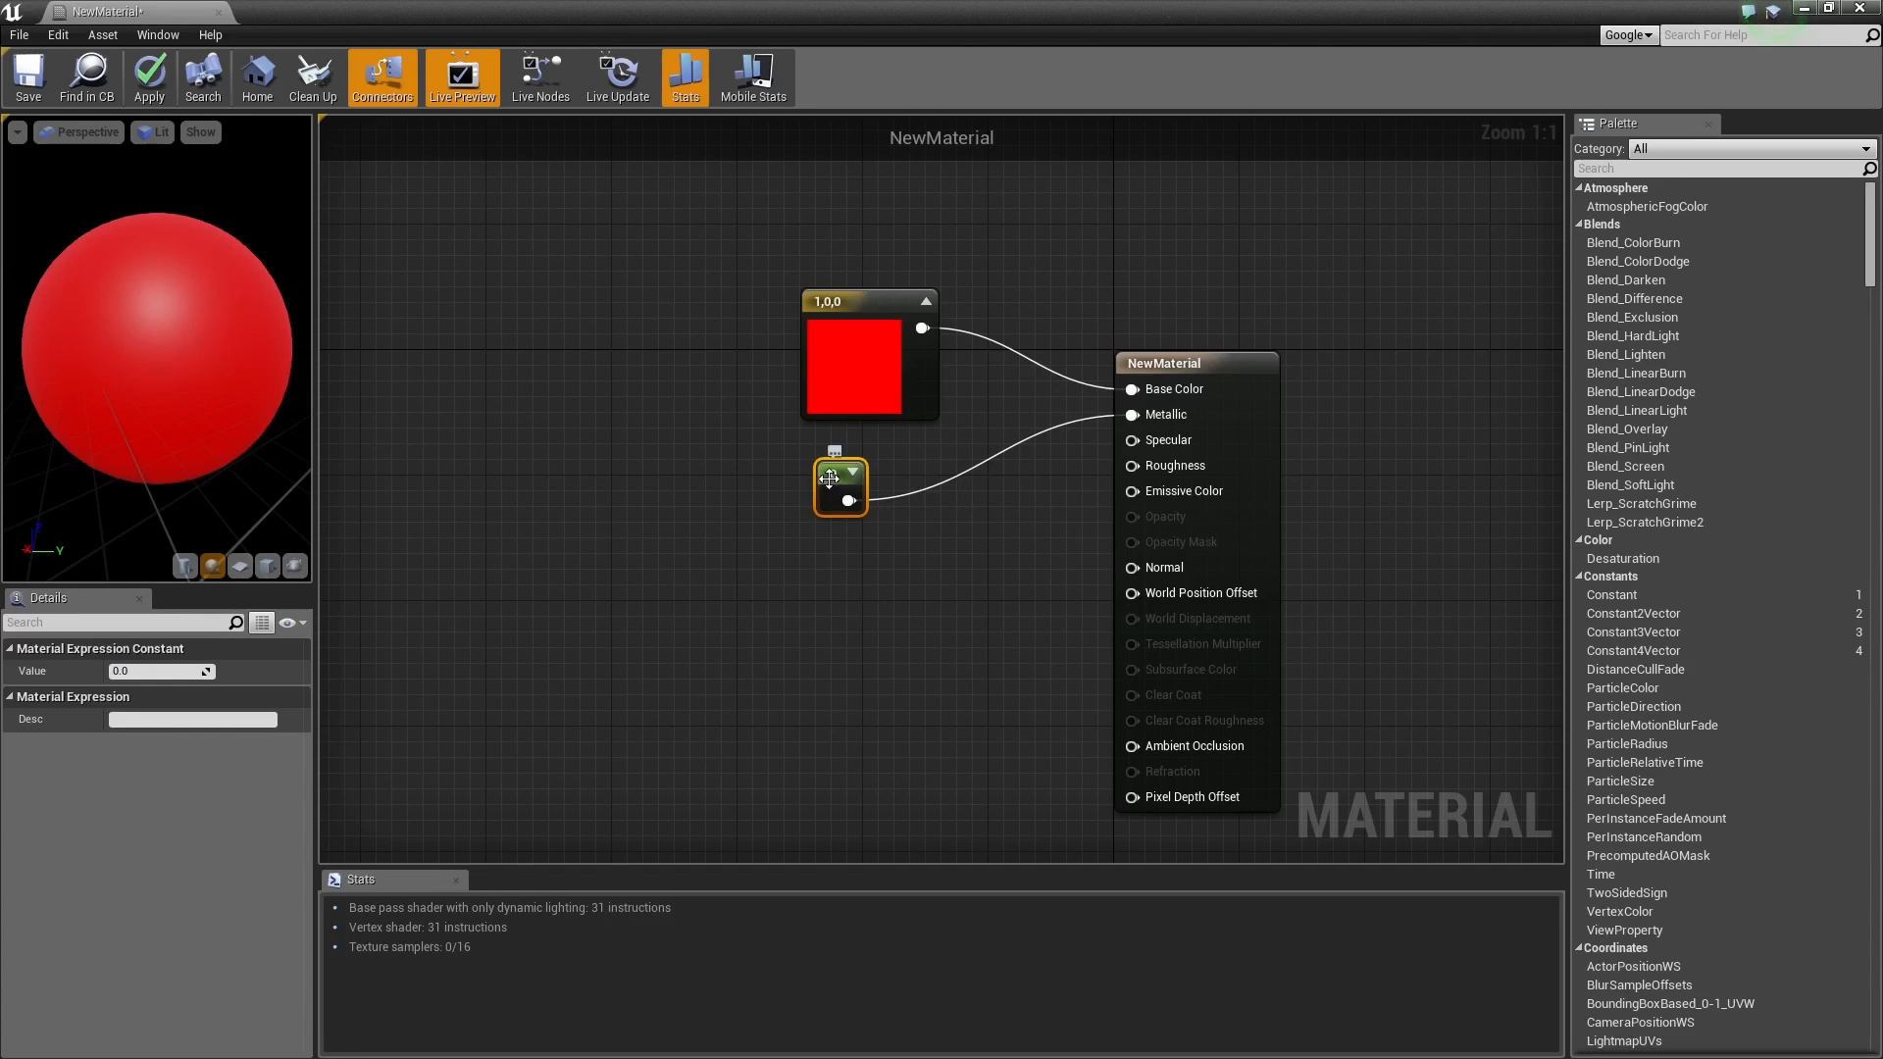
{"action": "key", "text": "ctrl+c"}
{"action": "key", "text": "ctrl+v"}
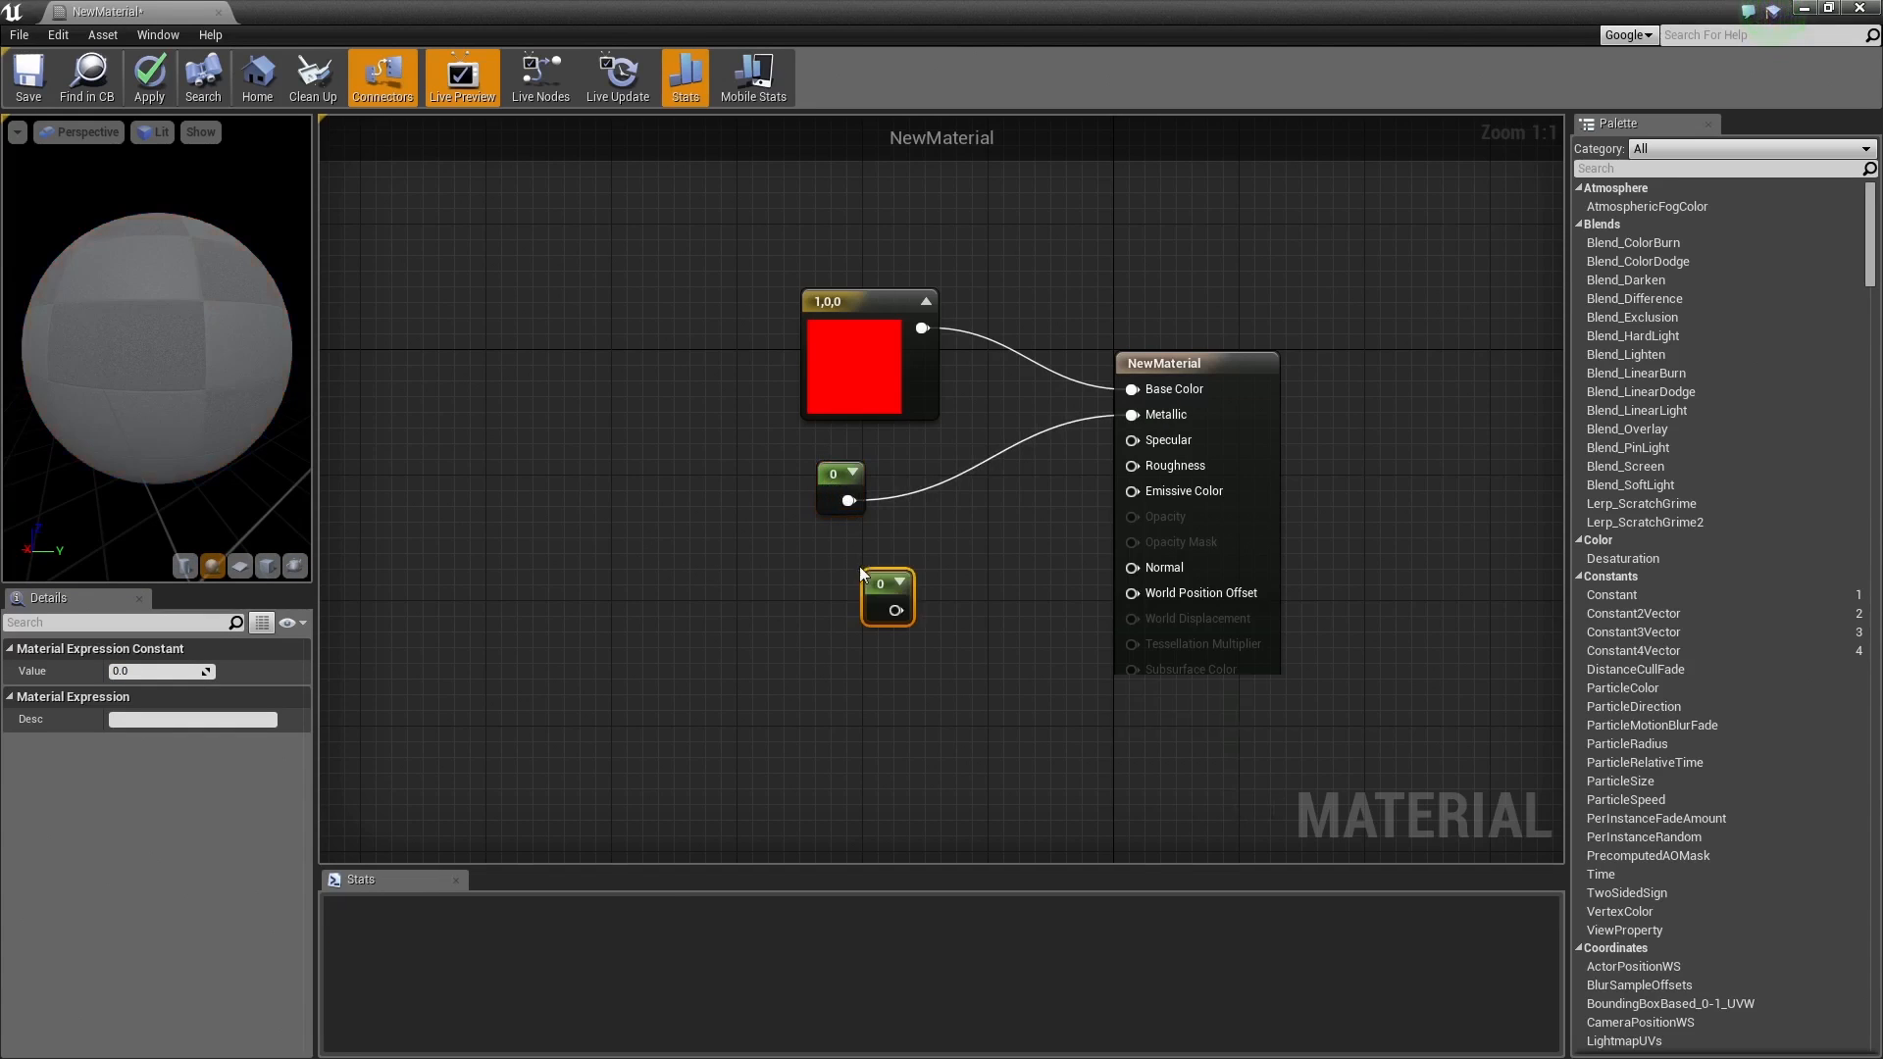
{"action": "left_click_drag", "start_coordinate": [888, 614], "coordinate": [1168, 463]}
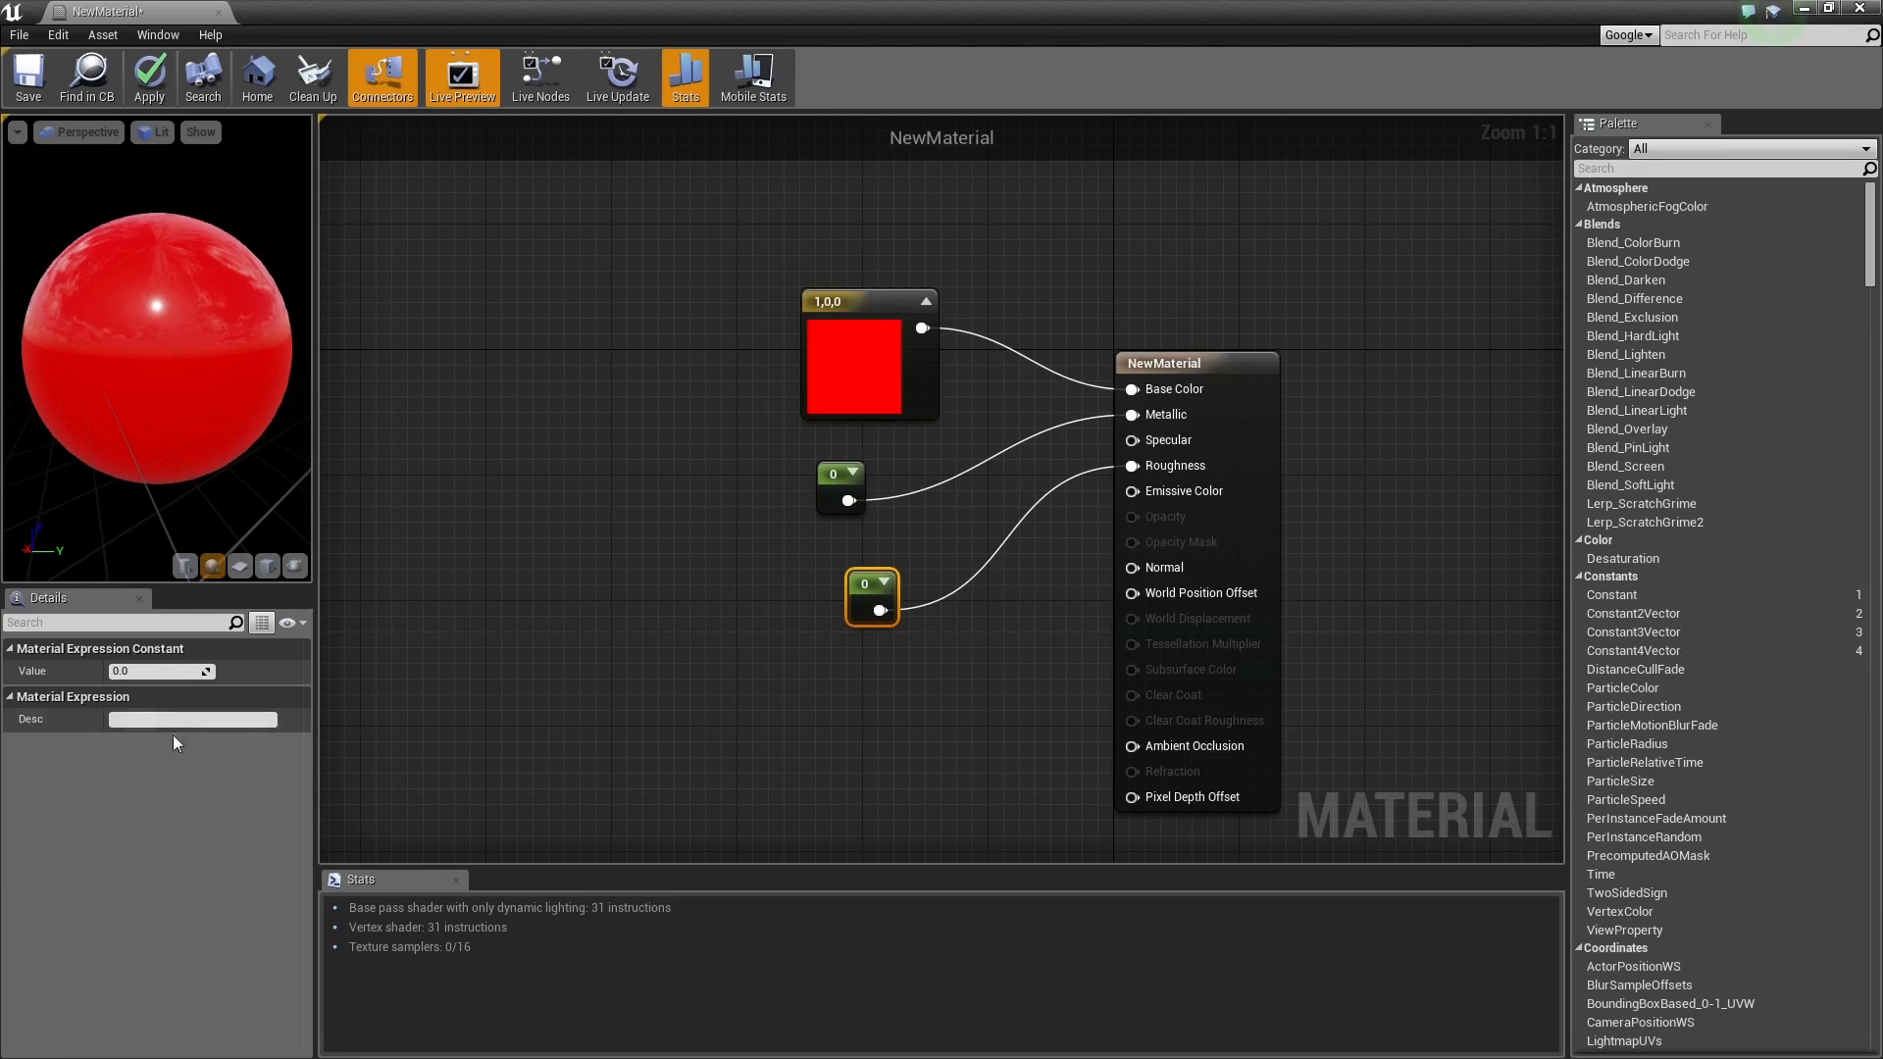
Step: Try values of 1 and about 0.688 on the Constant feeding Roughness, then set it back to 0
{"action": "left_click", "coordinate": [138, 671]}
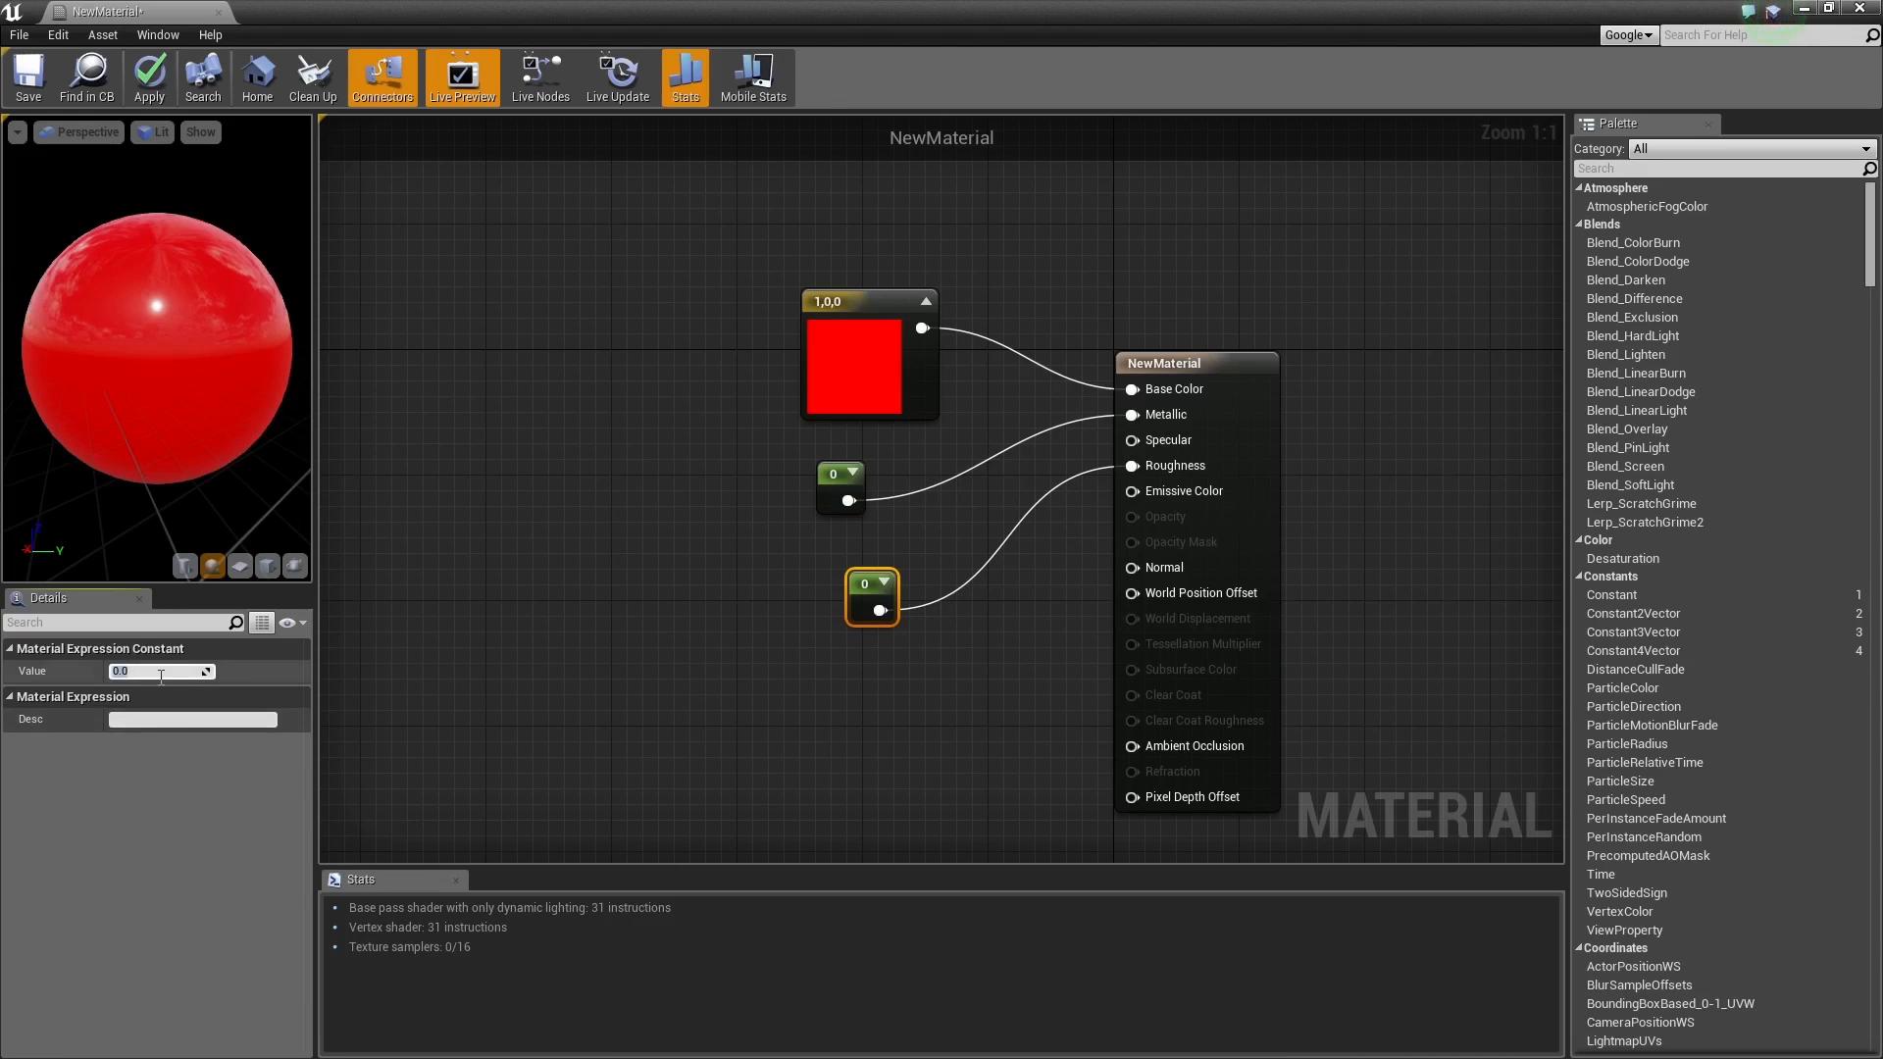
{"action": "type", "text": "1"}
{"action": "key", "text": "Return"}
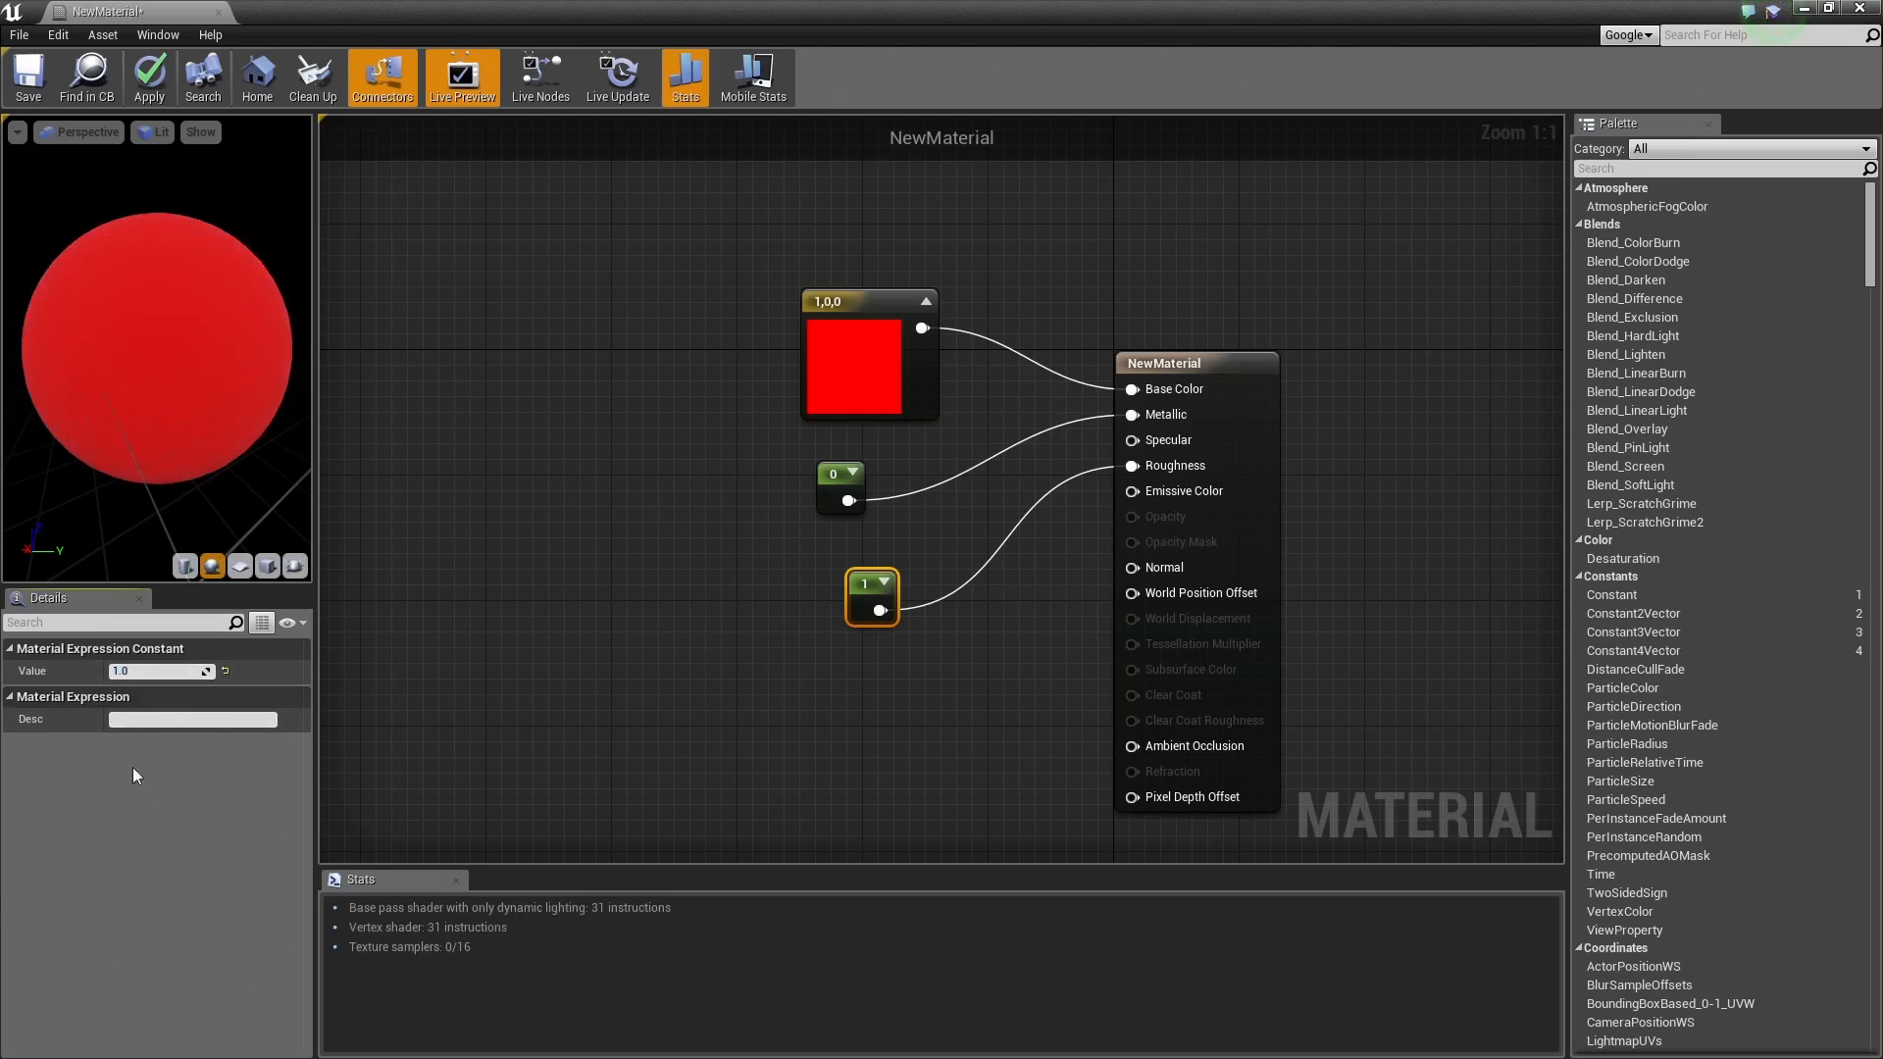
{"action": "left_click_drag", "start_coordinate": [162, 672], "coordinate": [137, 672]}
{"action": "left_click", "coordinate": [168, 673]}
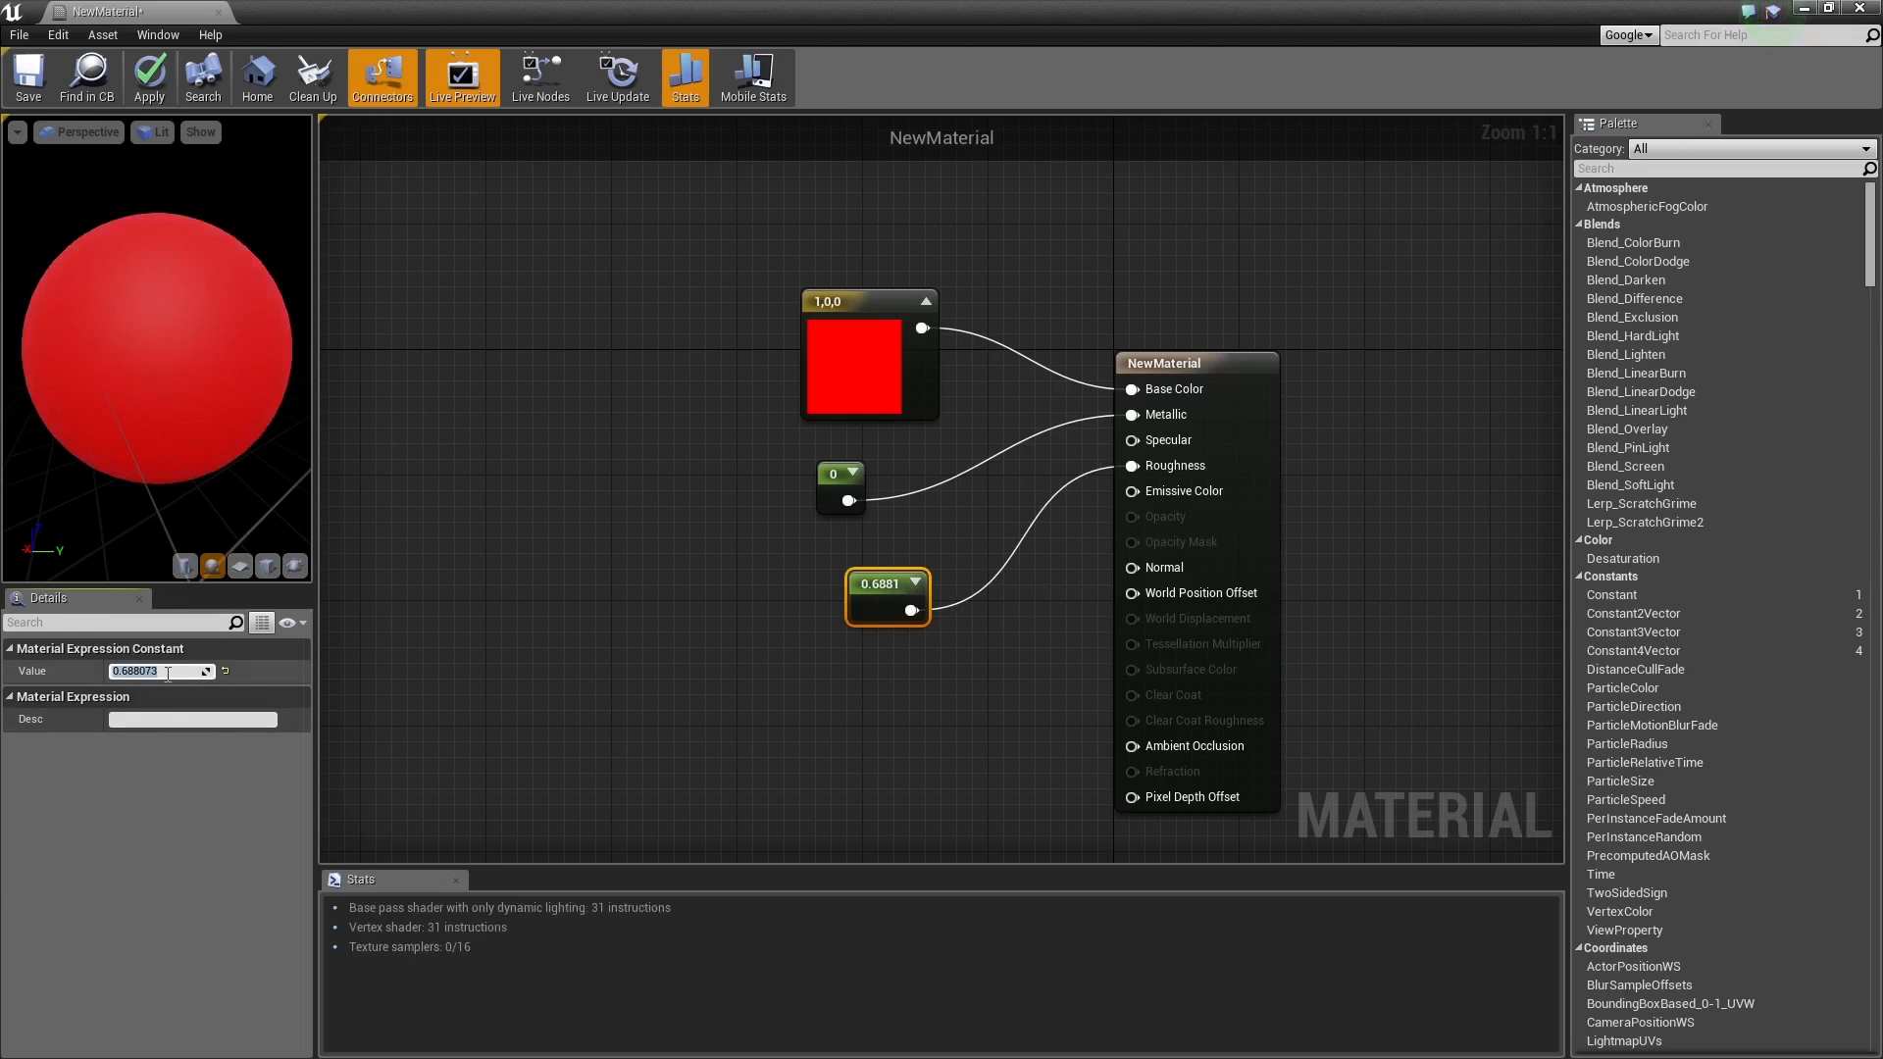
{"action": "type", "text": "0"}
{"action": "key", "text": "Return"}
Step: Expand the preview of the Roughness Constant, align the node under the others and alternate its value between 1 and 0, ending at 0
{"action": "left_click", "coordinate": [915, 582]}
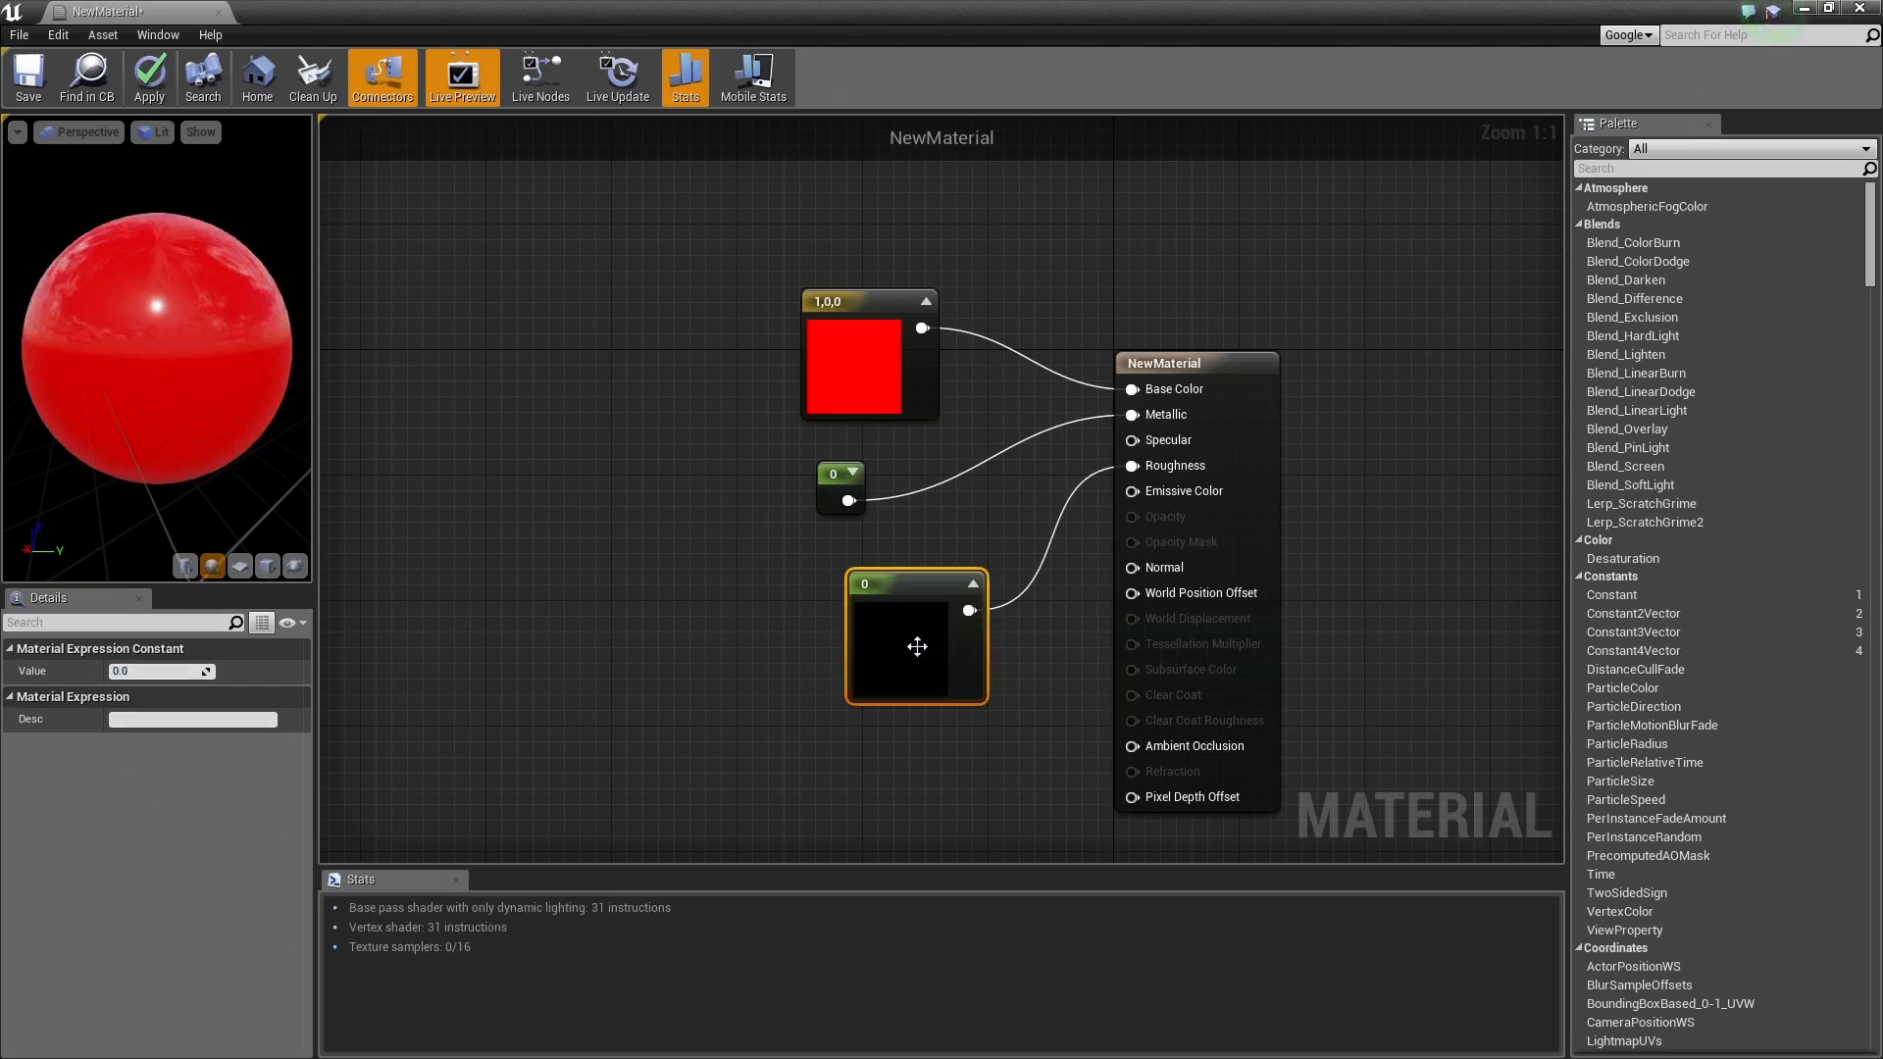
{"action": "left_click_drag", "start_coordinate": [917, 647], "coordinate": [879, 655]}
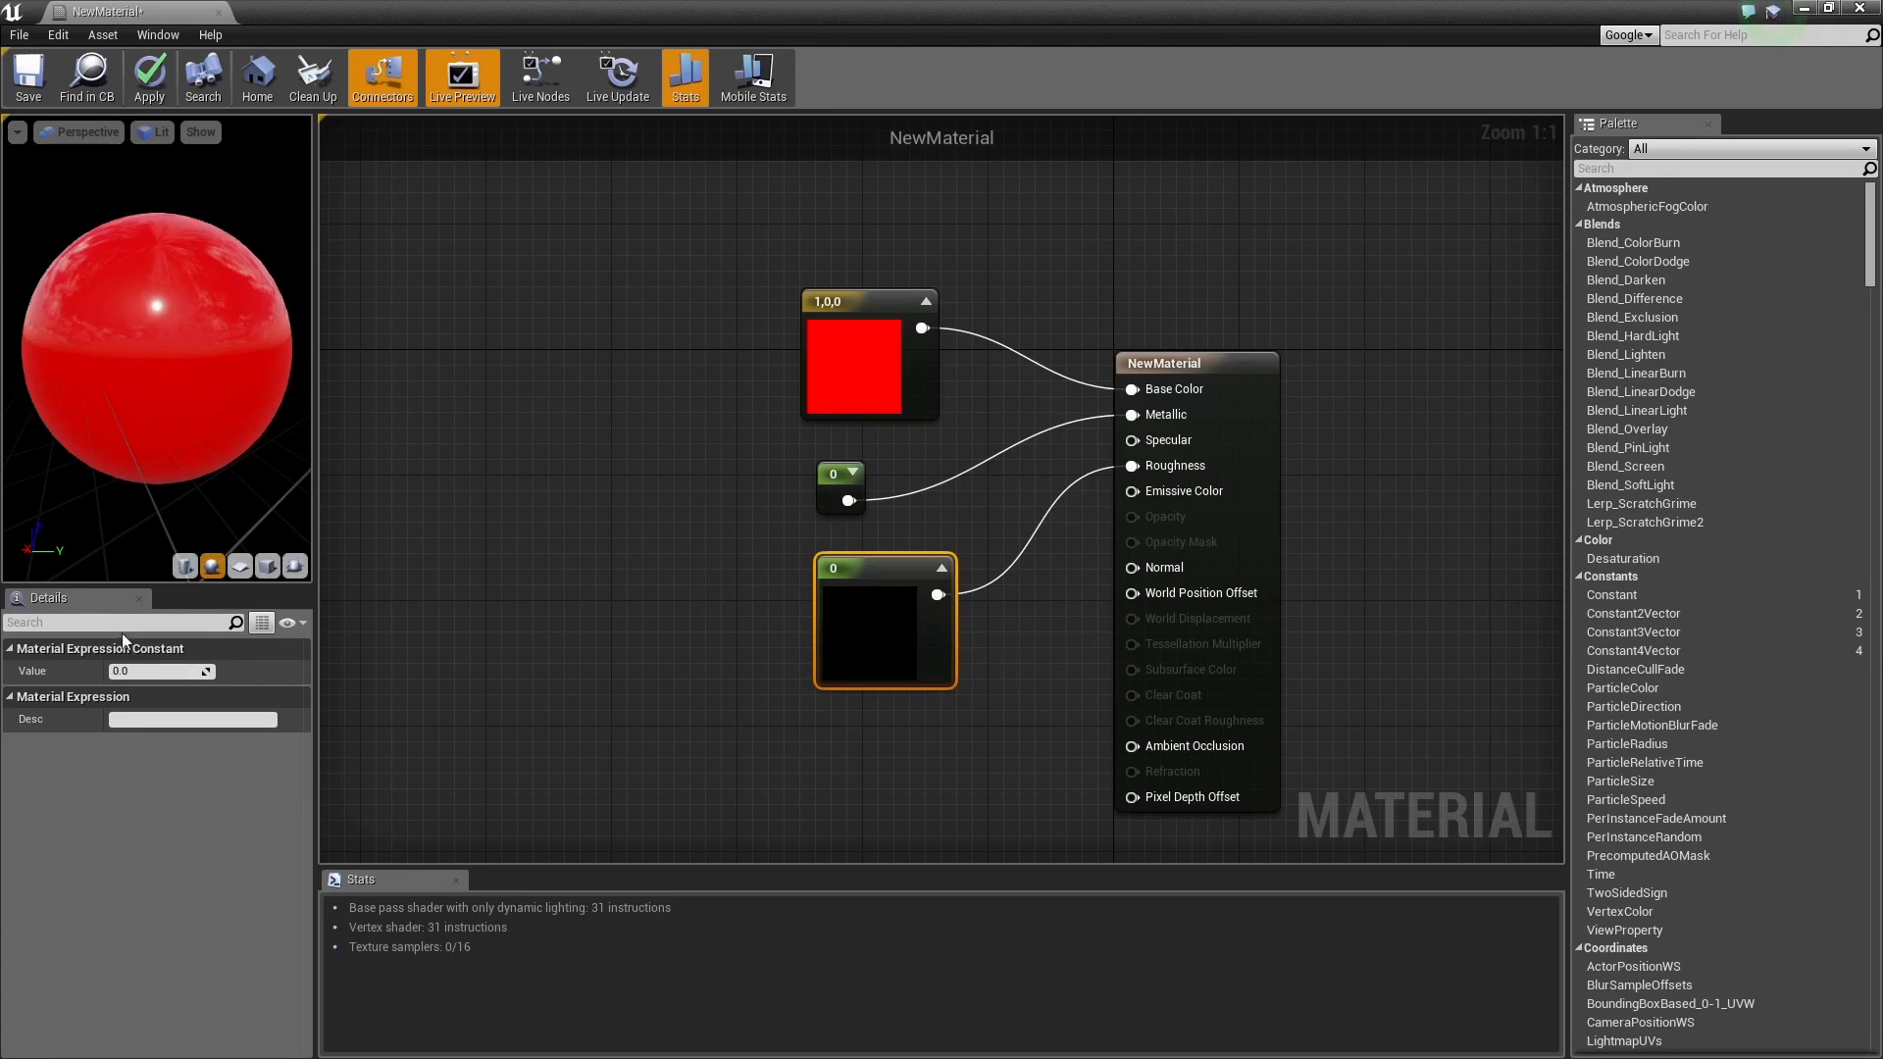
{"action": "type", "text": "1"}
{"action": "key", "text": "Return"}
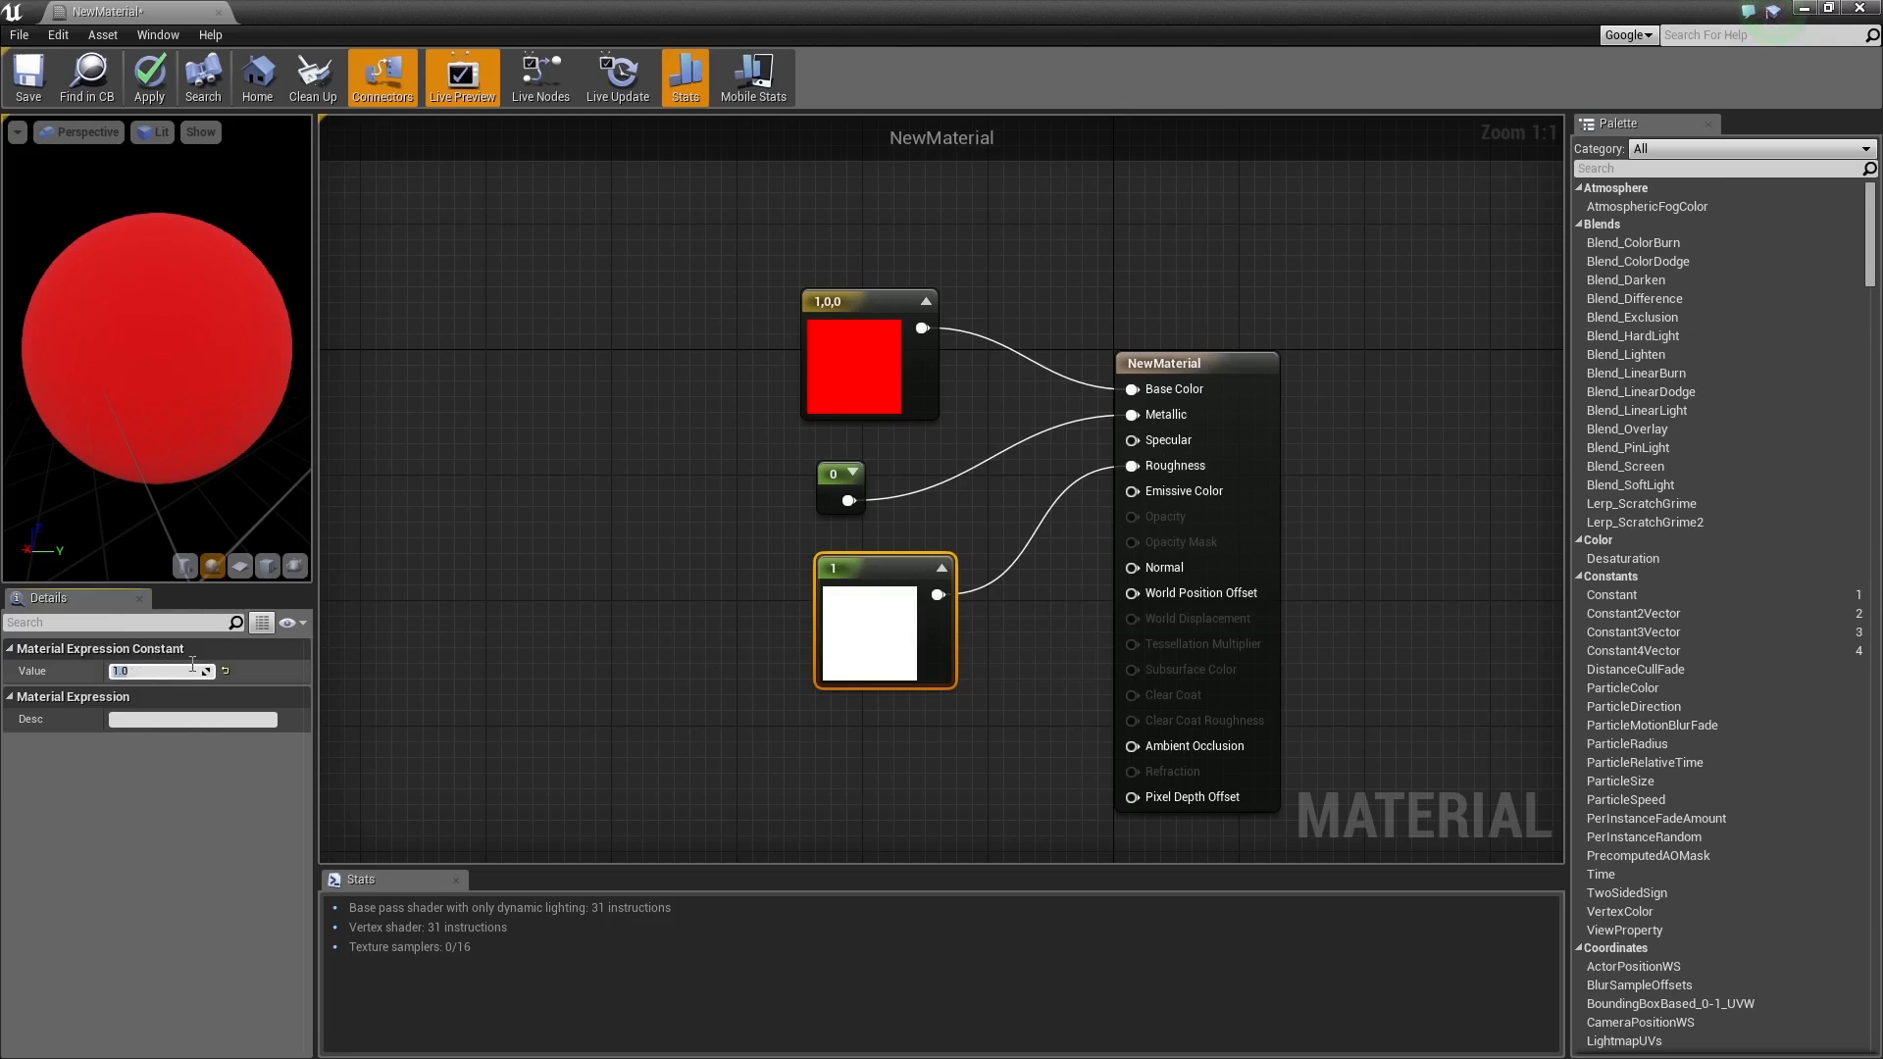
{"action": "type", "text": "0"}
{"action": "key", "text": "Return"}
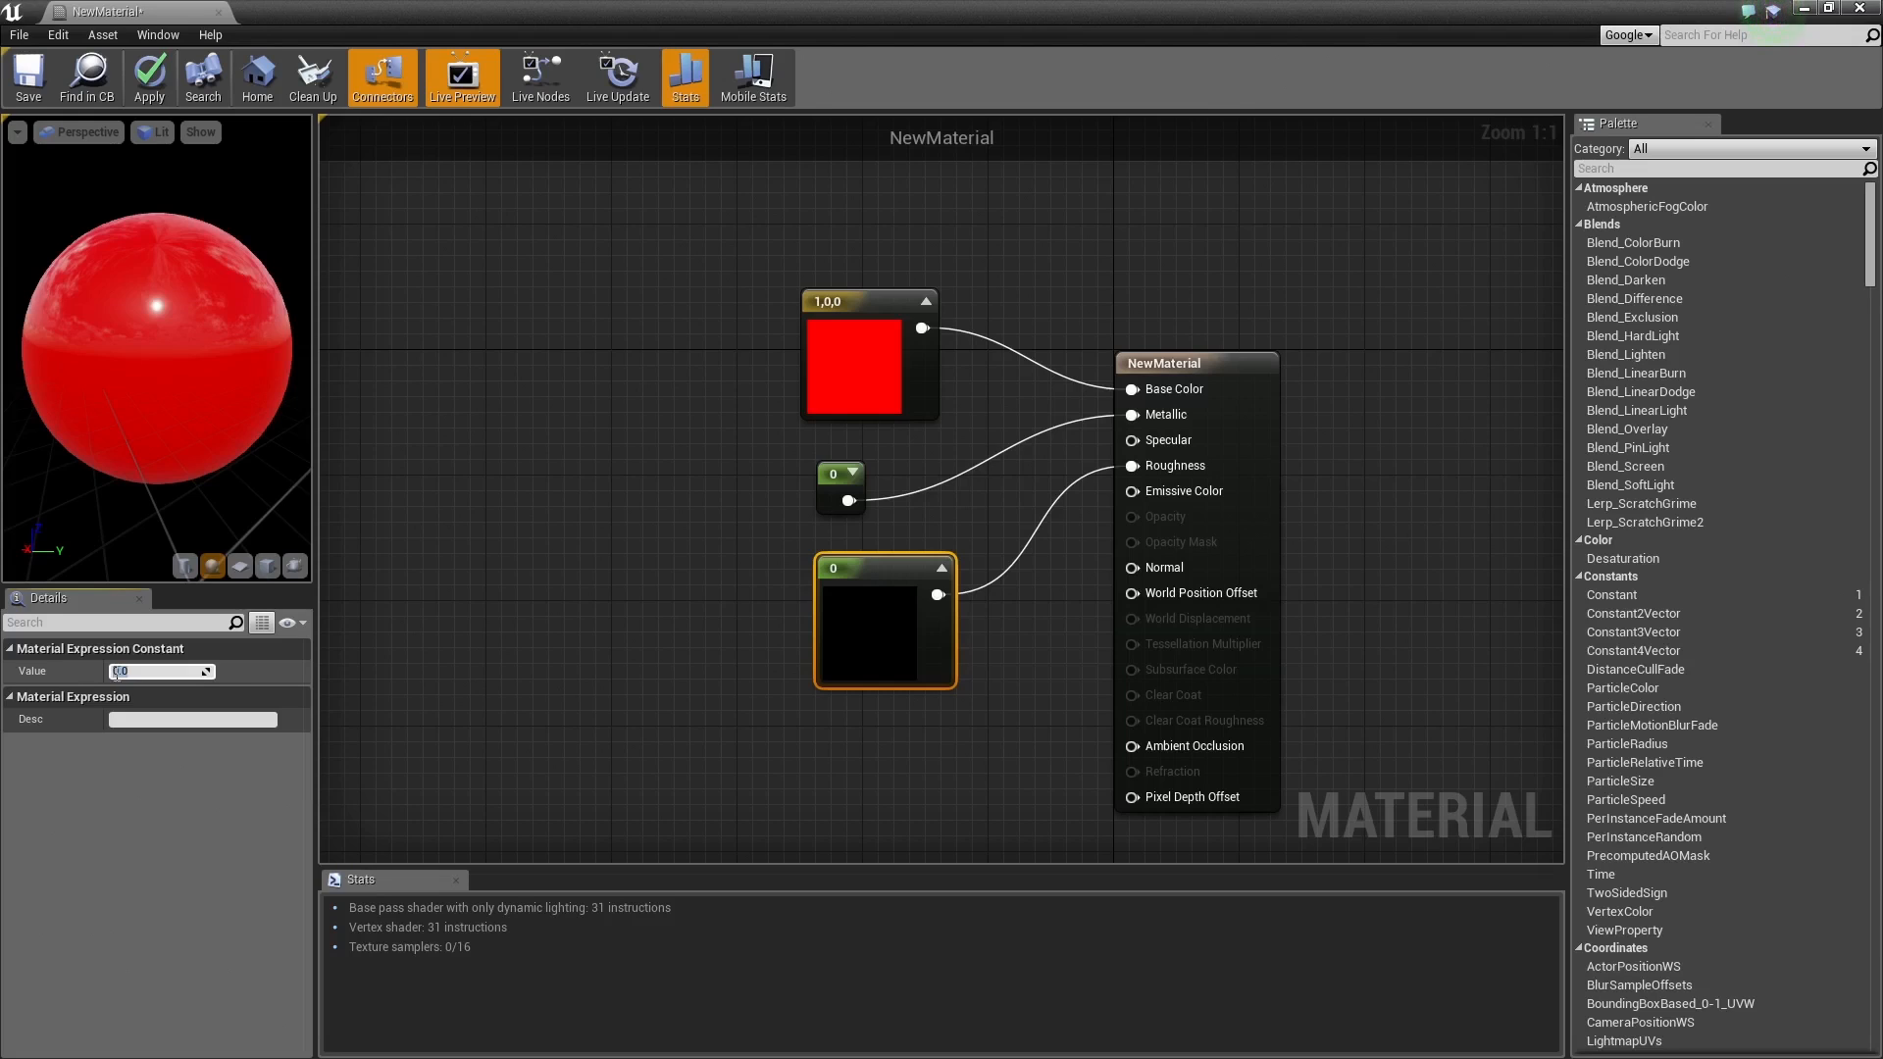
{"action": "type", "text": "1"}
{"action": "key", "text": "Return"}
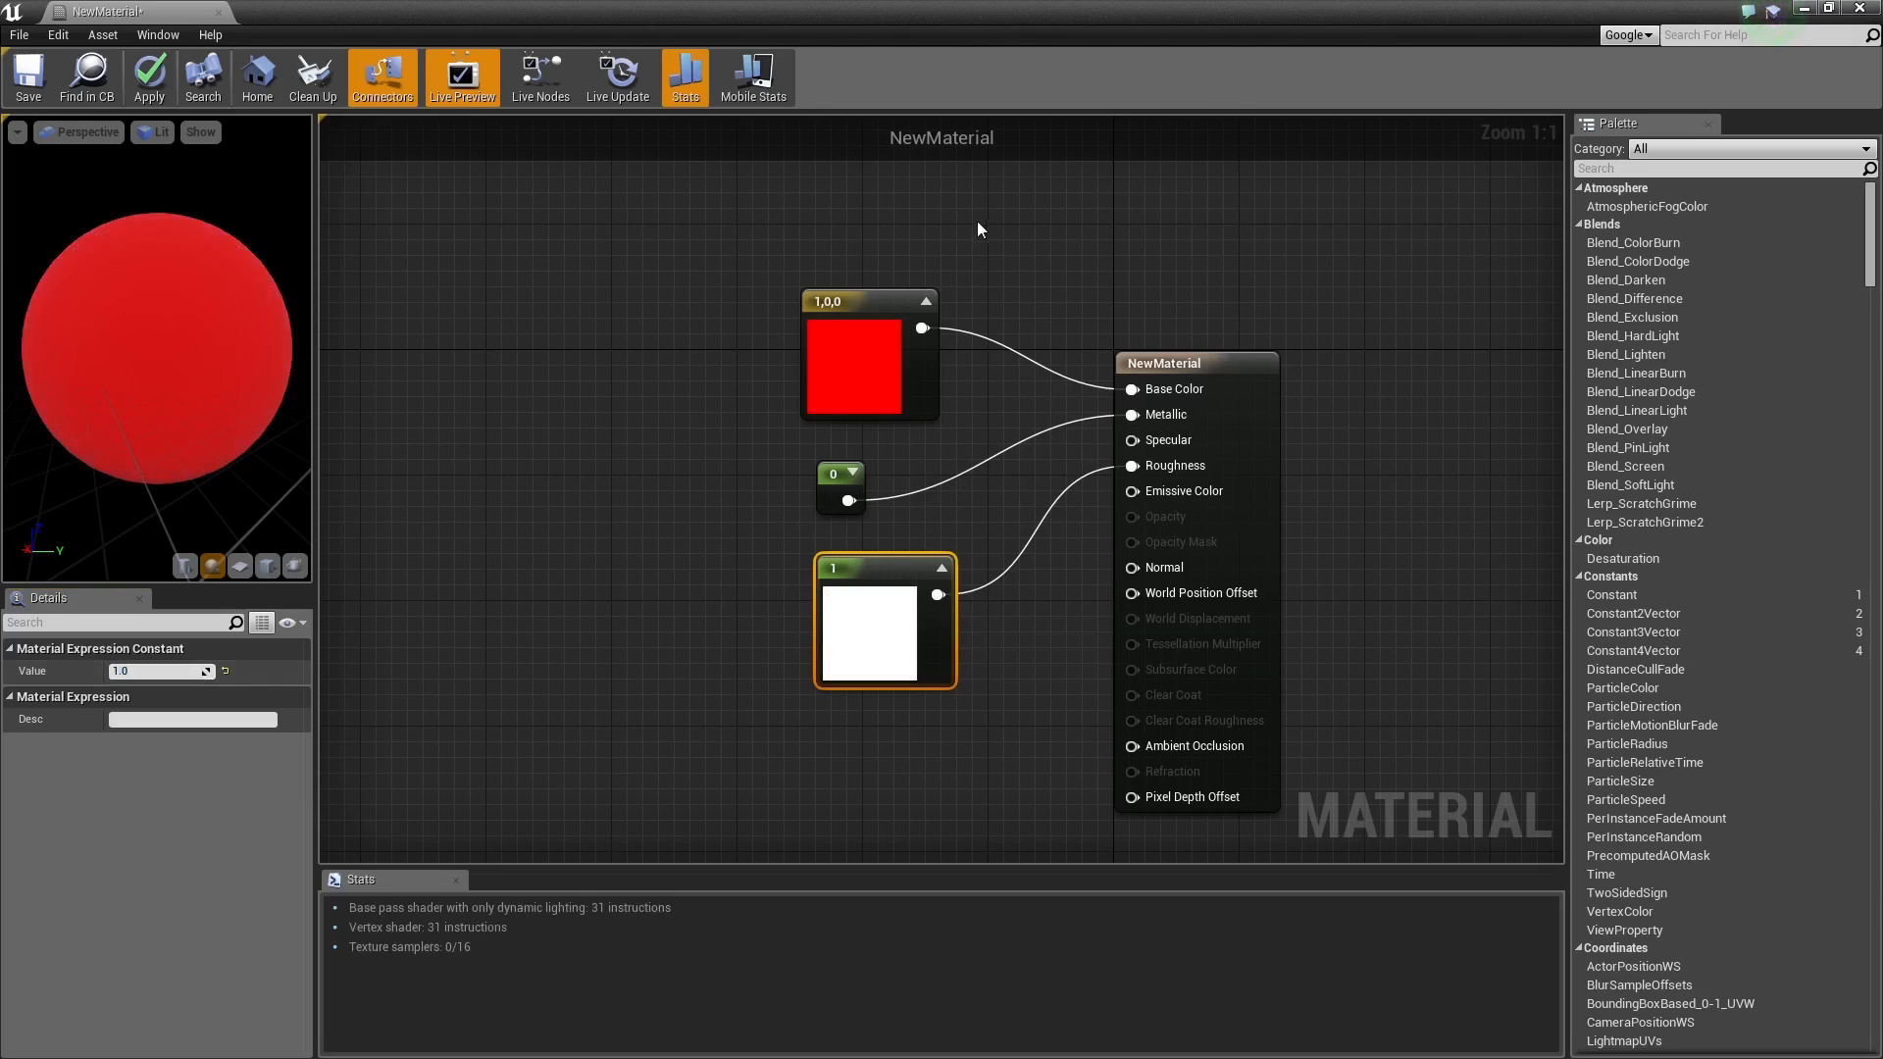
{"action": "left_click", "coordinate": [164, 671]}
{"action": "type", "text": "0"}
{"action": "key", "text": "Return"}
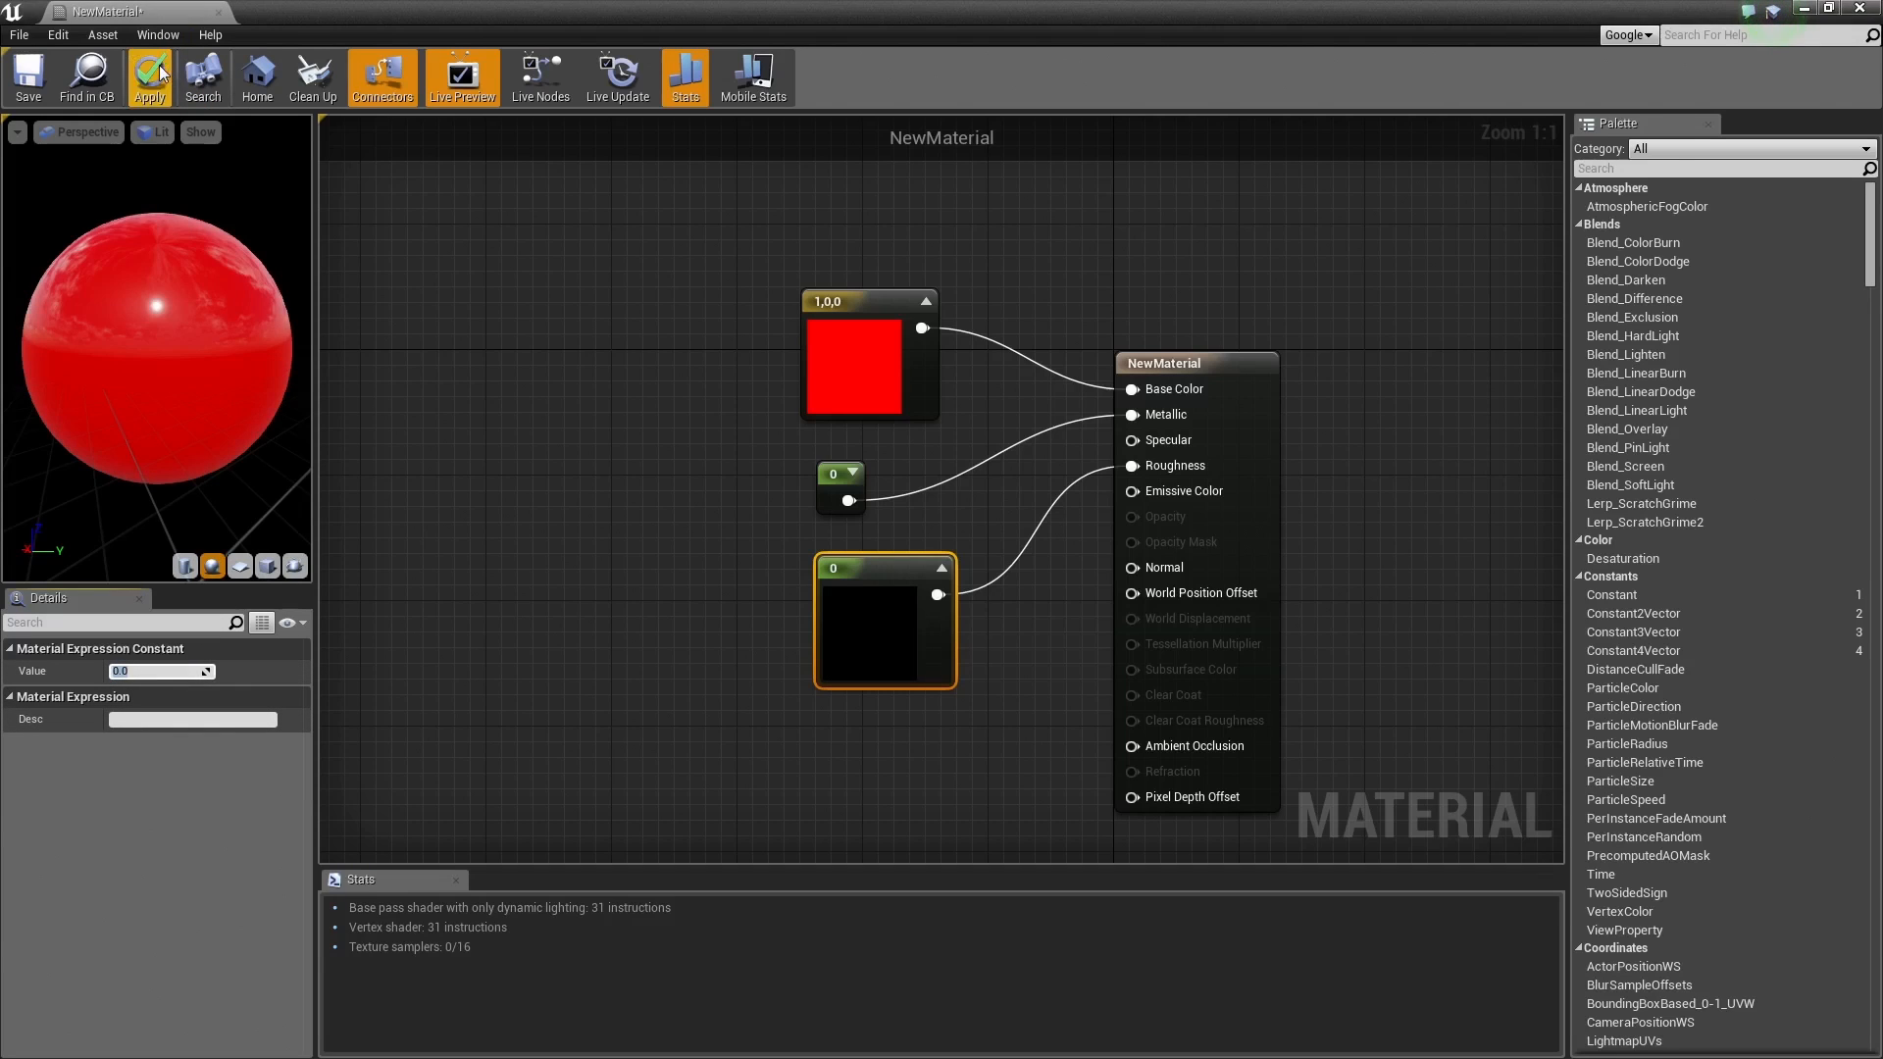
Step: Apply the changes to NewMaterial and return to the level editor to inspect the material on the preview mesh
{"action": "left_click", "coordinate": [149, 79]}
{"action": "left_click", "coordinate": [1803, 7]}
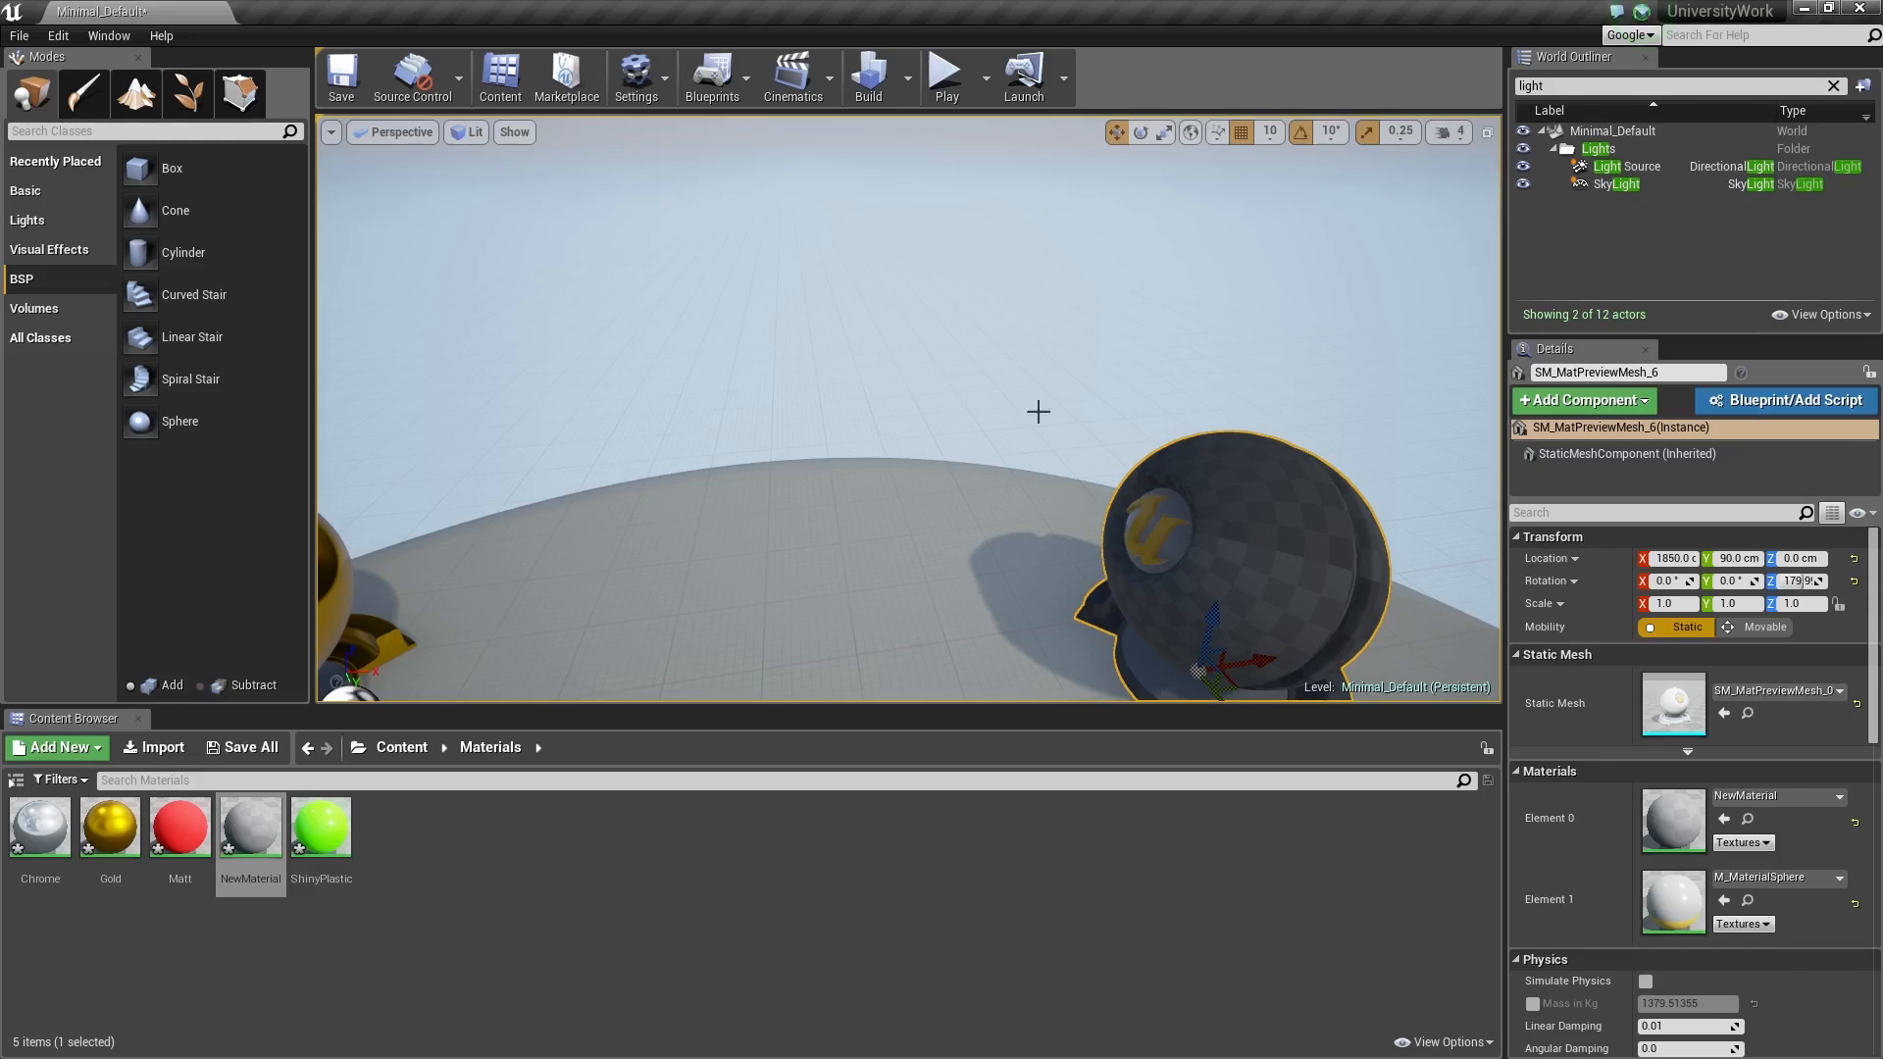
{"action": "right_click_drag", "start_coordinate": [882, 441], "coordinate": [981, 372]}
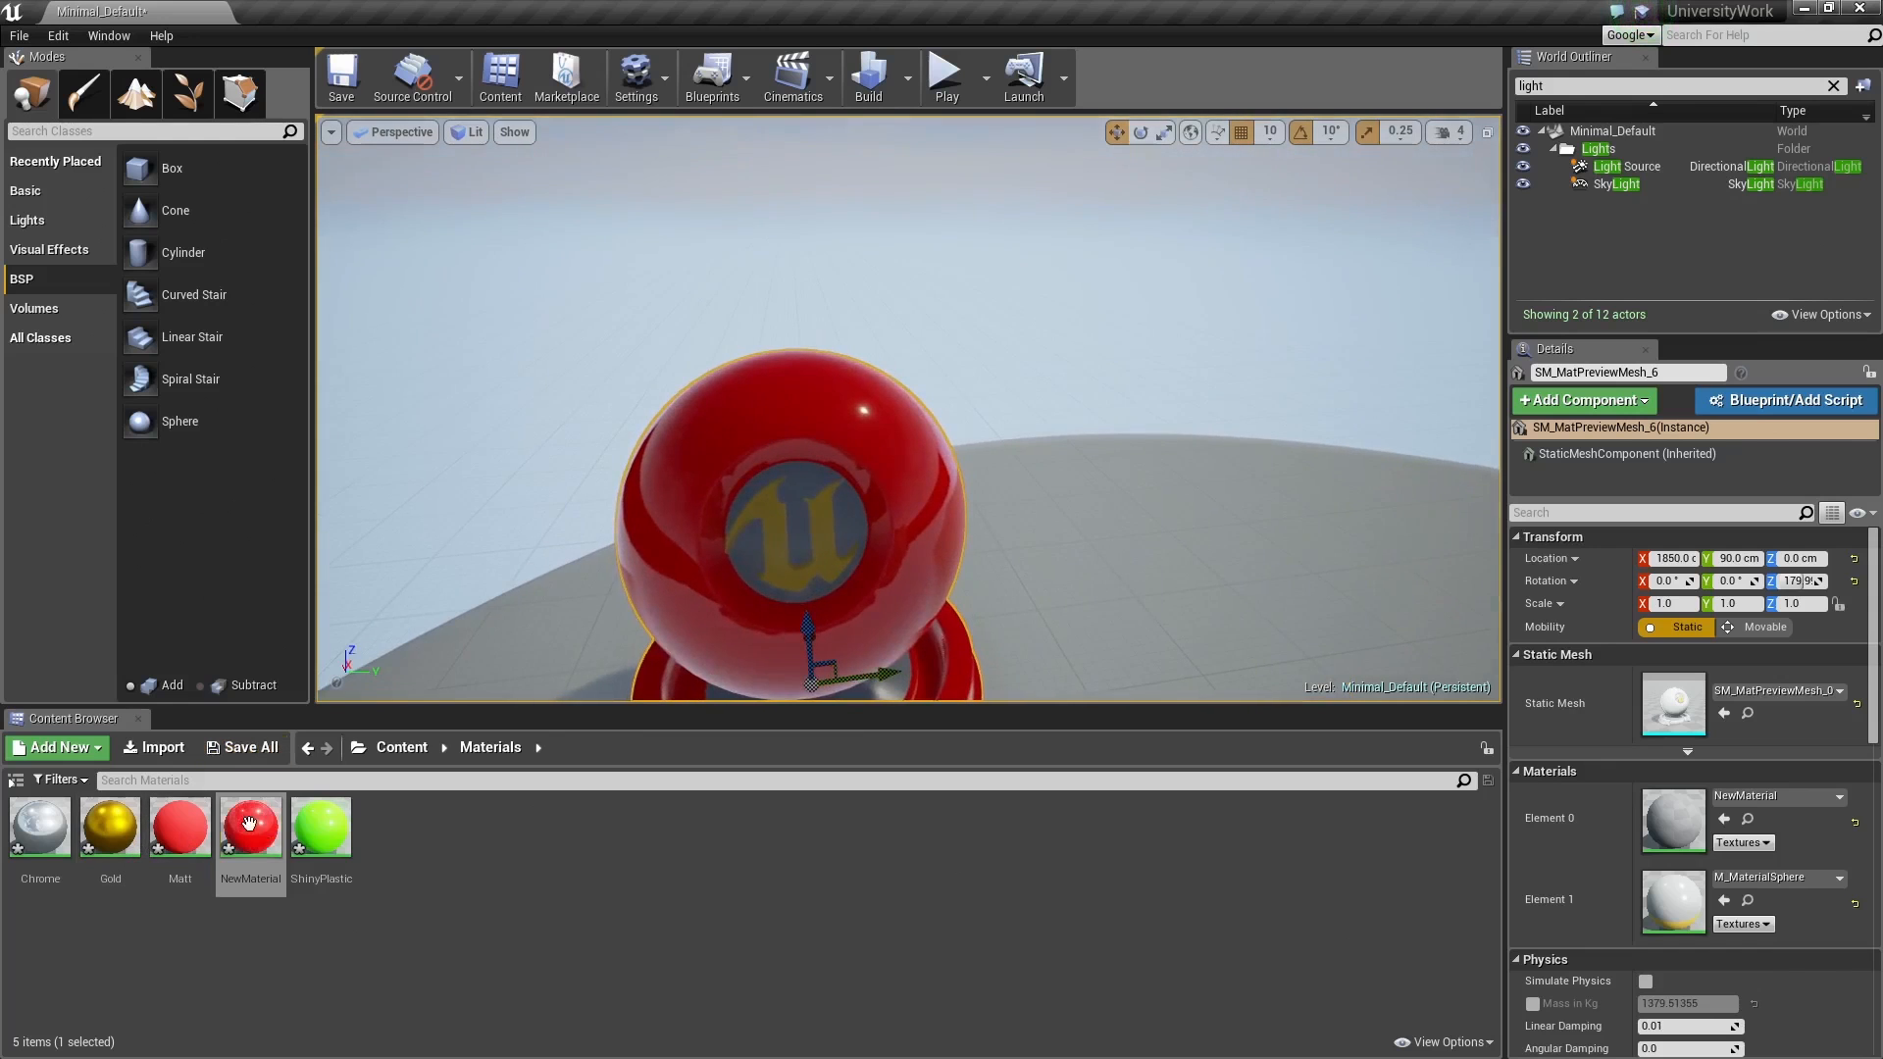
{"action": "left_click", "coordinate": [245, 845]}
{"action": "right_click_drag", "start_coordinate": [622, 540], "coordinate": [623, 579]}
{"action": "left_click", "coordinate": [243, 845]}
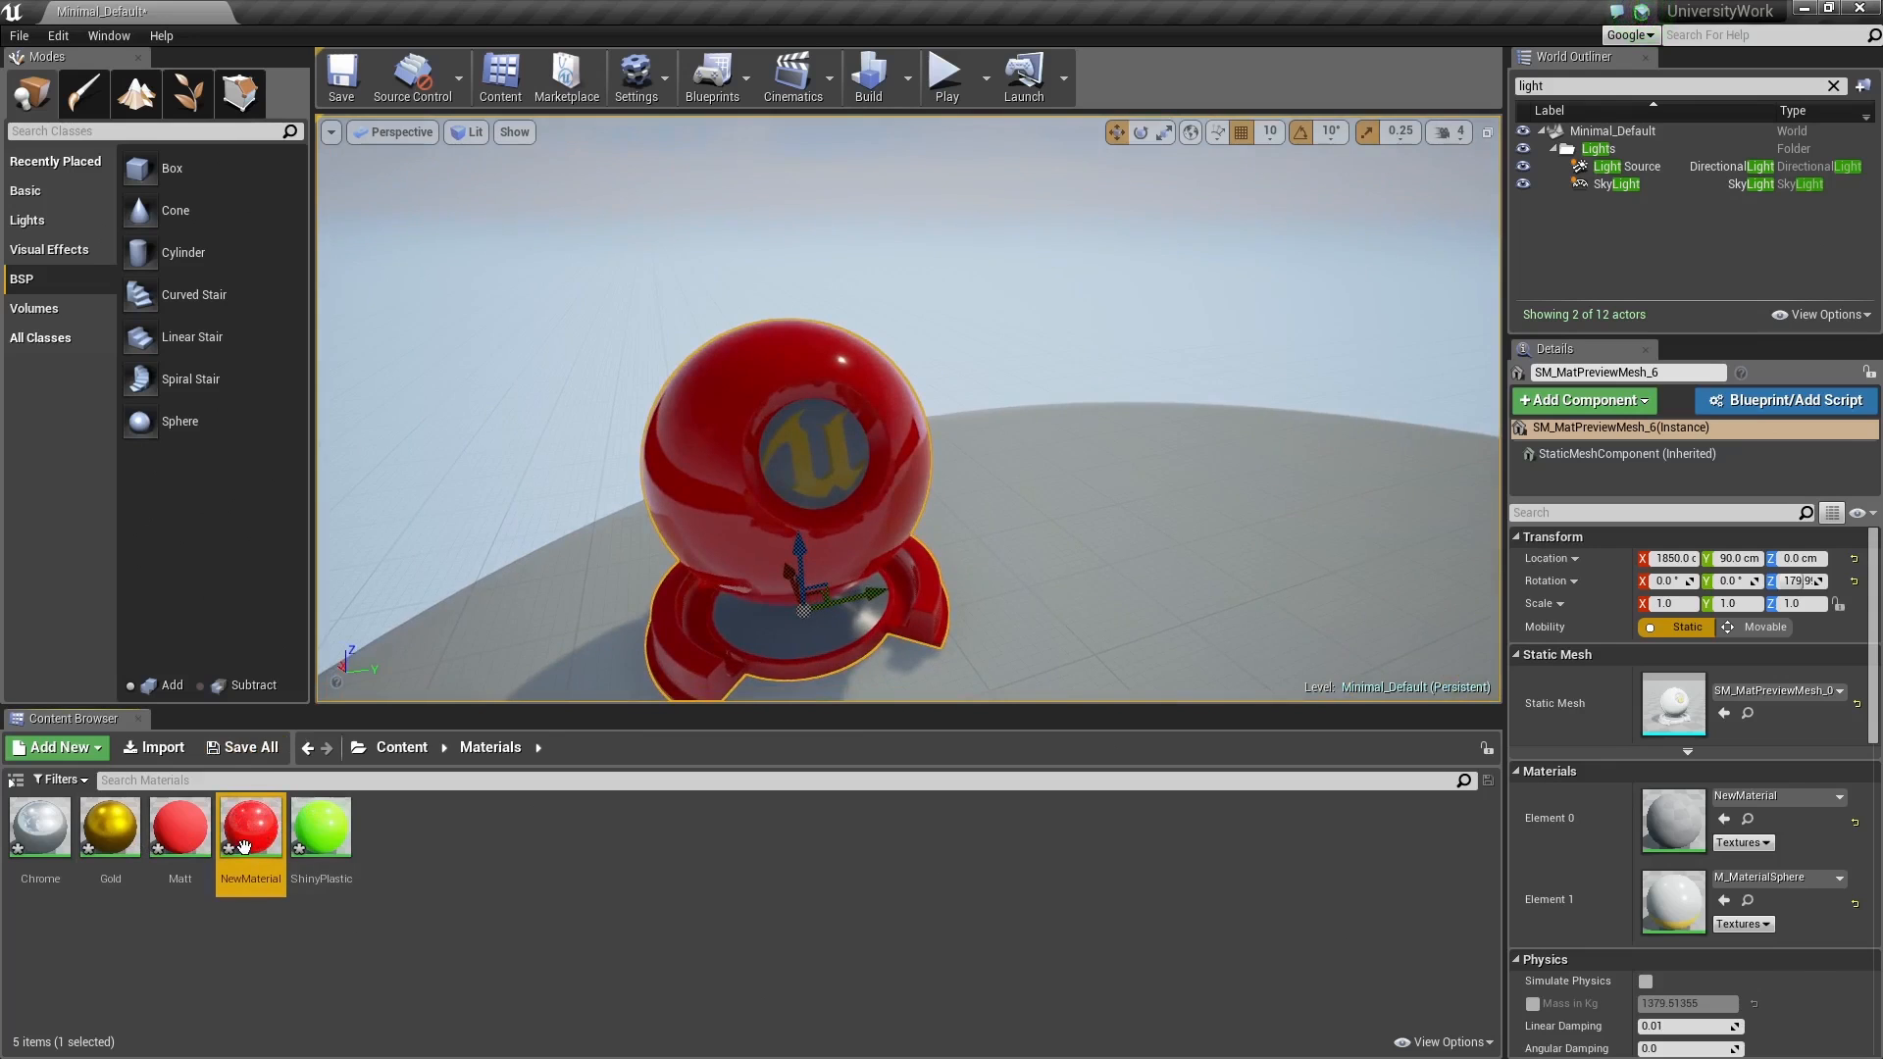
Step: Try ShinyPlastic, Gold and Chrome on the preview mesh, then assign NewMaterial to it again
{"action": "left_click_drag", "start_coordinate": [245, 846], "coordinate": [684, 477]}
{"action": "left_click_drag", "start_coordinate": [333, 831], "coordinate": [682, 480]}
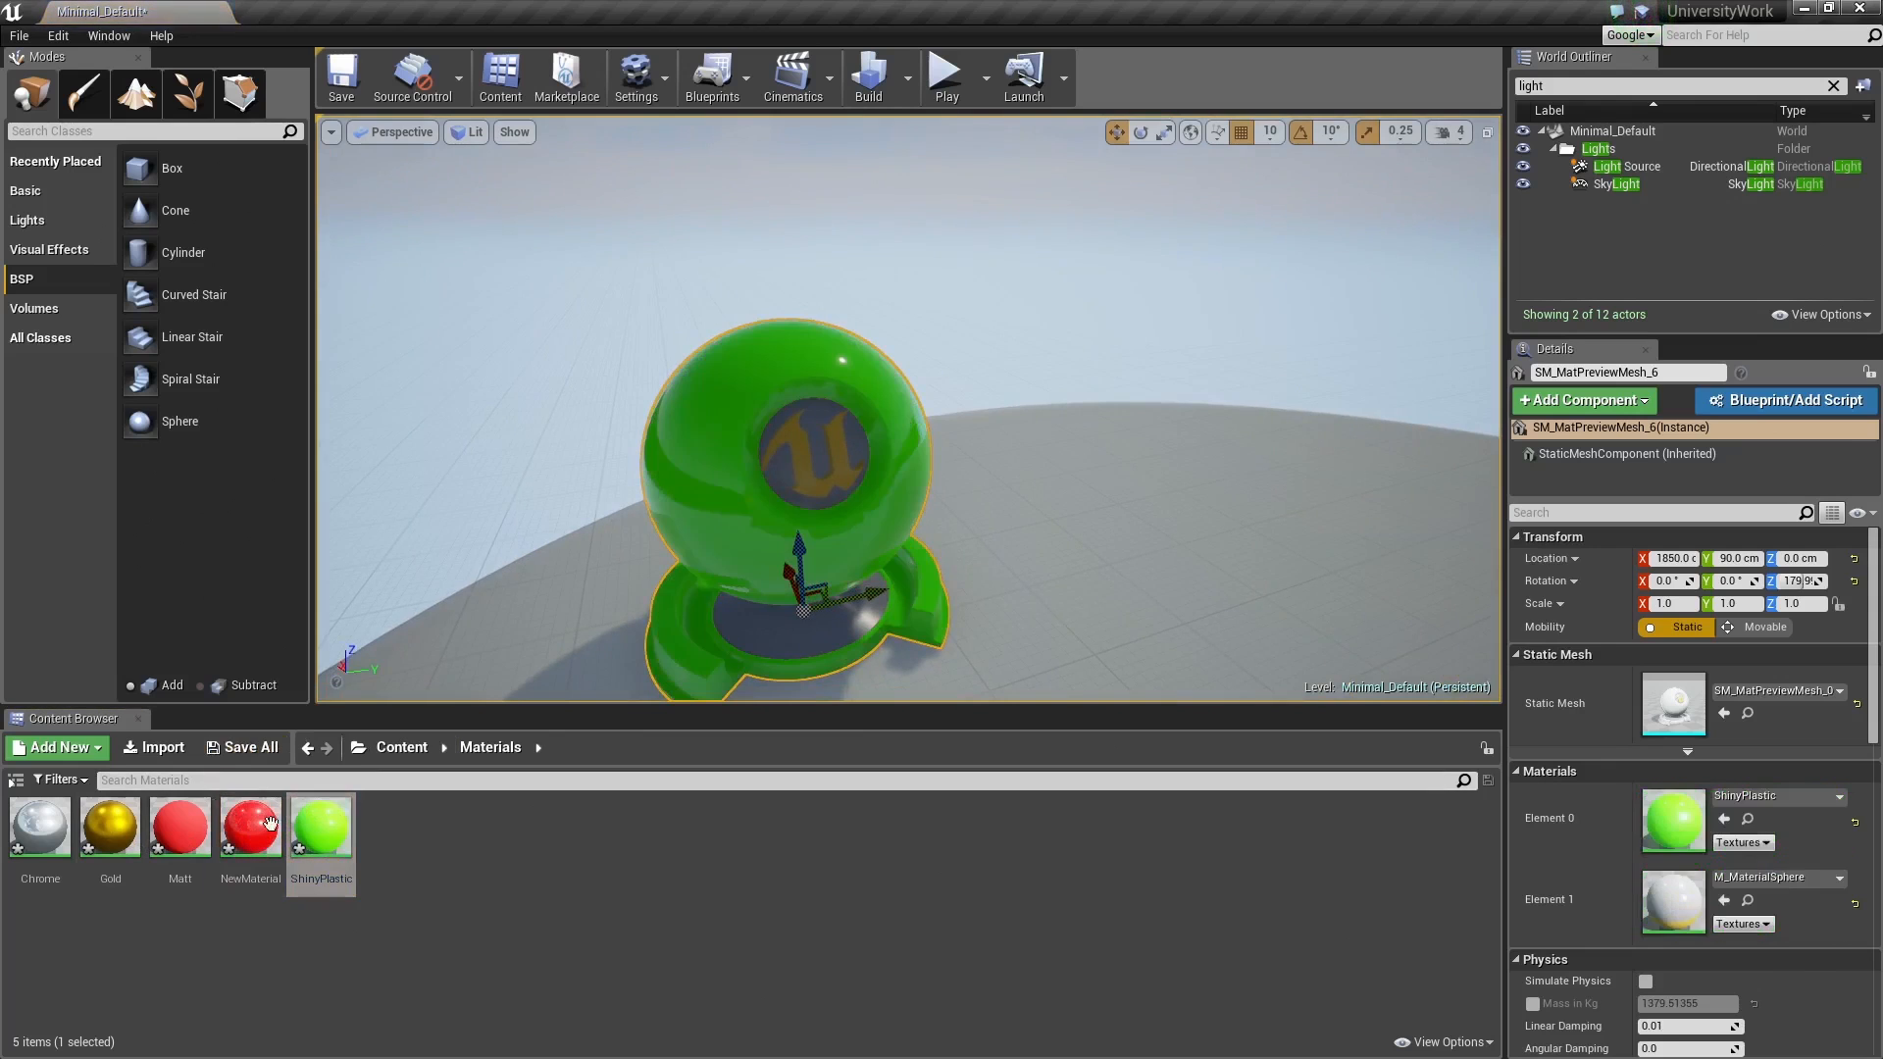
{"action": "left_click_drag", "start_coordinate": [110, 827], "coordinate": [725, 461]}
{"action": "left_click", "coordinate": [20, 834]}
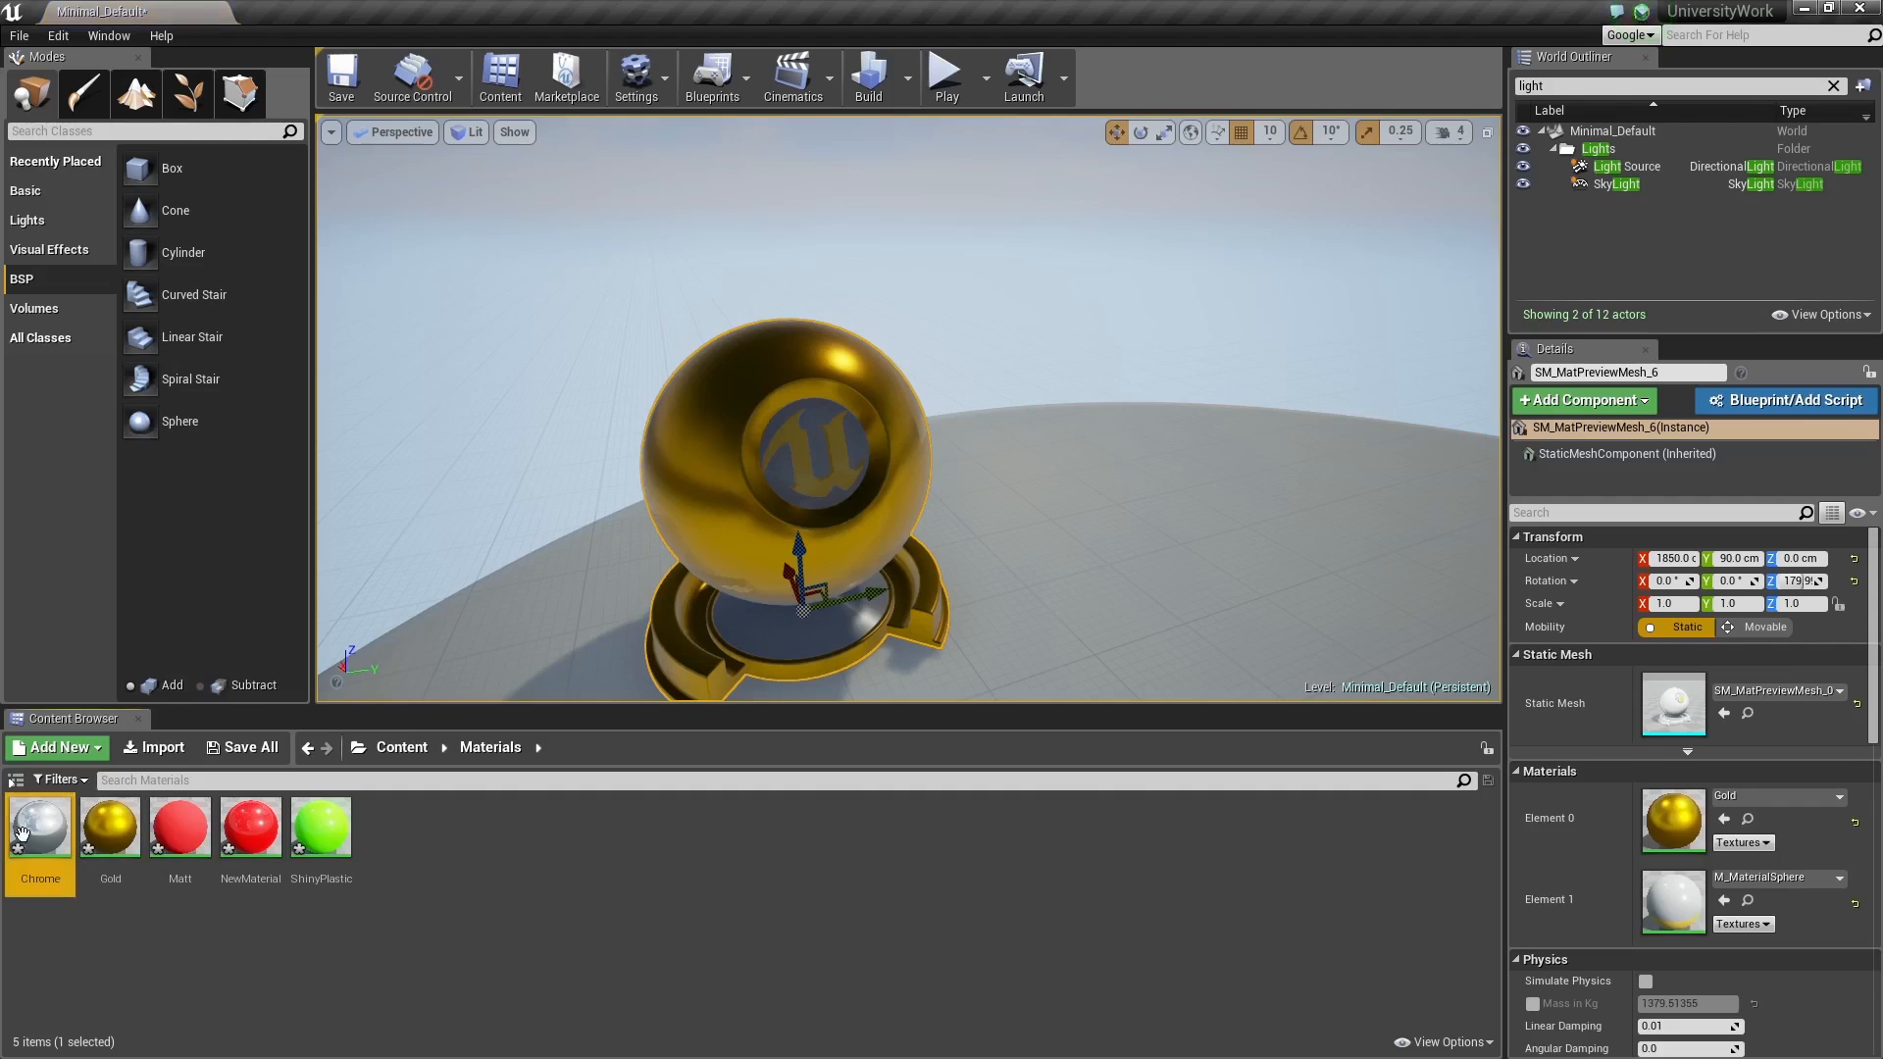
{"action": "left_click_drag", "start_coordinate": [21, 833], "coordinate": [770, 481]}
{"action": "left_click_drag", "start_coordinate": [250, 834], "coordinate": [848, 450]}
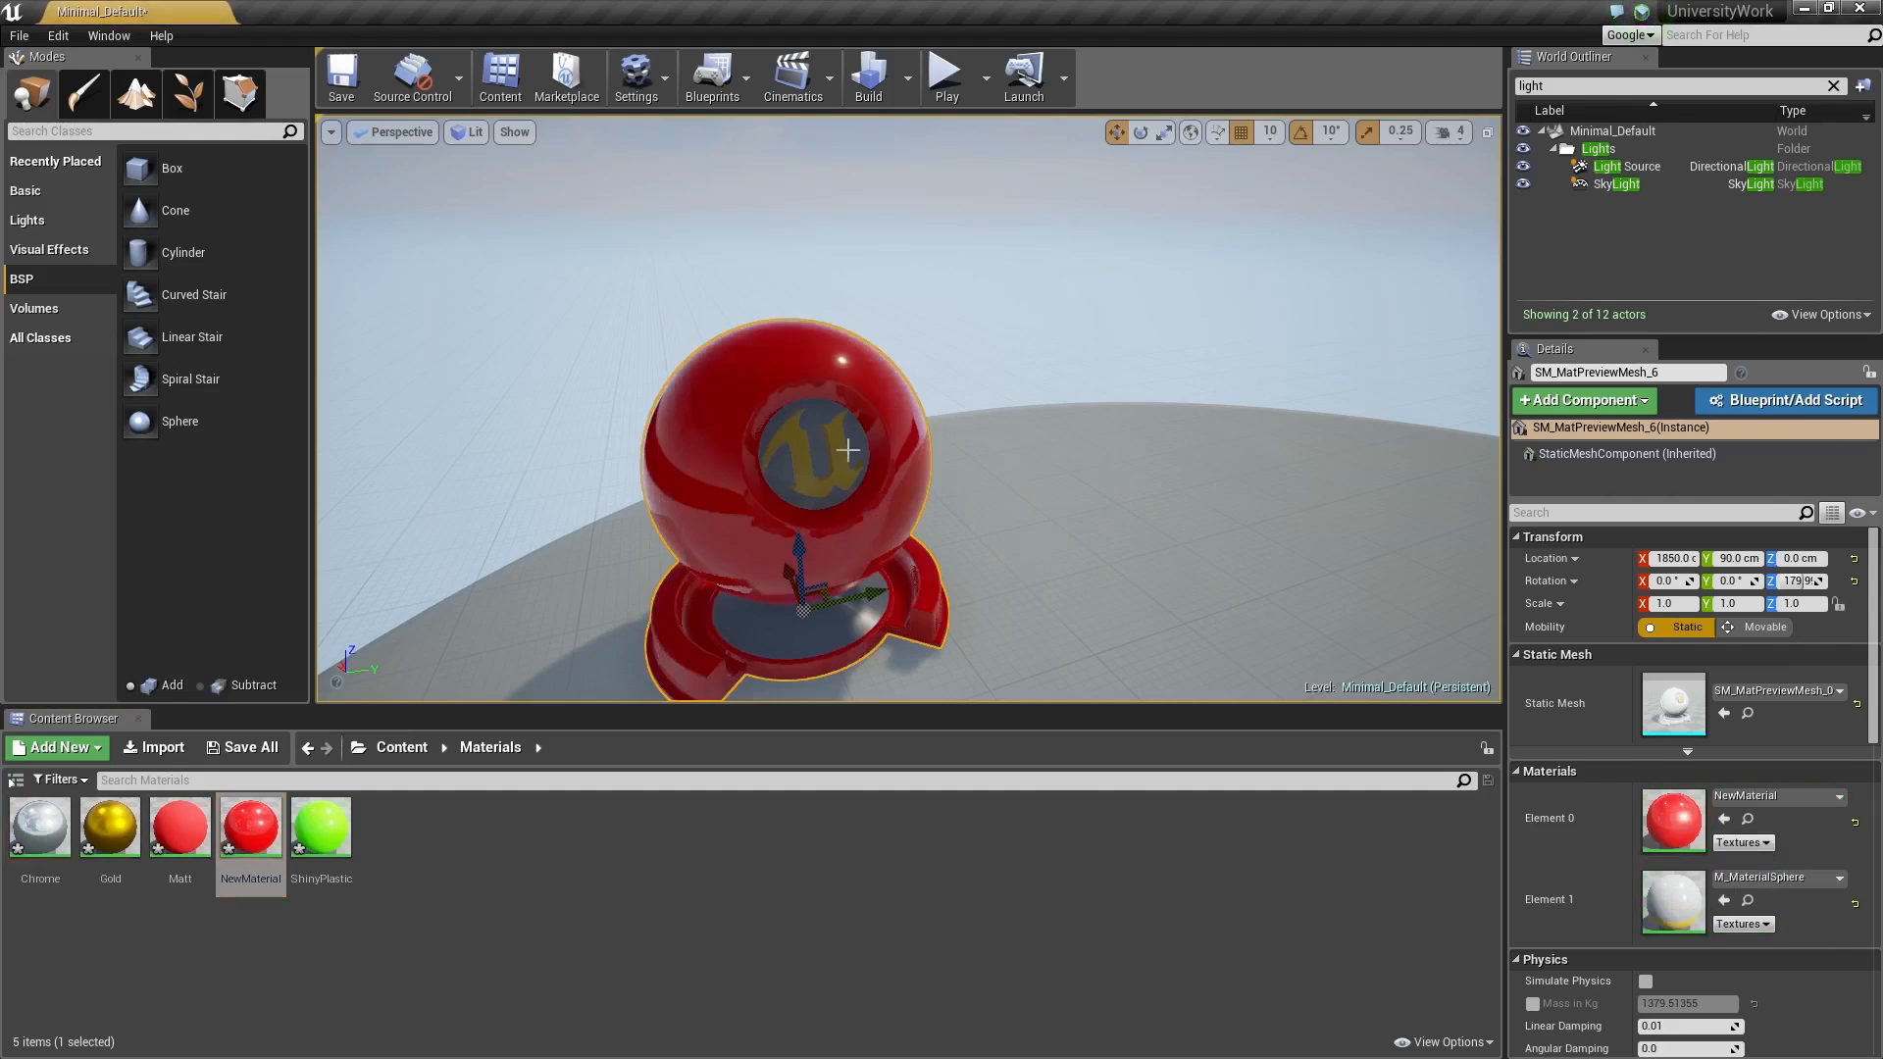
Step: Duplicate the NewMaterial preview mesh along the Y axis, placing the copy beside the original at Y 300 cm
{"action": "key", "text": "w"}
{"action": "right_click_drag", "start_coordinate": [849, 450], "coordinate": [774, 382]}
{"action": "key", "text": "d"}
{"action": "key", "text": "a"}
{"action": "key", "text": "s"}
{"action": "left_click_drag", "start_coordinate": [839, 424], "coordinate": [1023, 424]}
{"action": "key", "text": "w"}
{"action": "right_click_drag", "start_coordinate": [1022, 424], "coordinate": [1032, 394]}
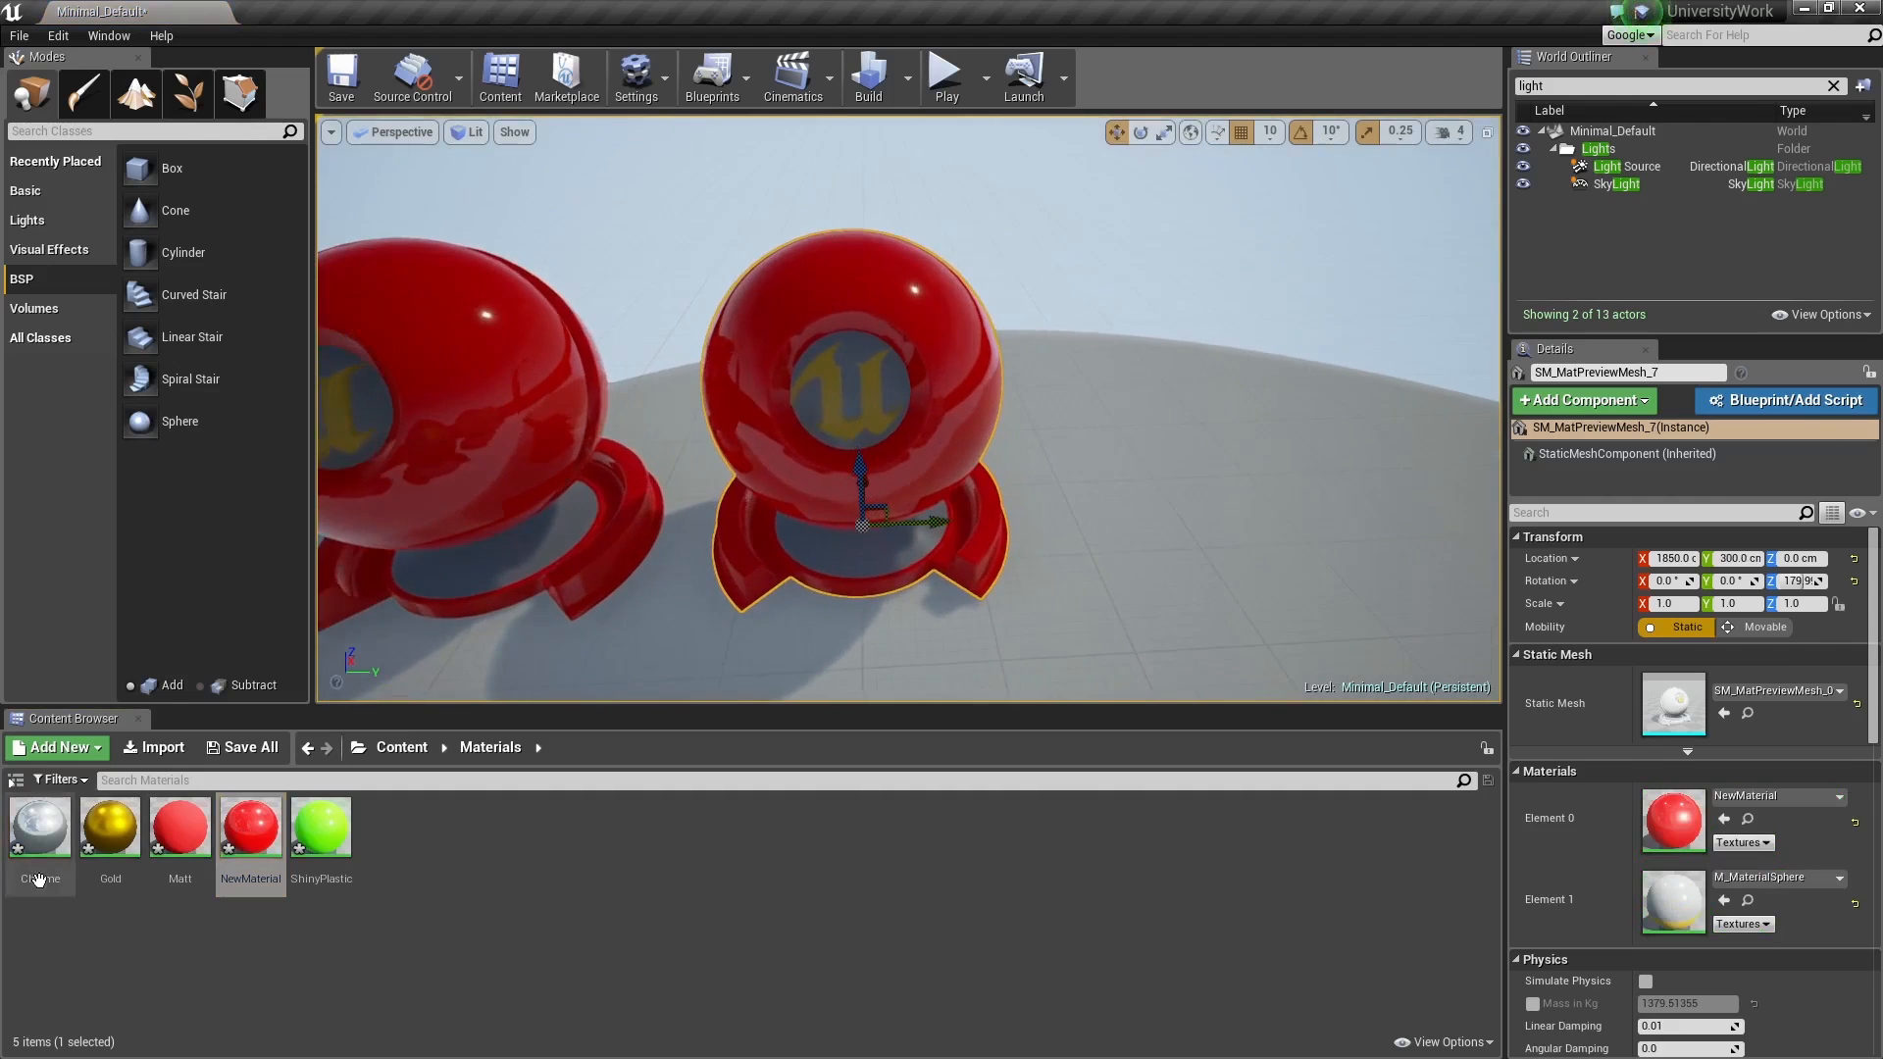
Step: Create a new material with its default name in the Materials folder and save NewMaterial
{"action": "right_click", "coordinate": [263, 829]}
{"action": "left_click", "coordinate": [258, 830]}
{"action": "right_click", "coordinate": [253, 830]}
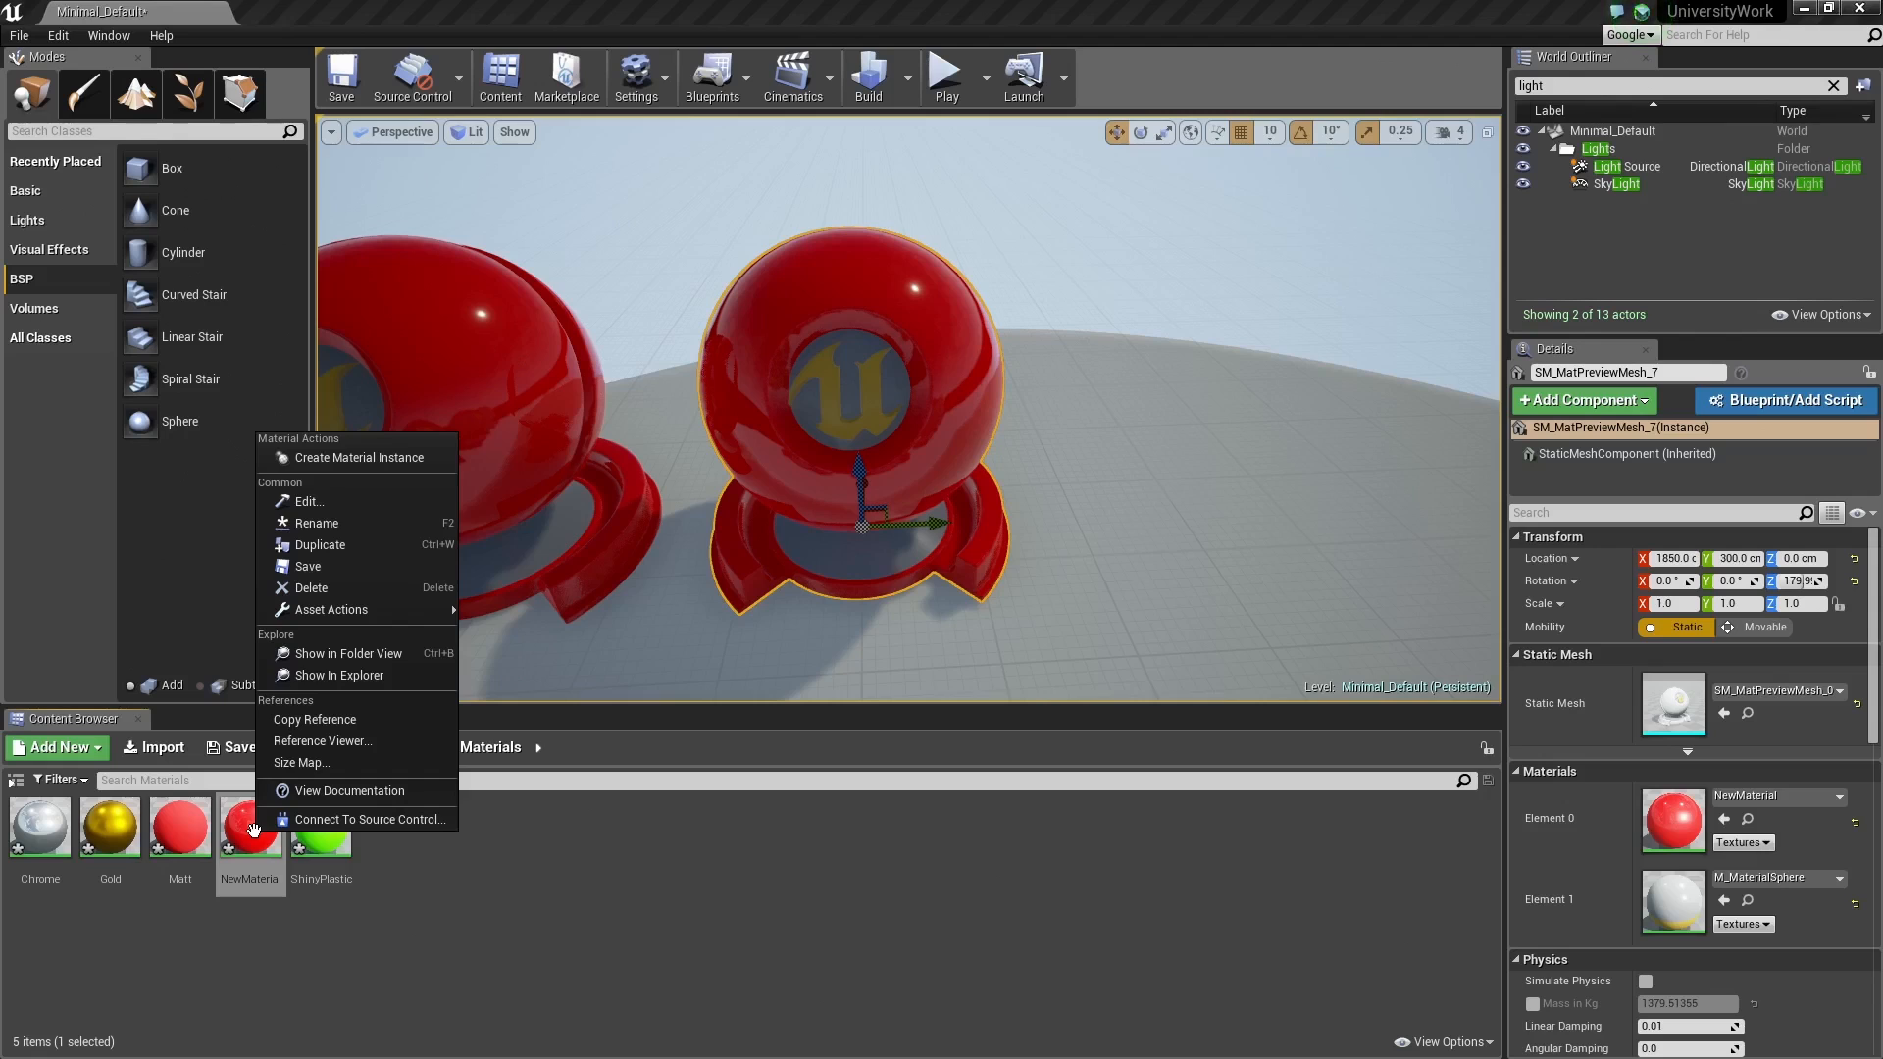
{"action": "right_click", "coordinate": [462, 882]}
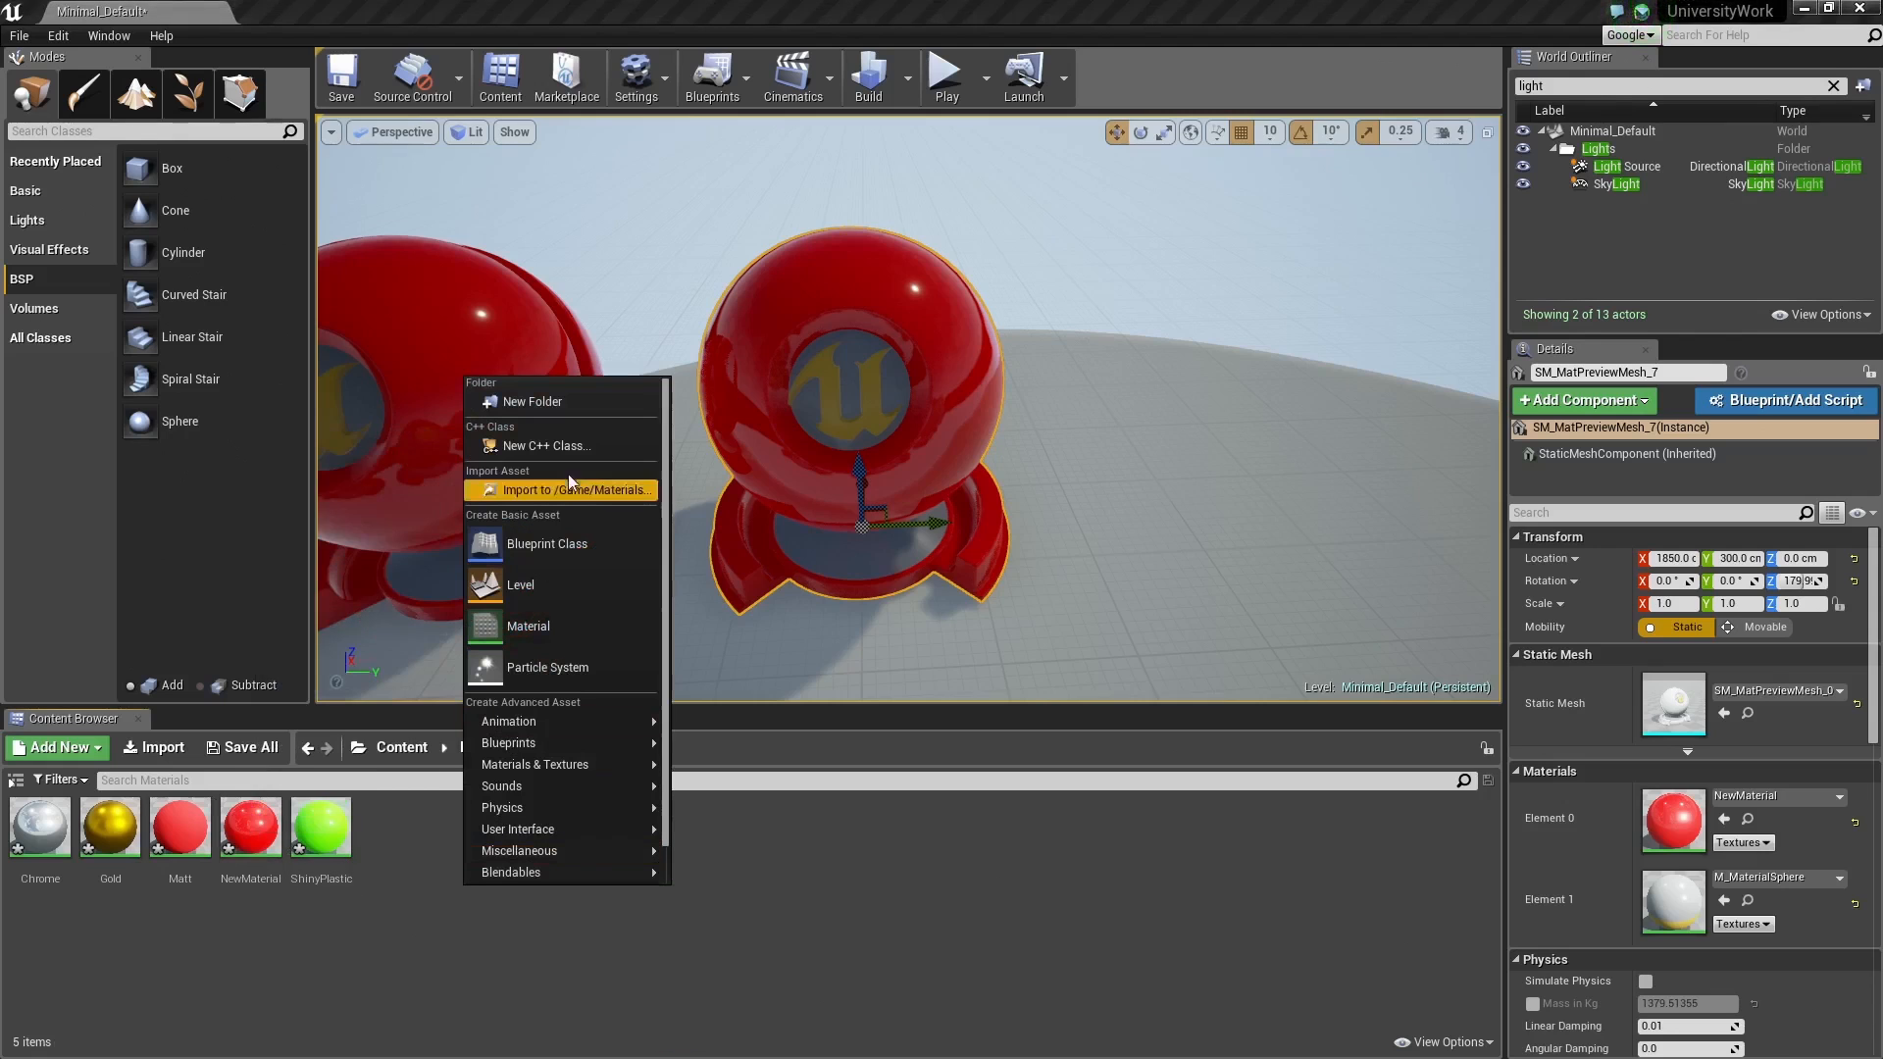
{"action": "left_click", "coordinate": [533, 626]}
{"action": "right_click", "coordinate": [252, 858]}
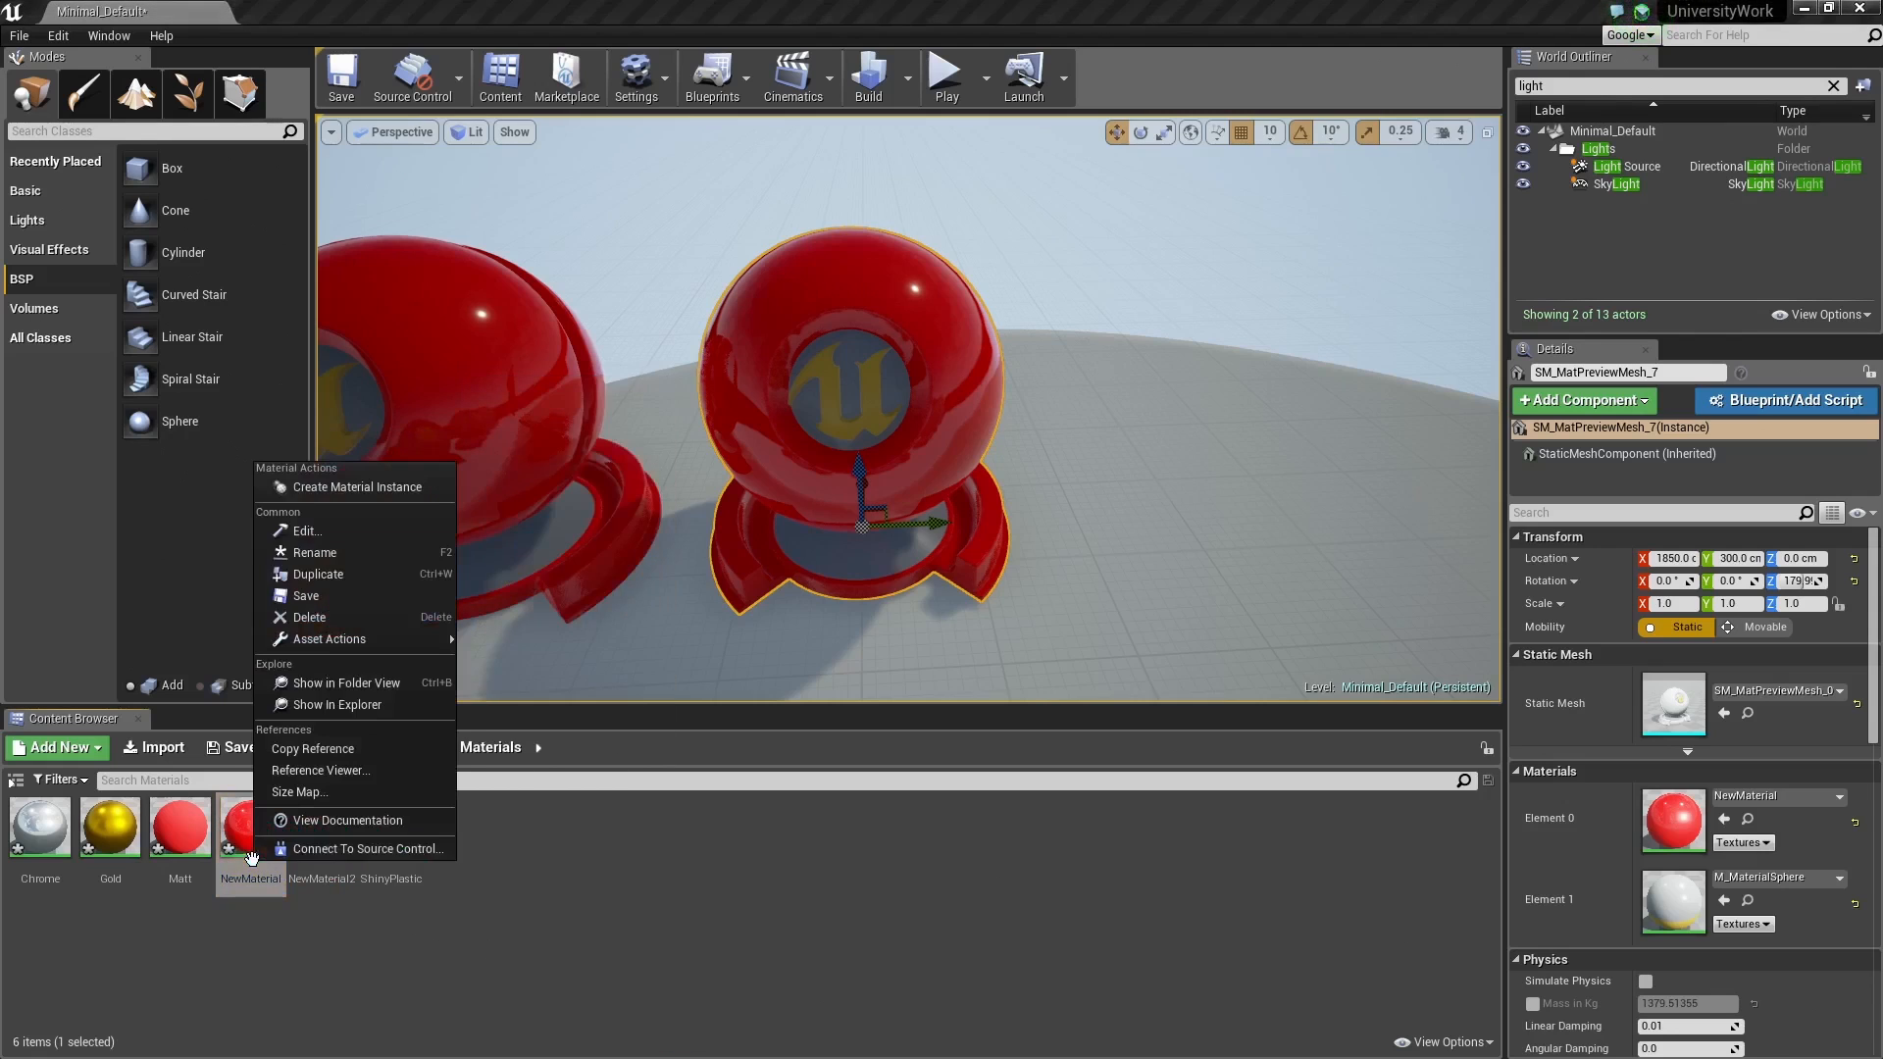
{"action": "left_click", "coordinate": [306, 595]}
Step: Open NewMaterial2 for editing, add a Constant3Vector node and connect it to Base Color
{"action": "double_click", "coordinate": [320, 829]}
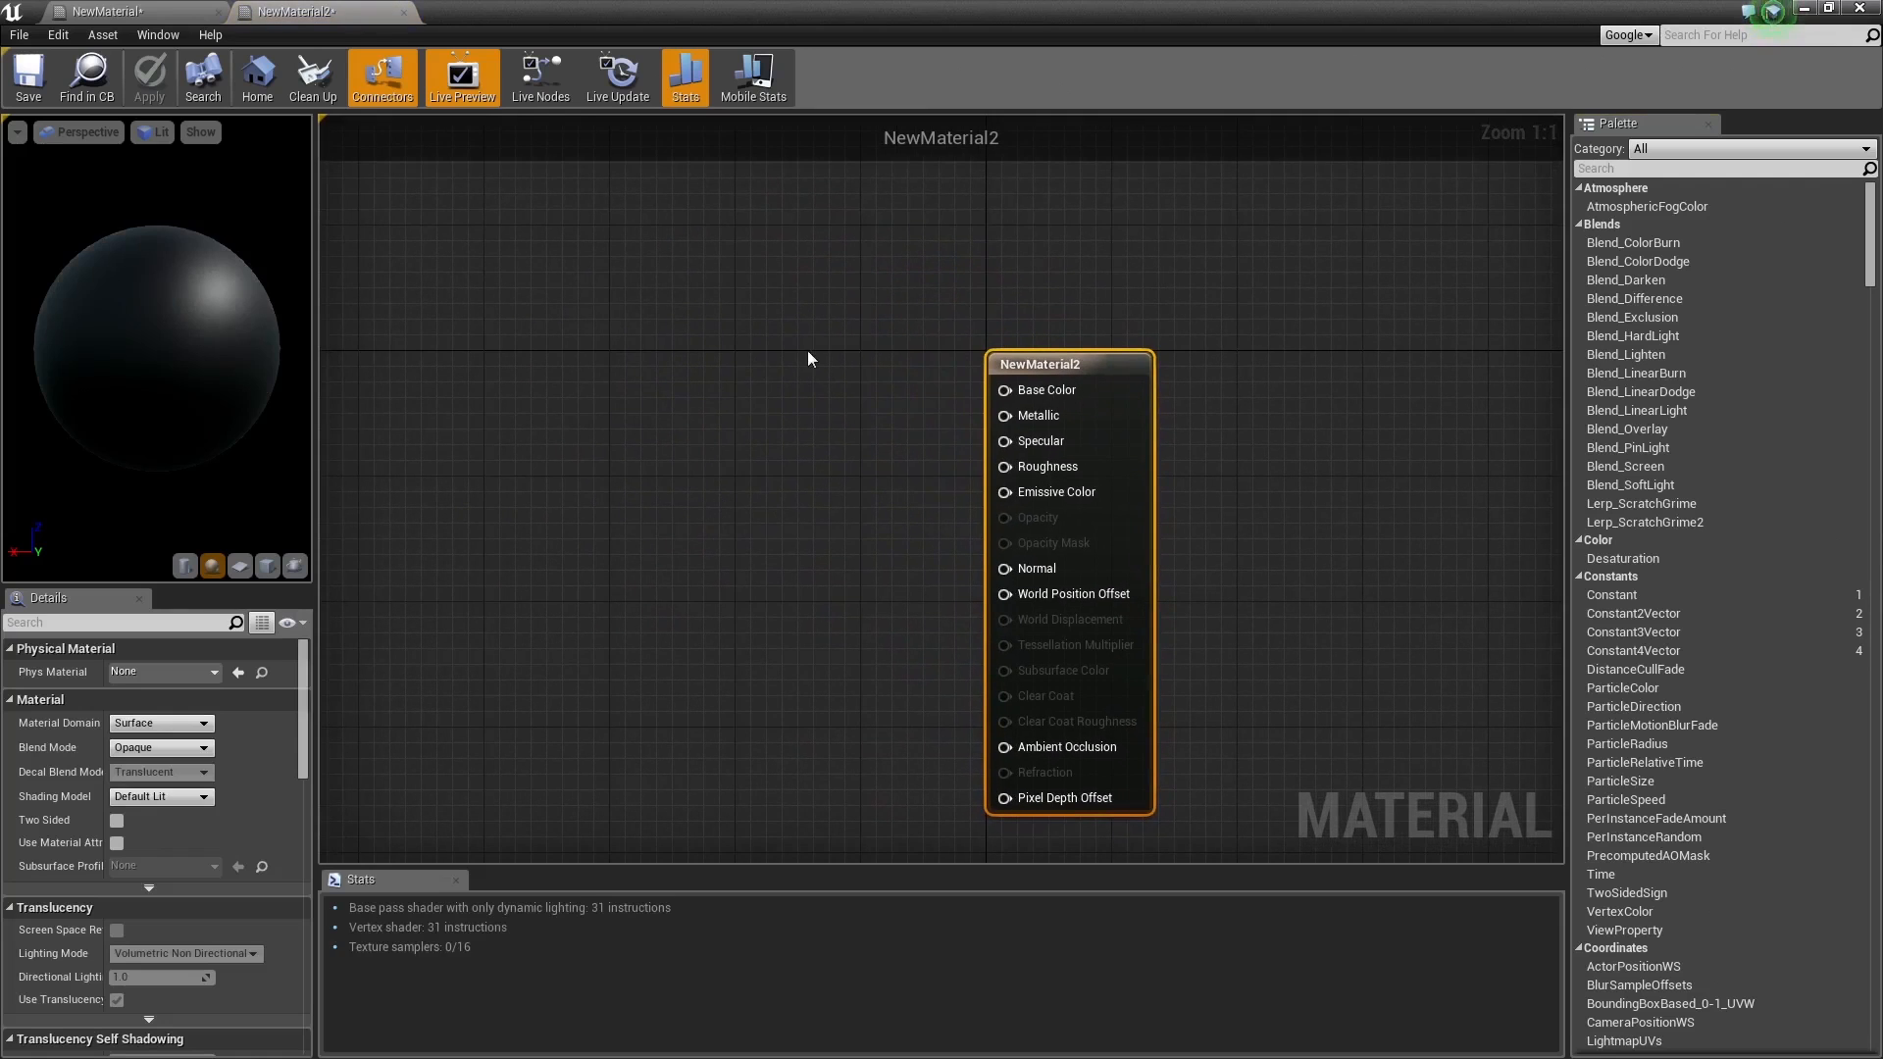
{"action": "left_click", "coordinate": [749, 273]}
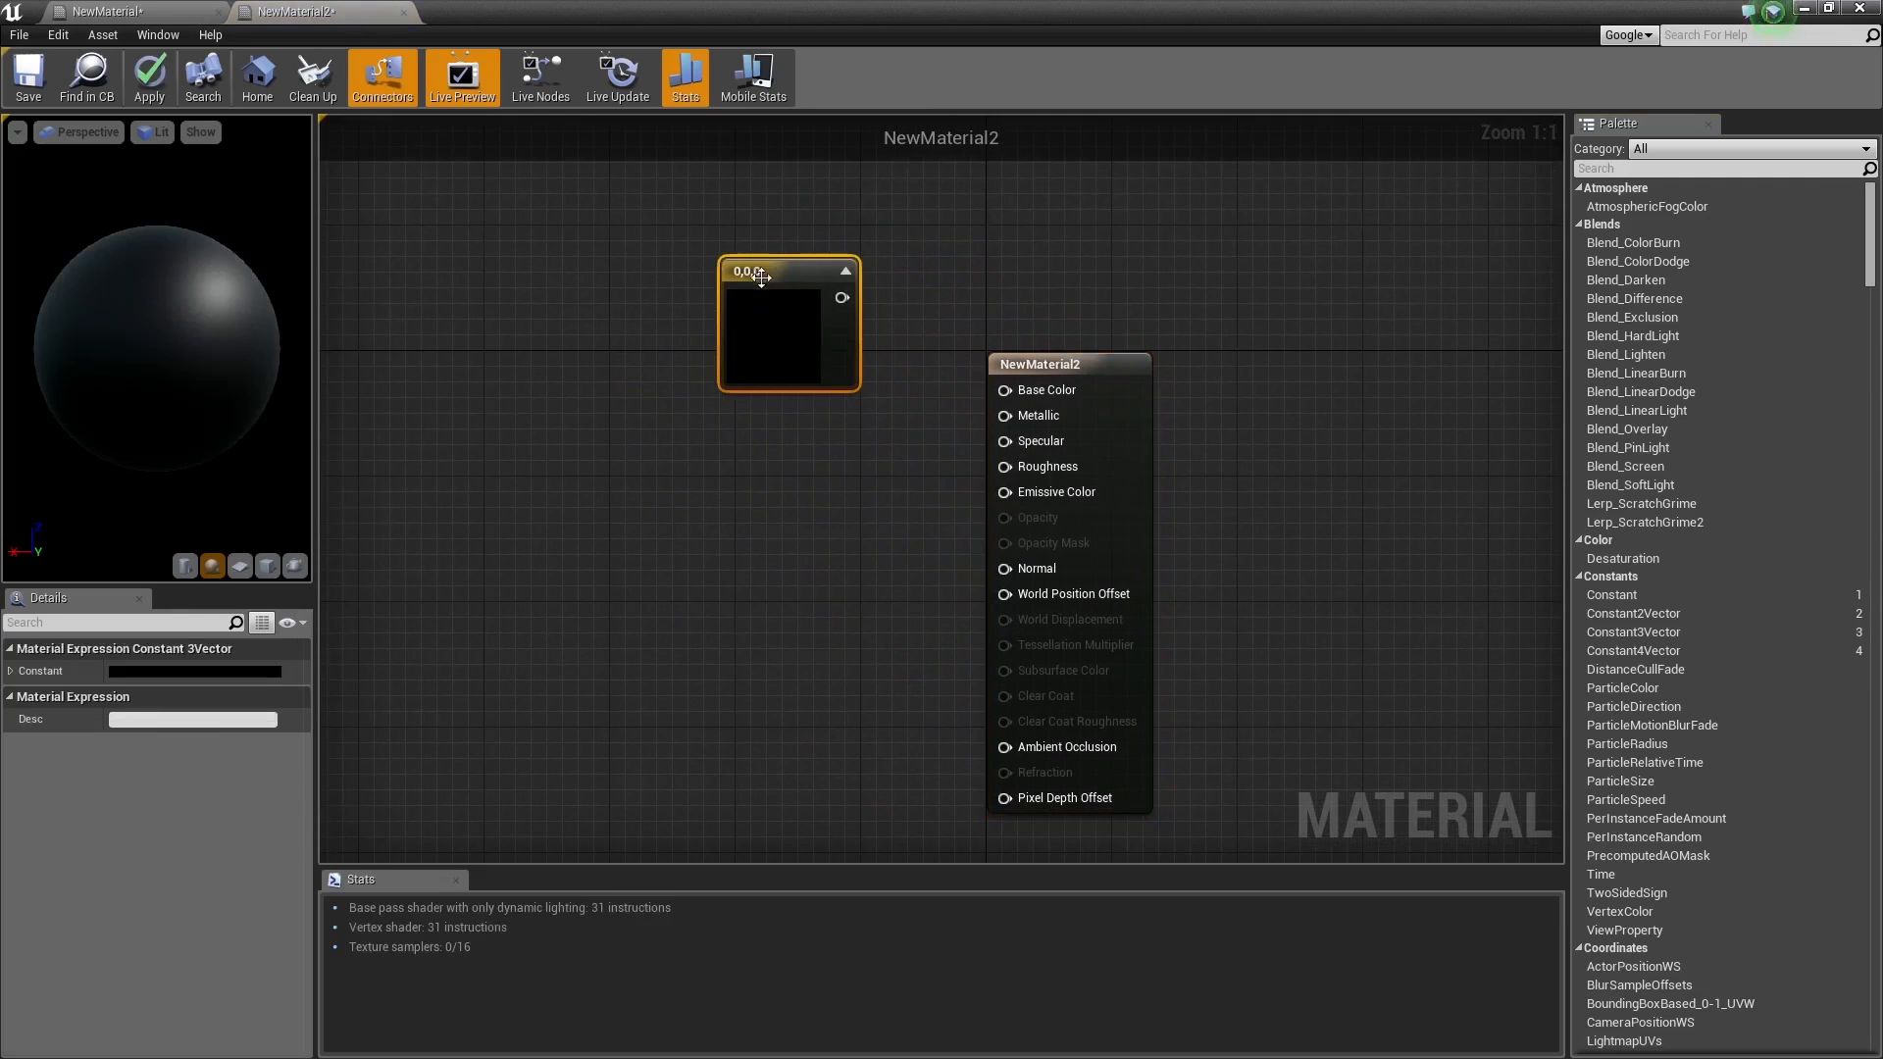
{"action": "left_click_drag", "start_coordinate": [842, 297], "coordinate": [1034, 391]}
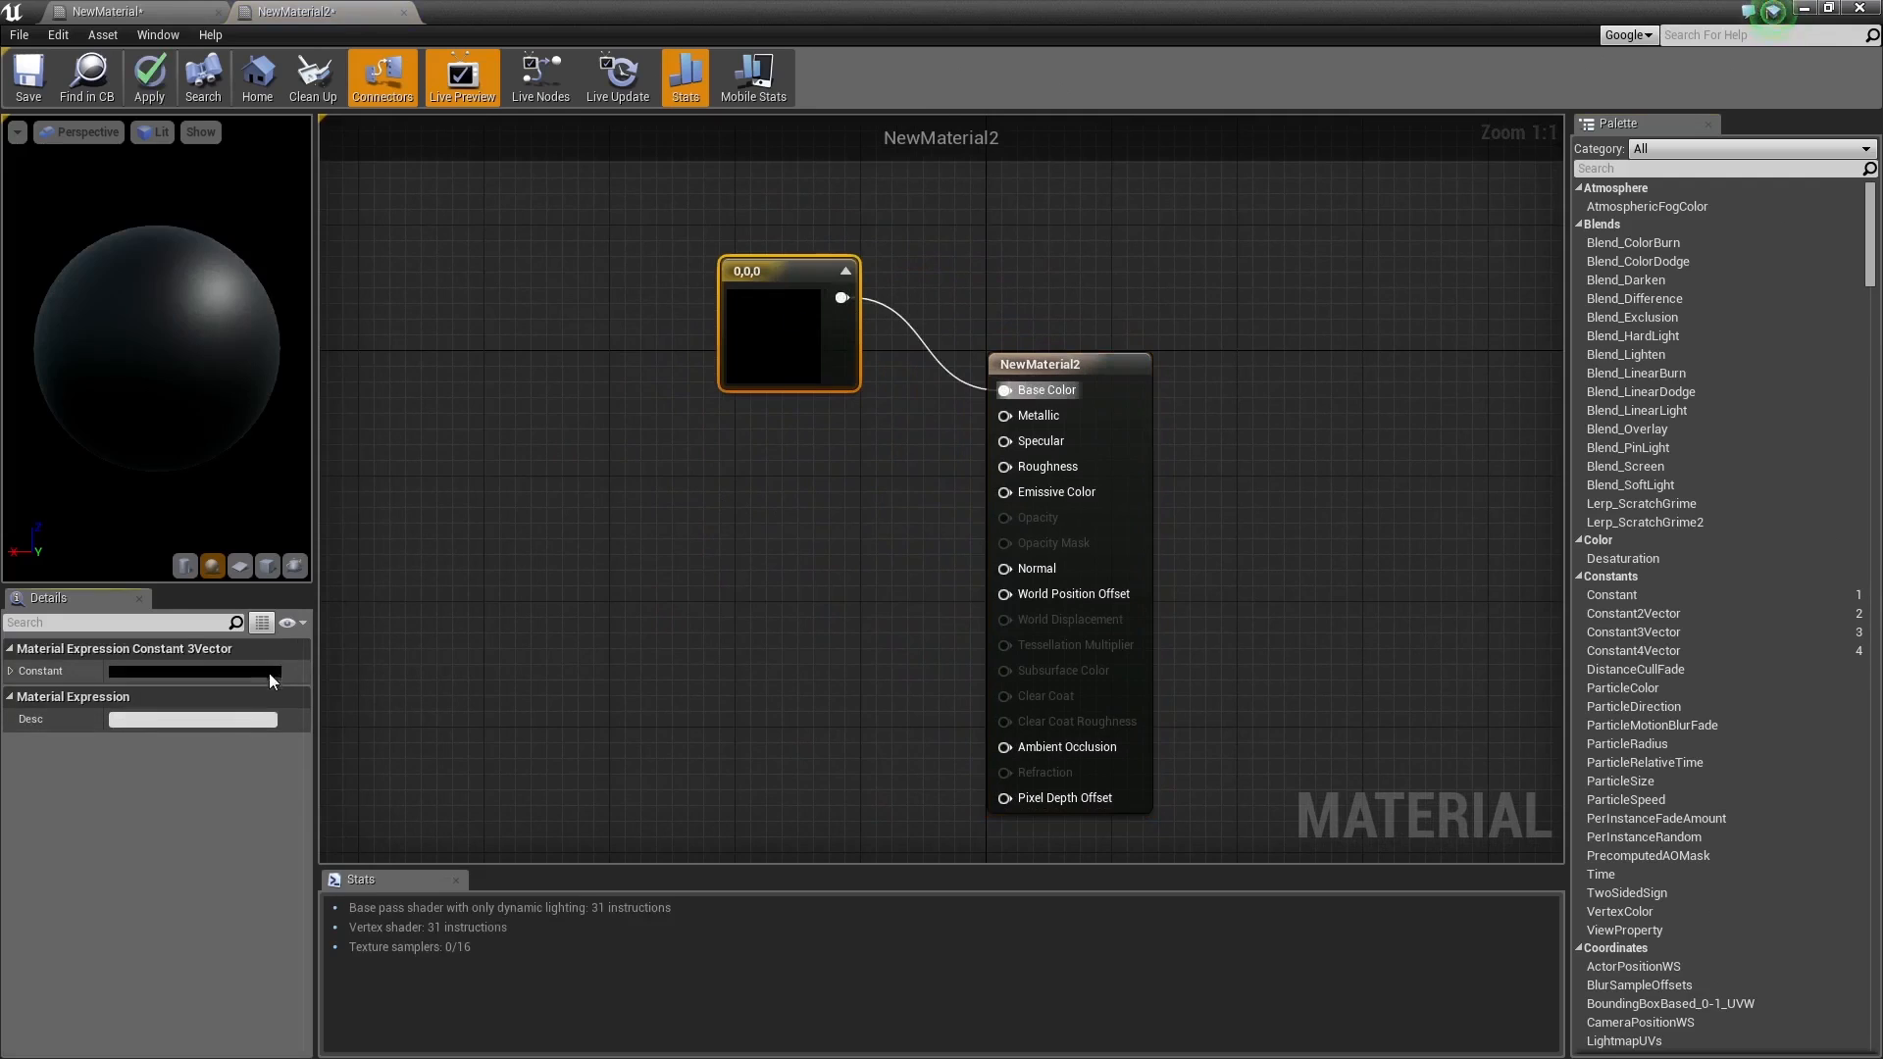
Step: Set the Constant3Vector's colour in NewMaterial2 to bright magenta, hex FF00D7FF
{"action": "left_click", "coordinate": [269, 671]}
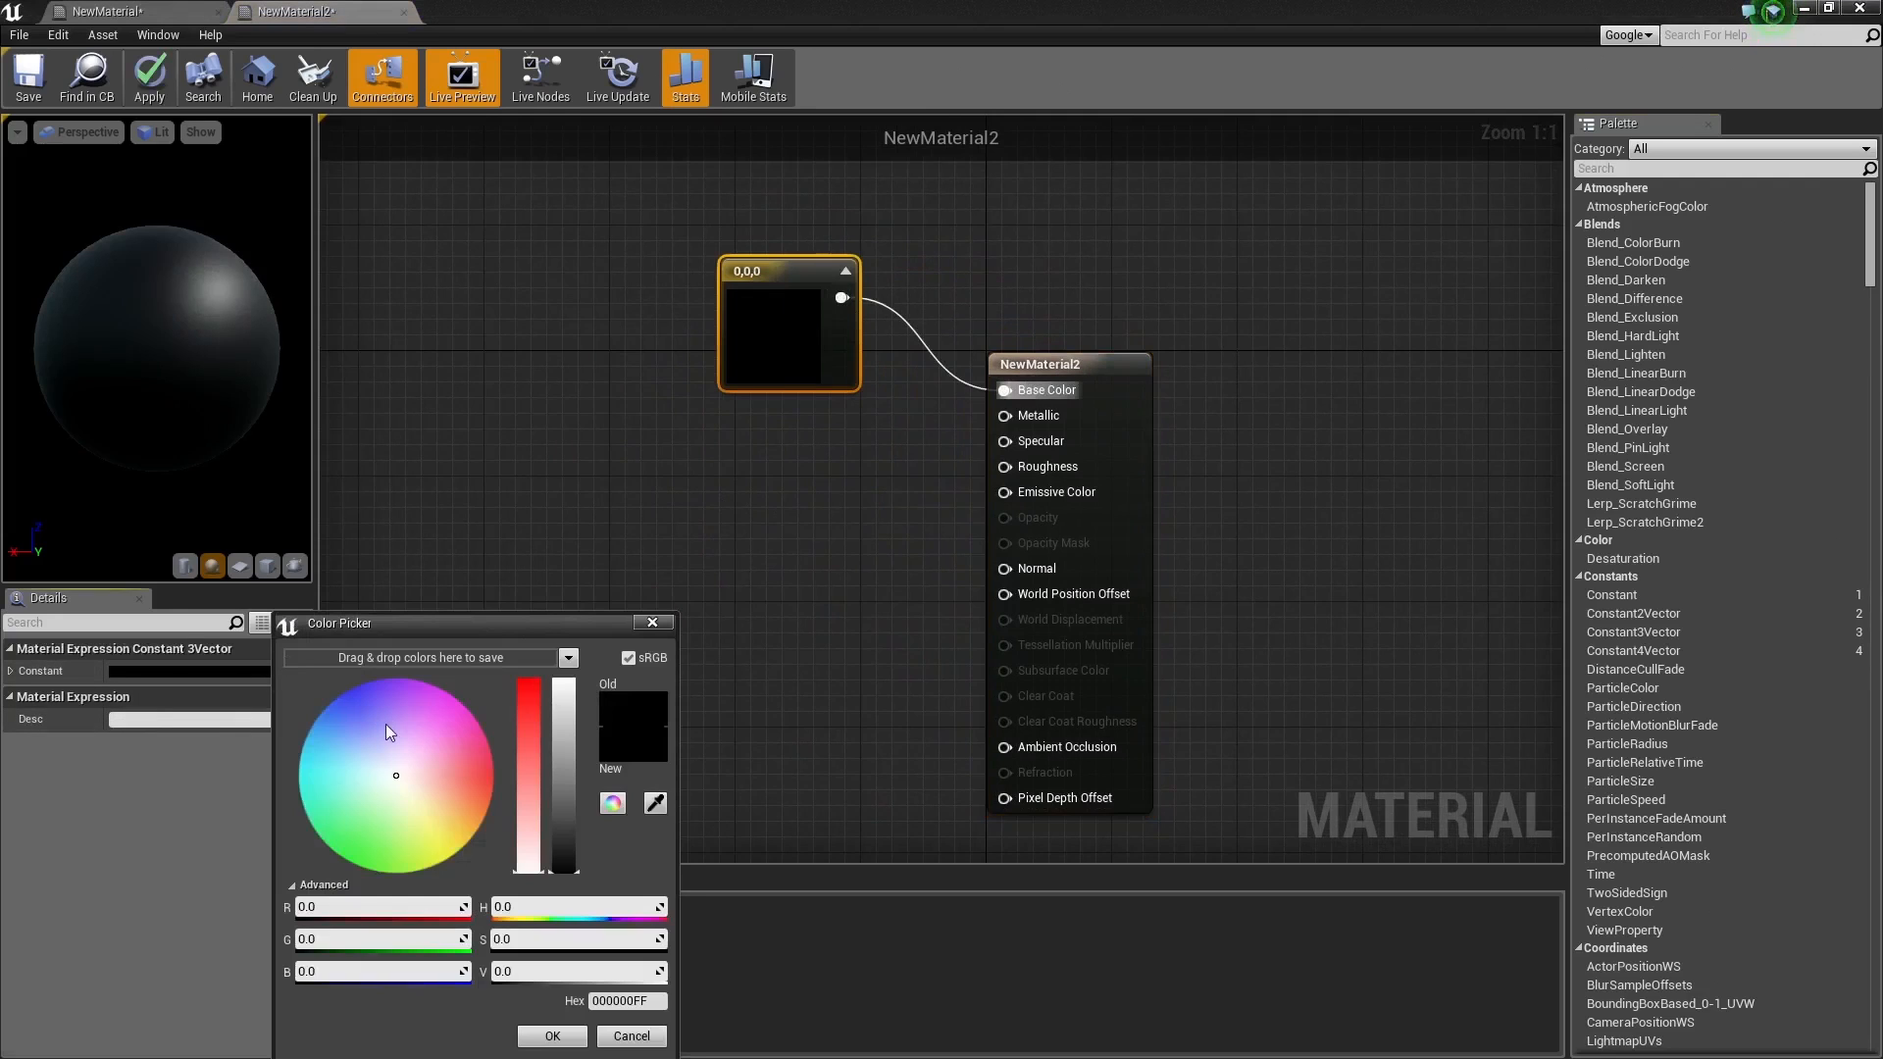
{"action": "left_click_drag", "start_coordinate": [379, 726], "coordinate": [459, 699]}
{"action": "left_click_drag", "start_coordinate": [564, 868], "coordinate": [563, 675]}
{"action": "left_click", "coordinate": [552, 1035]}
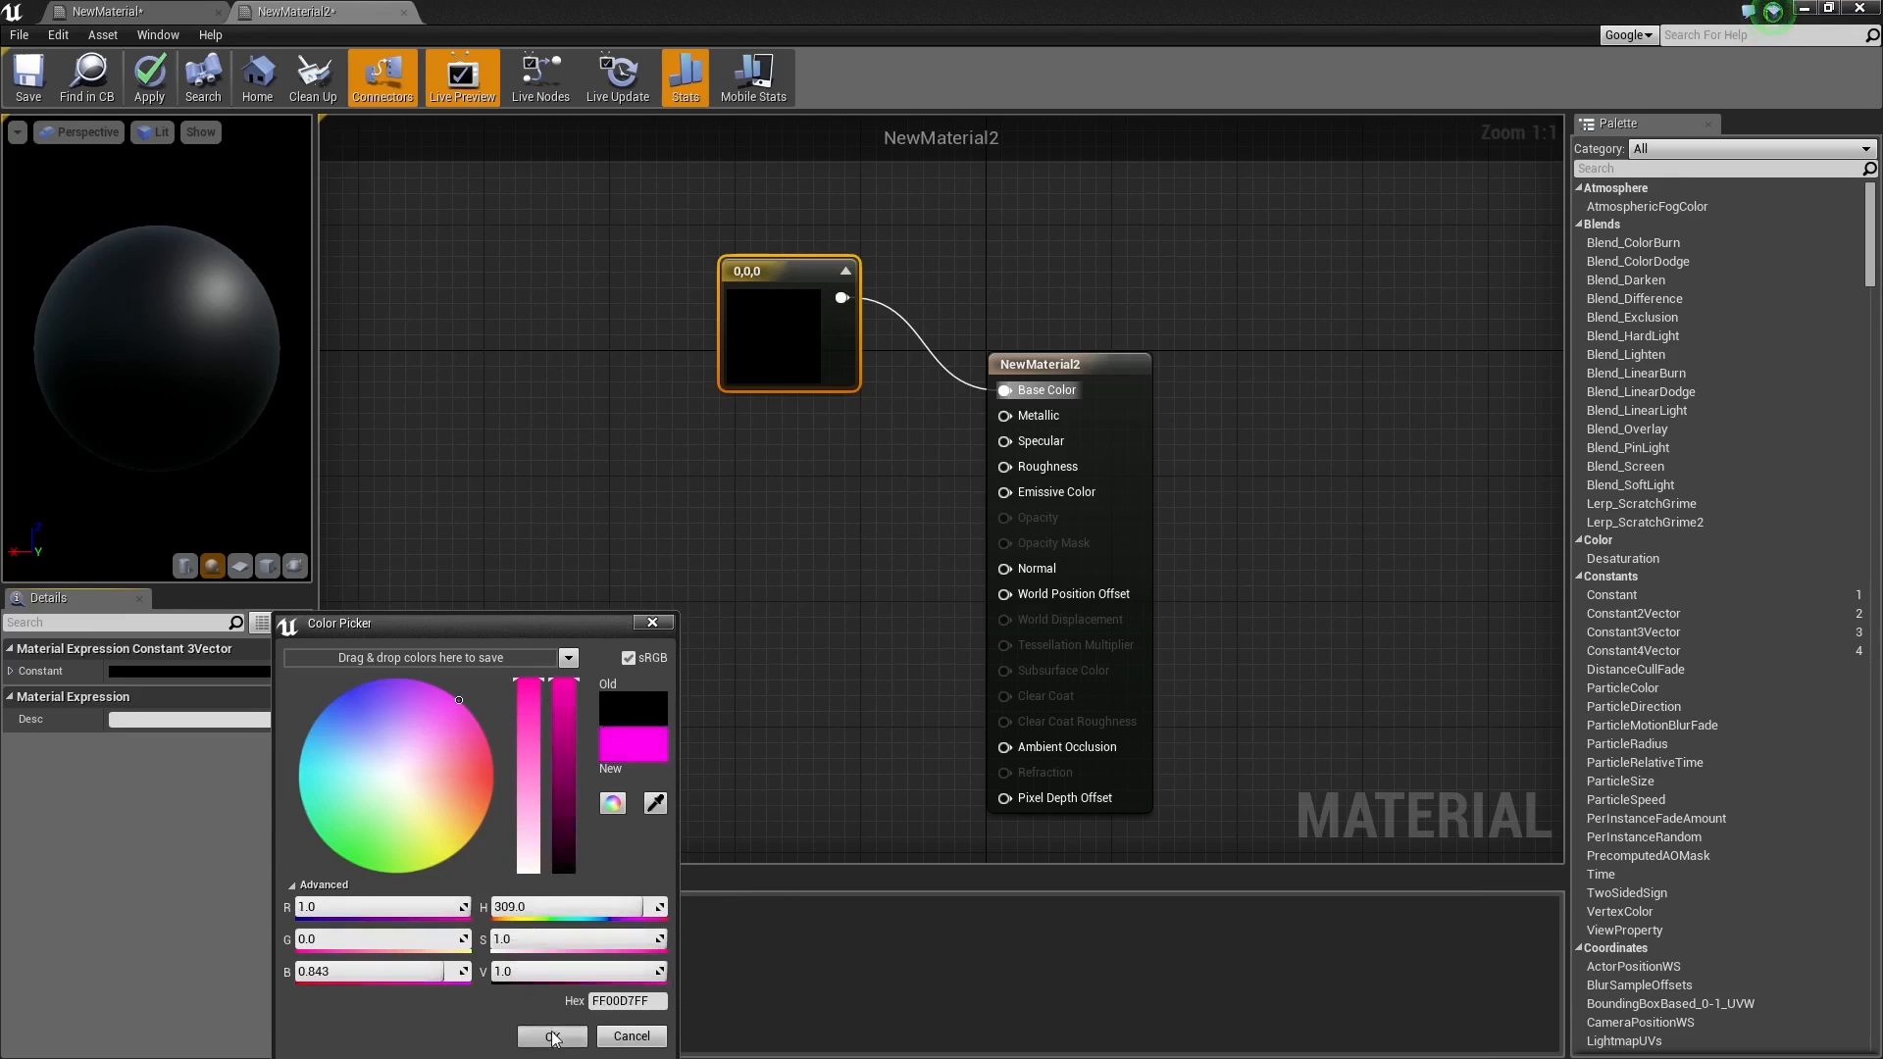
Step: Add a Constant node below the colour node, connect it to NewMaterial2's Metallic input and set its value to 1
{"action": "left_click", "coordinate": [749, 449]}
{"action": "left_click_drag", "start_coordinate": [760, 458], "coordinate": [1038, 416]}
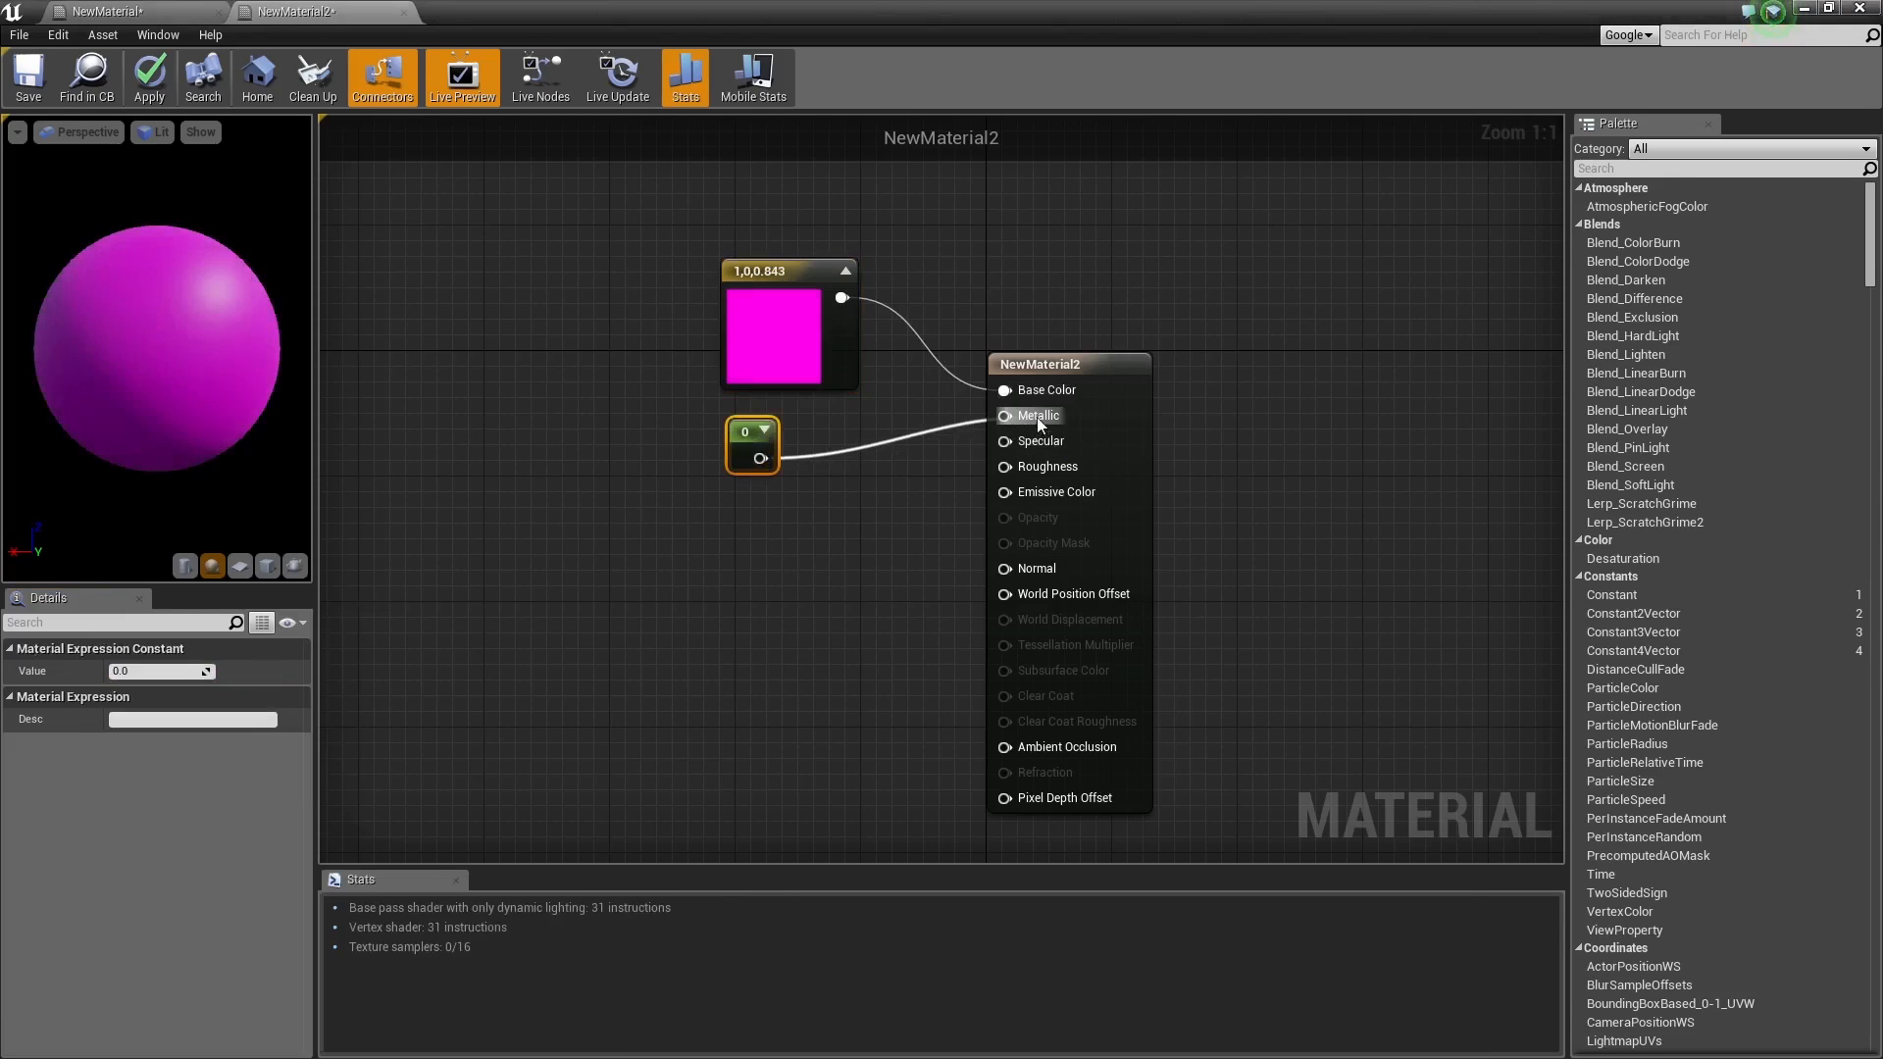
{"action": "left_click_drag", "start_coordinate": [750, 429], "coordinate": [742, 441]}
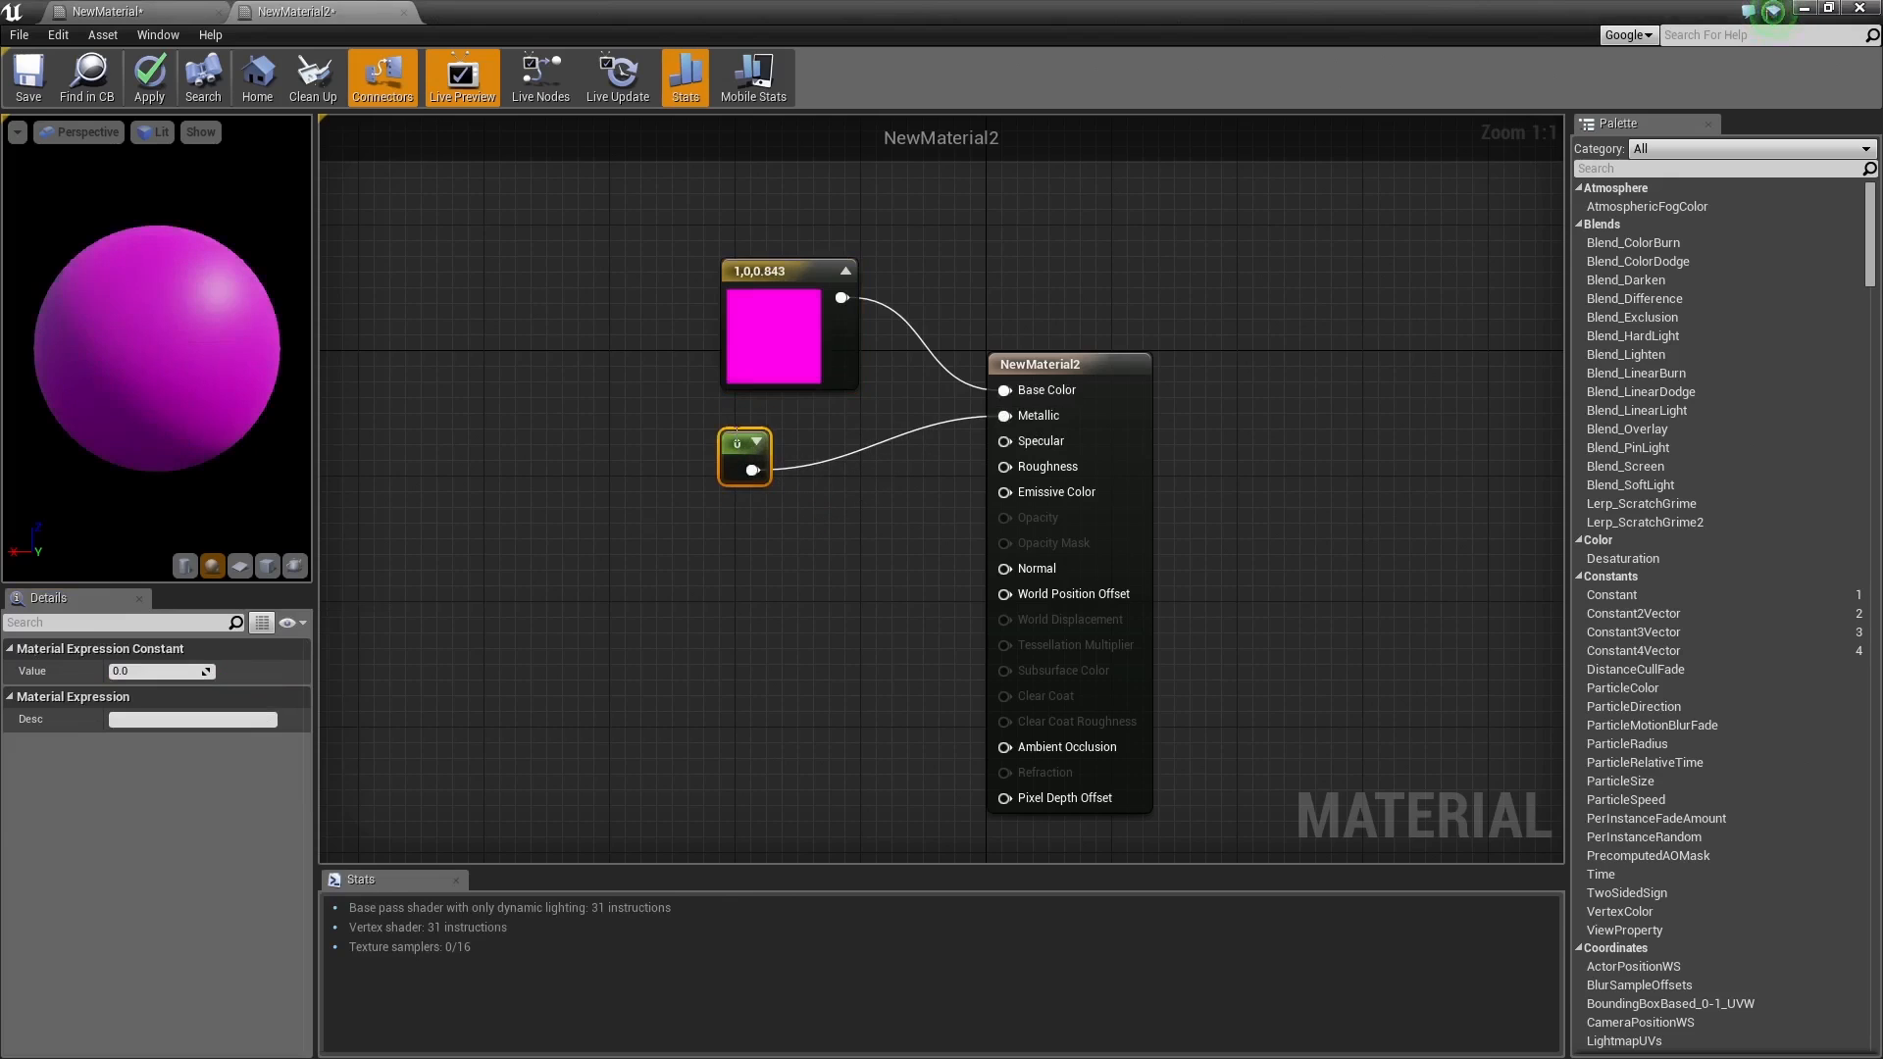
{"action": "left_click", "coordinate": [120, 673]}
{"action": "type", "text": "1"}
{"action": "key", "text": "Return"}
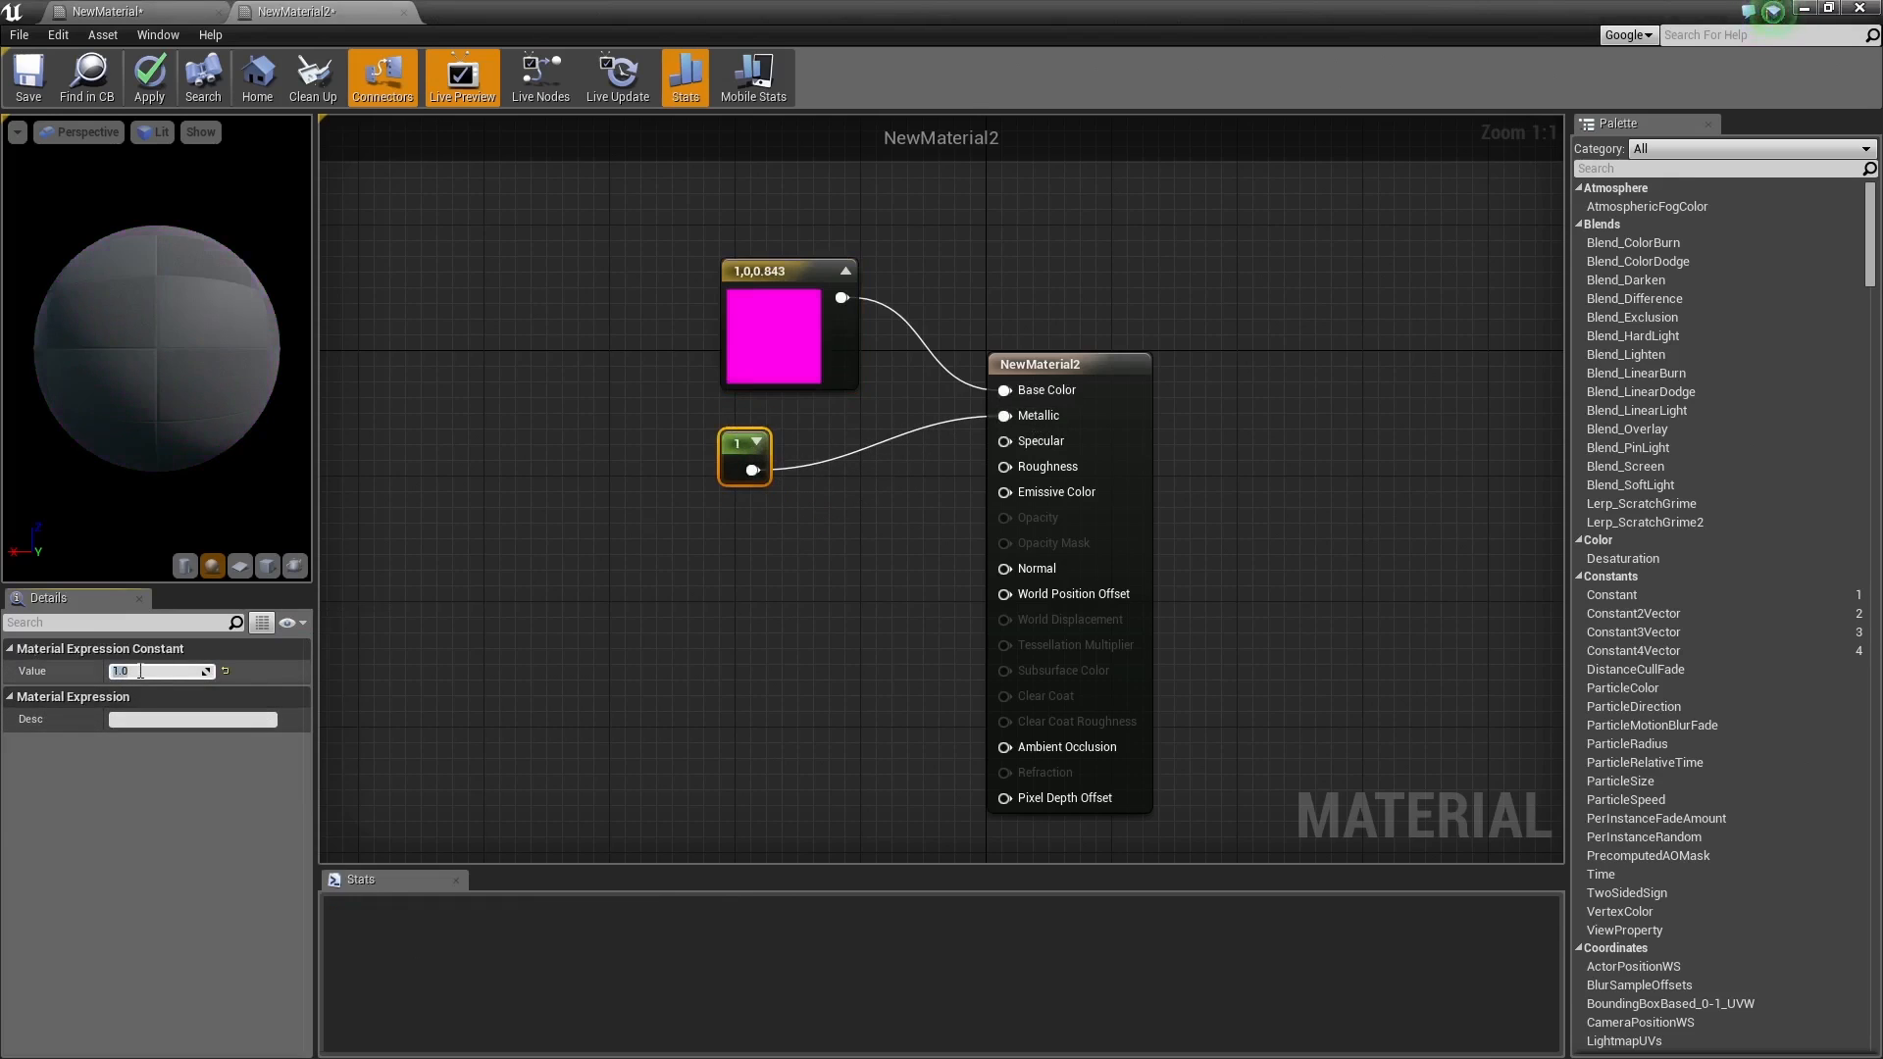
{"action": "left_click", "coordinate": [770, 554]}
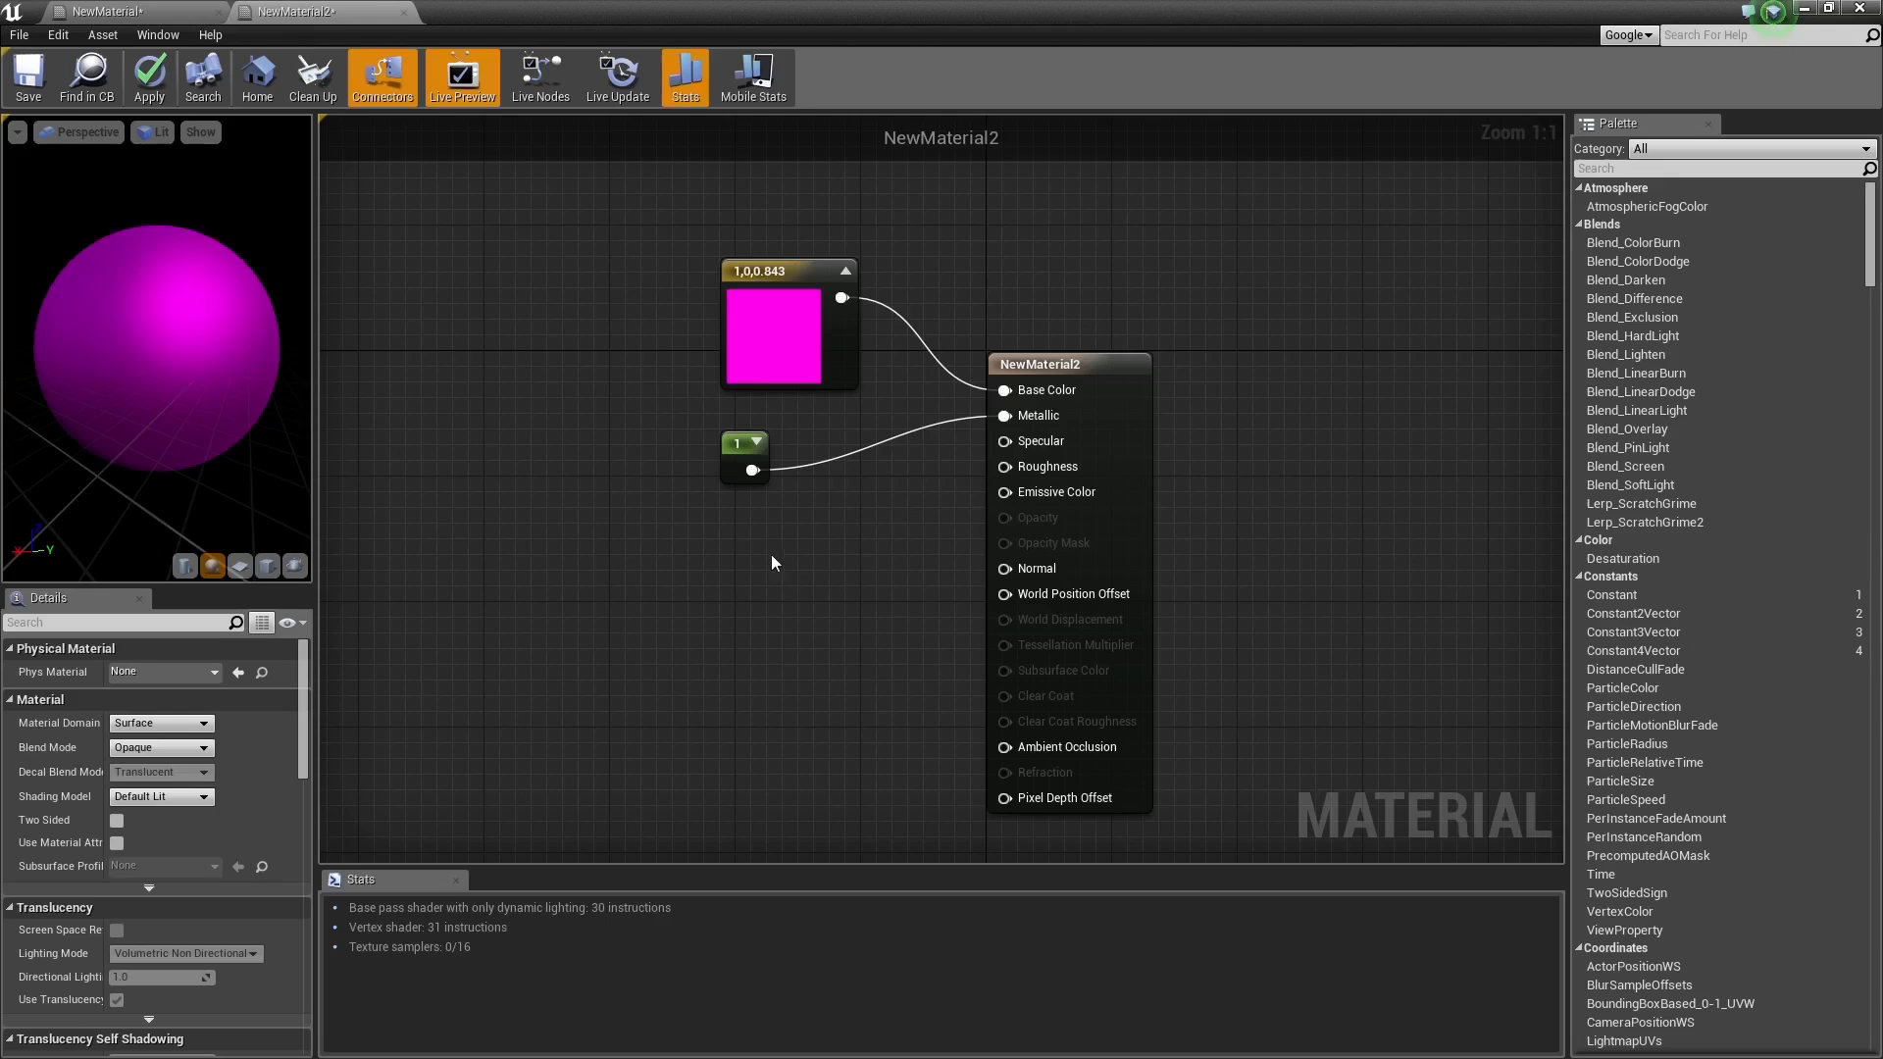
{"action": "left_click", "coordinate": [780, 550]}
{"action": "left_click_drag", "start_coordinate": [827, 580], "coordinate": [1020, 494]}
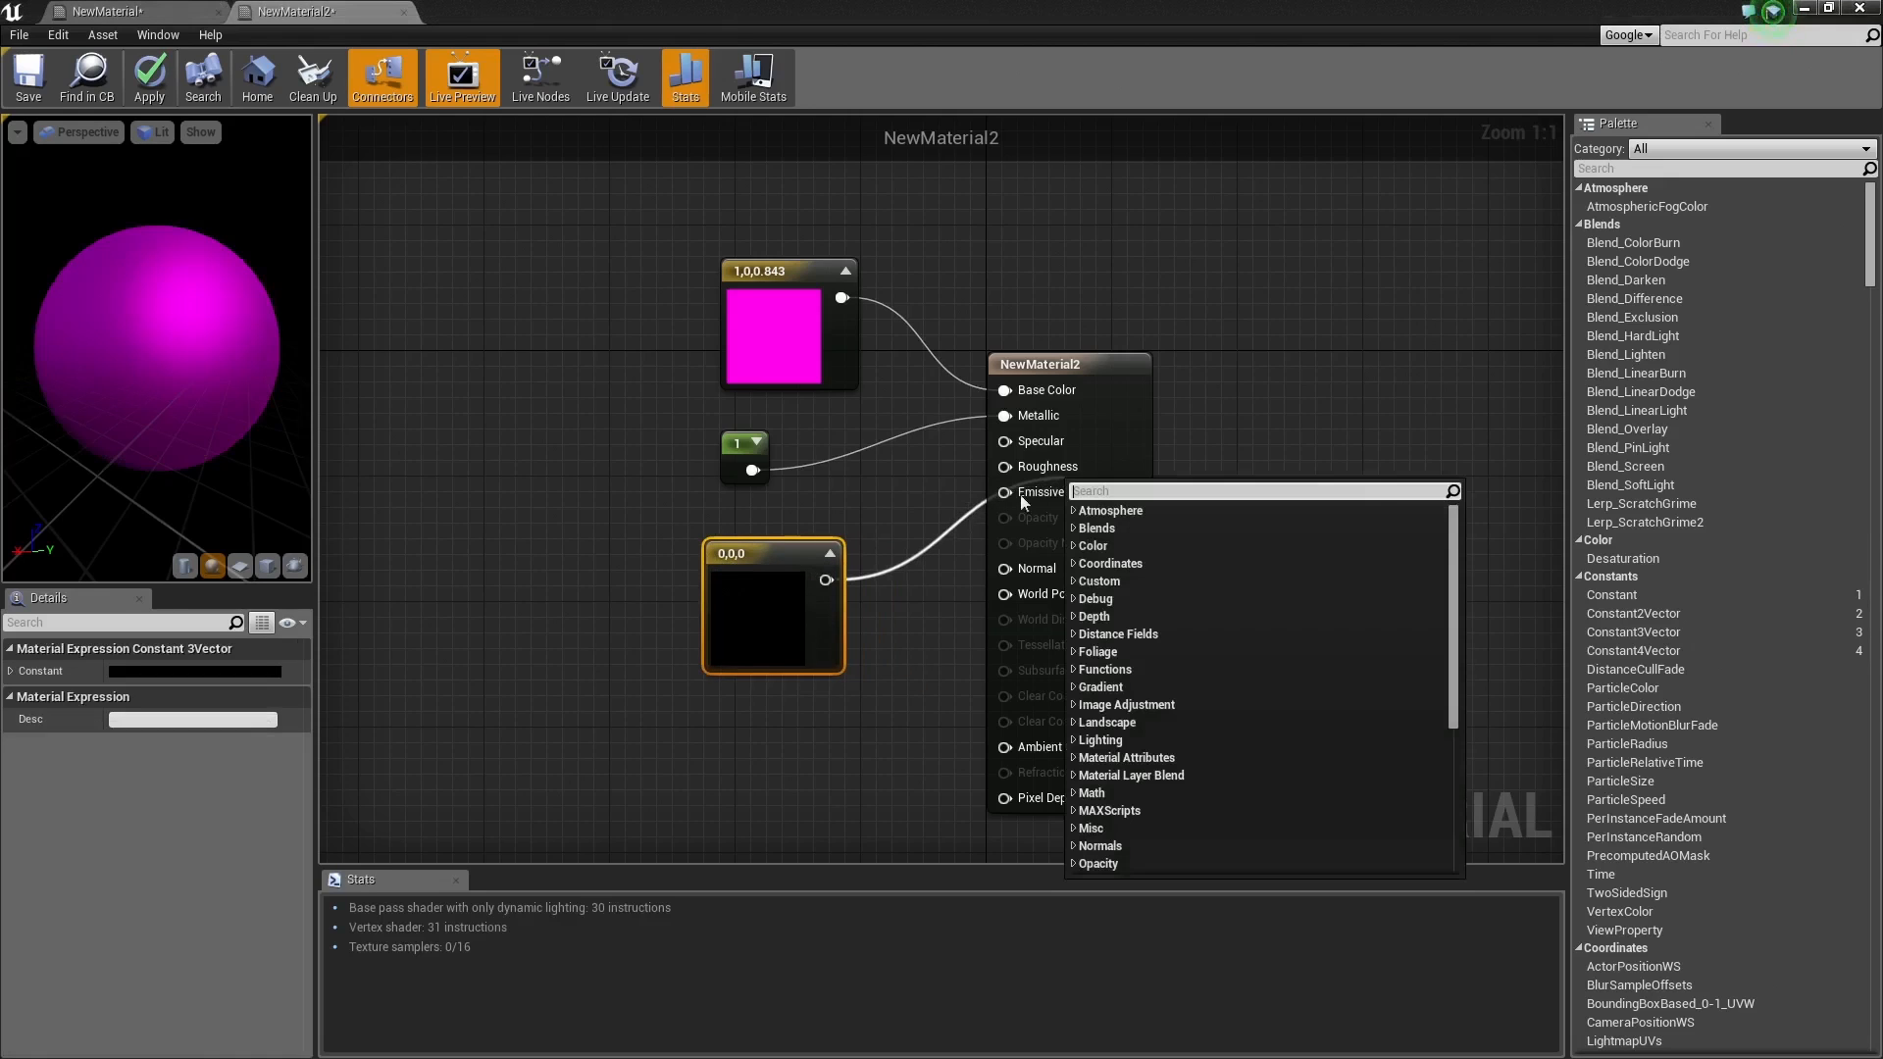
{"action": "left_click", "coordinate": [825, 577]}
{"action": "key", "text": "Delete"}
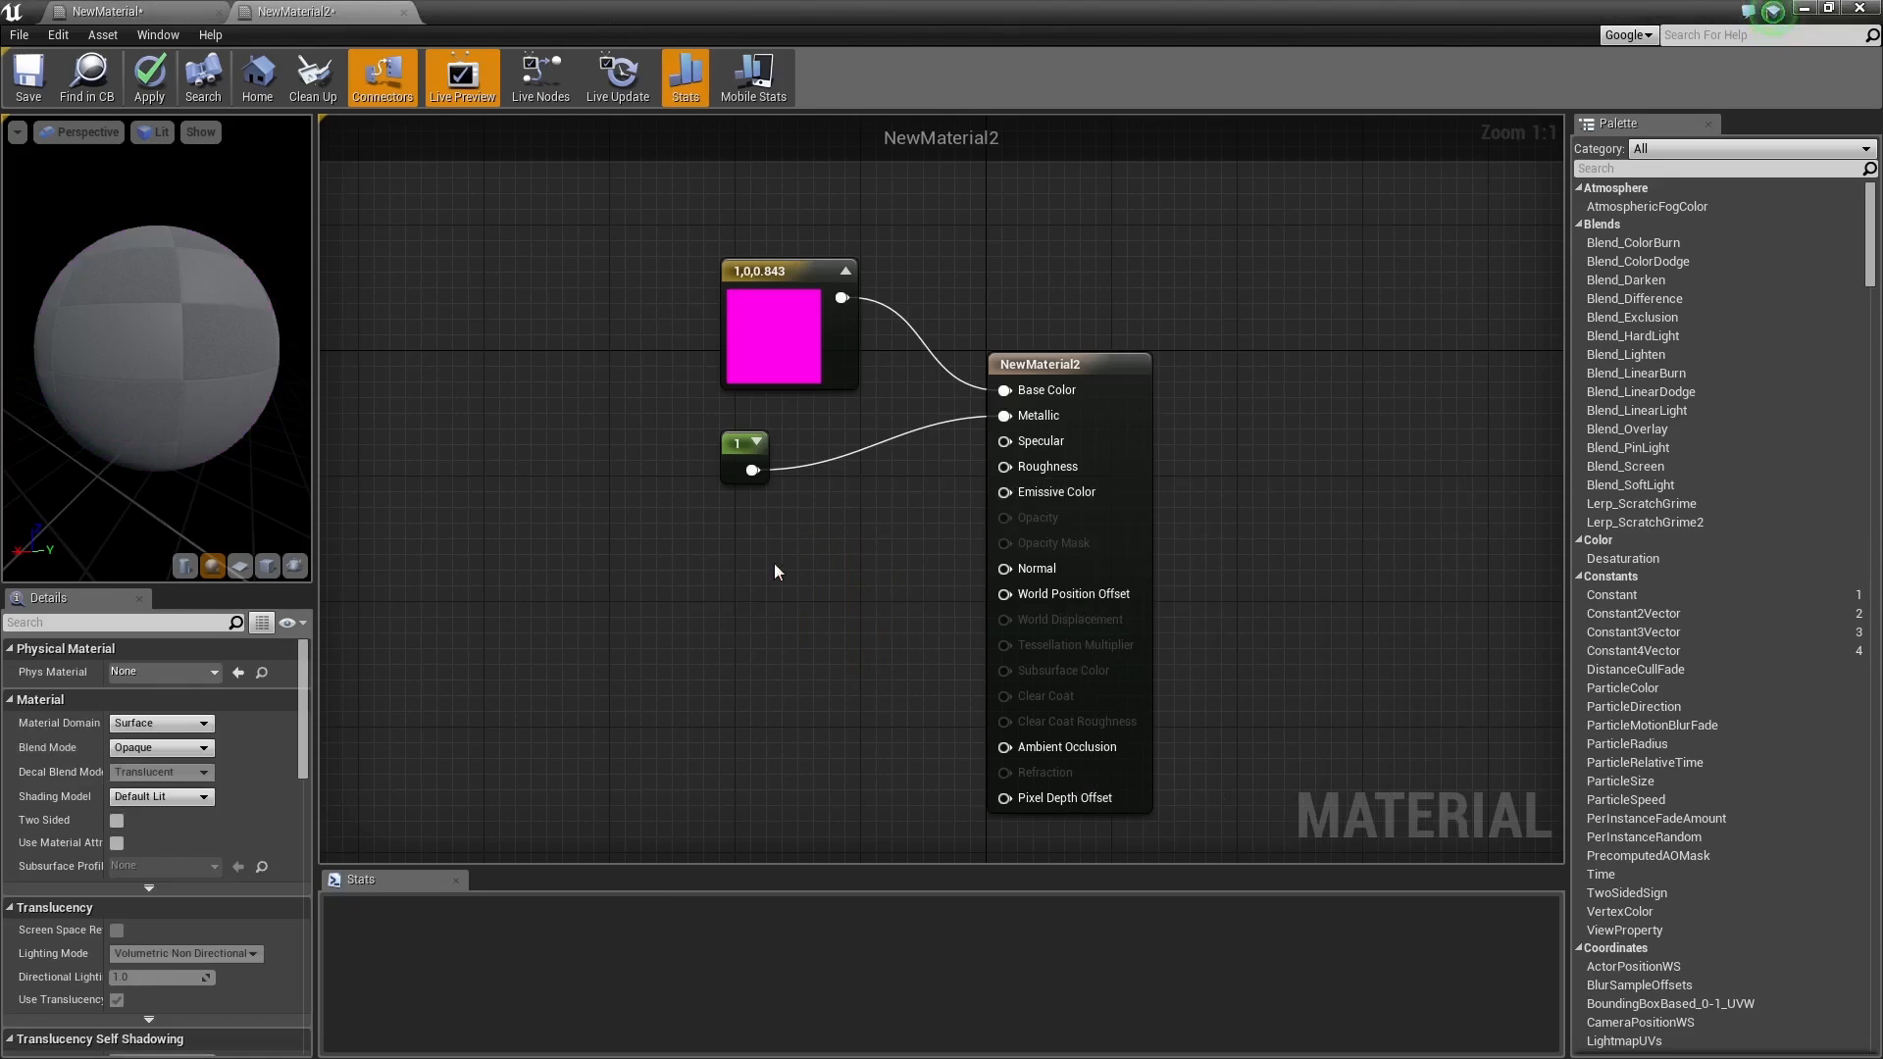
Step: Add a second Constant node below the Metallic one and connect it to NewMaterial2's Roughness input
{"action": "key", "text": "1"}
{"action": "left_click", "coordinate": [757, 556]}
{"action": "left_click_drag", "start_coordinate": [789, 595], "coordinate": [1032, 462]}
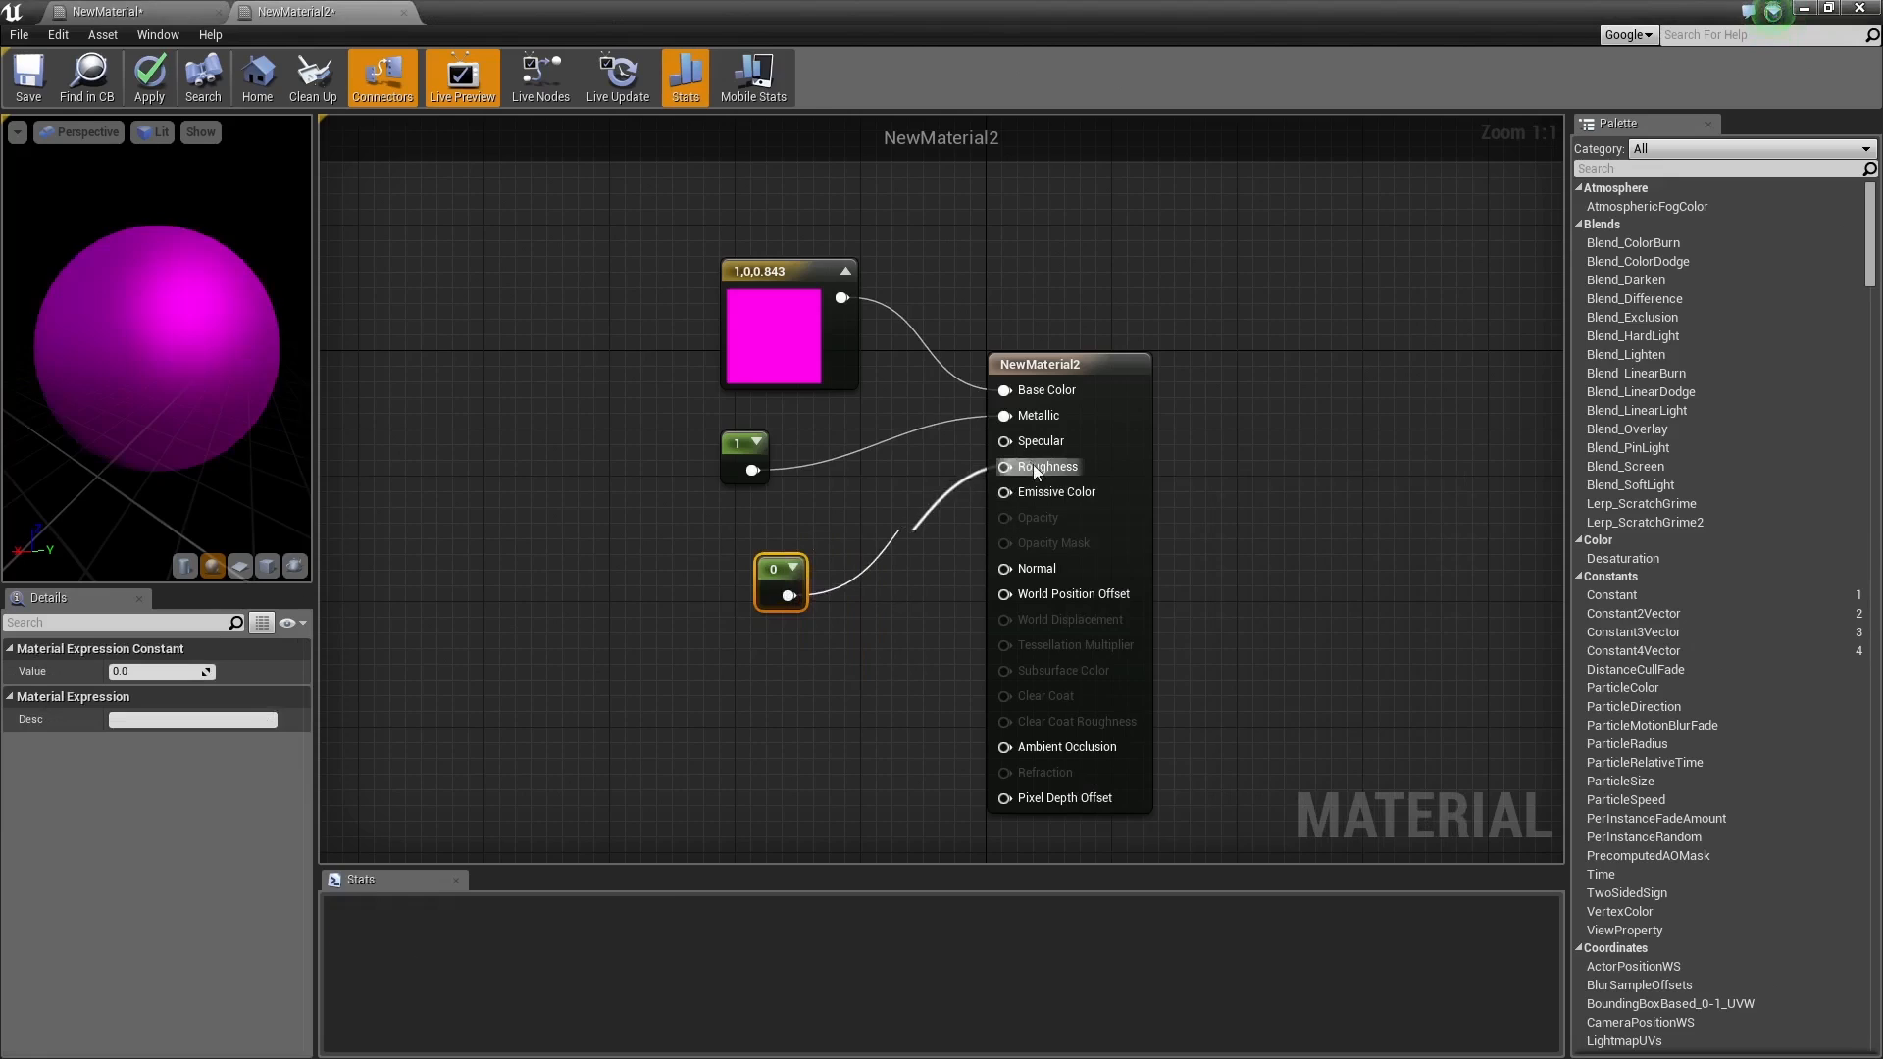
{"action": "left_click", "coordinate": [147, 670]}
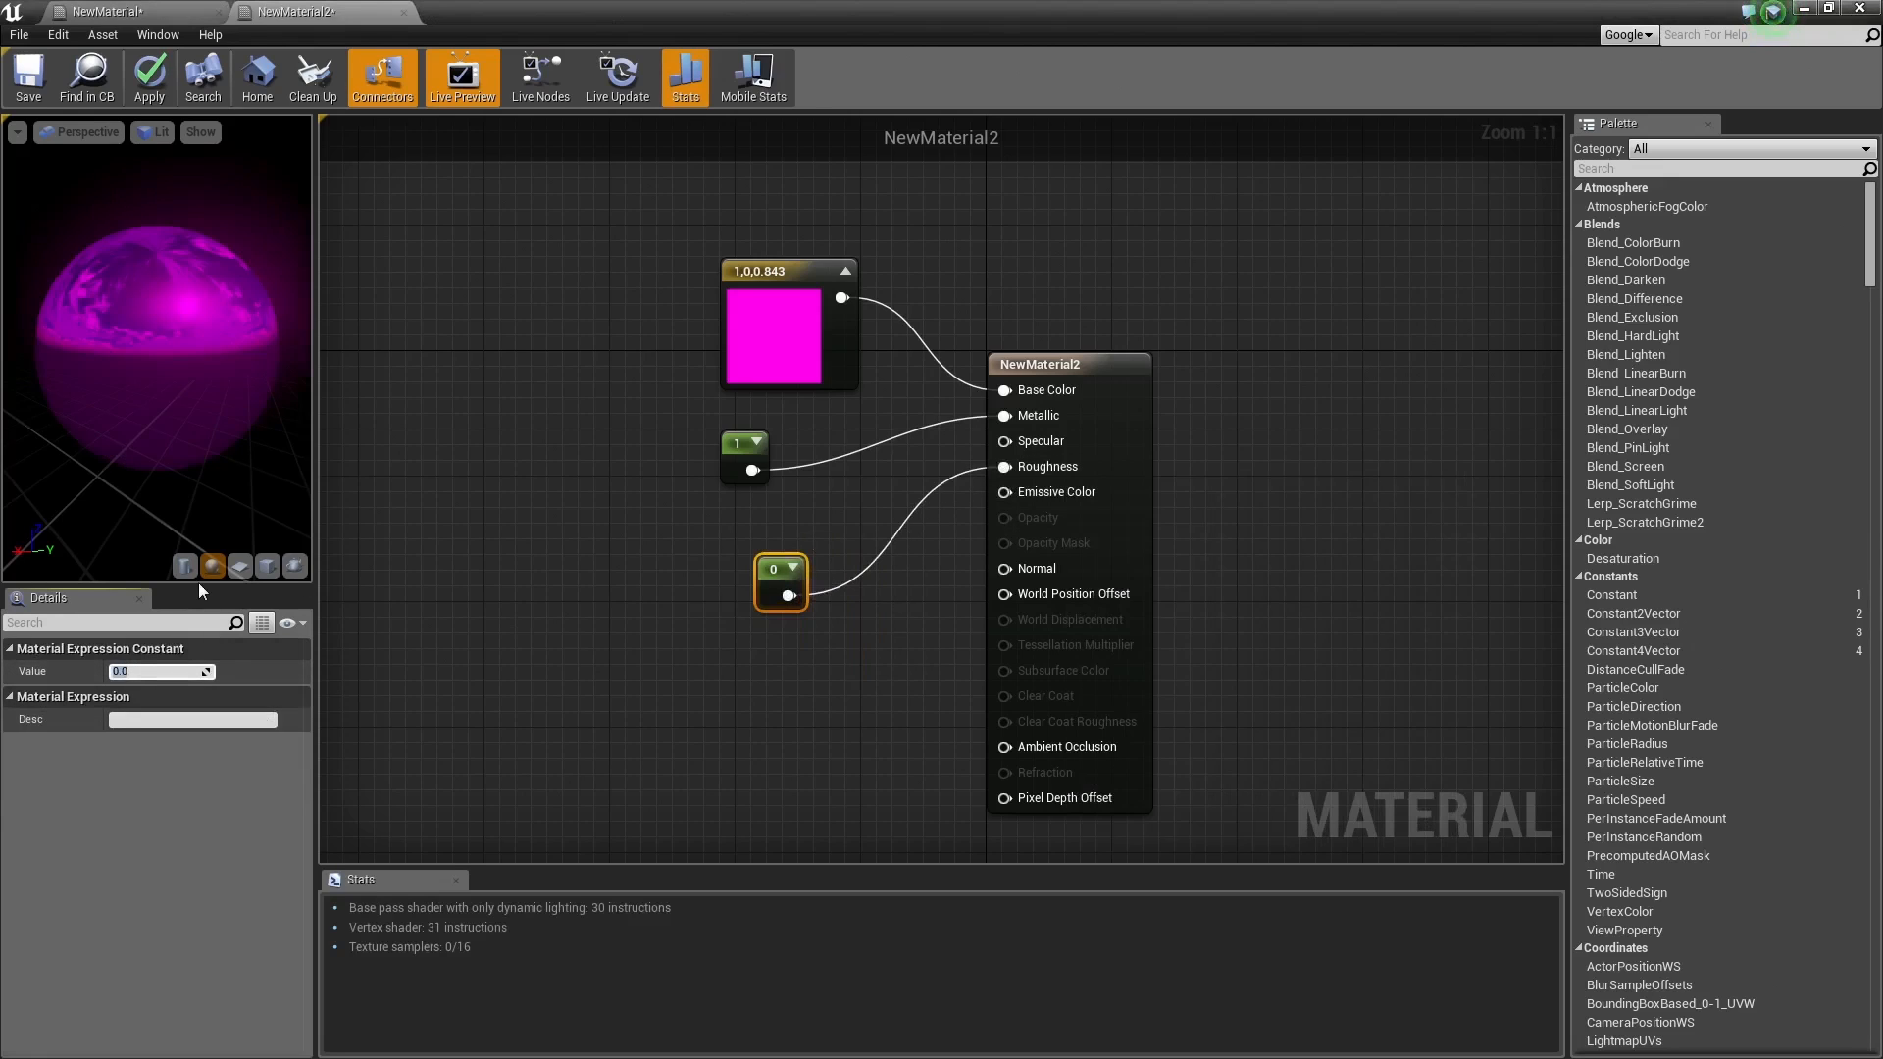
Step: Set NewMaterial2's Roughness constant to 0.35 and apply the material changes
{"action": "type", "text": "0.35"}
{"action": "key", "text": "Return"}
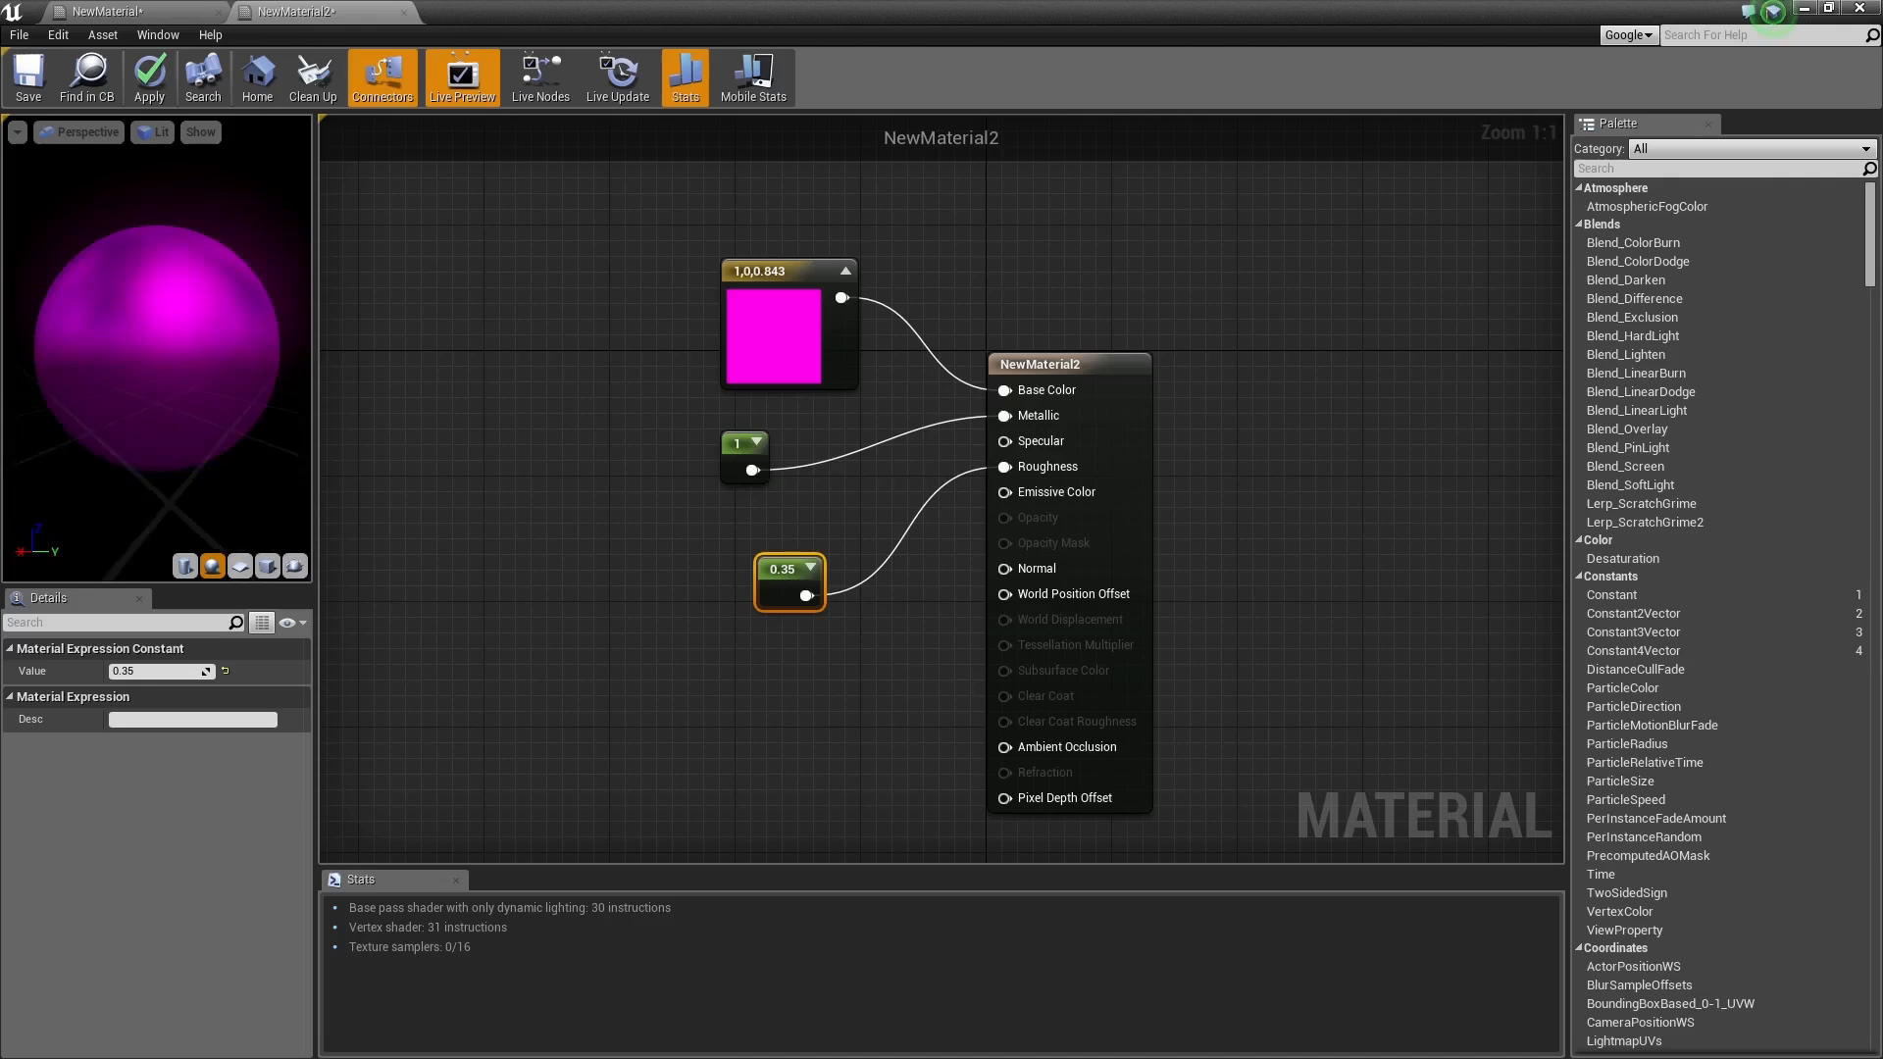
{"action": "left_click", "coordinate": [145, 82]}
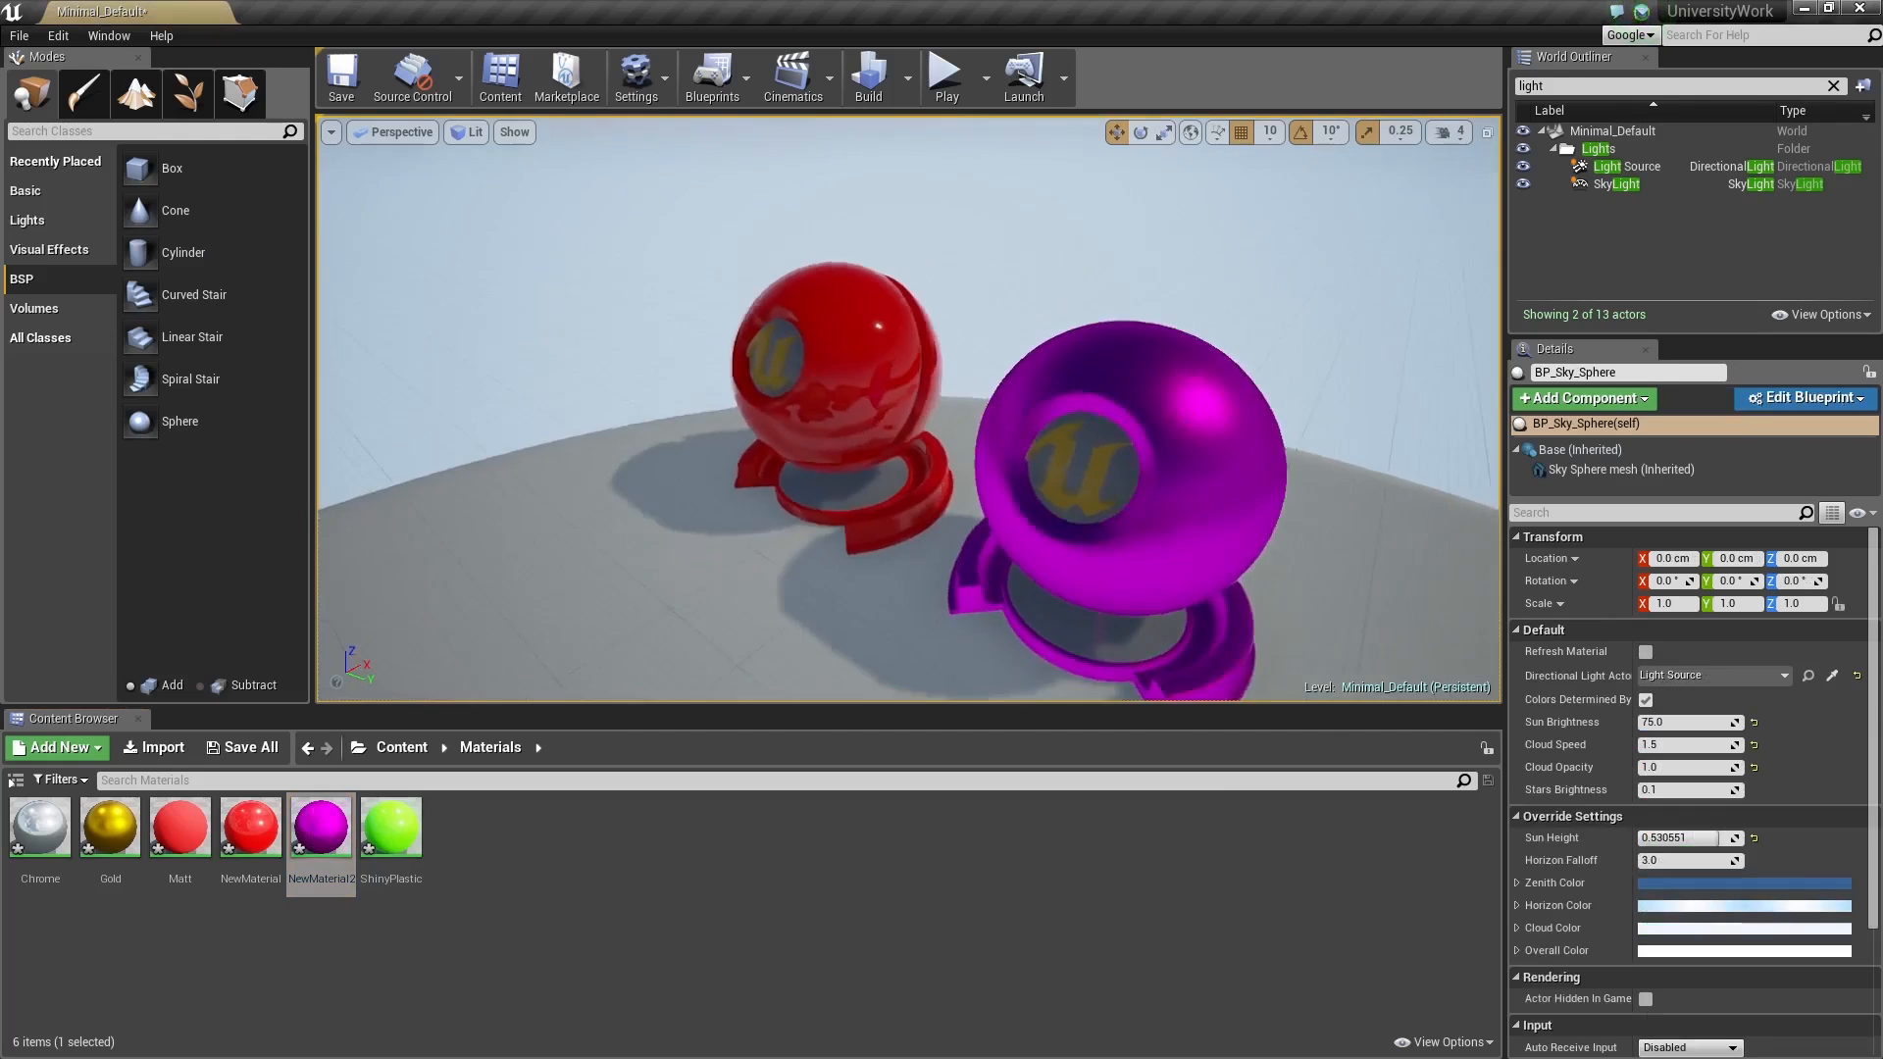
Step: Duplicate the magenta preview mesh in the level and place the copy beyond it along the Y axis, at Y 760 cm
{"action": "mouse_move", "coordinate": [834, 403]}
{"action": "right_mouse_down"}
{"action": "mouse_move", "coordinate": [730, 406]}
{"action": "mouse_move", "coordinate": [929, 400]}
{"action": "mouse_move", "coordinate": [834, 403]}
{"action": "right_mouse_up"}
{"action": "left_click", "coordinate": [828, 532]}
{"action": "right_click_drag", "start_coordinate": [829, 532], "coordinate": [786, 545]}
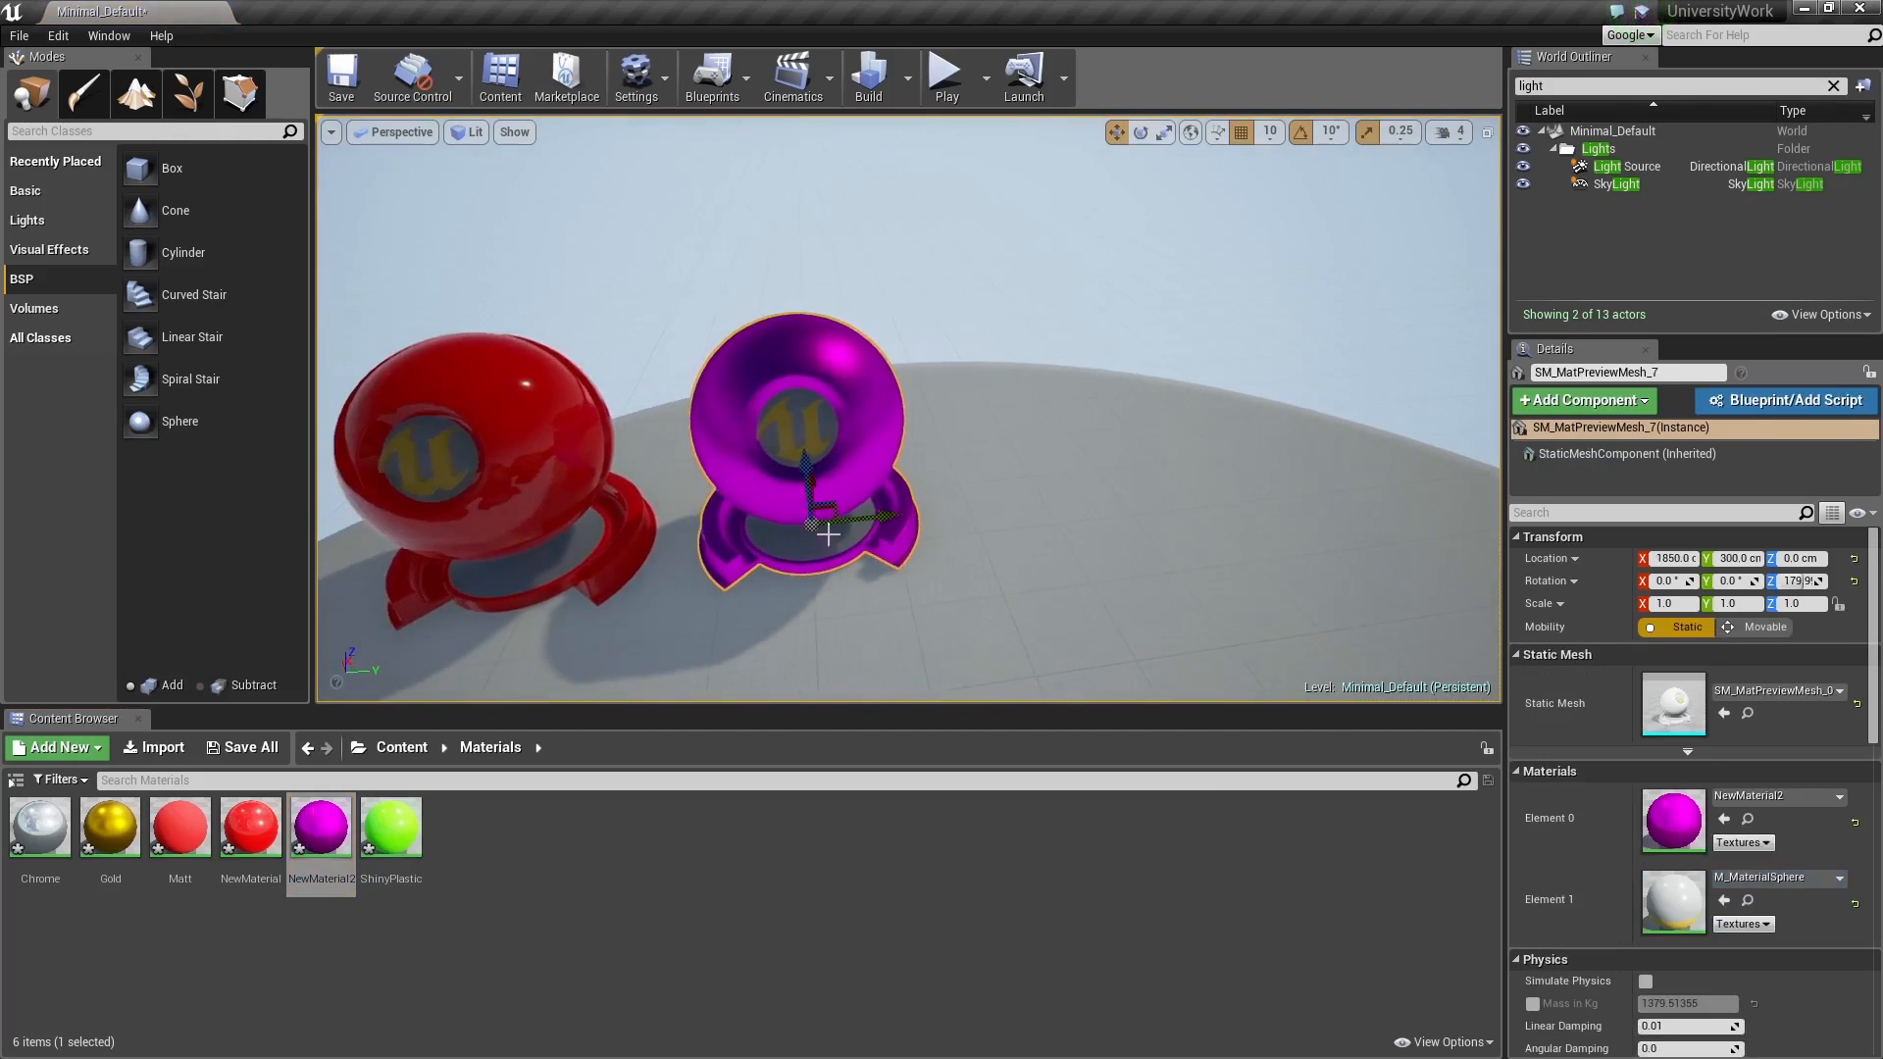
{"action": "left_click_drag", "start_coordinate": [855, 515], "coordinate": [1151, 487]}
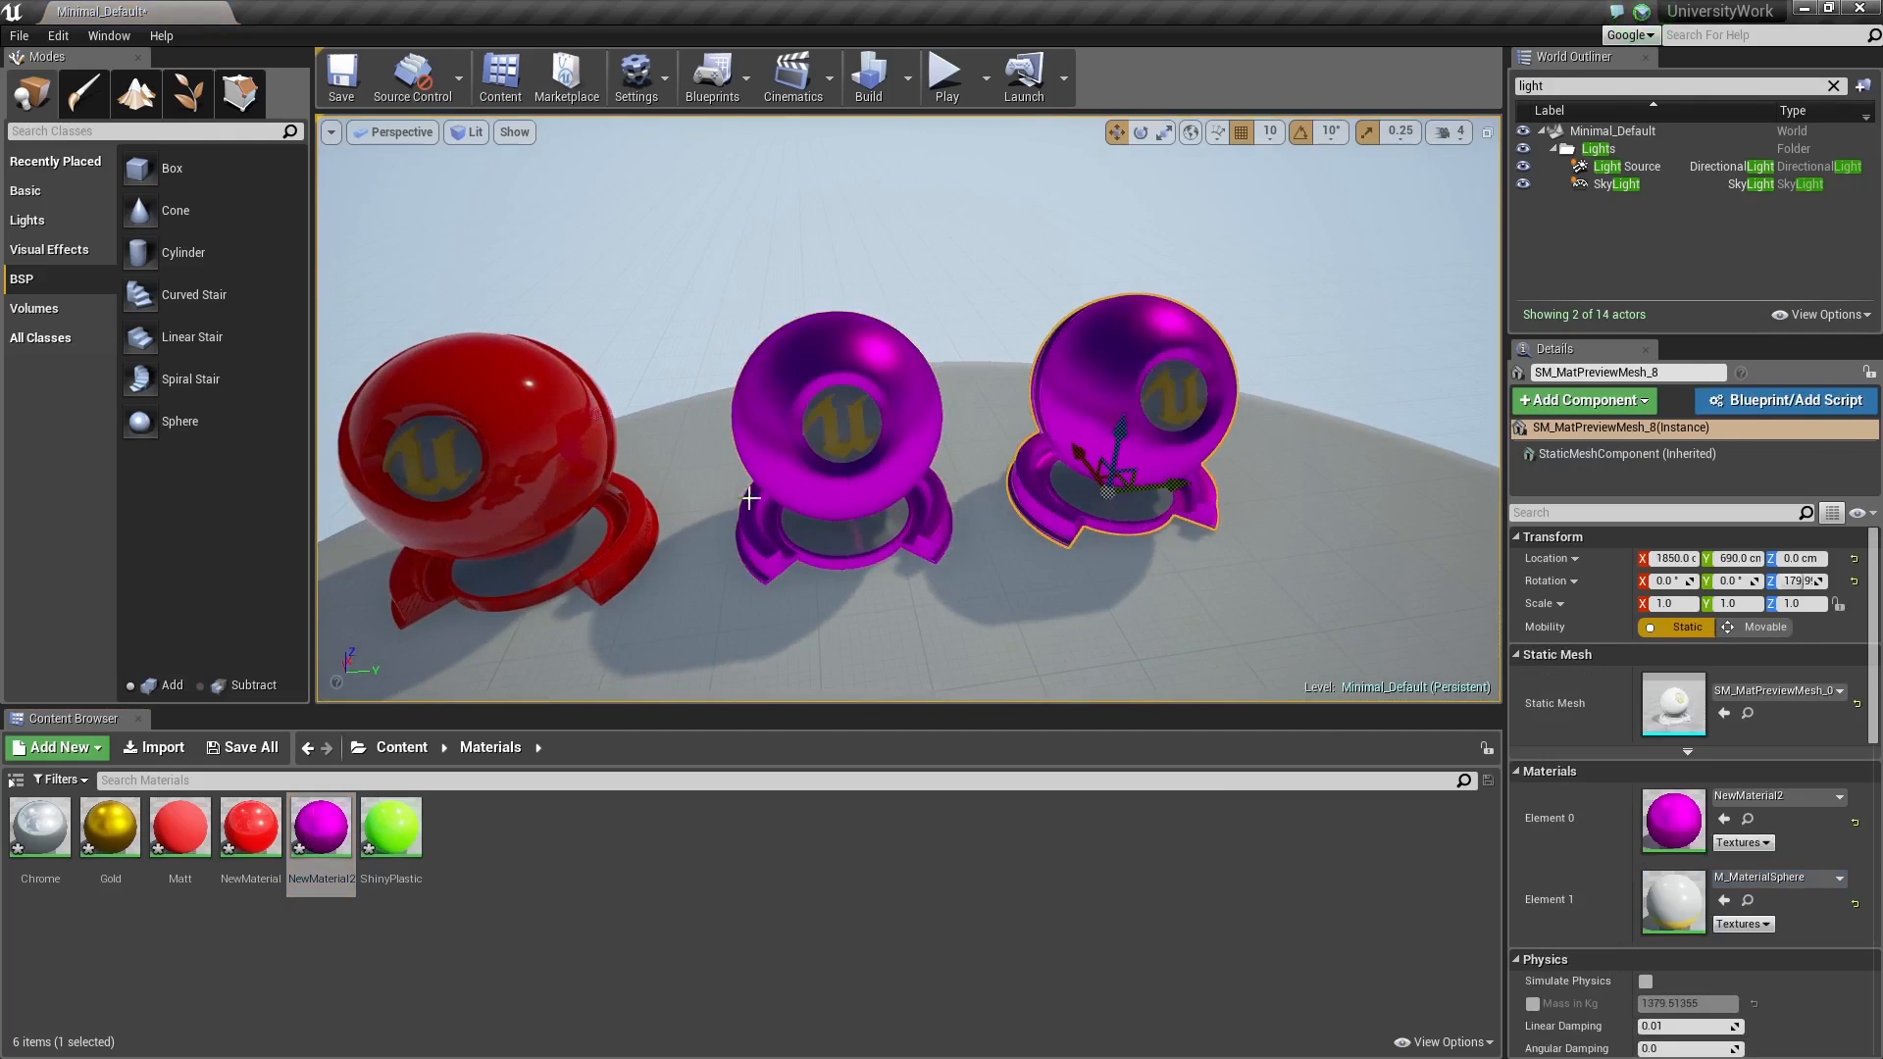
{"action": "left_click", "coordinate": [593, 474]}
{"action": "left_click", "coordinate": [787, 445], "text": "ctrl"}
{"action": "left_click", "coordinate": [1051, 455], "text": "ctrl"}
{"action": "right_click_drag", "start_coordinate": [1143, 478], "coordinate": [1108, 477]}
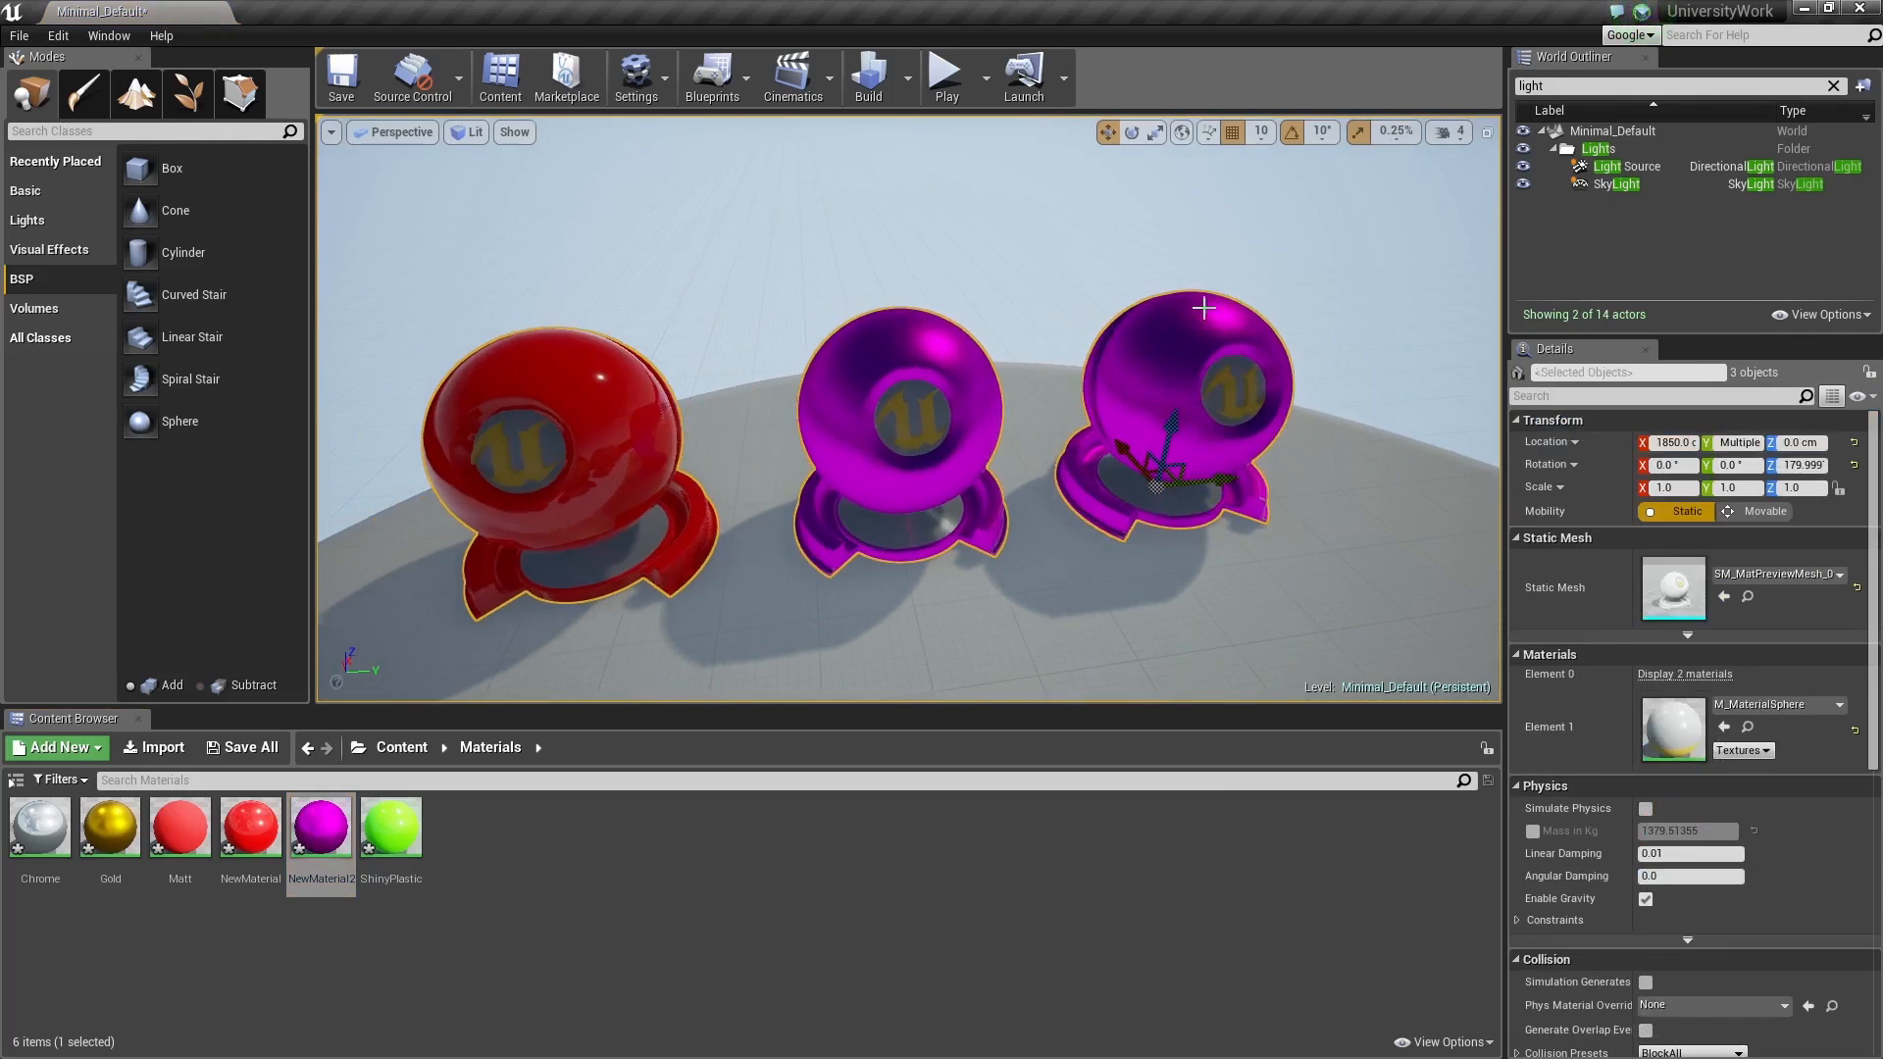
{"action": "left_click", "coordinate": [1202, 307]}
{"action": "right_click_drag", "start_coordinate": [1239, 285], "coordinate": [1292, 285]}
Step: Create a new material in the Materials folder with its default name and open it for editing
{"action": "right_click", "coordinate": [473, 802]}
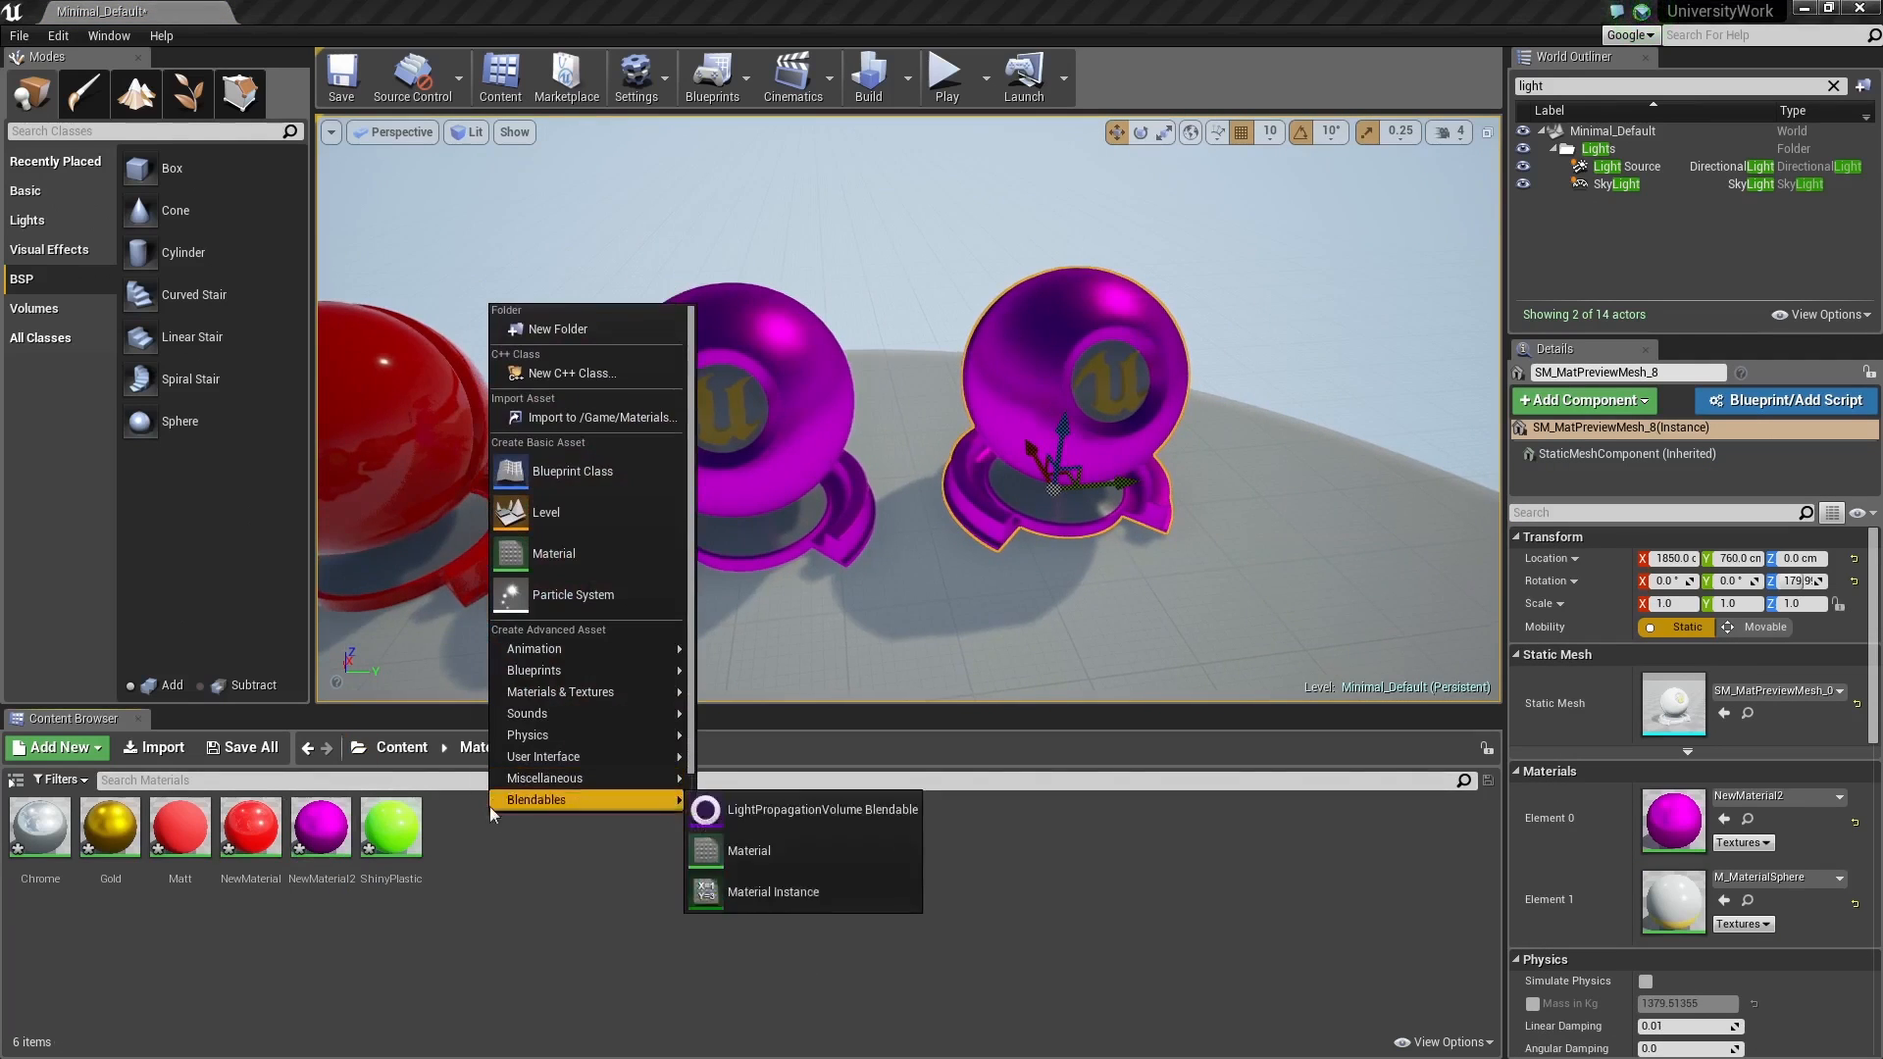
{"action": "left_click", "coordinate": [522, 547]}
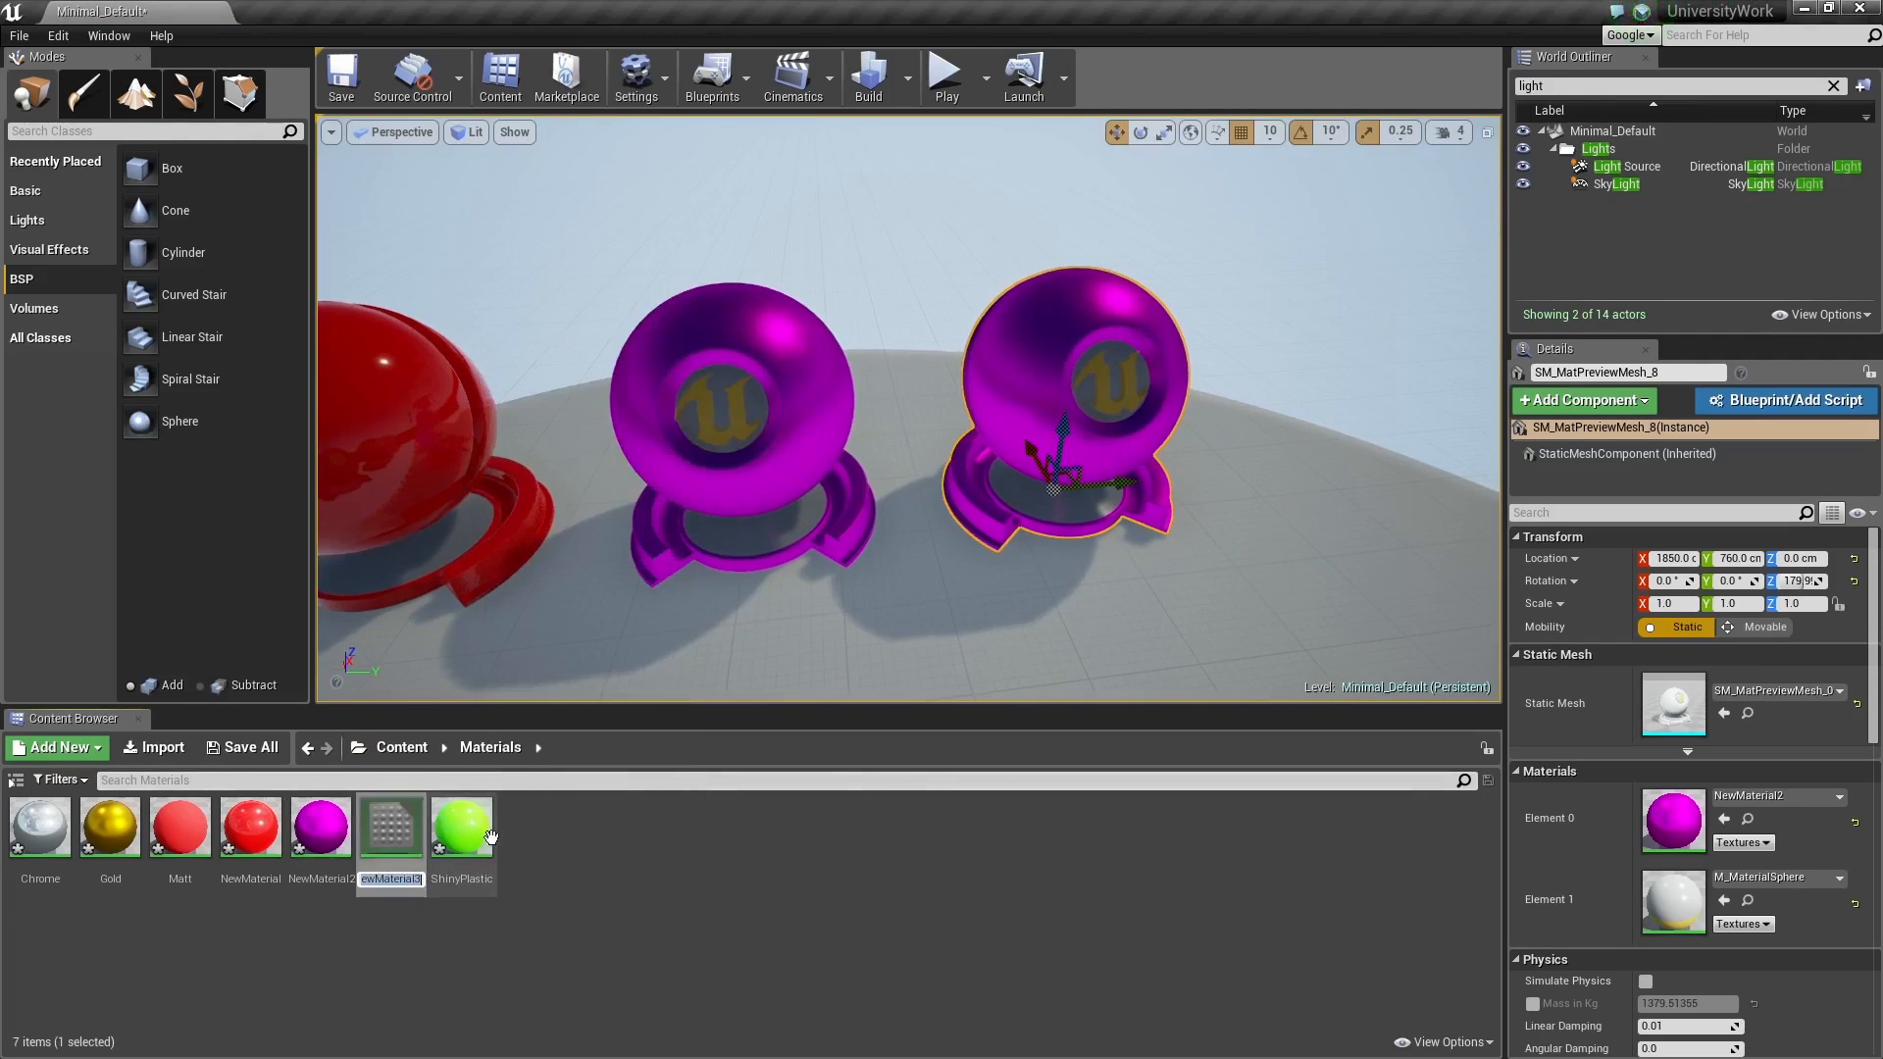
{"action": "double_click", "coordinate": [404, 861]}
Step: Add a Constant3Vector node beside NewMaterial3's main node and connect it to Base Color
{"action": "key", "text": "3"}
{"action": "left_click", "coordinate": [636, 272]}
{"action": "left_click_drag", "start_coordinate": [771, 308], "coordinate": [908, 292]}
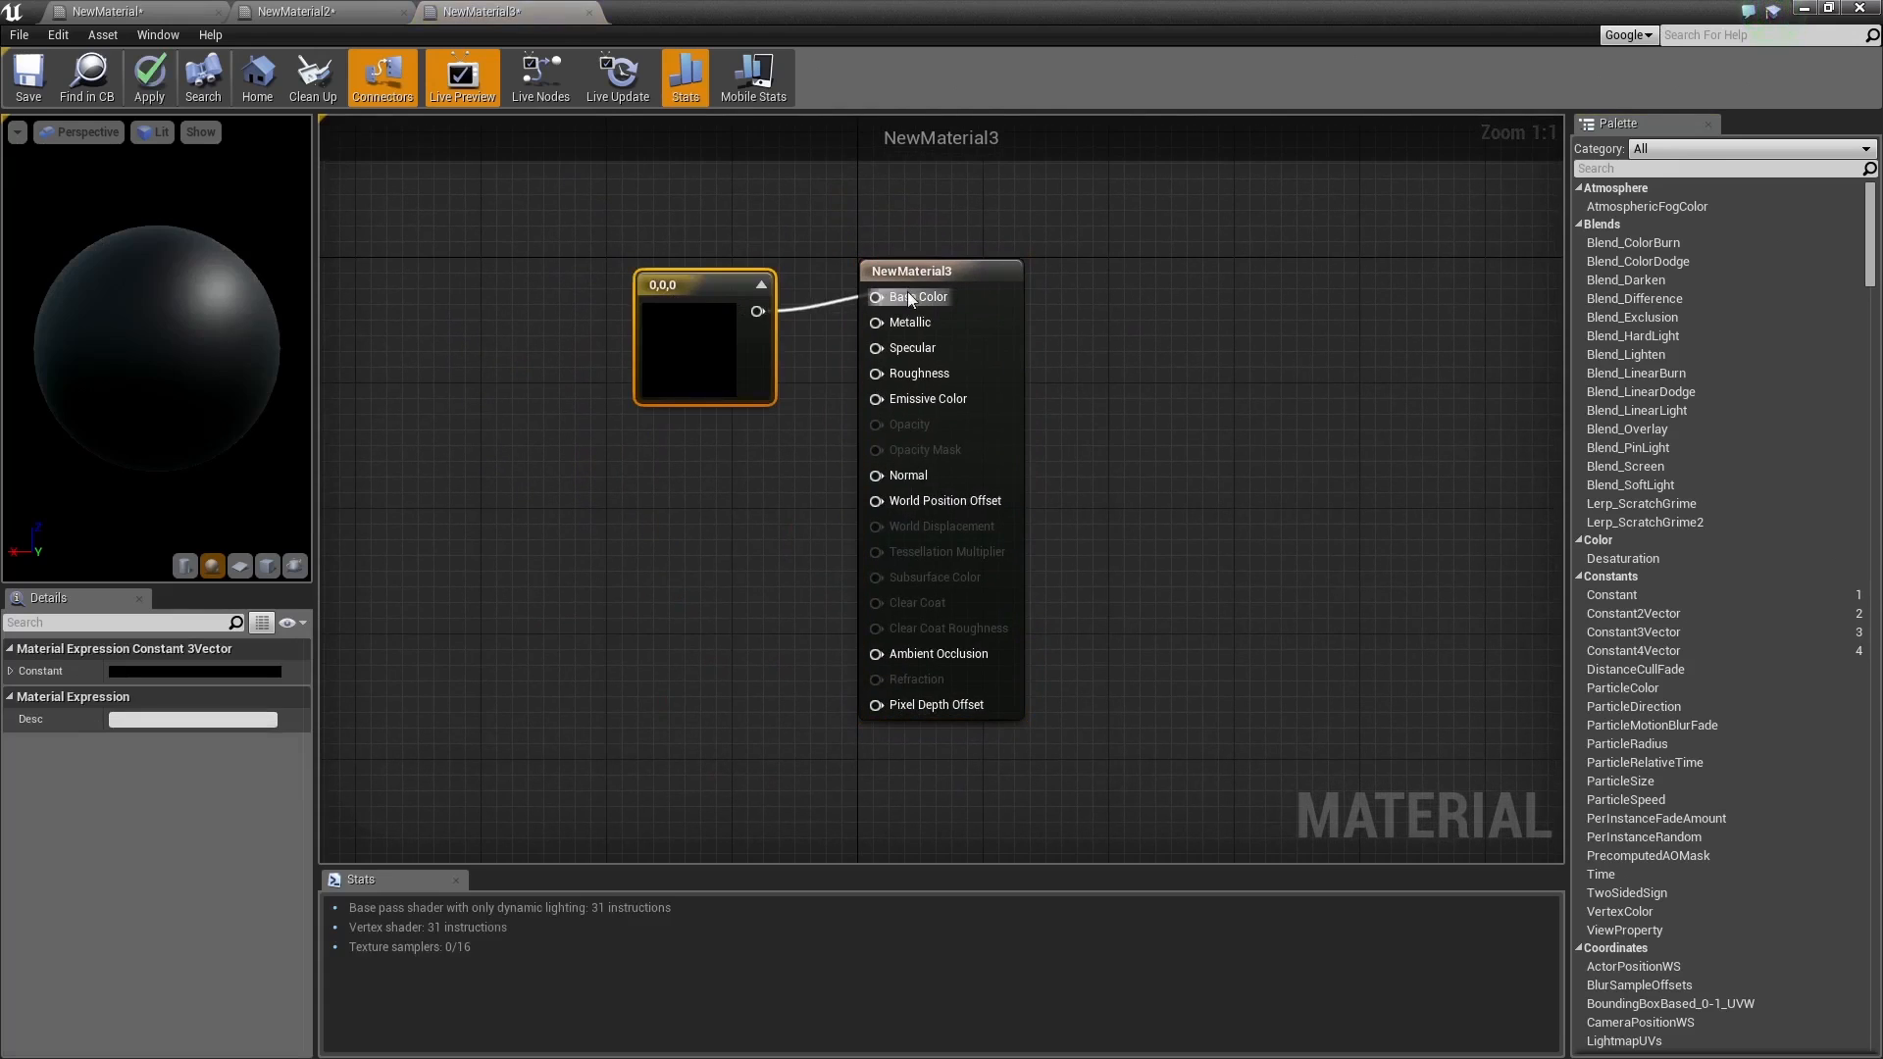
Step: Set the Constant3Vector's colour to bright cyan (0, 1, 0.909) and move the node farther up and away from the main node
{"action": "left_click", "coordinate": [265, 671]}
{"action": "left_click_drag", "start_coordinate": [335, 784], "coordinate": [434, 878]}
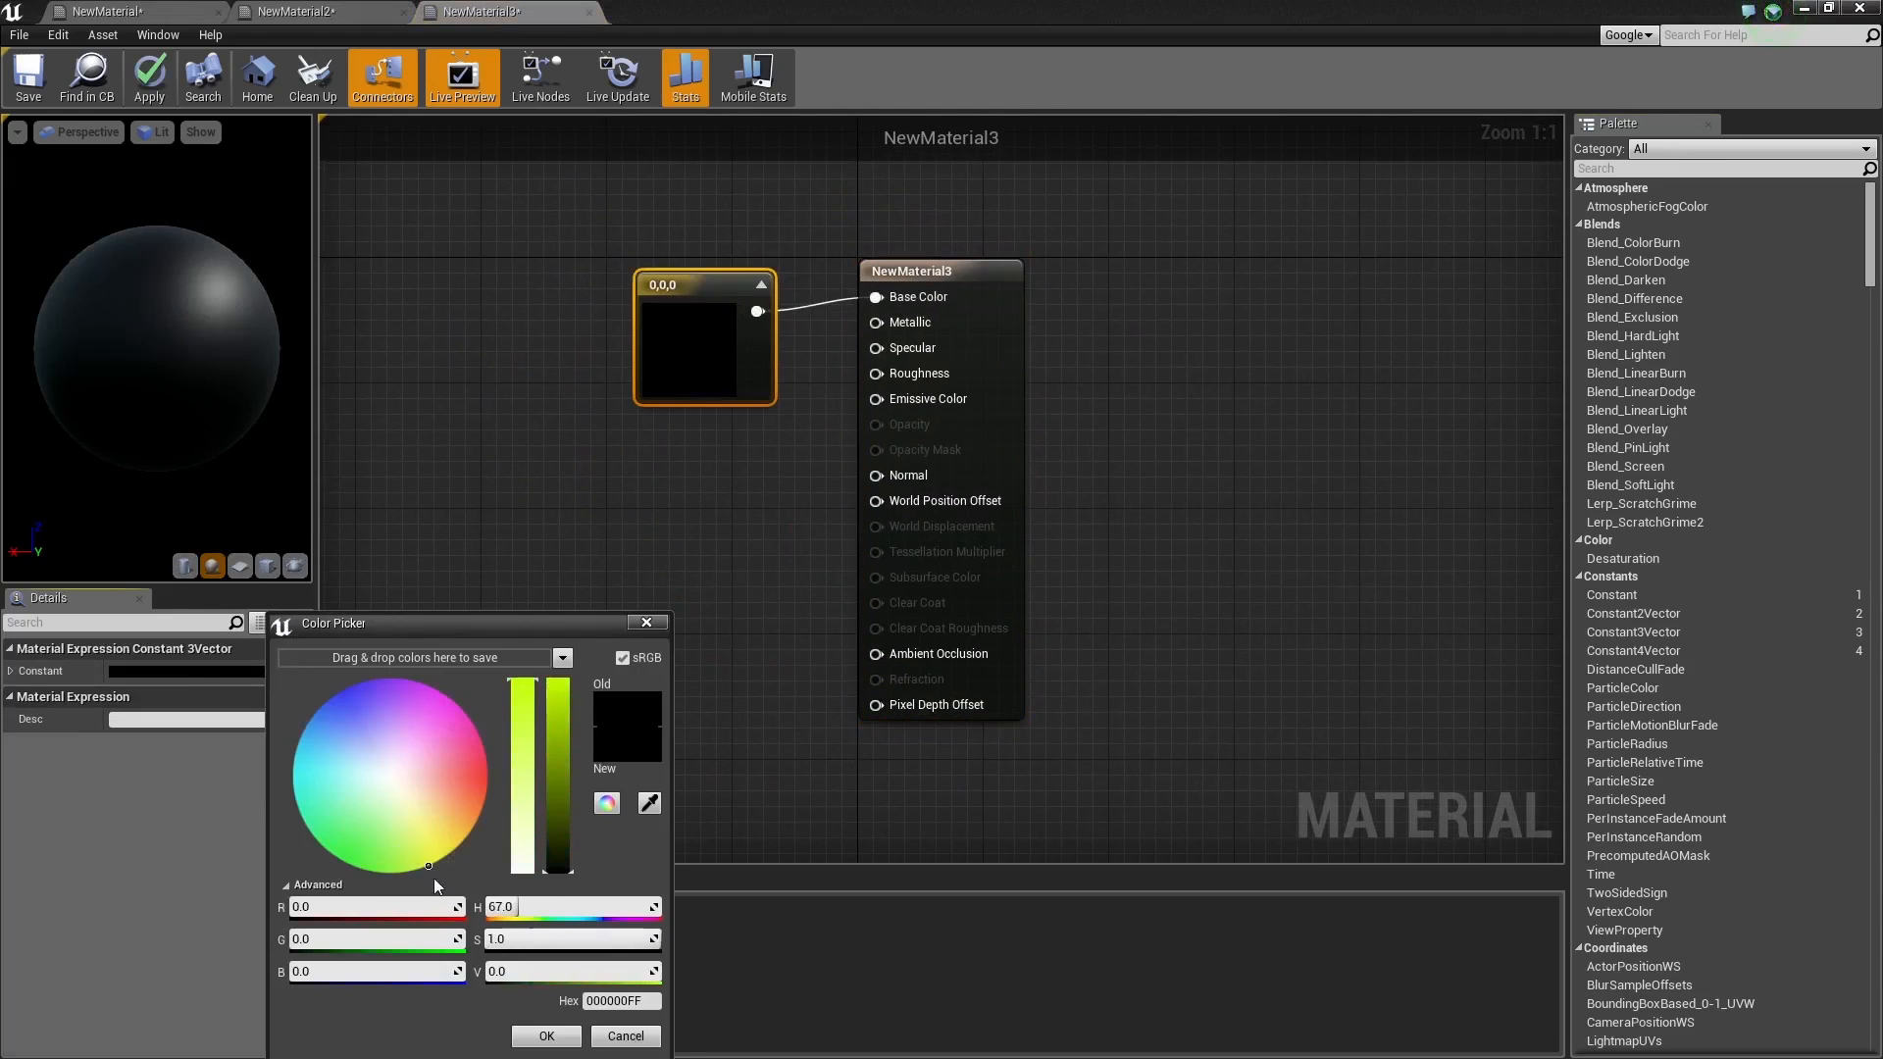
{"action": "left_click_drag", "start_coordinate": [326, 841], "coordinate": [257, 780]}
{"action": "left_click_drag", "start_coordinate": [567, 692], "coordinate": [575, 622]}
{"action": "left_click", "coordinate": [533, 1033]}
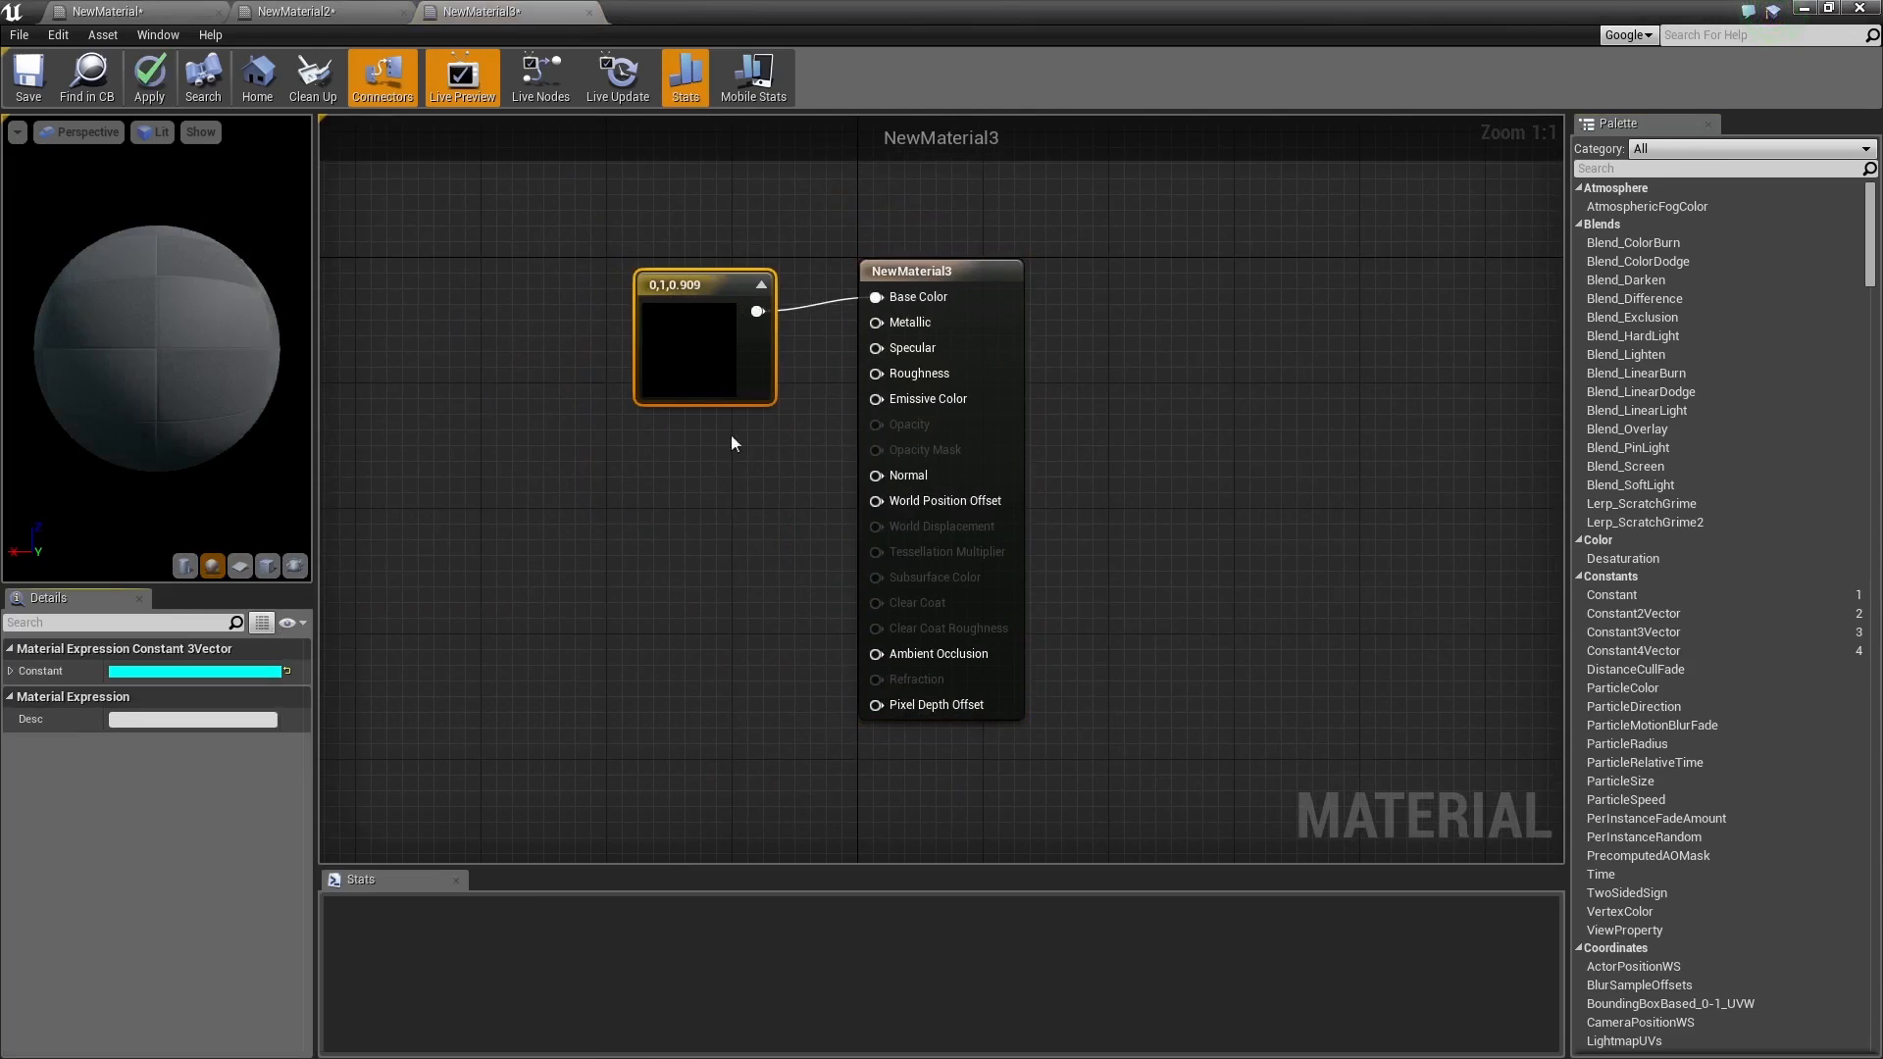
{"action": "left_click_drag", "start_coordinate": [673, 343], "coordinate": [597, 237]}
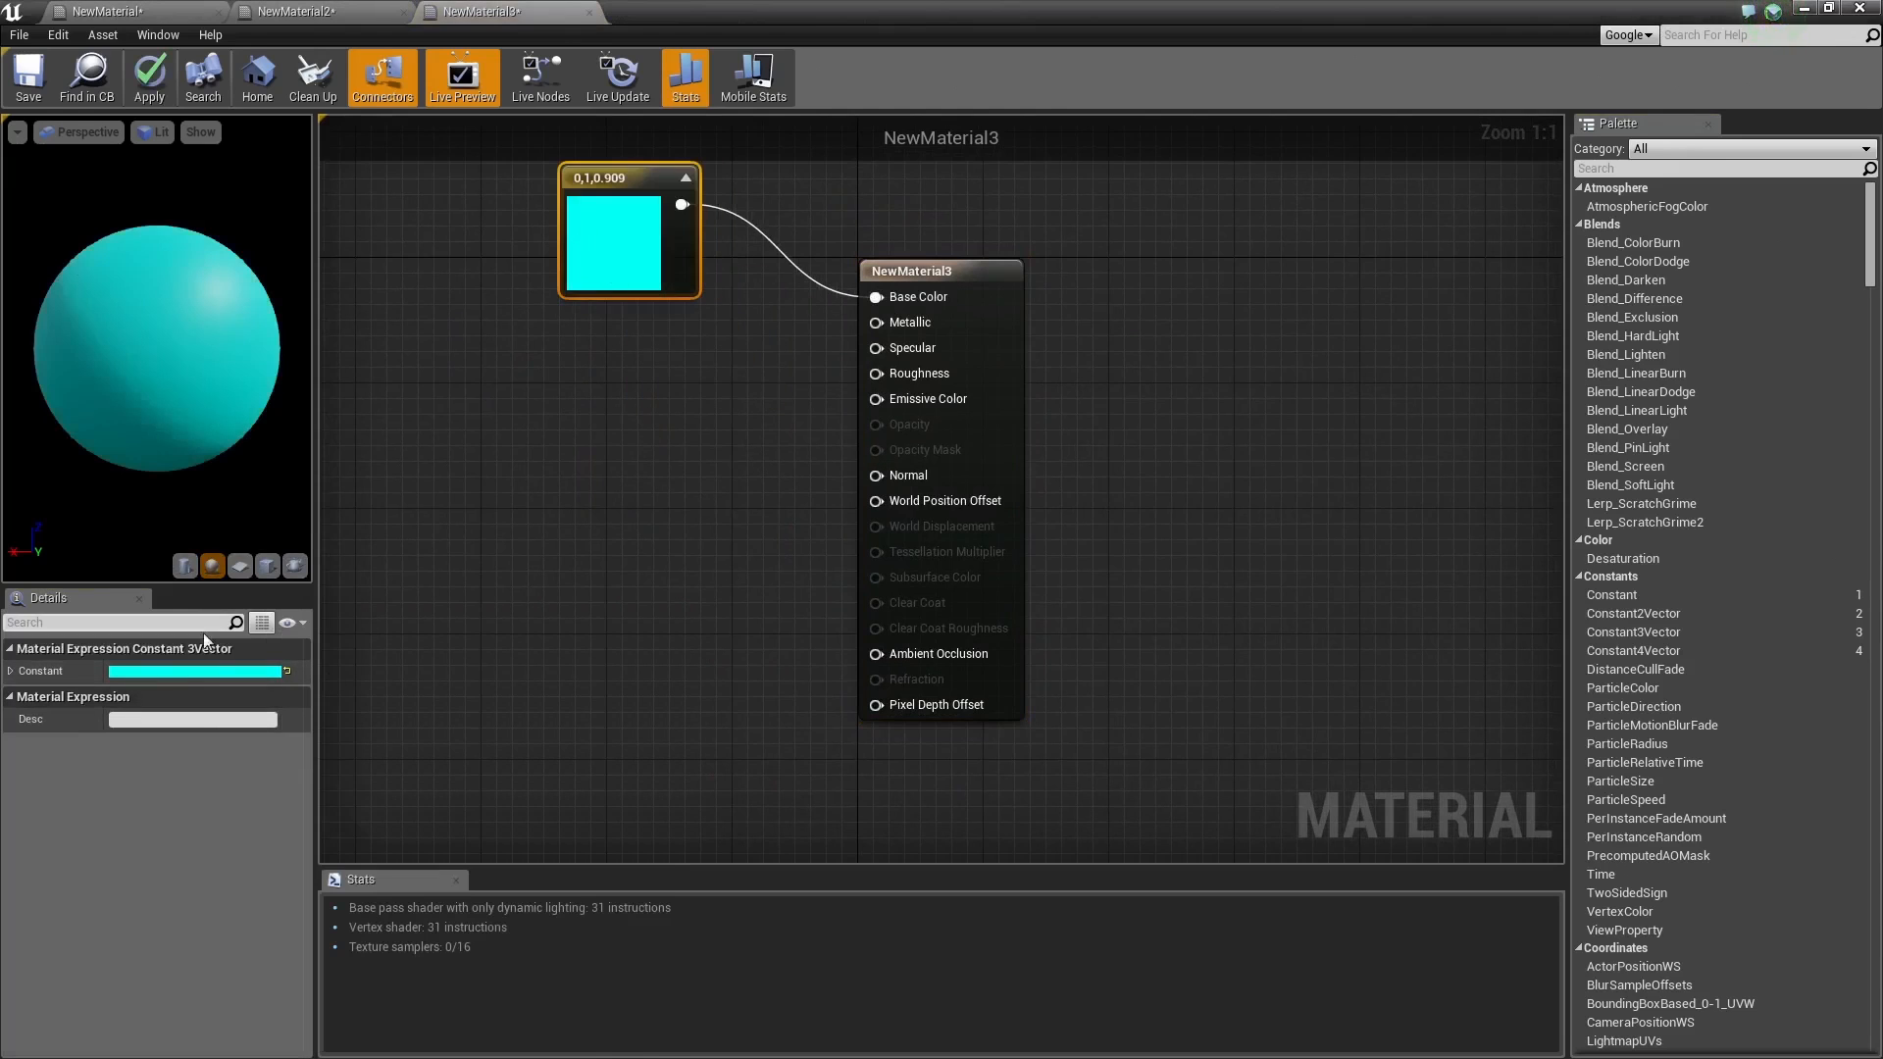
Step: Add a Constant node below the colour node, connect it to NewMaterial3's Metallic input and set its value to 1
{"action": "right_click_drag", "start_coordinate": [614, 366], "coordinate": [716, 460]}
{"action": "key", "text": "1"}
{"action": "left_click", "coordinate": [681, 441]}
{"action": "left_click_drag", "start_coordinate": [718, 493], "coordinate": [834, 491]}
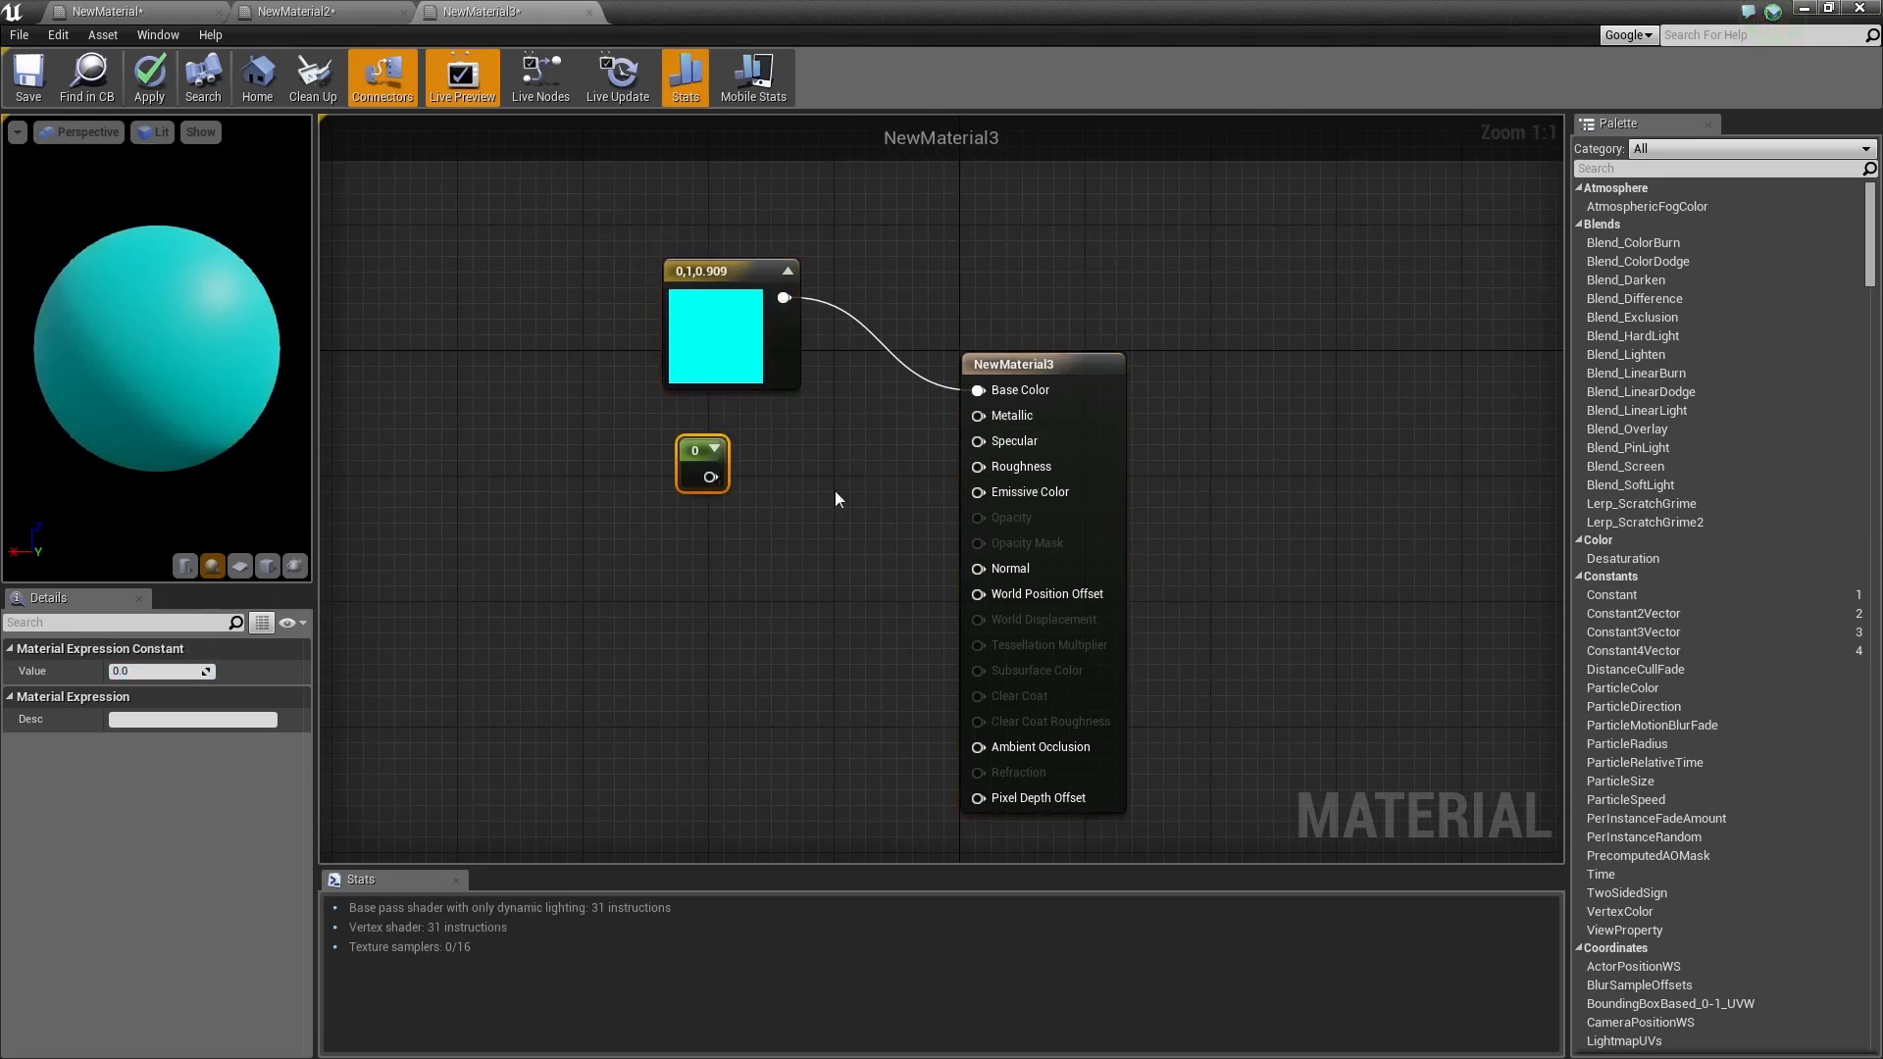
{"action": "left_click_drag", "start_coordinate": [932, 429], "coordinate": [977, 415]}
{"action": "left_click", "coordinate": [165, 672]}
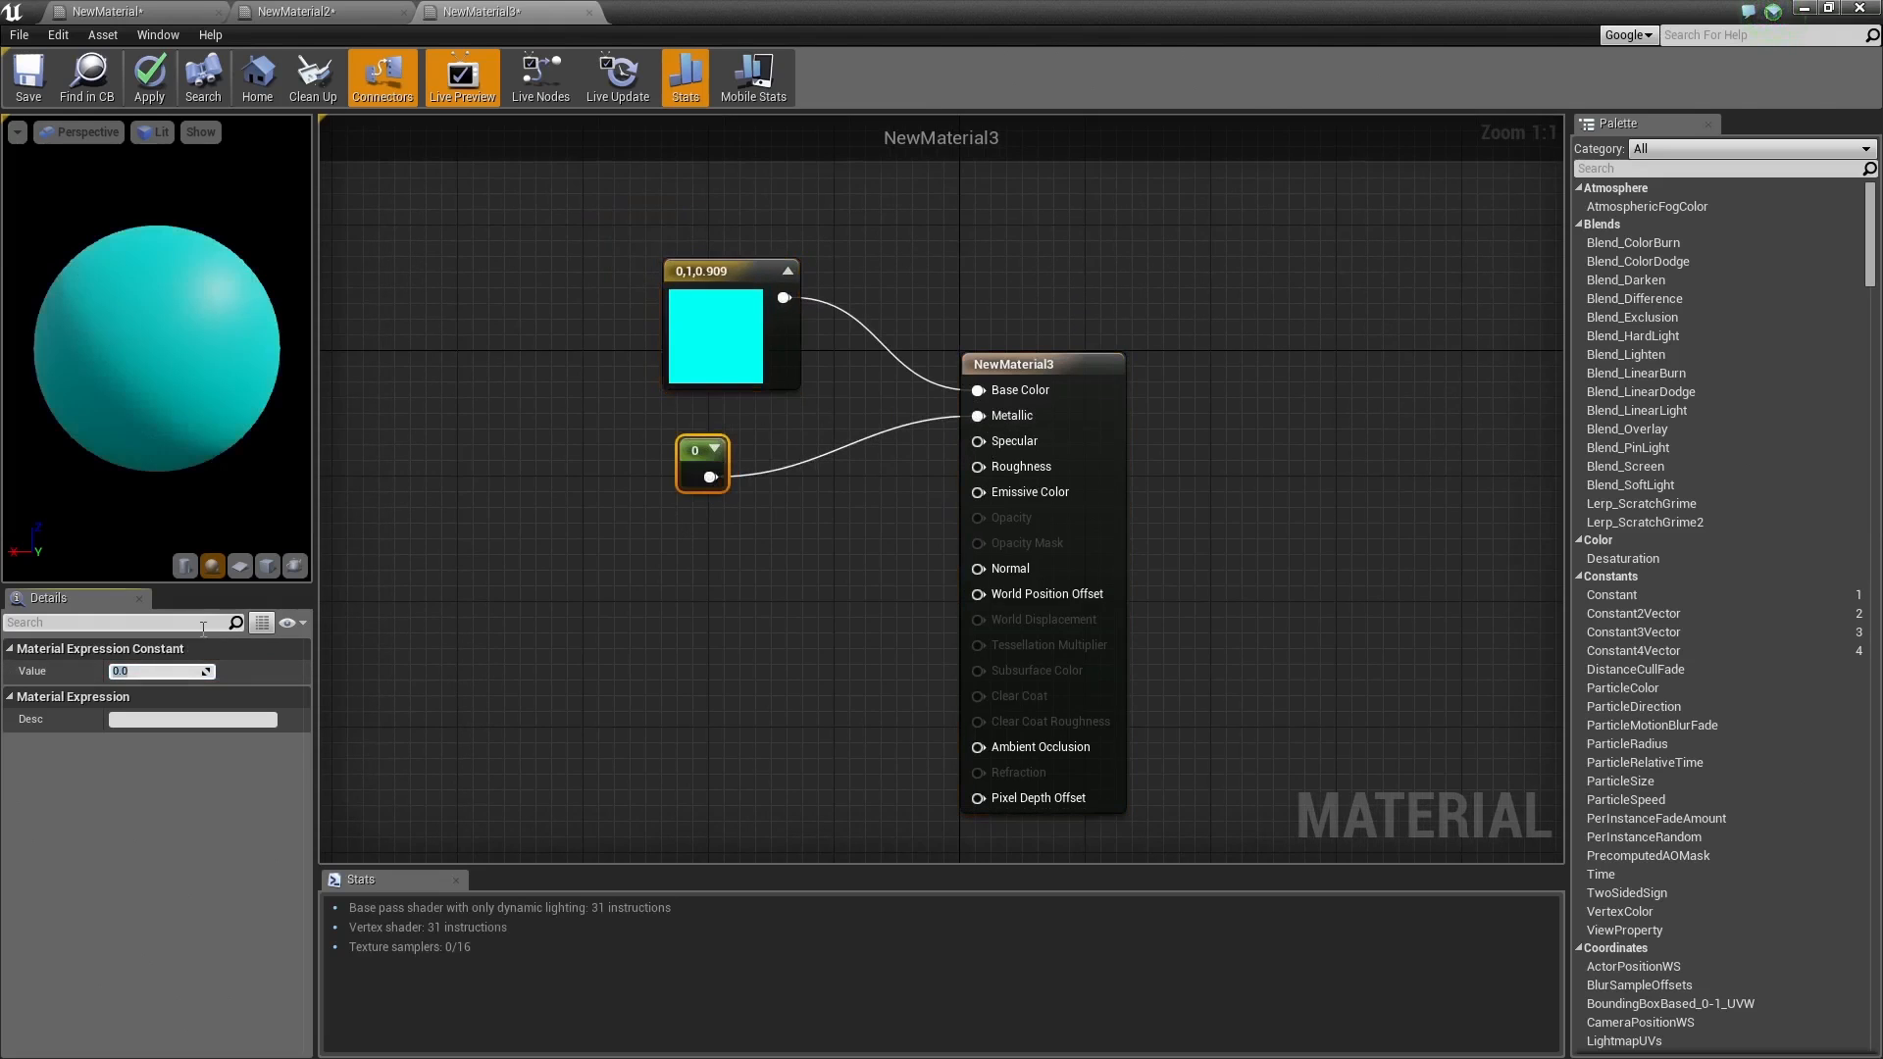
{"action": "type", "text": "1"}
{"action": "key", "text": "Return"}
Step: Add a second Constant node with value 0.9, connect it to NewMaterial3's Roughness input and apply the material
{"action": "left_click", "coordinate": [745, 701]}
{"action": "key", "text": "1"}
{"action": "left_click", "coordinate": [720, 634]}
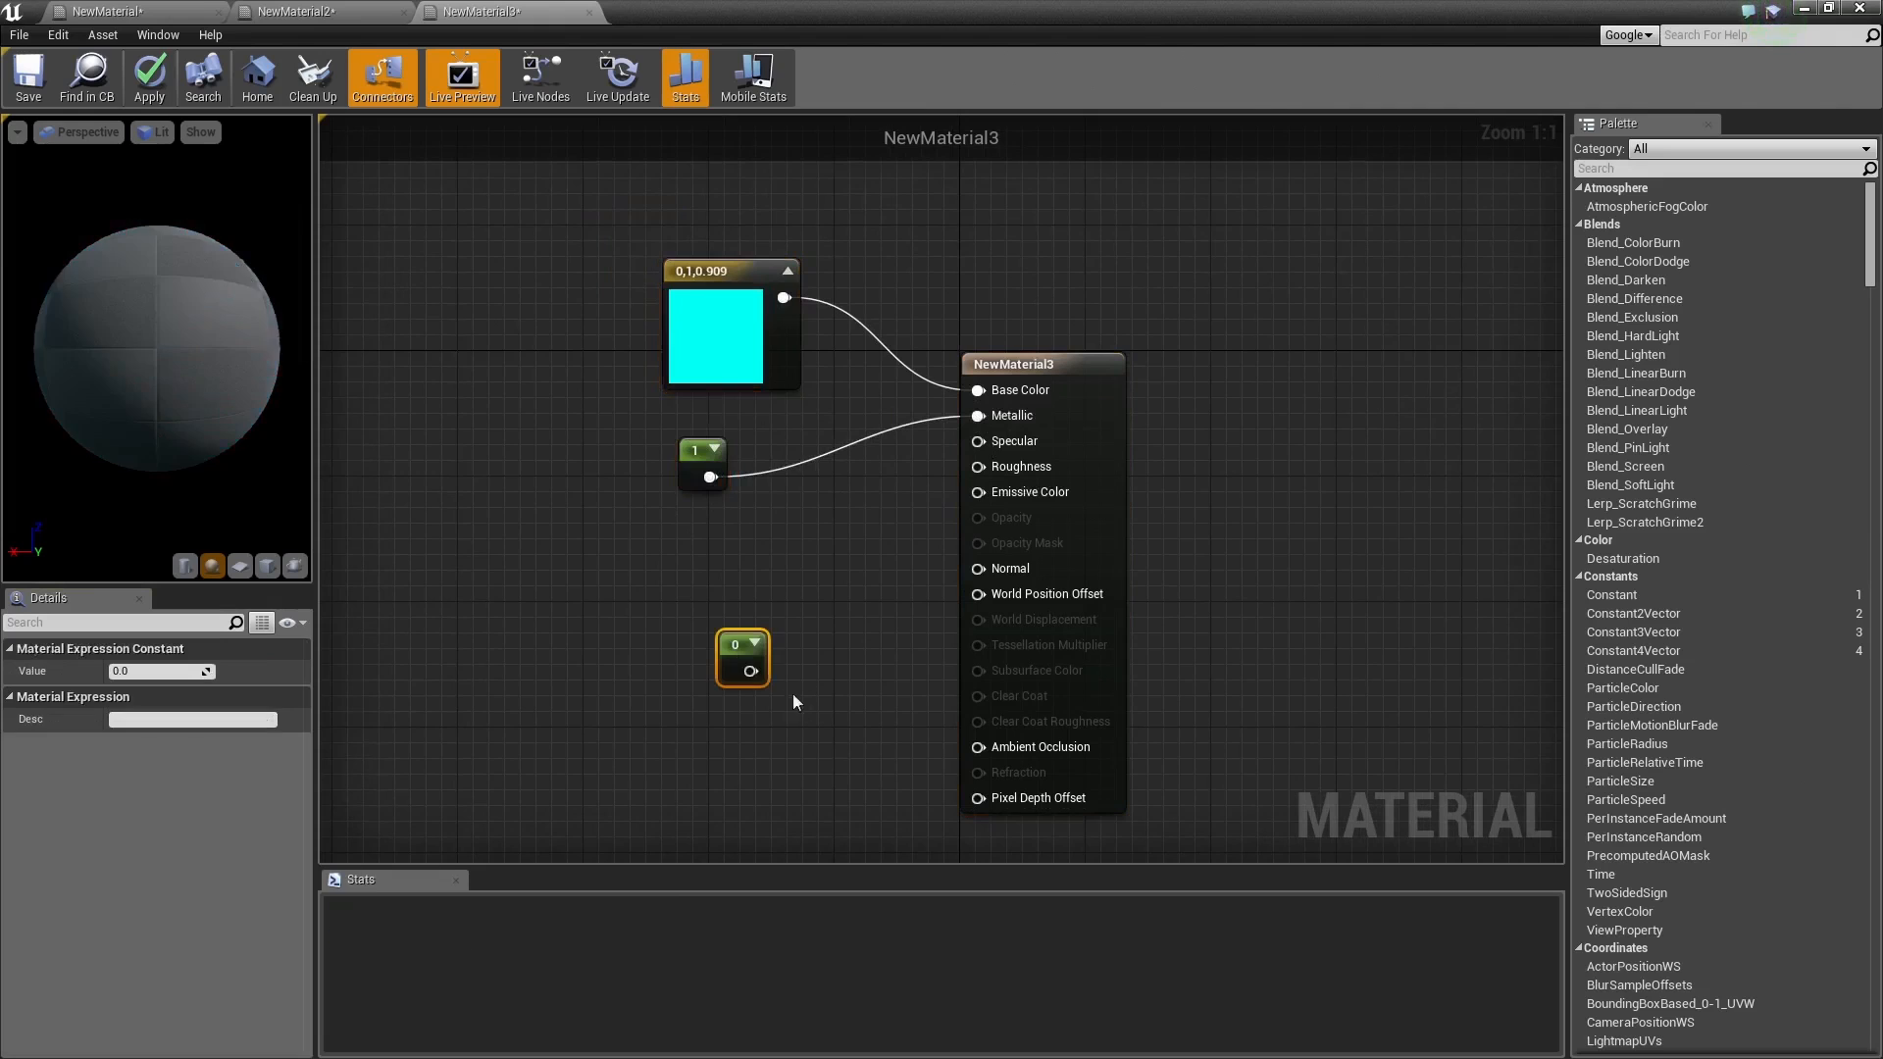
{"action": "left_click_drag", "start_coordinate": [751, 672], "coordinate": [981, 467]}
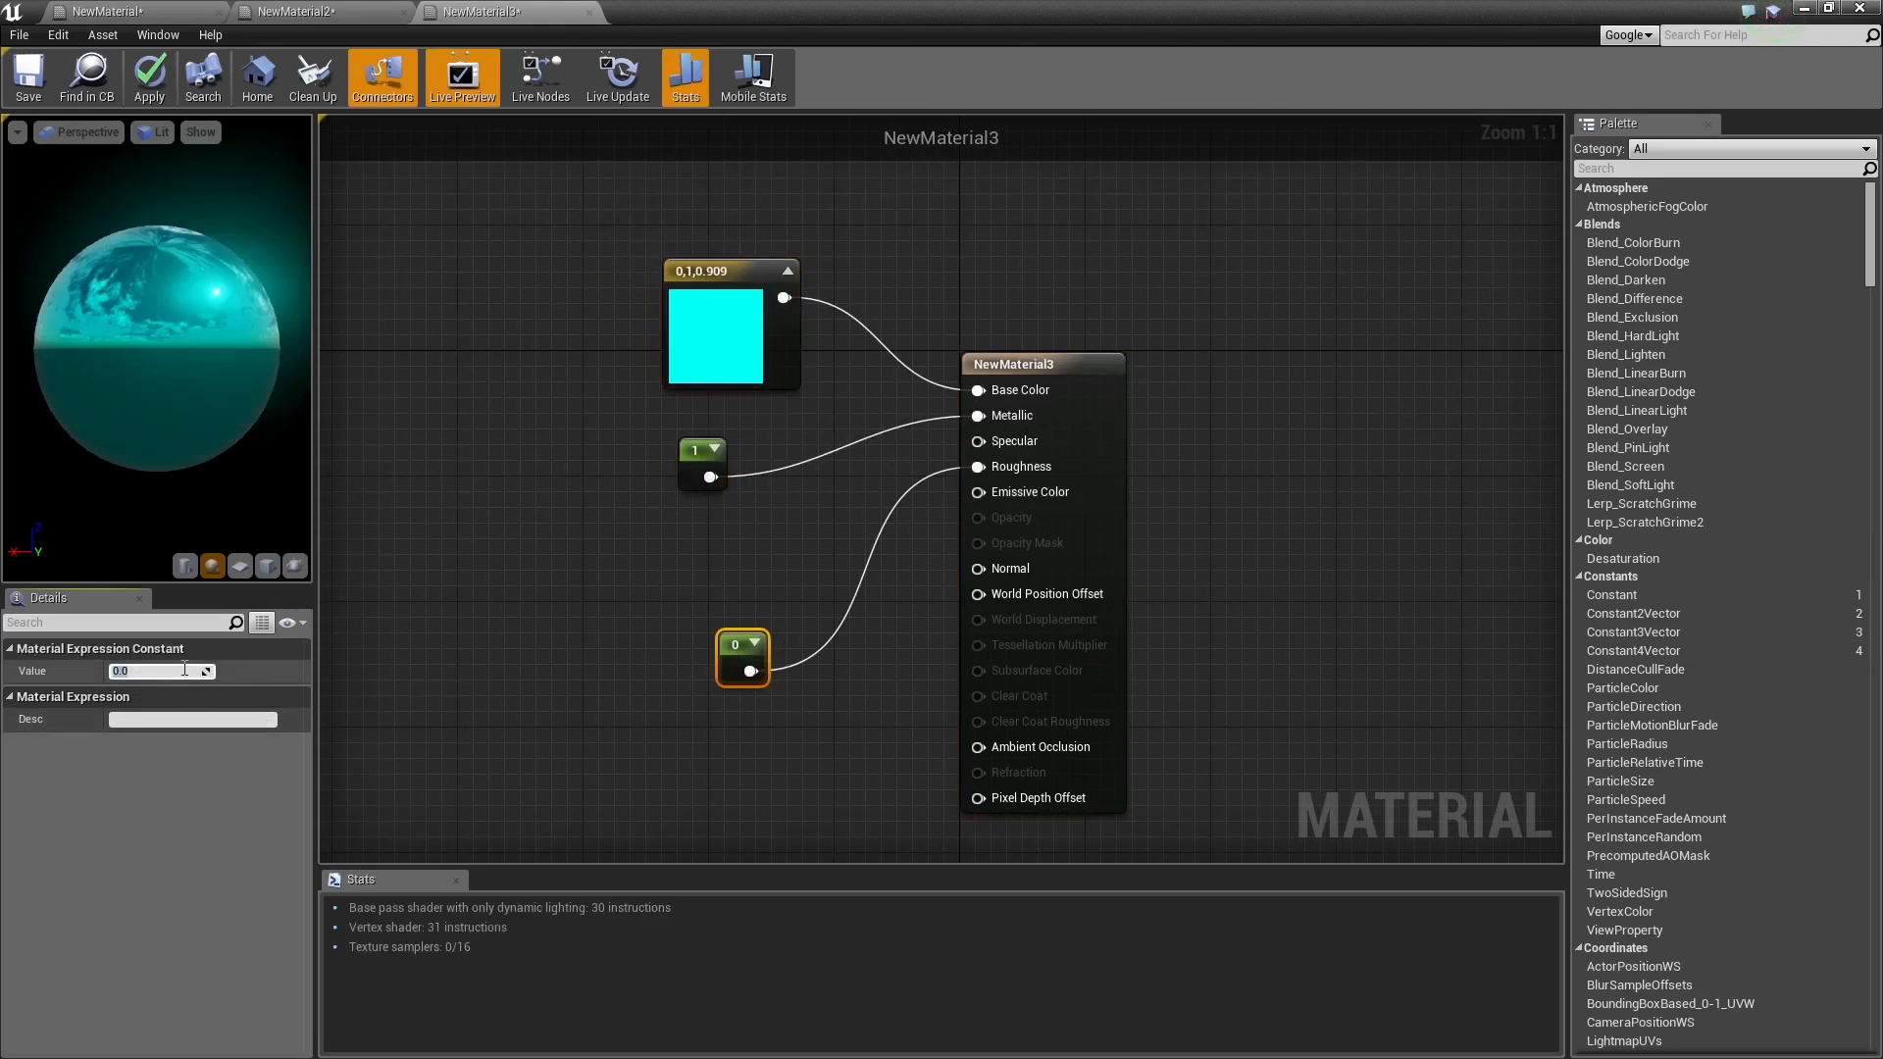
{"action": "key", "text": "Return"}
{"action": "left_click", "coordinate": [153, 79]}
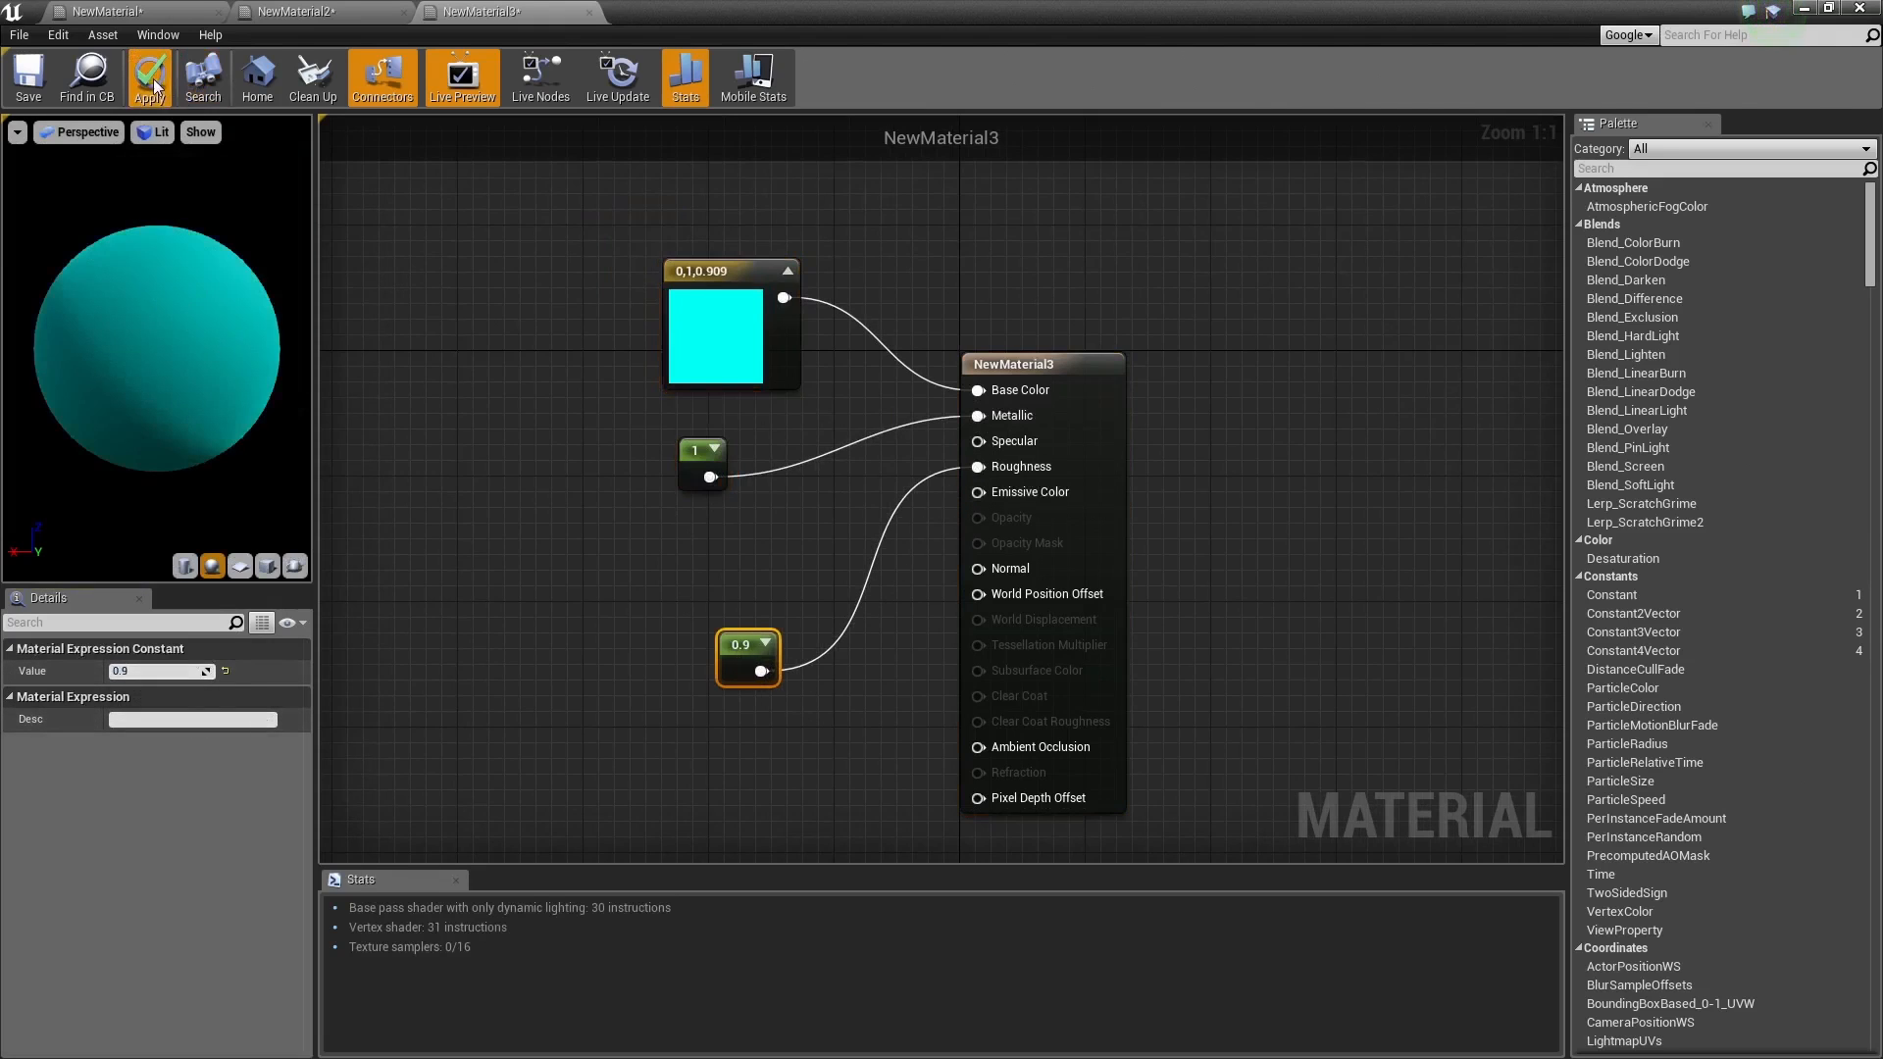
Step: Set the Metallic constant to 0 and inspect the surface on the preview sphere
{"action": "right_click_drag", "start_coordinate": [643, 506], "coordinate": [699, 553]}
{"action": "left_click_drag", "start_coordinate": [244, 384], "coordinate": [184, 394]}
{"action": "left_click", "coordinate": [750, 502]}
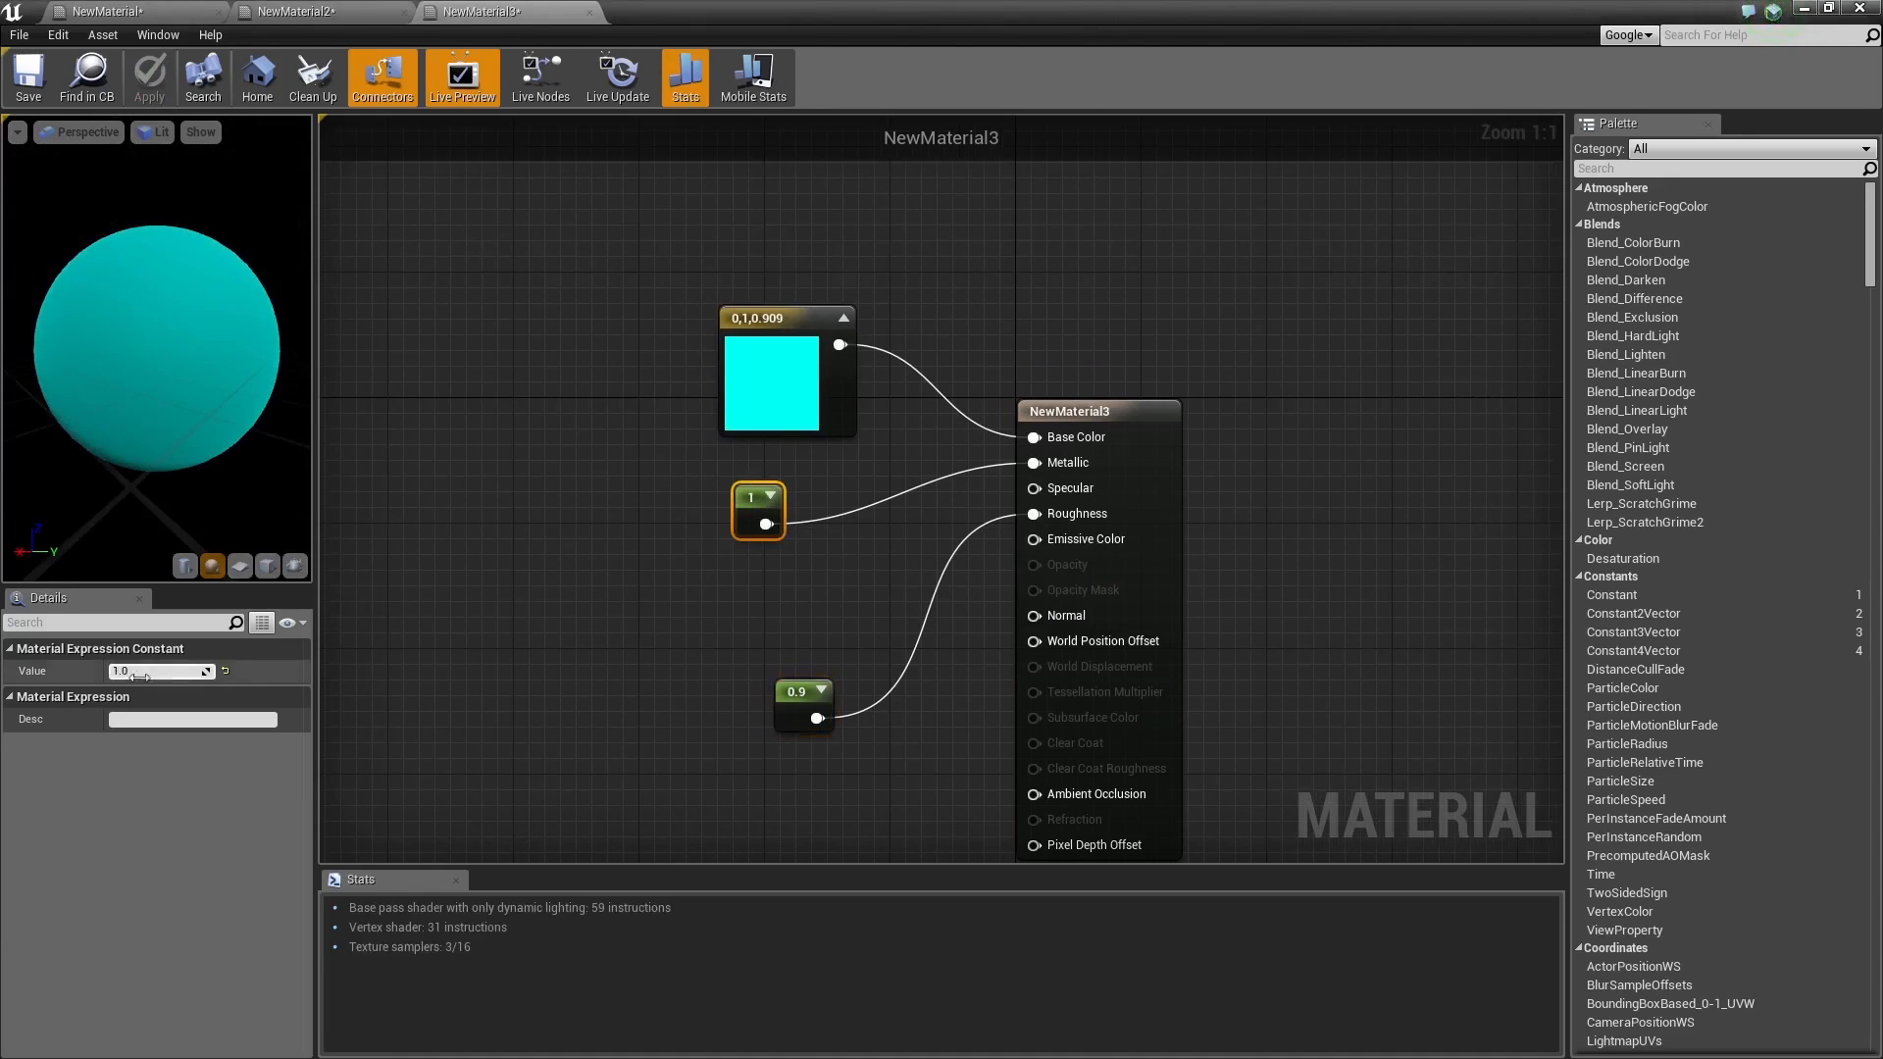
{"action": "left_click", "coordinate": [162, 669]}
{"action": "type", "text": "0"}
{"action": "key", "text": "Return"}
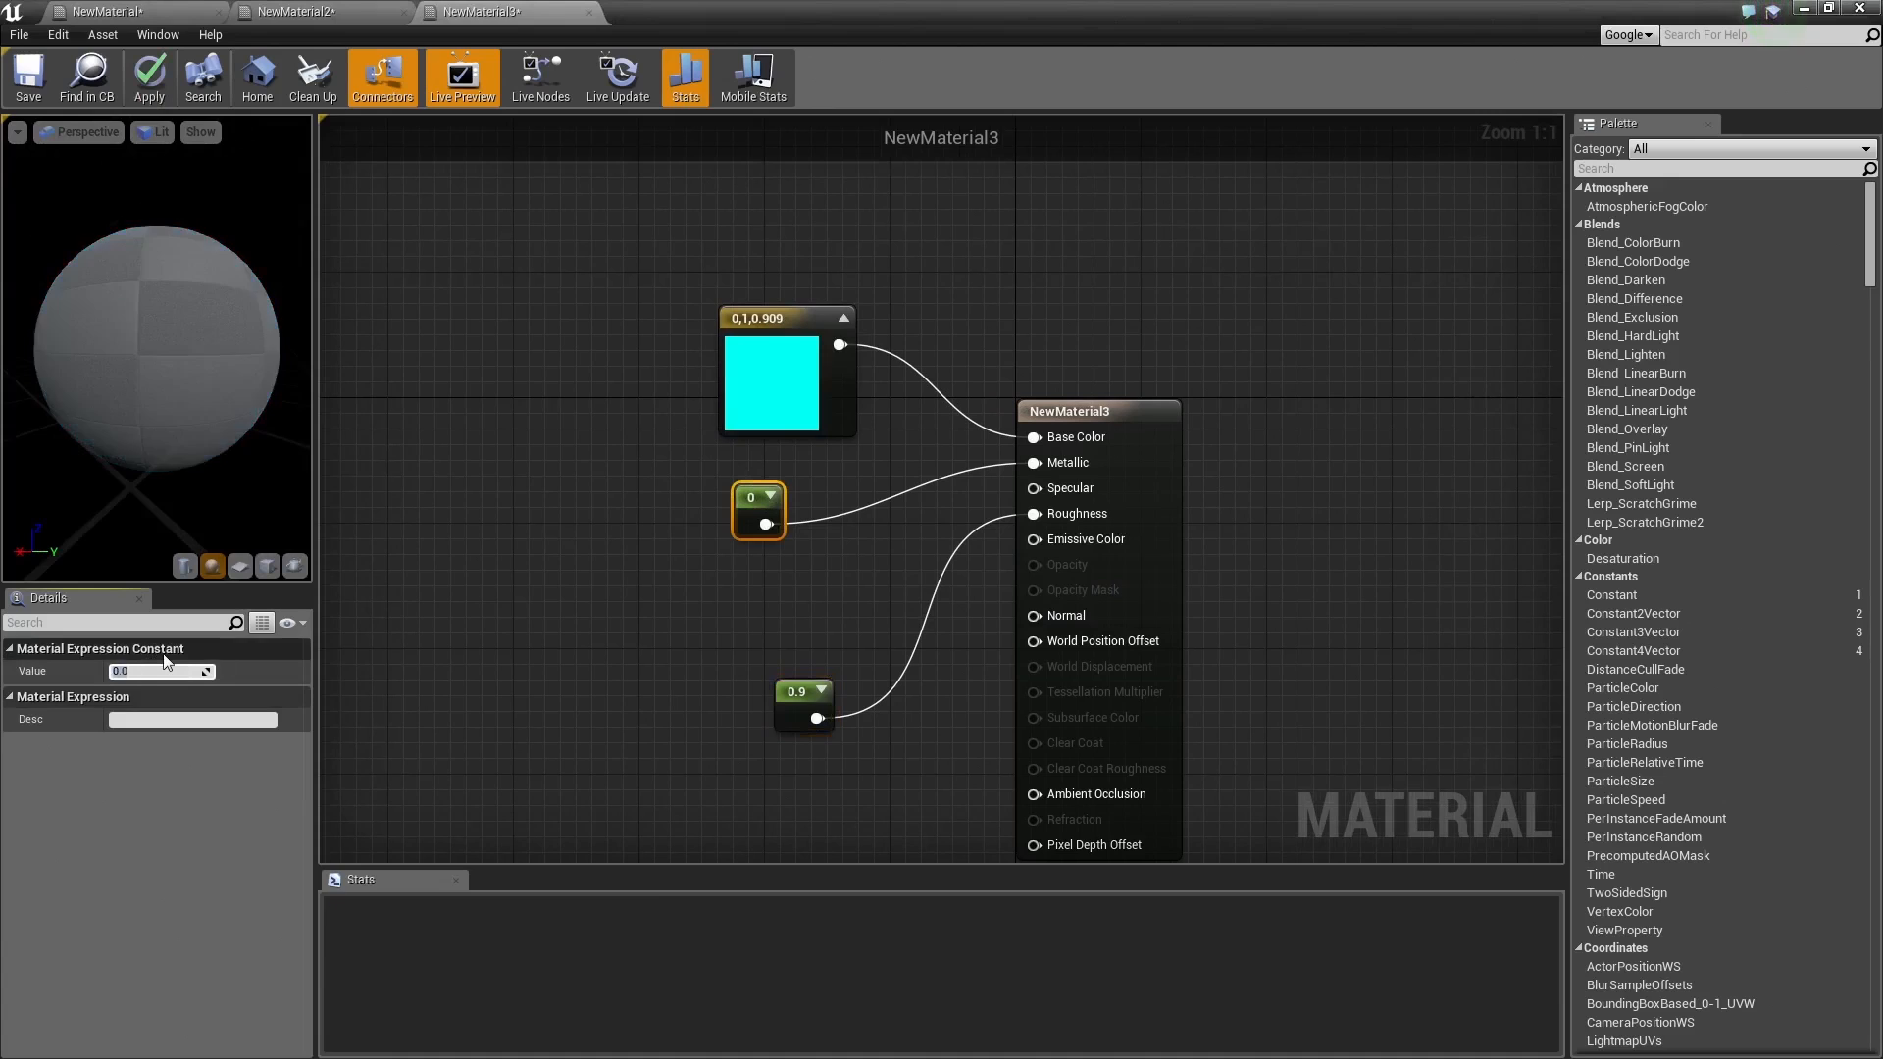
{"action": "left_click_drag", "start_coordinate": [150, 296], "coordinate": [150, 328]}
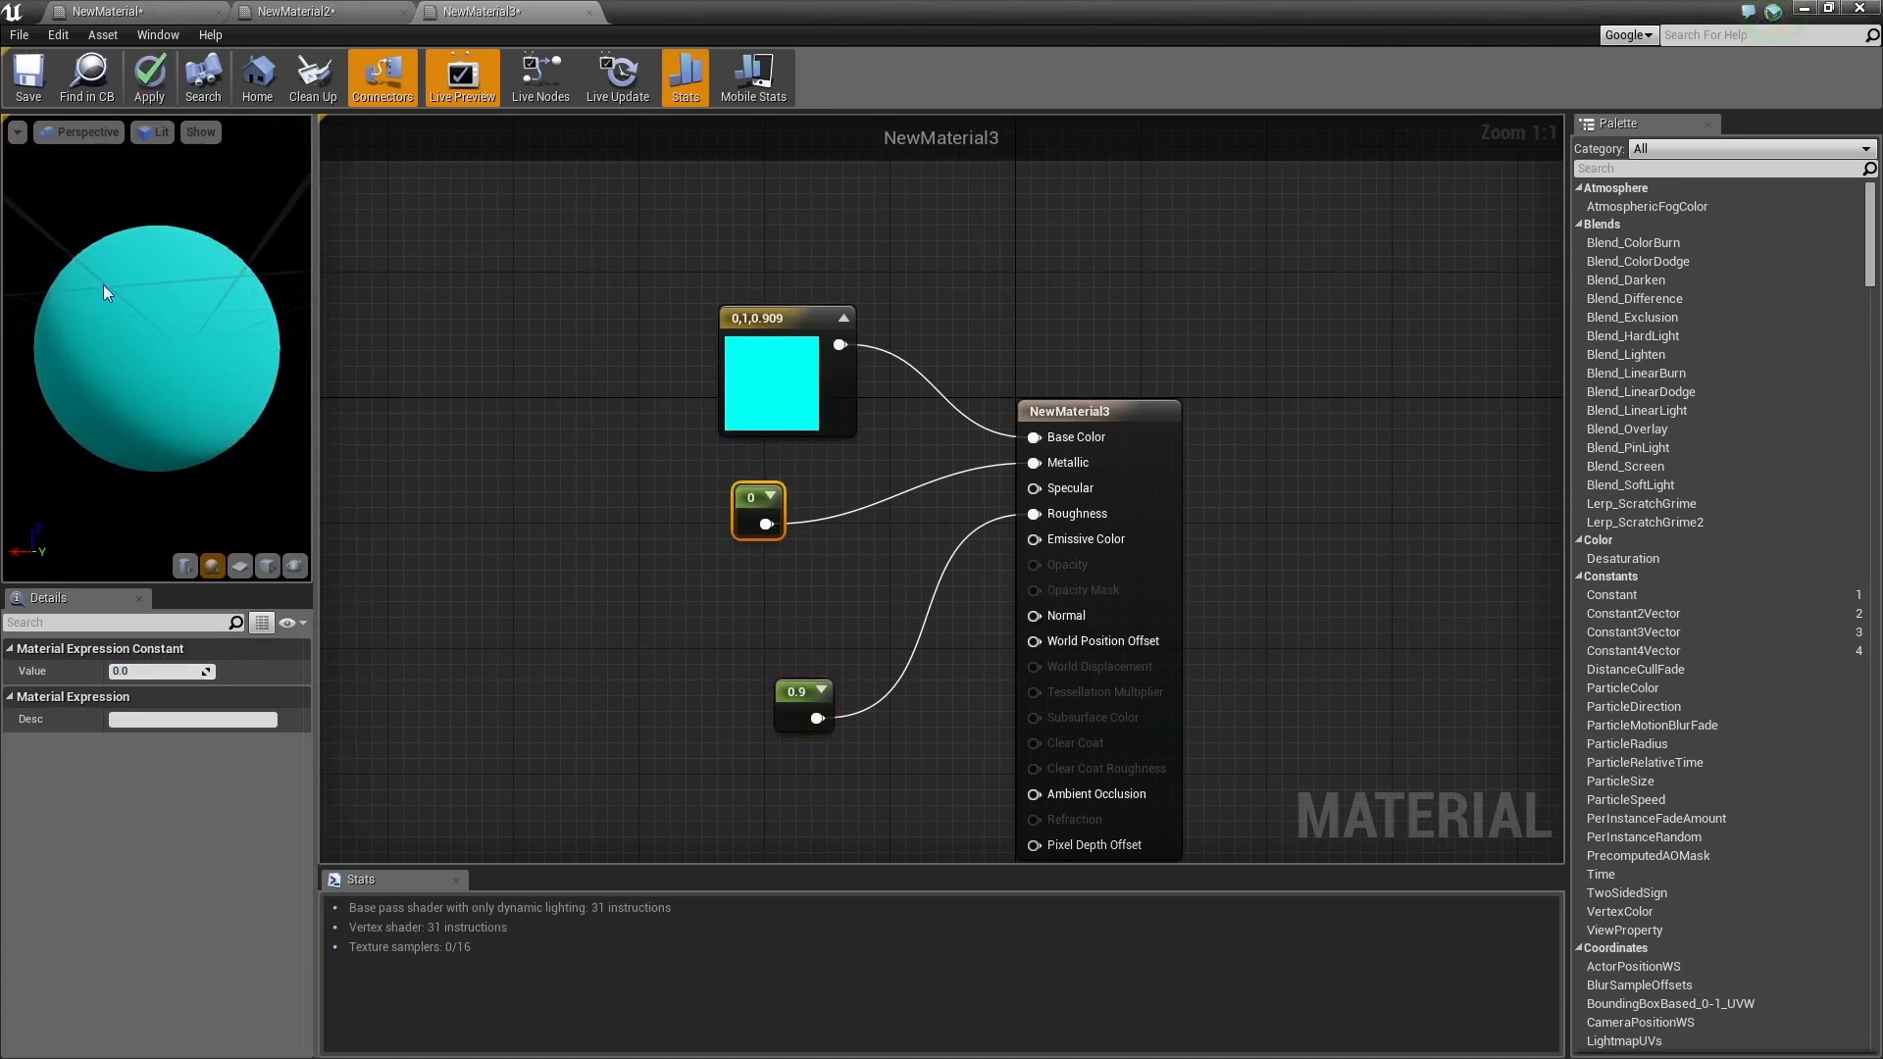
Step: Set the Metallic constant back to 1
{"action": "left_click", "coordinate": [162, 670]}
{"action": "type", "text": "1"}
{"action": "key", "text": "Return"}
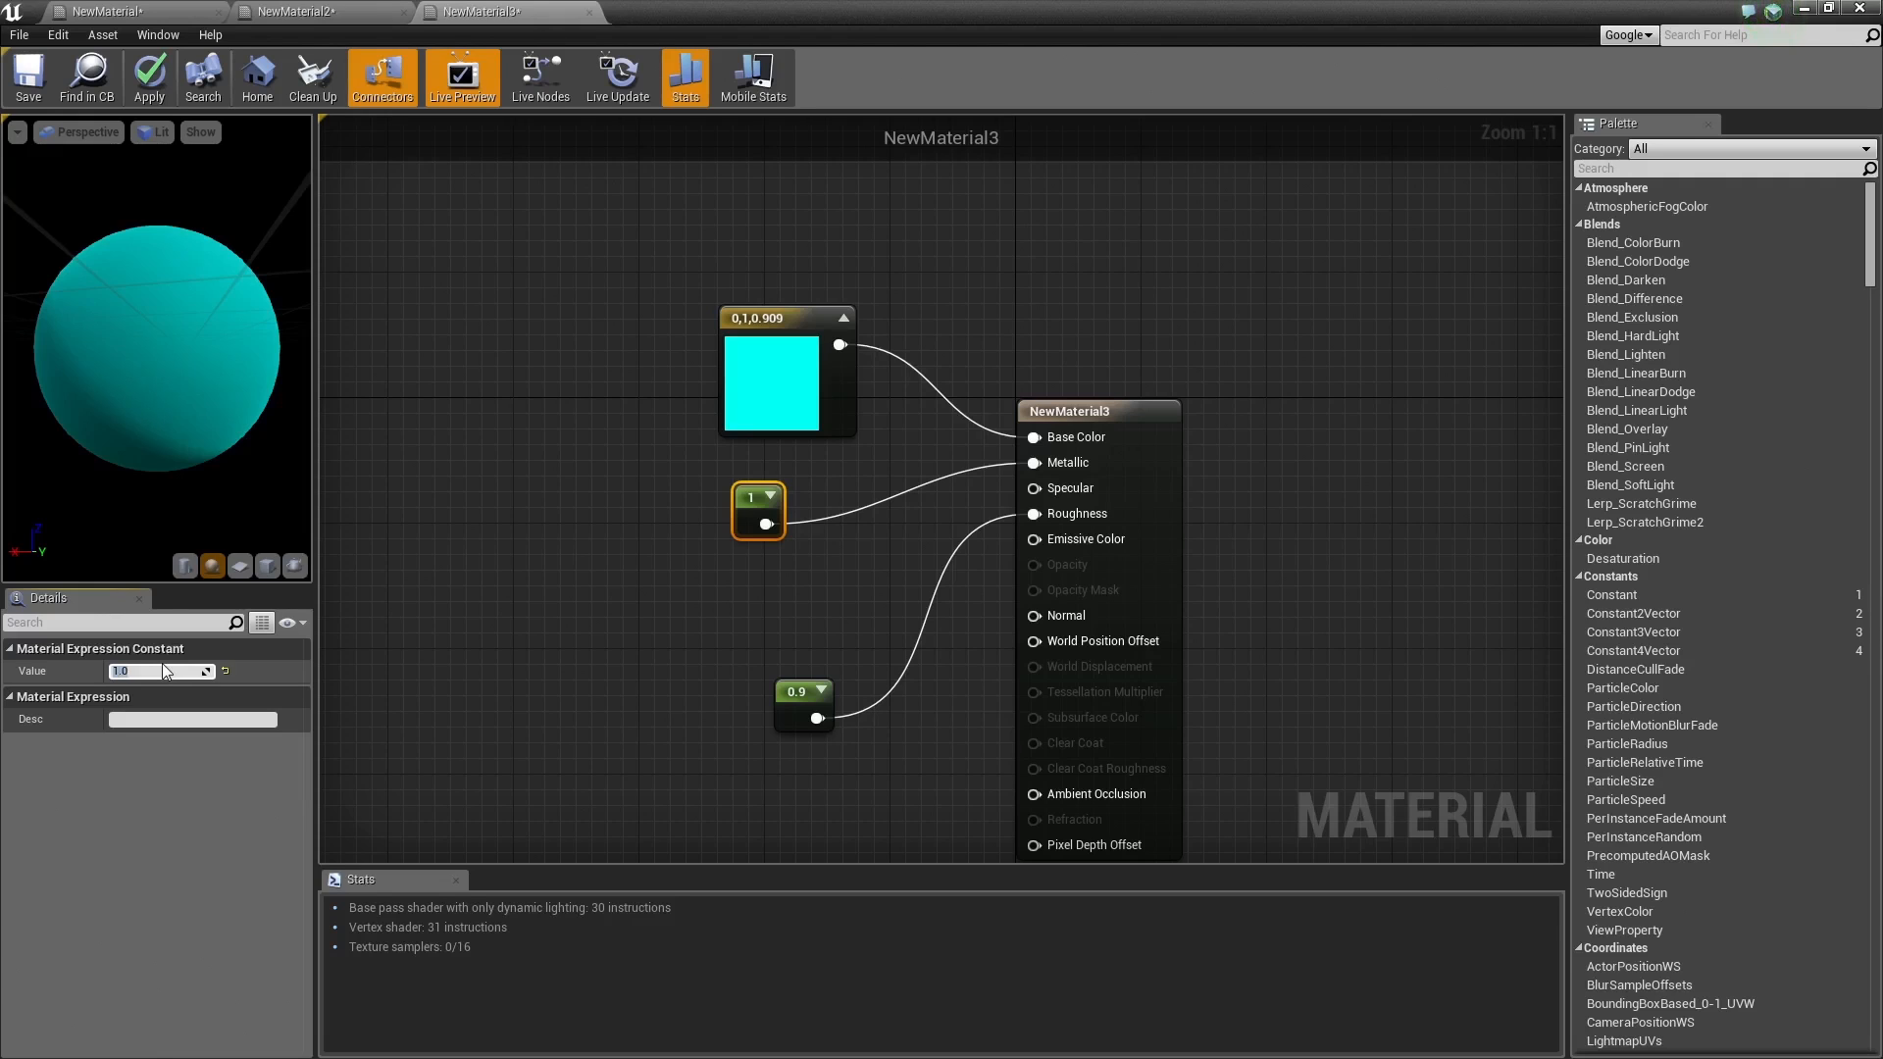
Step: Set the Roughness constant to 0.3 and the Metallic constant to 0, and inspect the highlight on the preview sphere
{"action": "left_click", "coordinate": [795, 694]}
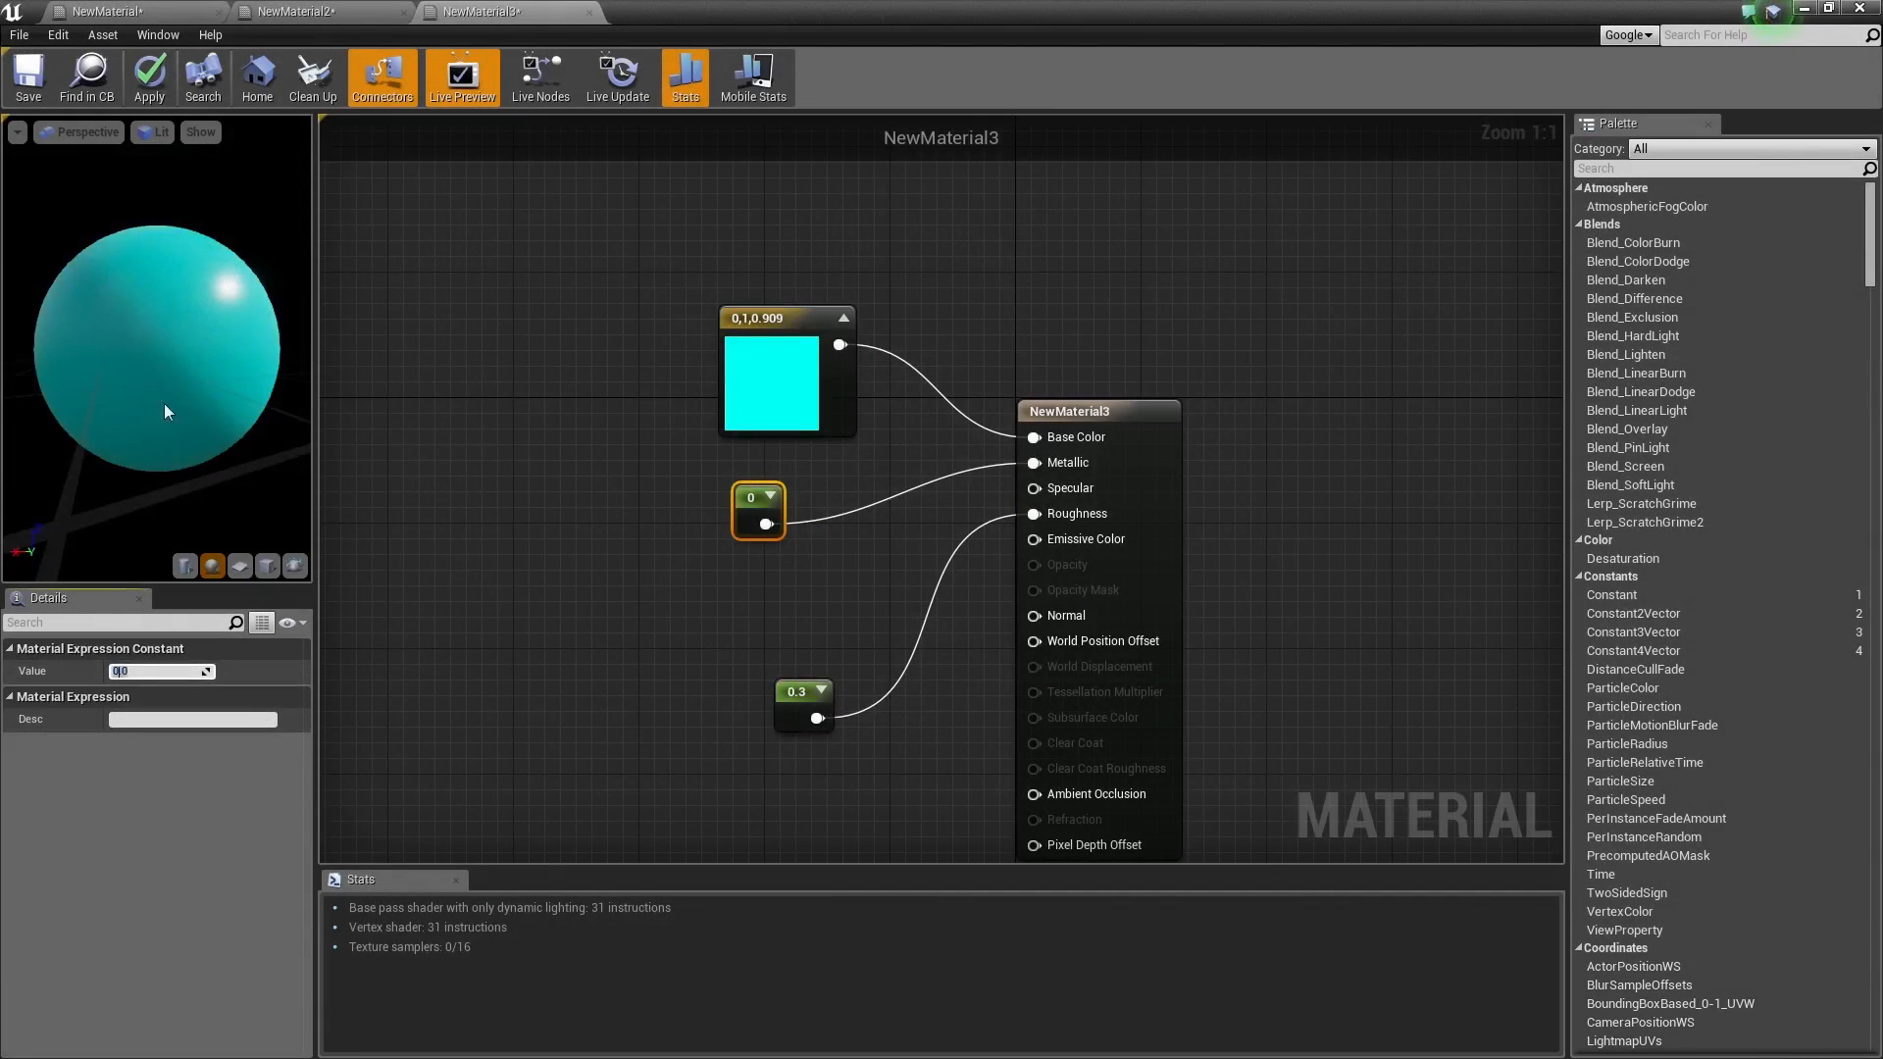
{"action": "left_click_drag", "start_coordinate": [163, 403], "coordinate": [196, 403]}
{"action": "mouse_move", "coordinate": [250, 294]}
{"action": "left_mouse_down"}
{"action": "mouse_move", "coordinate": [225, 323]}
{"action": "mouse_move", "coordinate": [108, 284]}
{"action": "mouse_move", "coordinate": [216, 285]}
{"action": "mouse_move", "coordinate": [197, 263]}
{"action": "mouse_move", "coordinate": [233, 289]}
{"action": "mouse_move", "coordinate": [220, 306]}
{"action": "left_mouse_up"}
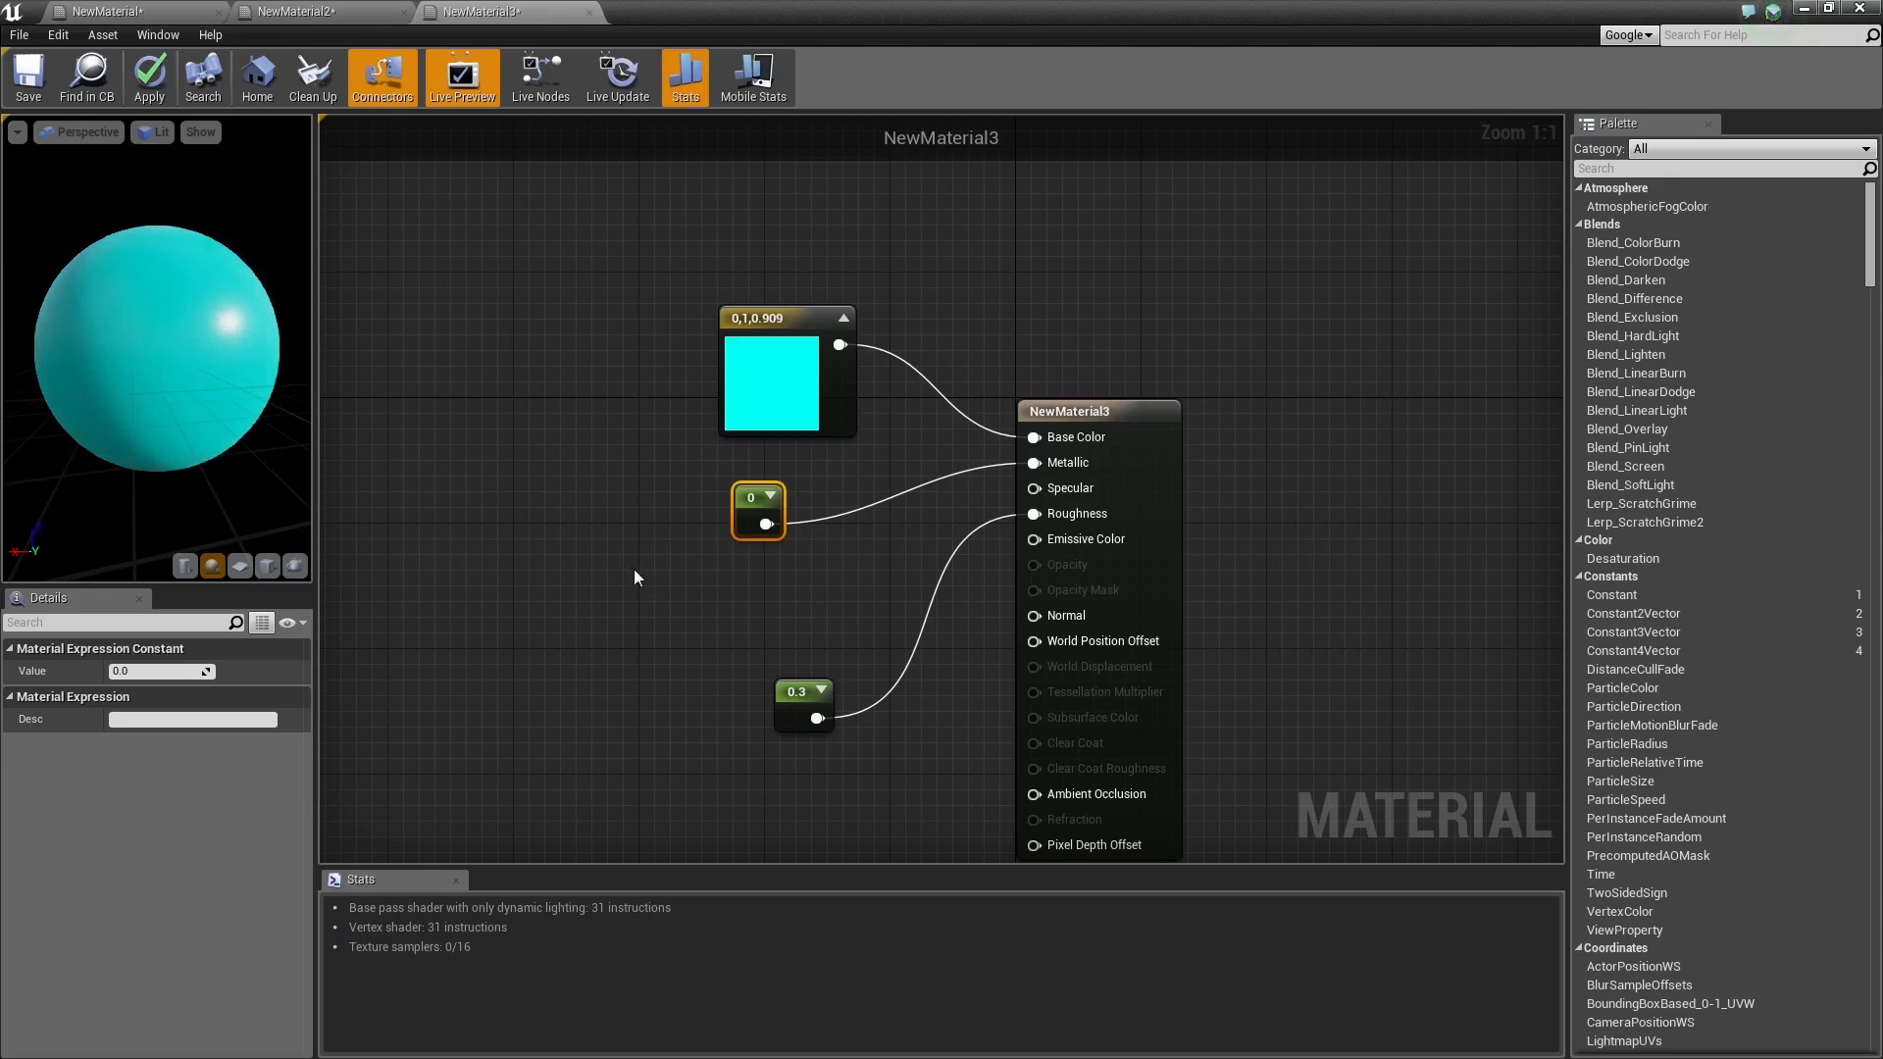
Step: Set NewMaterial3's Metallic constant to 1 for a metallic surface
{"action": "left_click", "coordinate": [147, 671]}
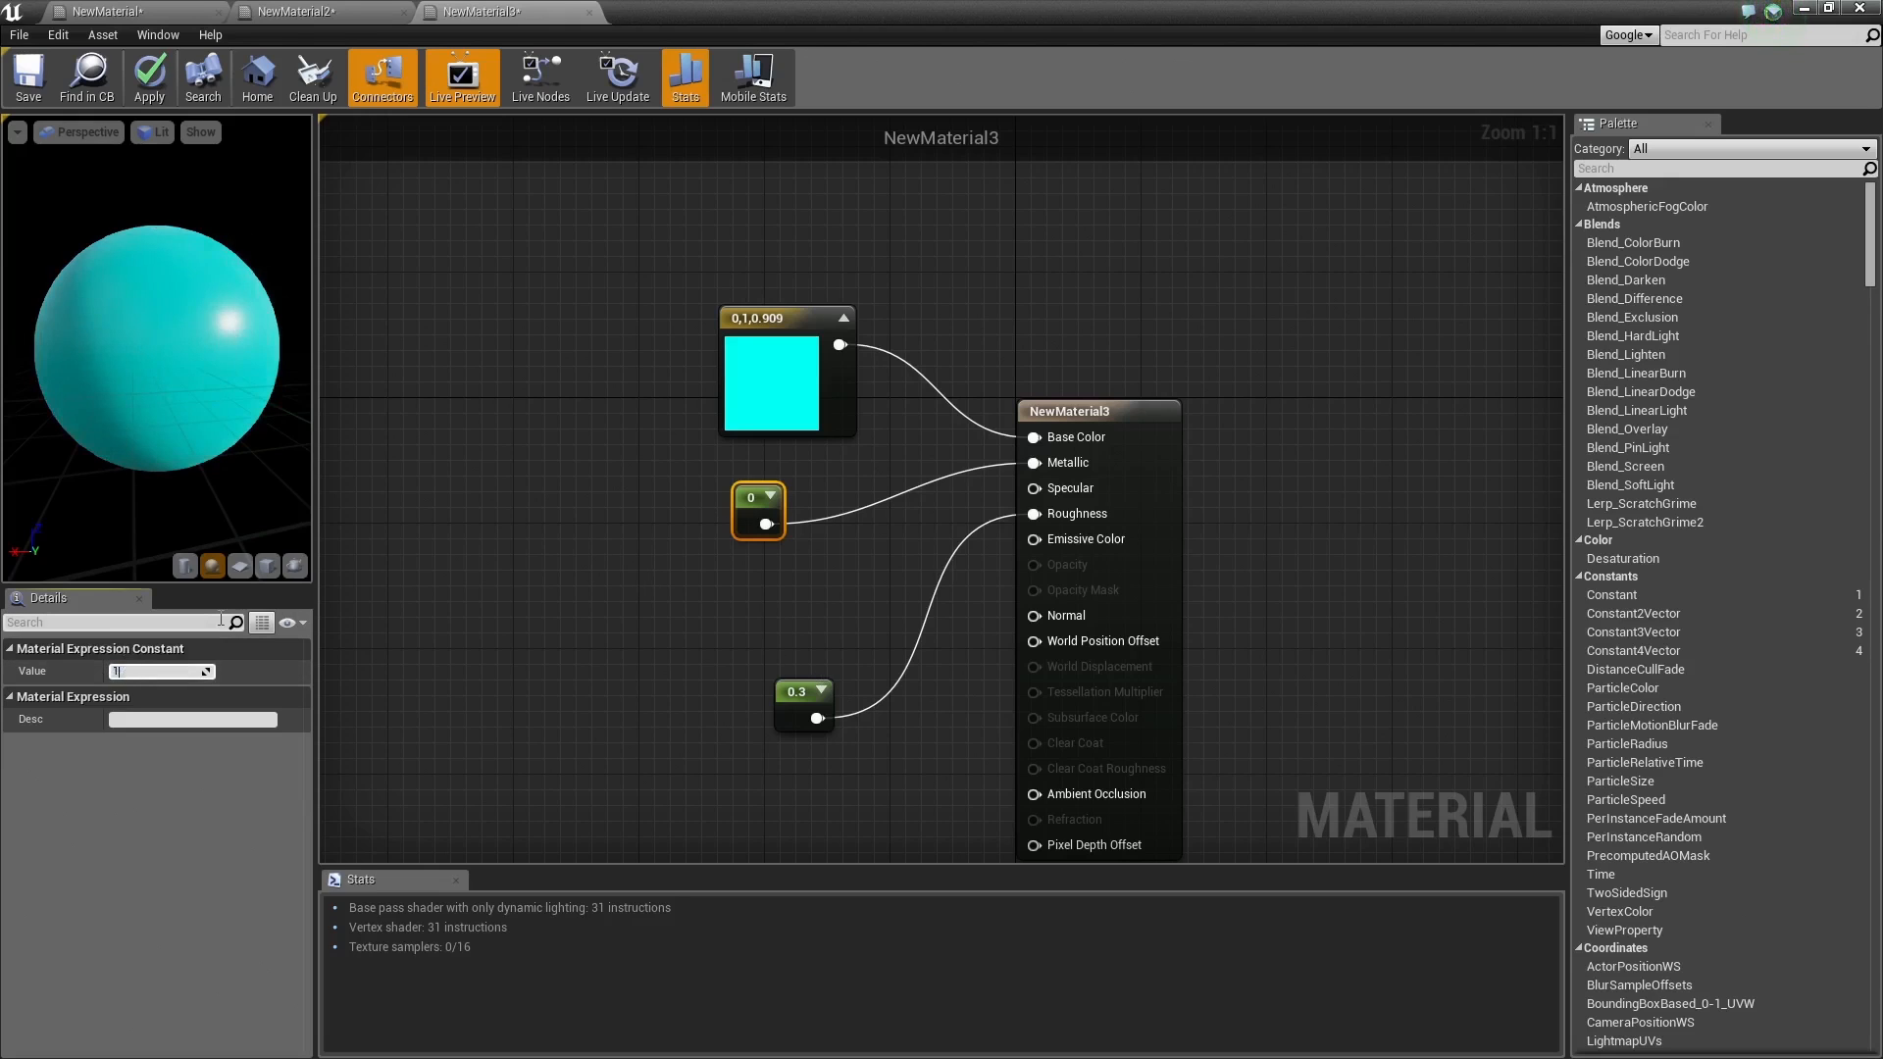
{"action": "type", "text": "1"}
{"action": "key", "text": "Return"}
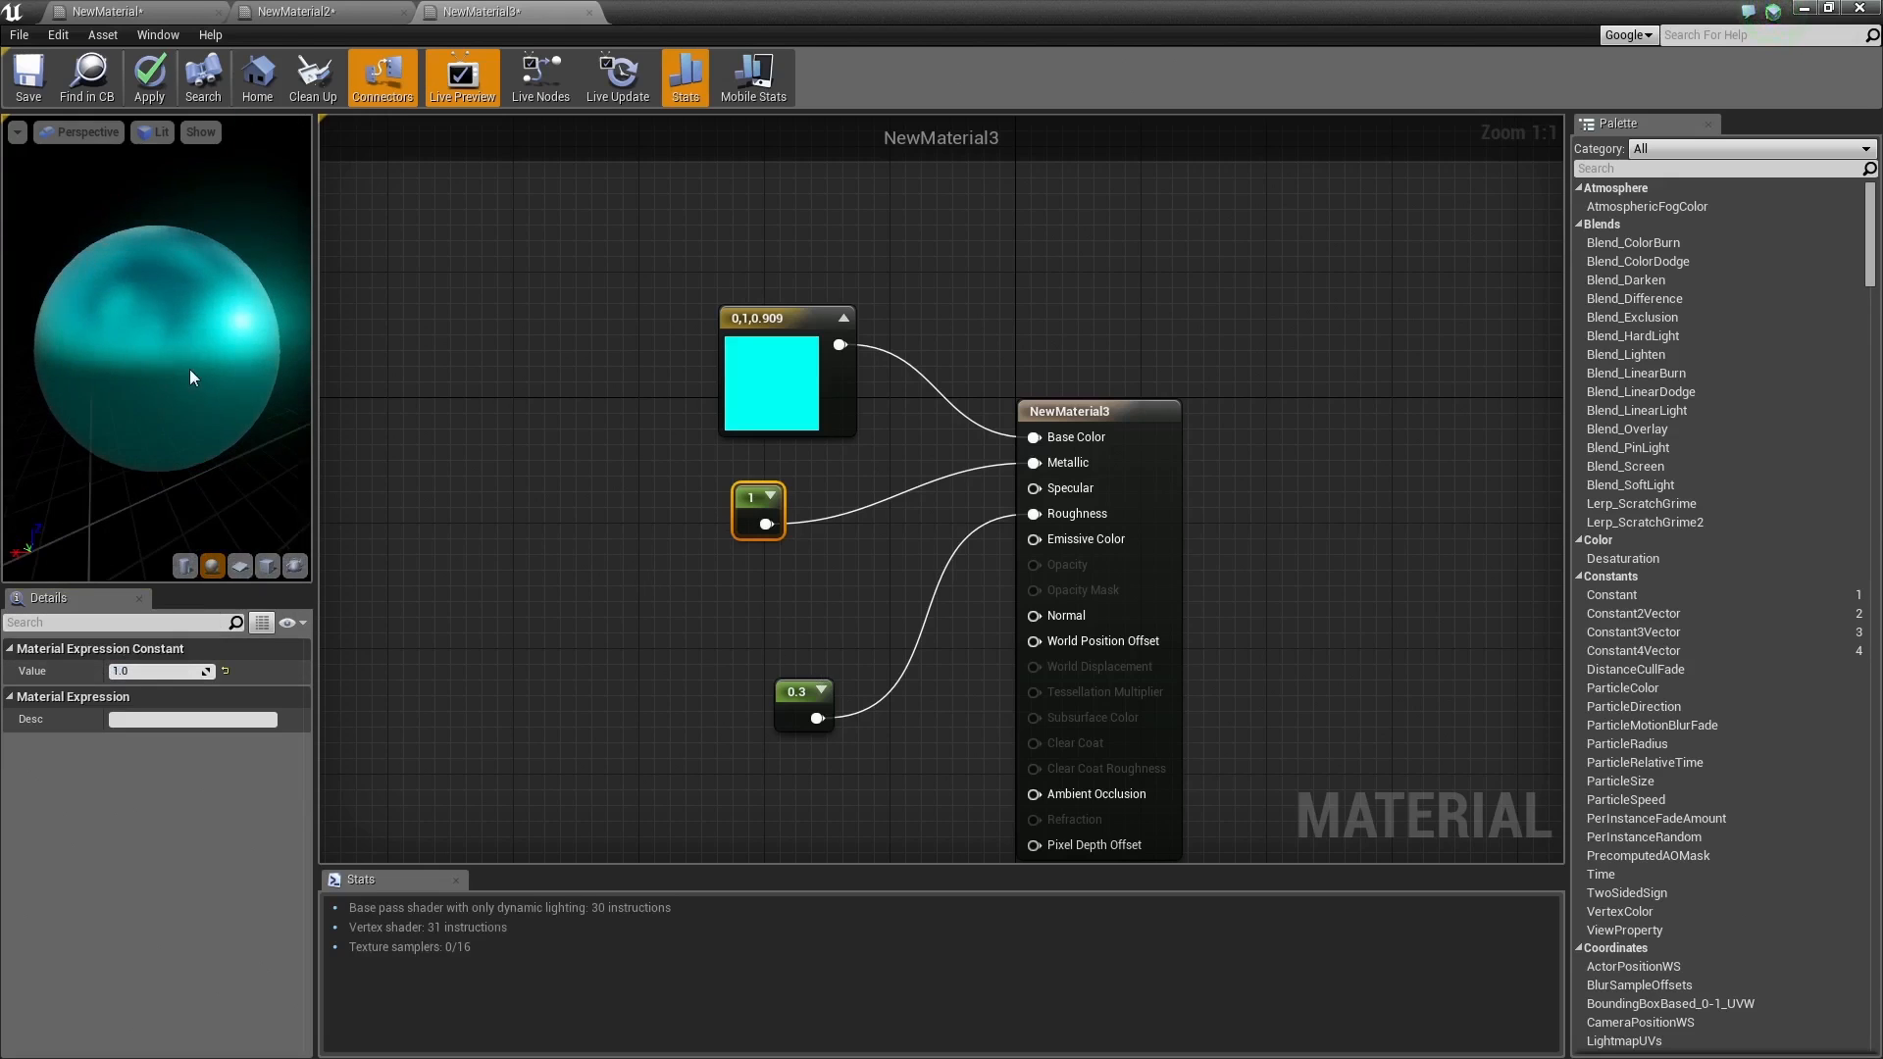
Step: Change the Constant3Vector's colour to yellow (1, 0.99, 0)
{"action": "left_click", "coordinate": [784, 382]}
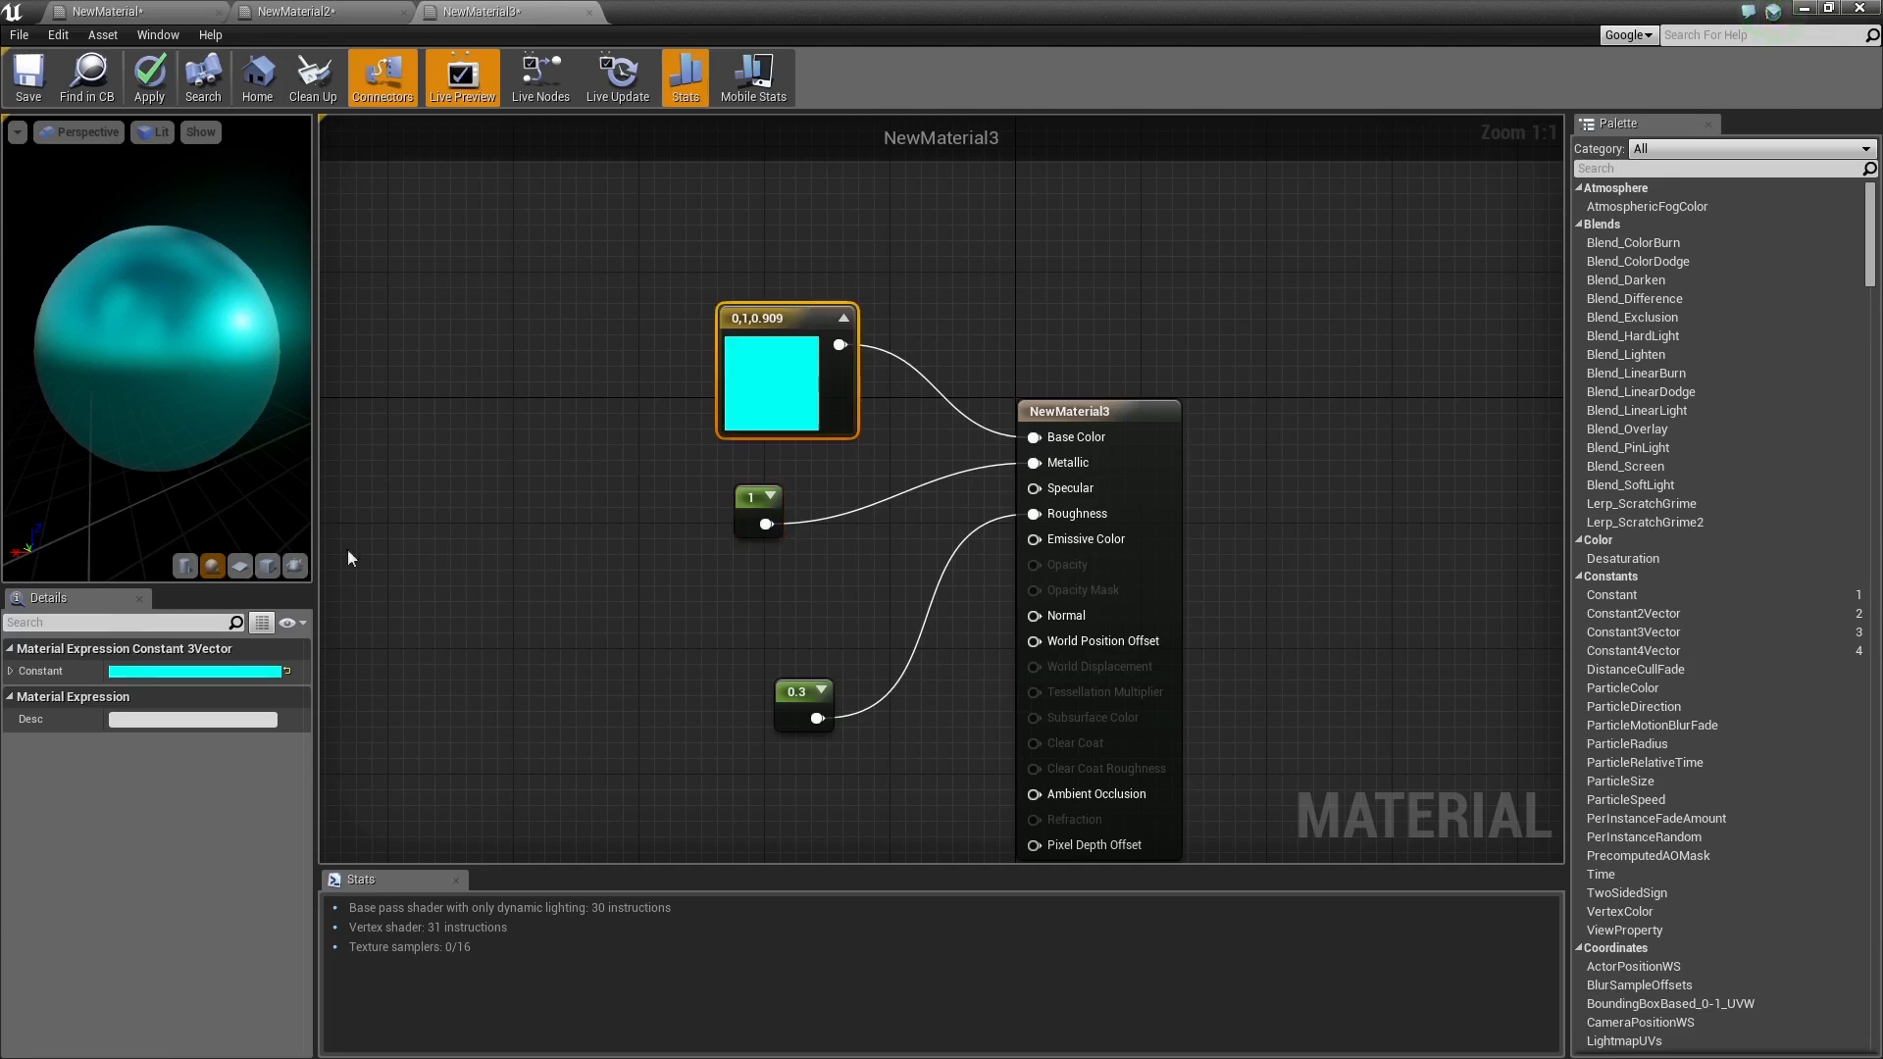
{"action": "left_click", "coordinate": [226, 674]}
{"action": "left_click_drag", "start_coordinate": [276, 686], "coordinate": [395, 862]}
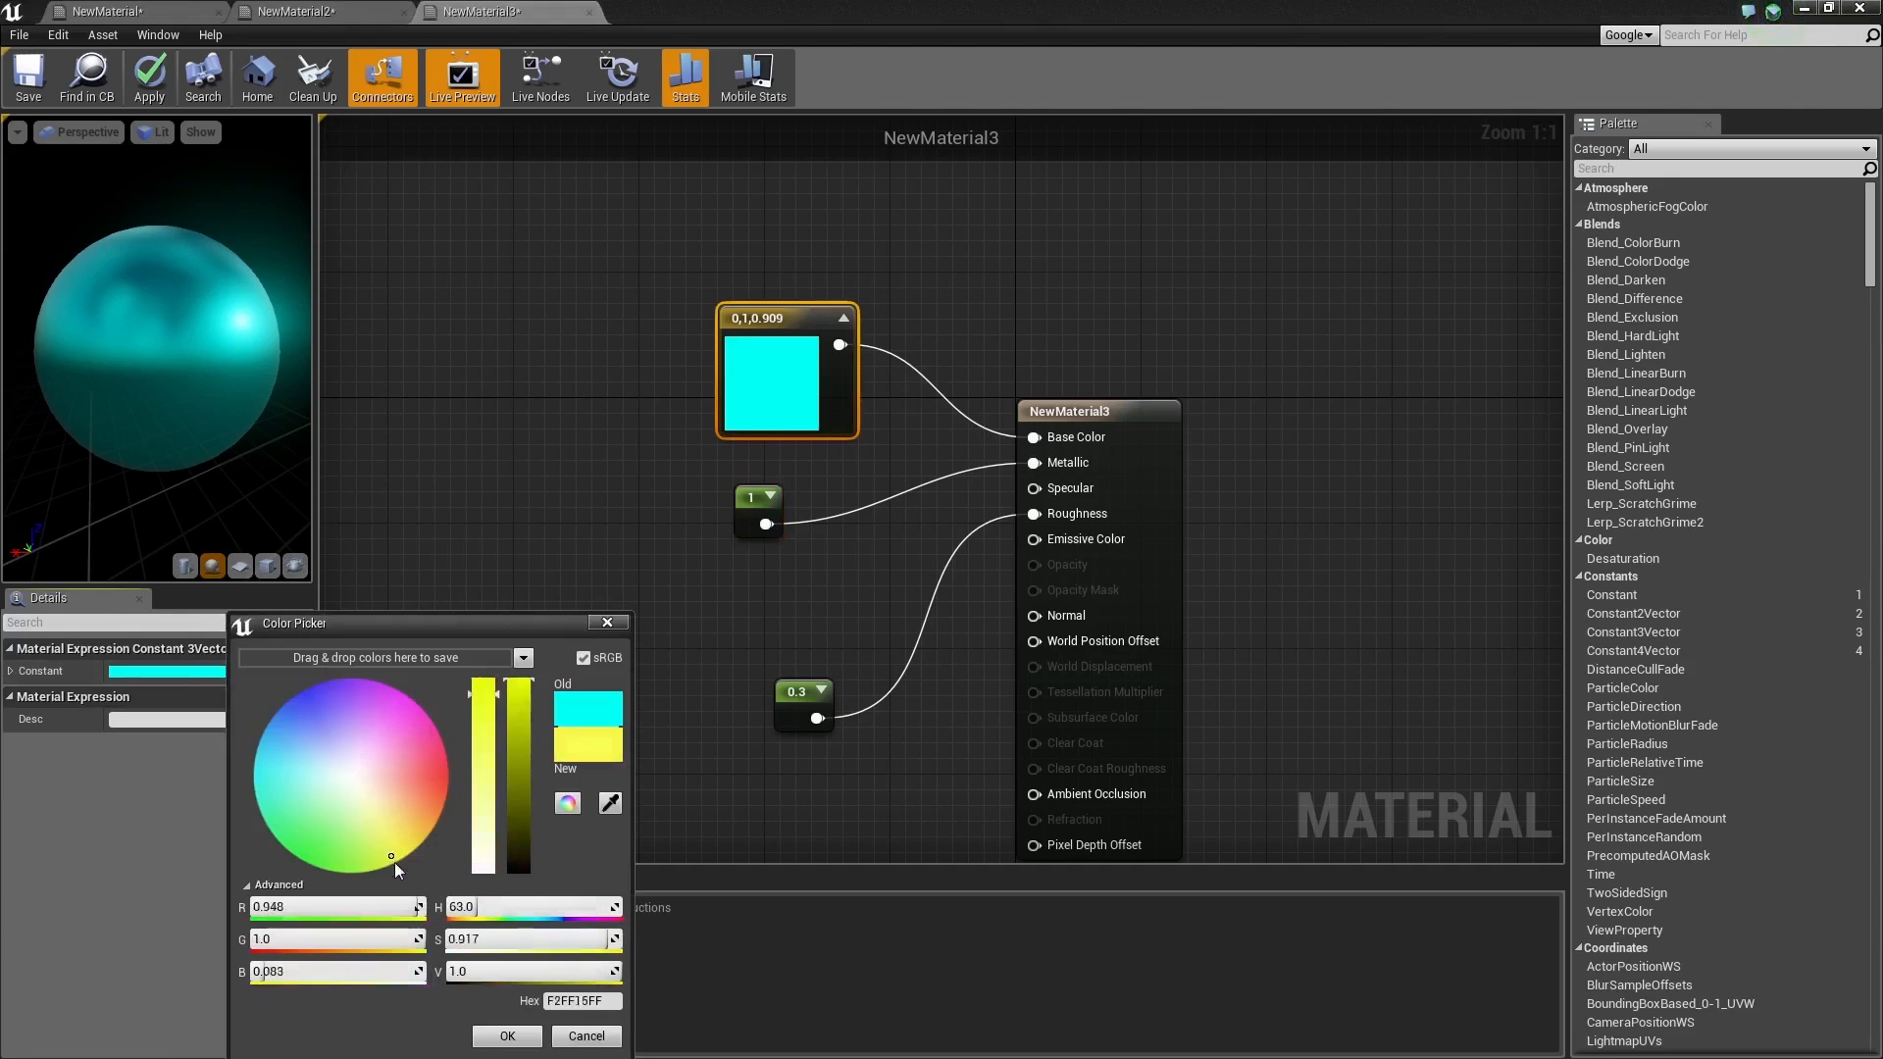
{"action": "left_click", "coordinate": [507, 1035]}
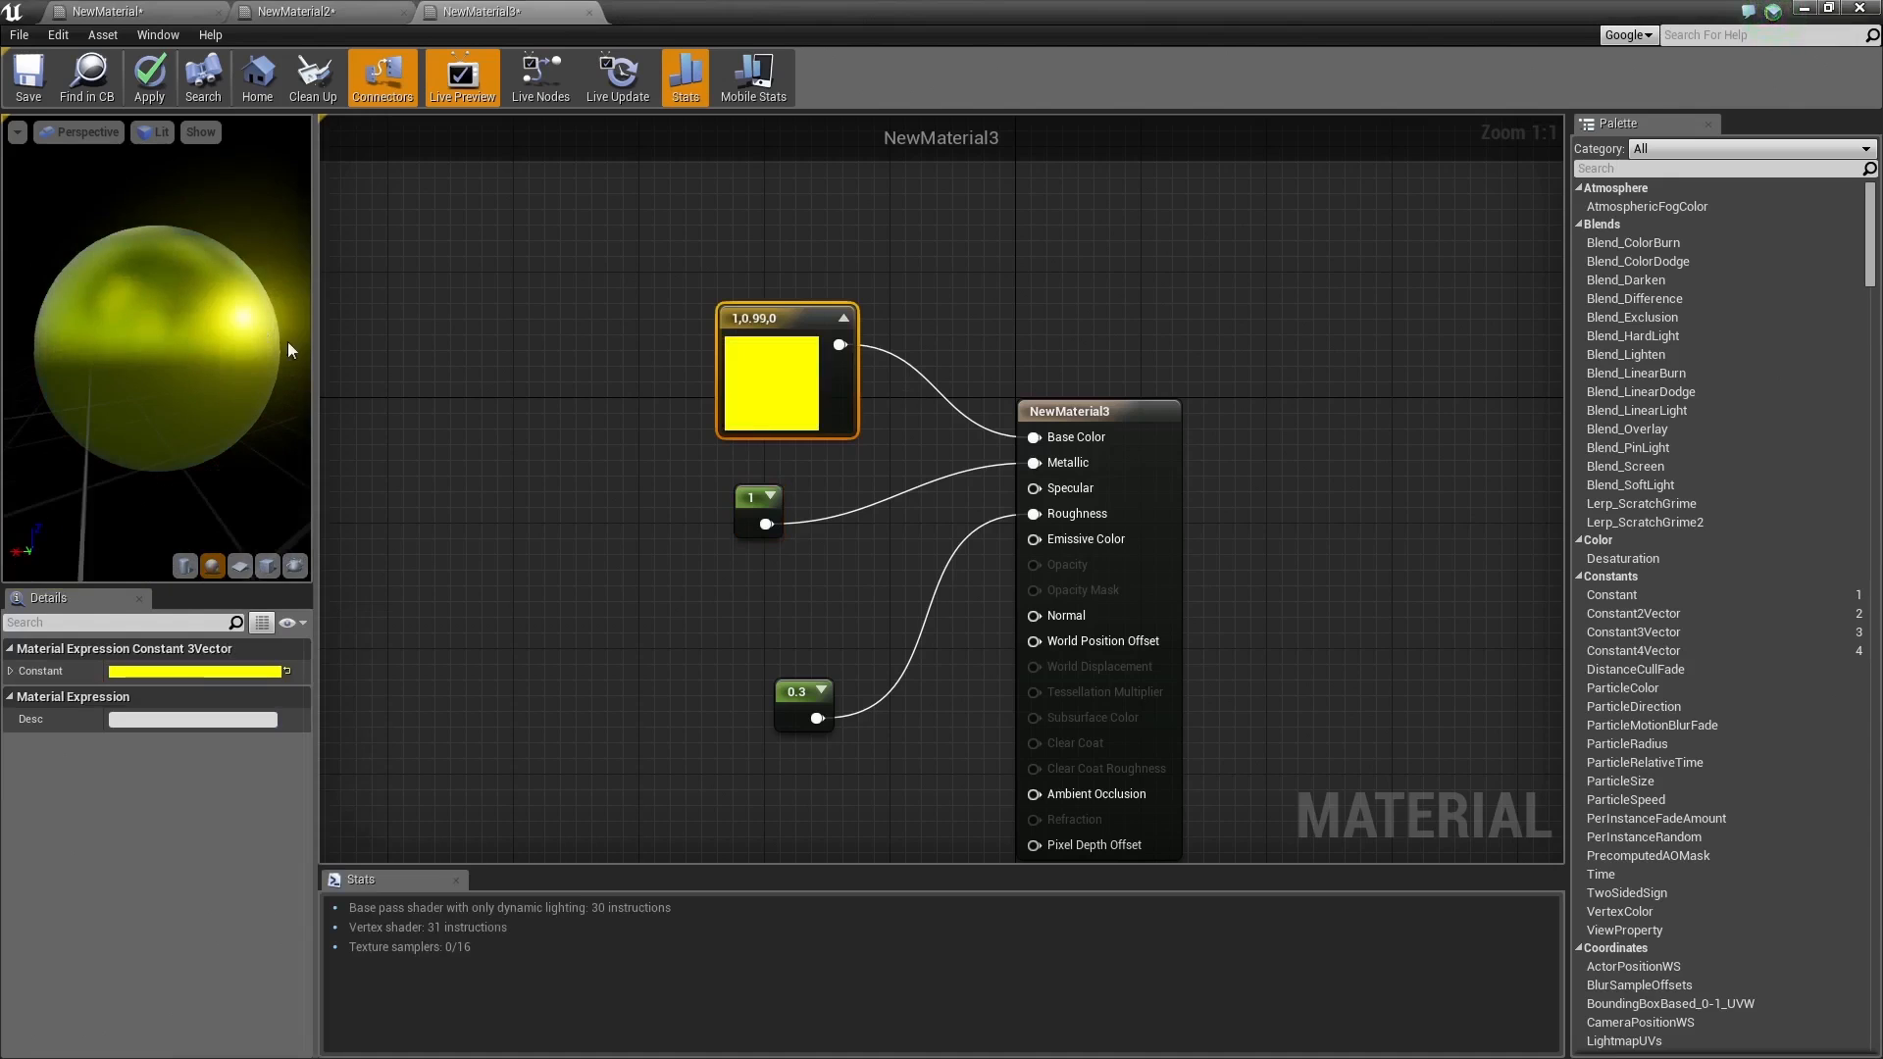
Step: Set the Constant3Vector's colour to turquoise, hex 00FFC9FF
{"action": "left_click", "coordinate": [220, 674]}
{"action": "left_click_drag", "start_coordinate": [306, 798], "coordinate": [249, 797]}
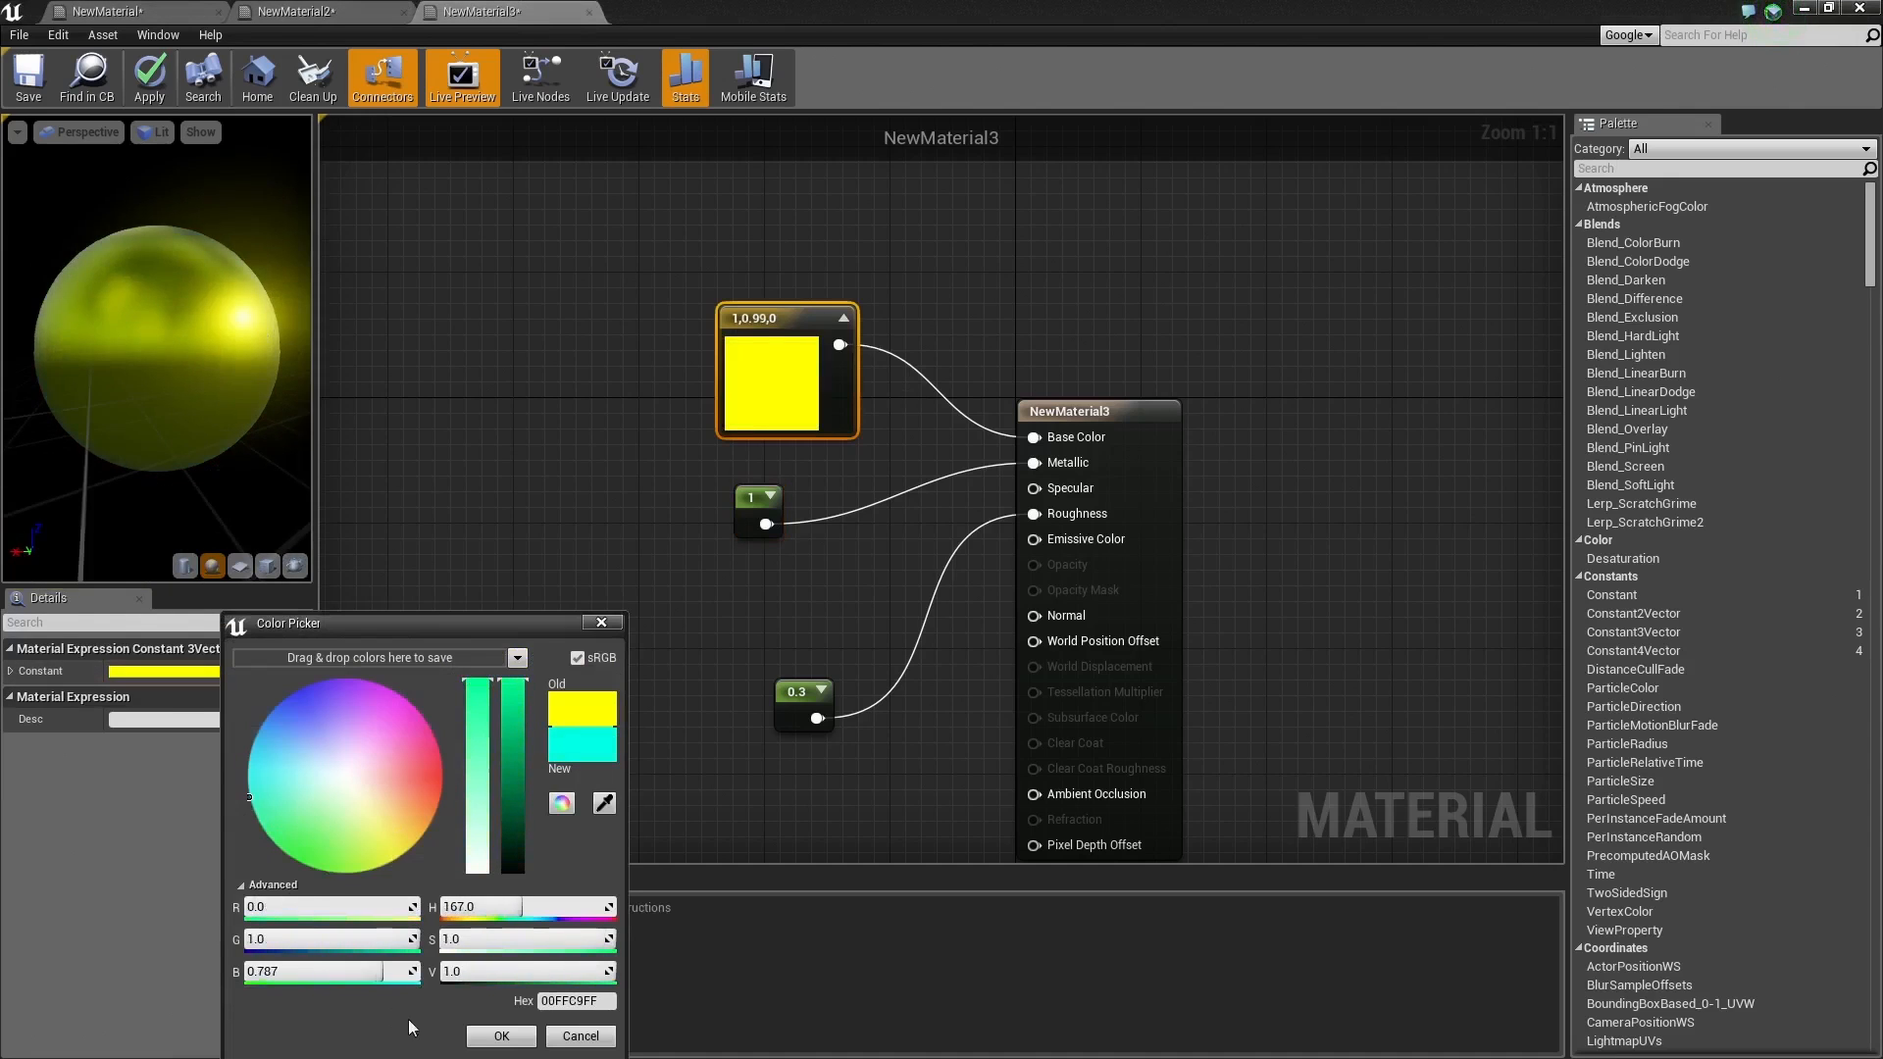
{"action": "left_click", "coordinate": [501, 1036]}
Step: Set NewMaterial3's Roughness constant to 0.9 and apply the material changes
{"action": "left_click", "coordinate": [799, 704]}
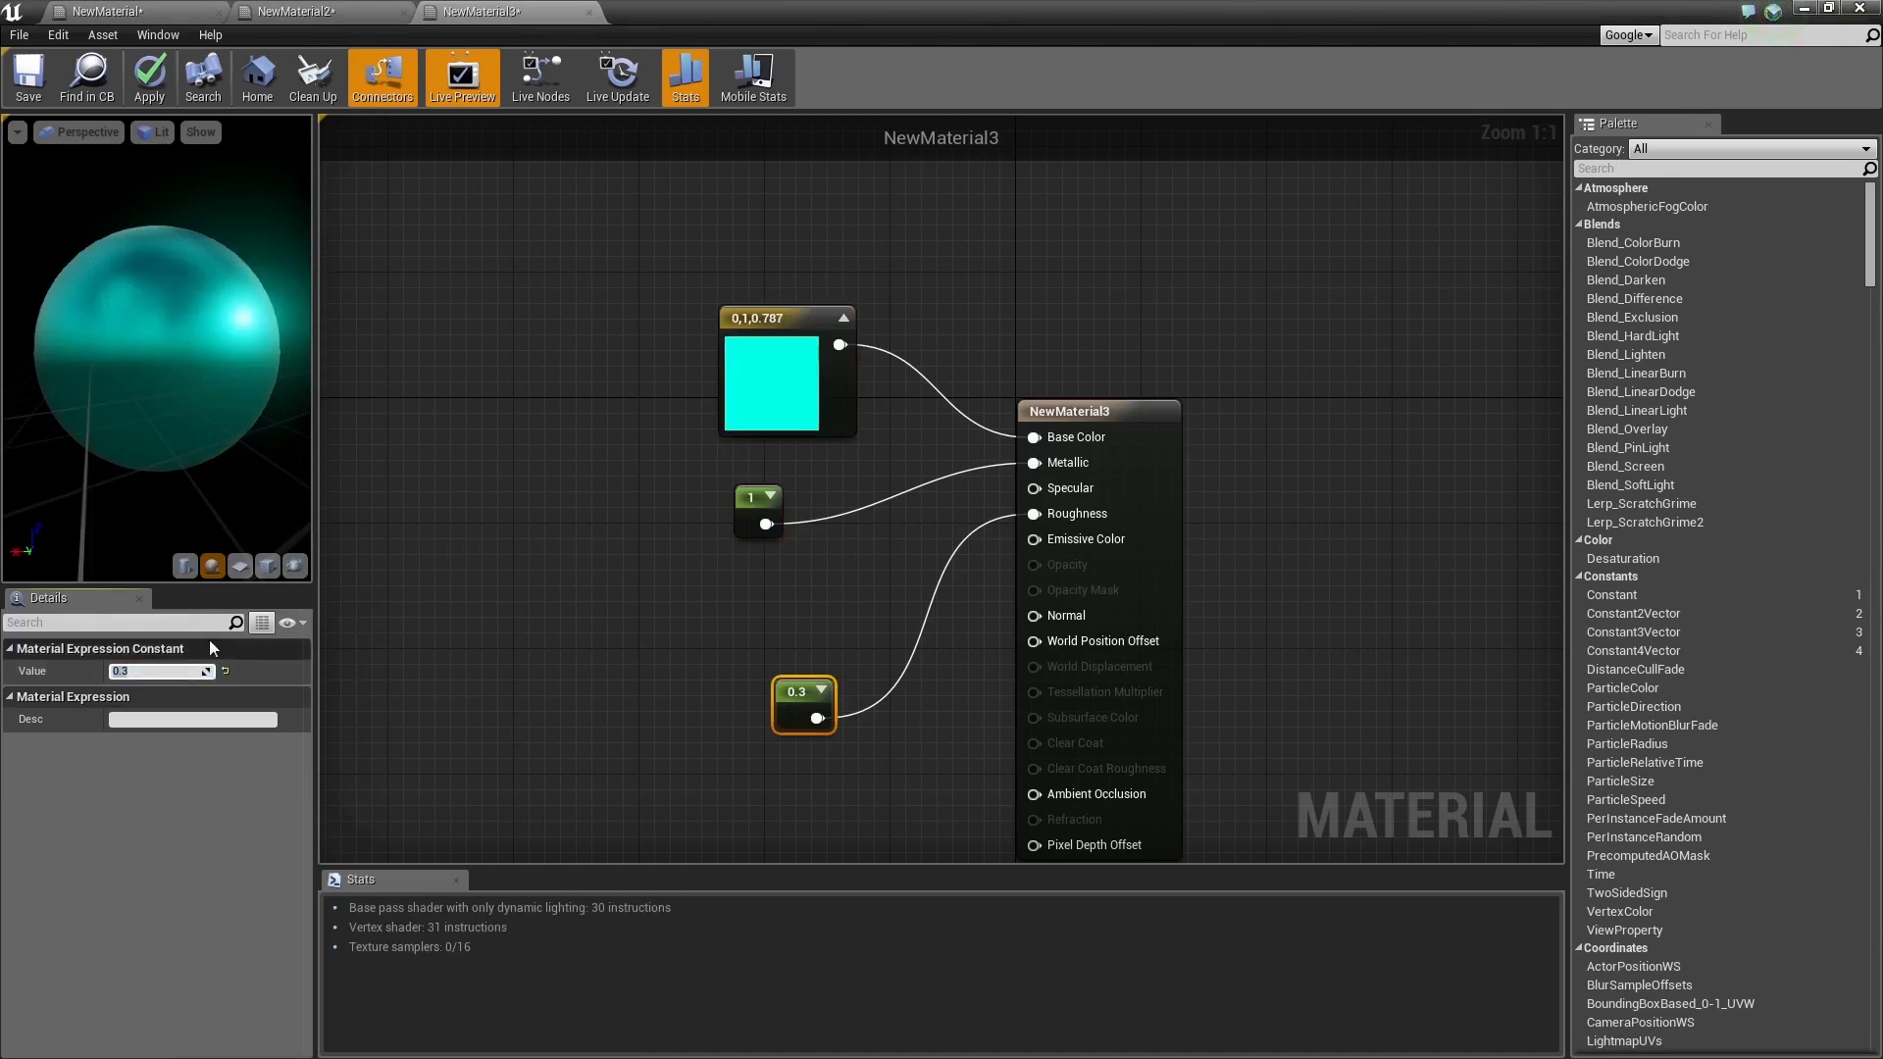
{"action": "type", "text": "0.9"}
{"action": "key", "text": "Return"}
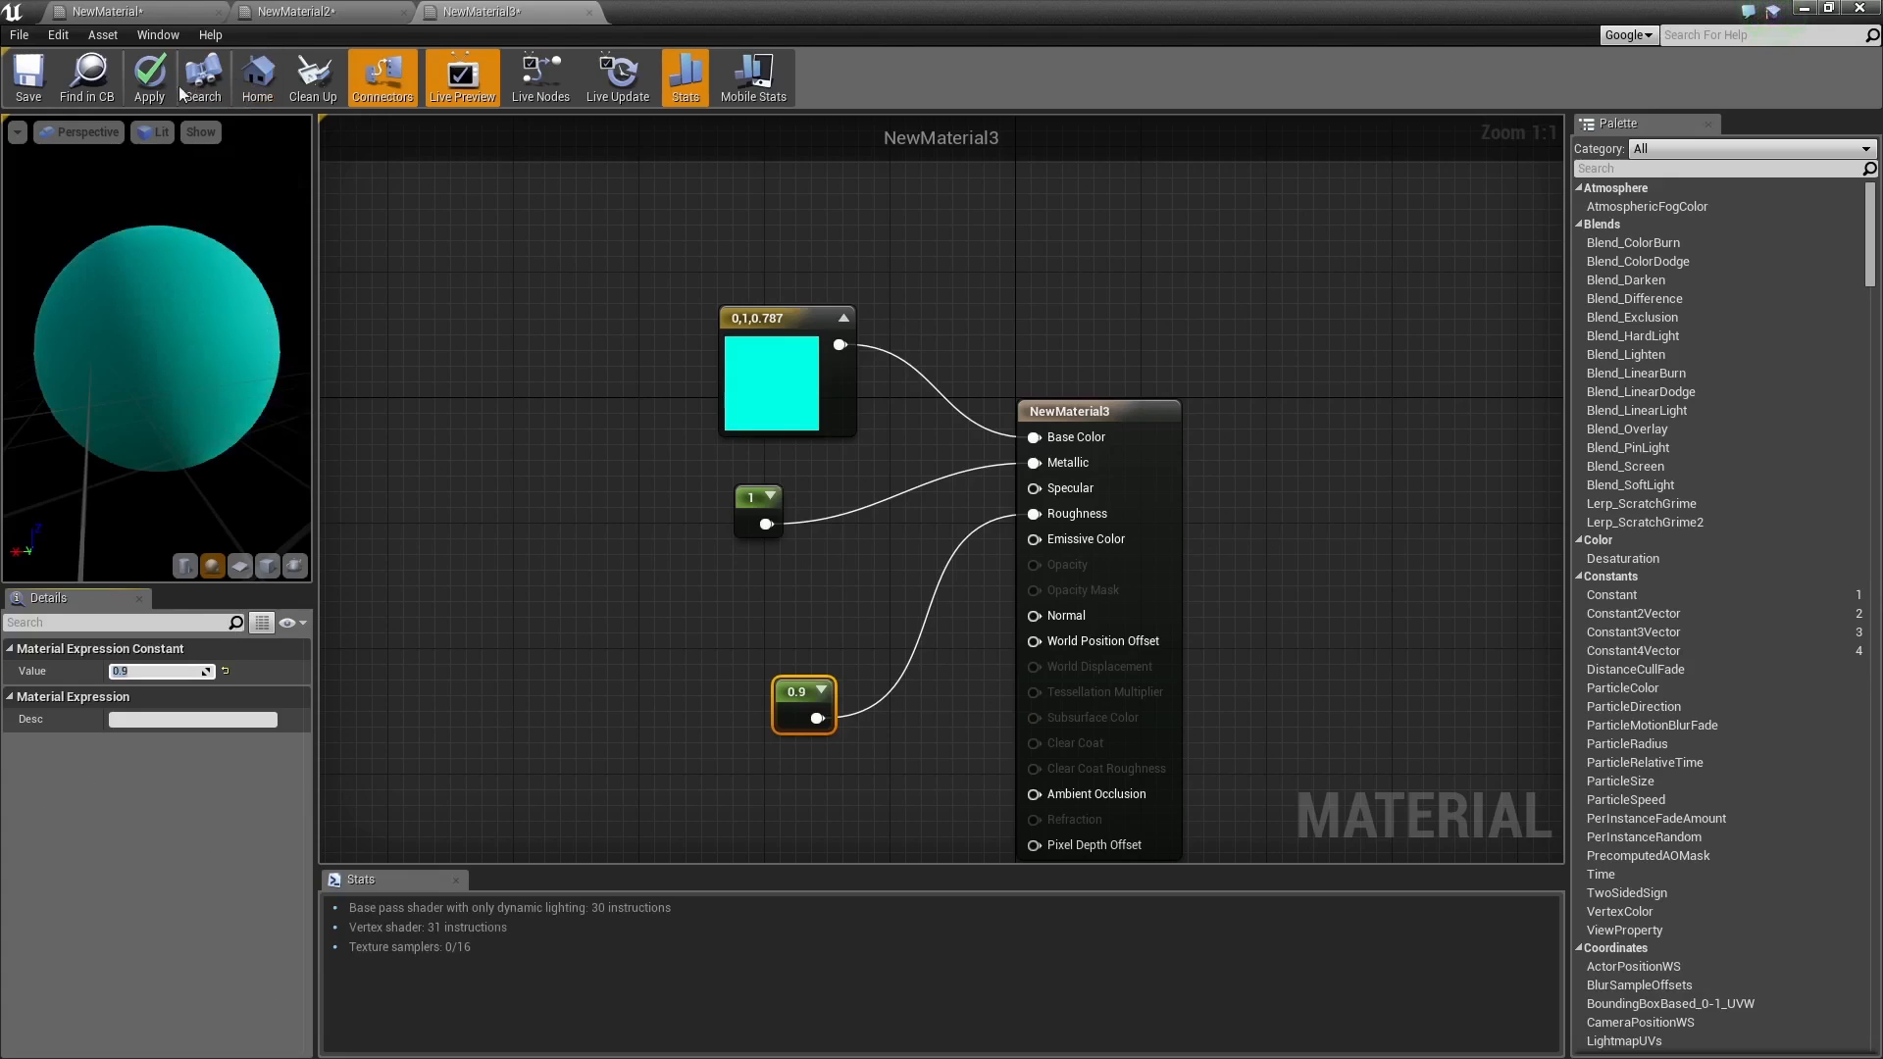
{"action": "left_click", "coordinate": [168, 84]}
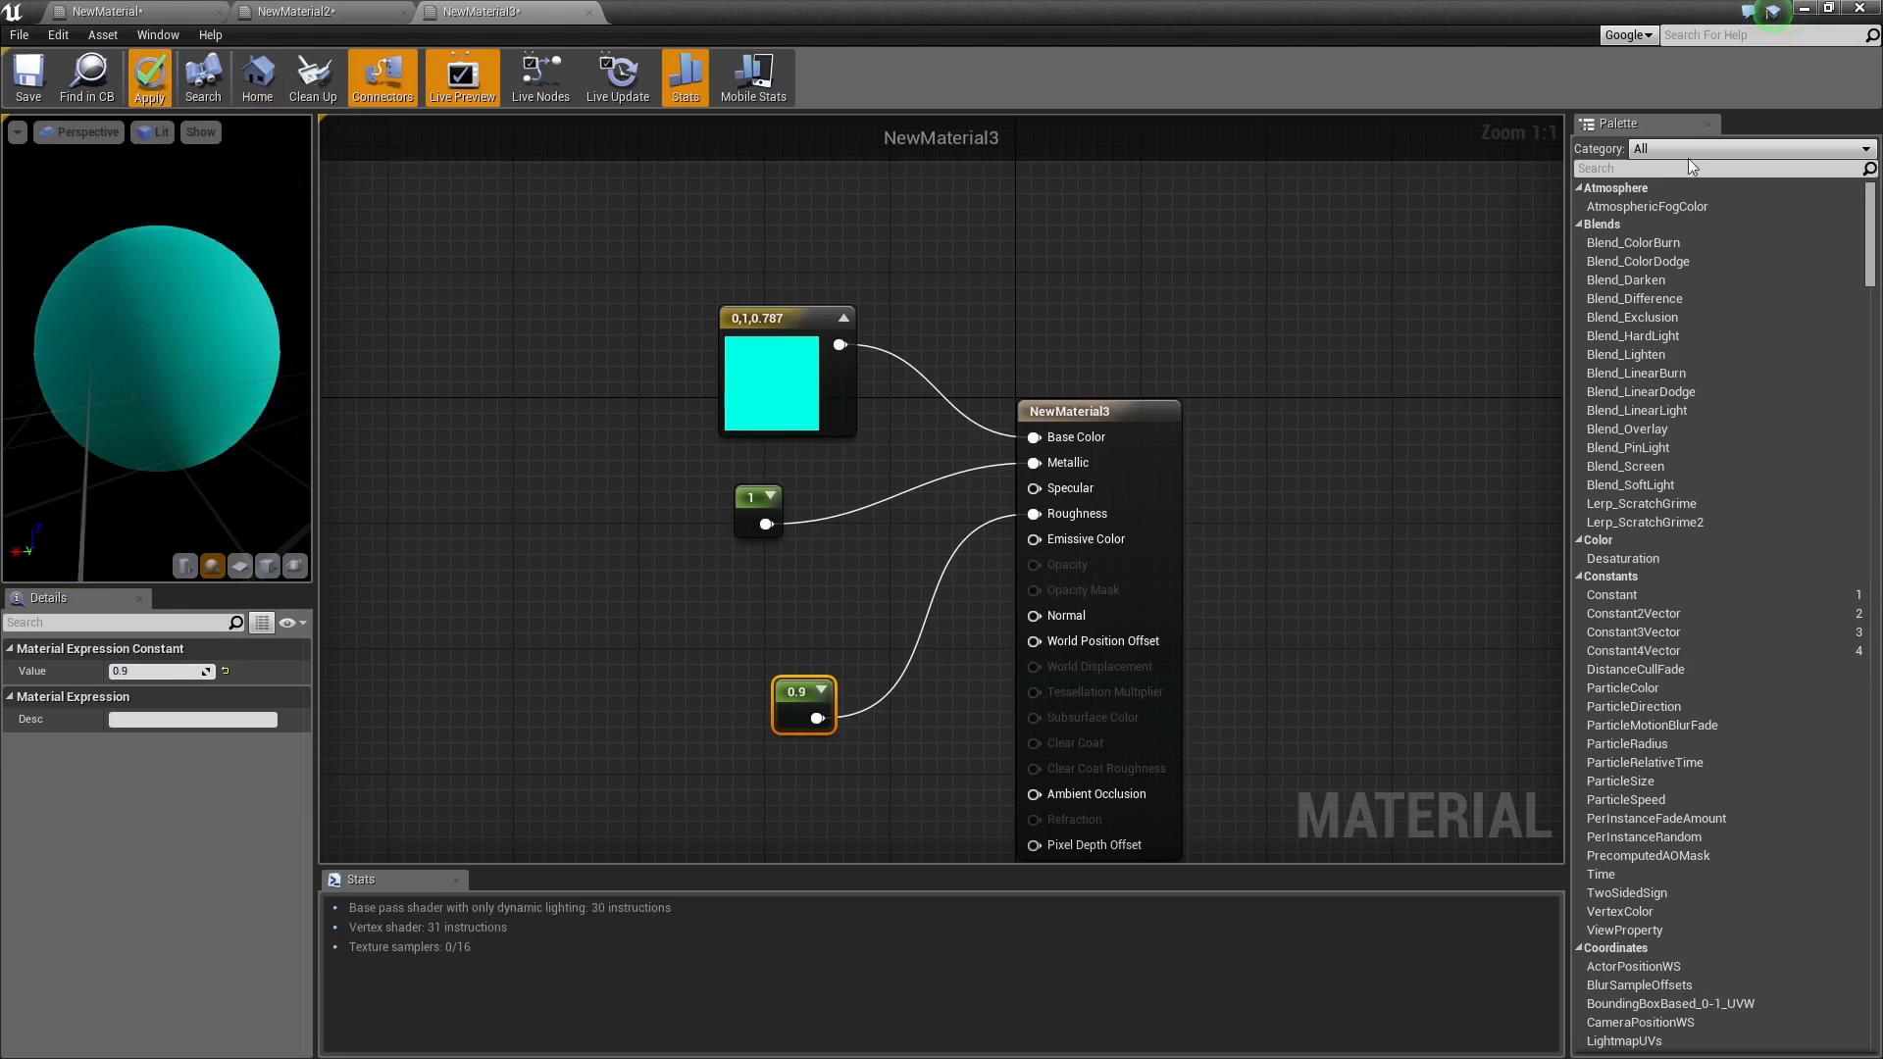
Step: Return to the level and assign NewMaterial3 to the newly duplicated preview mesh beside the magenta one
{"action": "left_click", "coordinate": [1802, 8]}
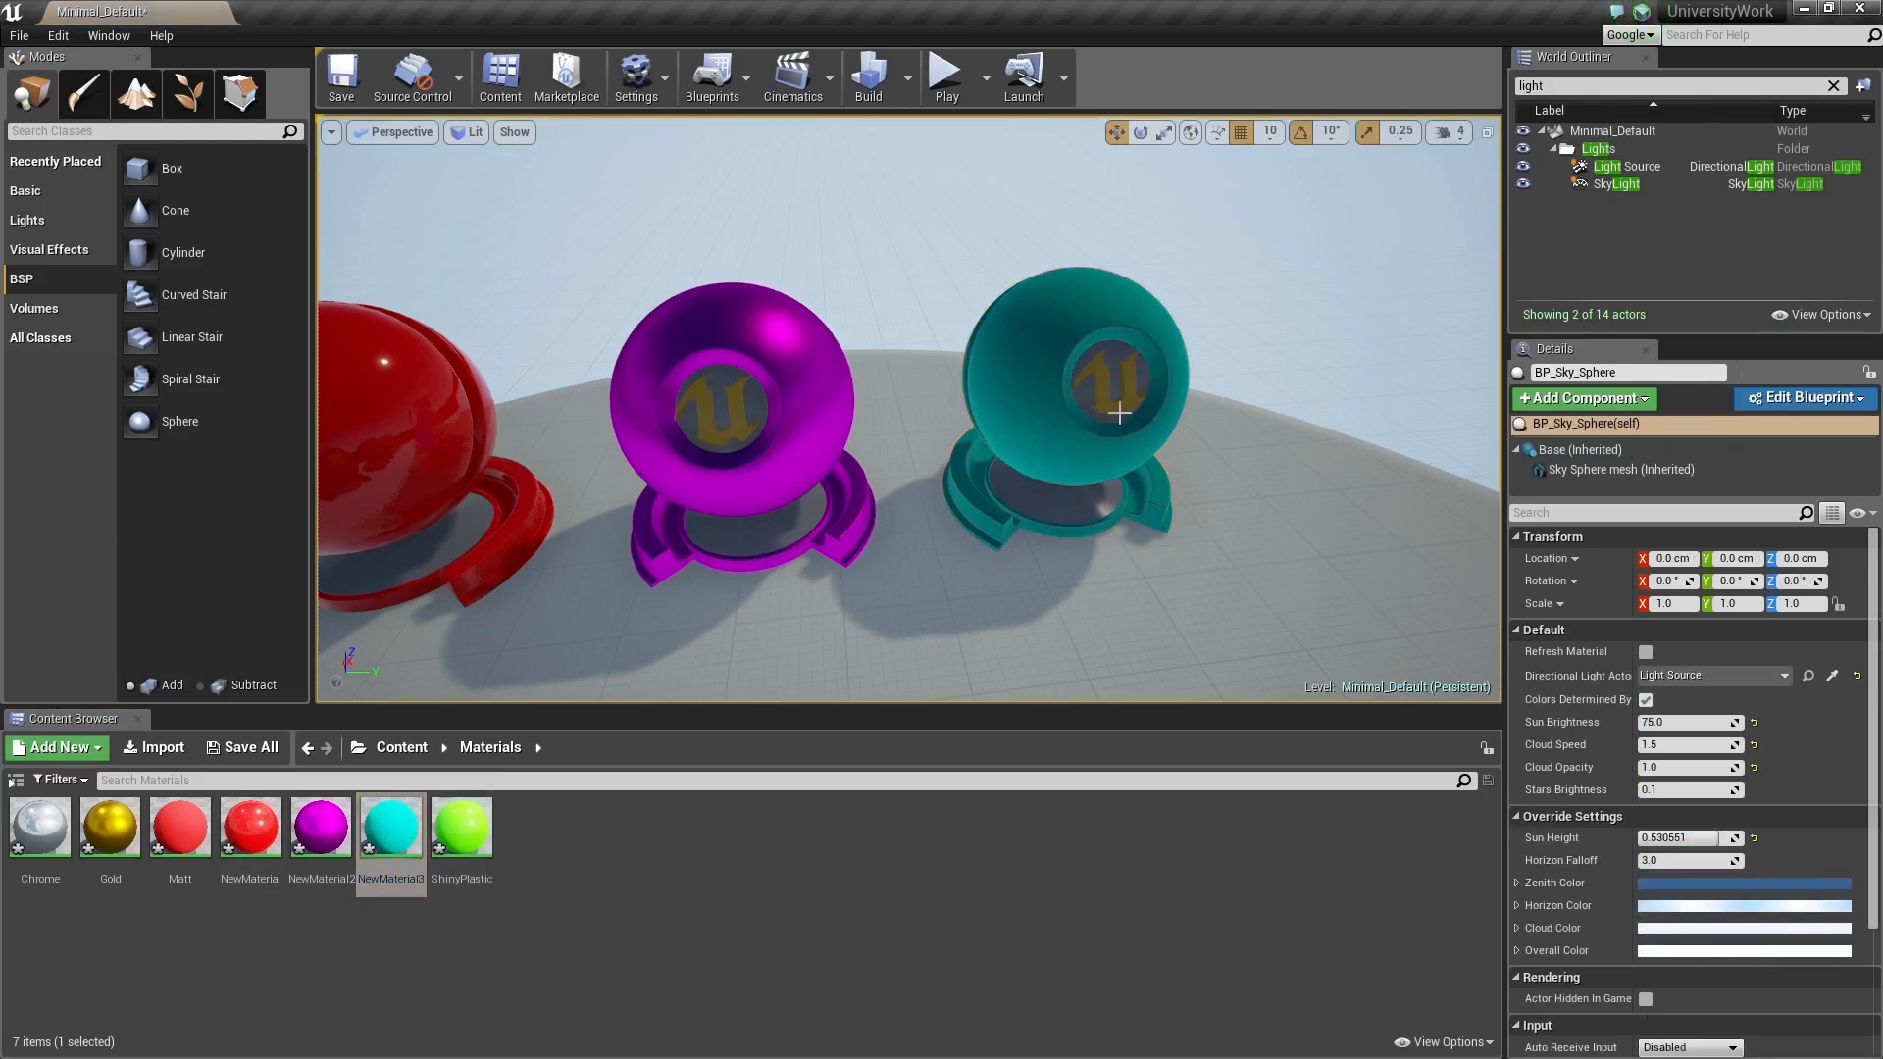
{"action": "key", "text": "d"}
{"action": "right_click_drag", "start_coordinate": [1057, 400], "coordinate": [1281, 385]}
{"action": "key", "text": "a"}
{"action": "key", "text": "a"}
{"action": "key", "text": "w"}
{"action": "key", "text": "s"}
{"action": "key", "text": "d"}
Step: Apply NewMaterial2 to the floor in the level
{"action": "left_click_drag", "start_coordinate": [321, 829], "coordinate": [836, 547]}
{"action": "right_click_drag", "start_coordinate": [836, 546], "coordinate": [833, 619]}
{"action": "key", "text": "s"}
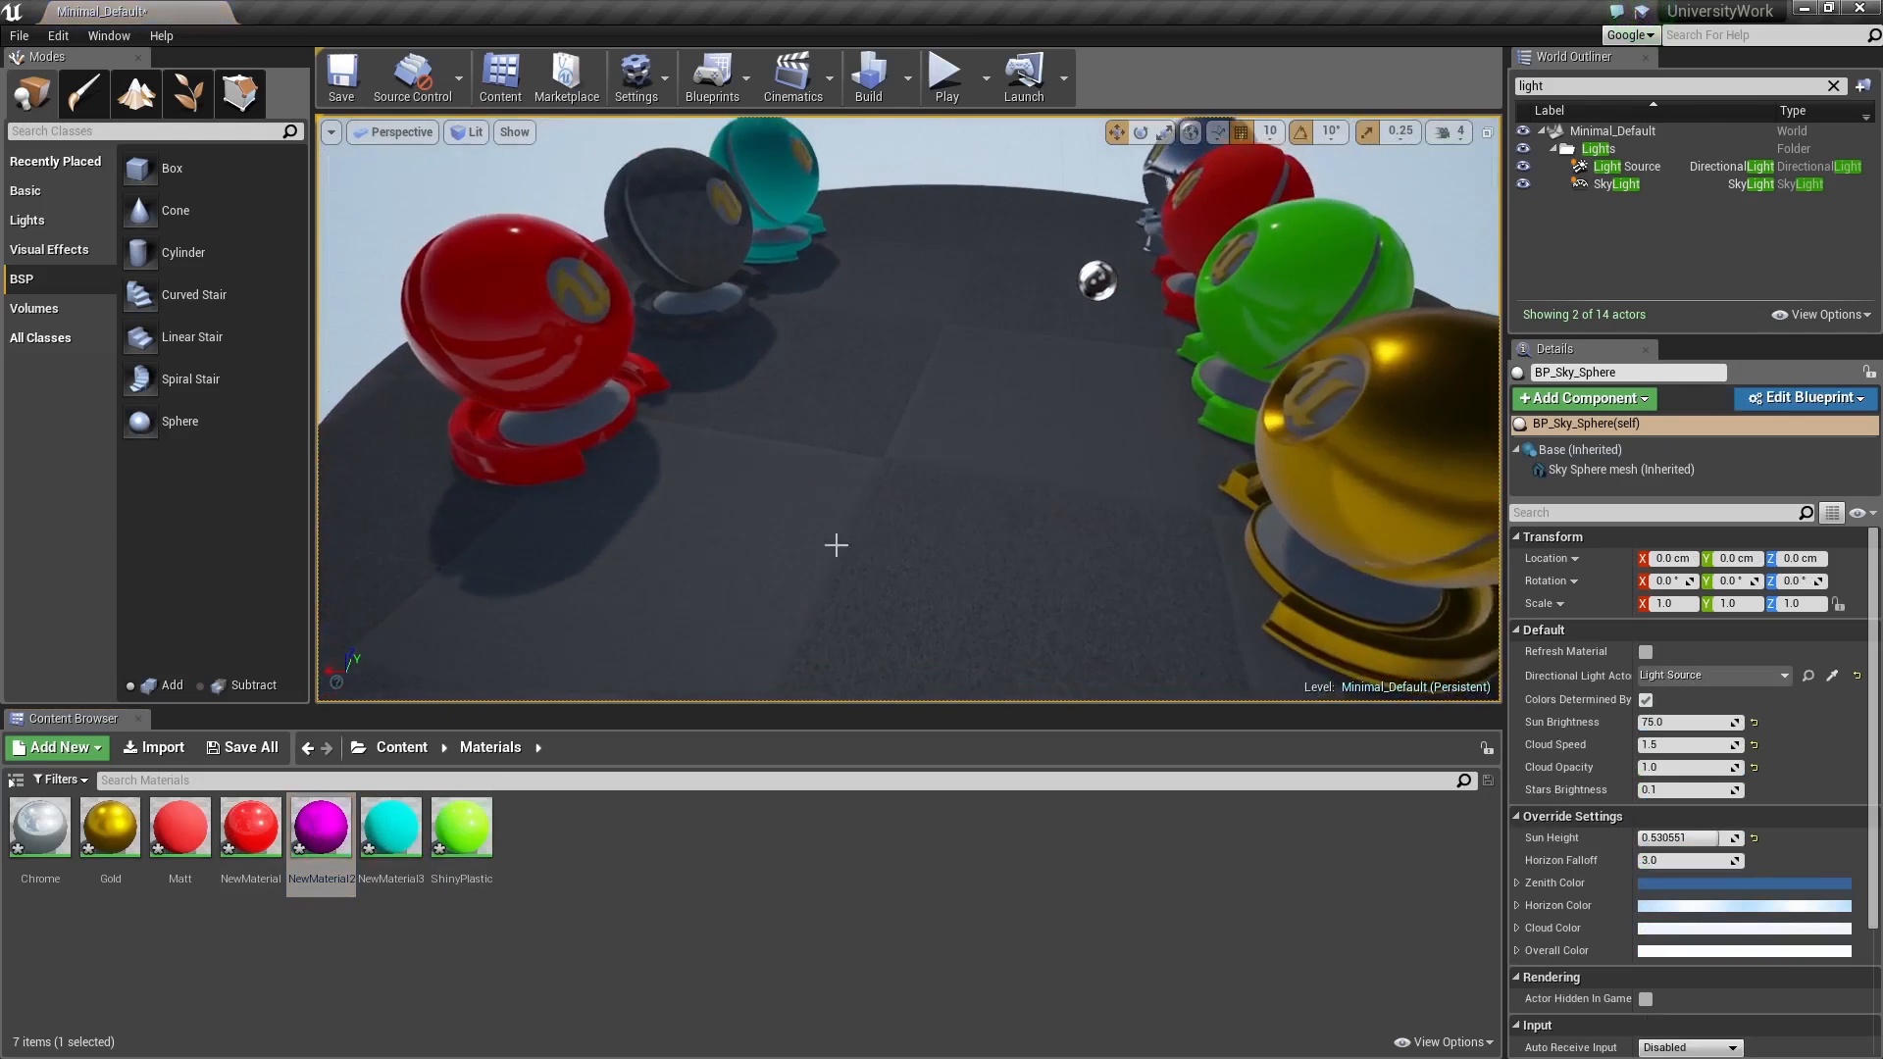
Step: Apply the Gold material to the floor, followed by NewMaterial
{"action": "key", "text": "s"}
{"action": "right_click_drag", "start_coordinate": [850, 455], "coordinate": [834, 505]}
{"action": "key", "text": "w"}
{"action": "left_click_drag", "start_coordinate": [125, 835], "coordinate": [862, 432]}
{"action": "key", "text": "s"}
{"action": "right_click_drag", "start_coordinate": [862, 433], "coordinate": [827, 419]}
{"action": "left_click_drag", "start_coordinate": [251, 829], "coordinate": [817, 436]}
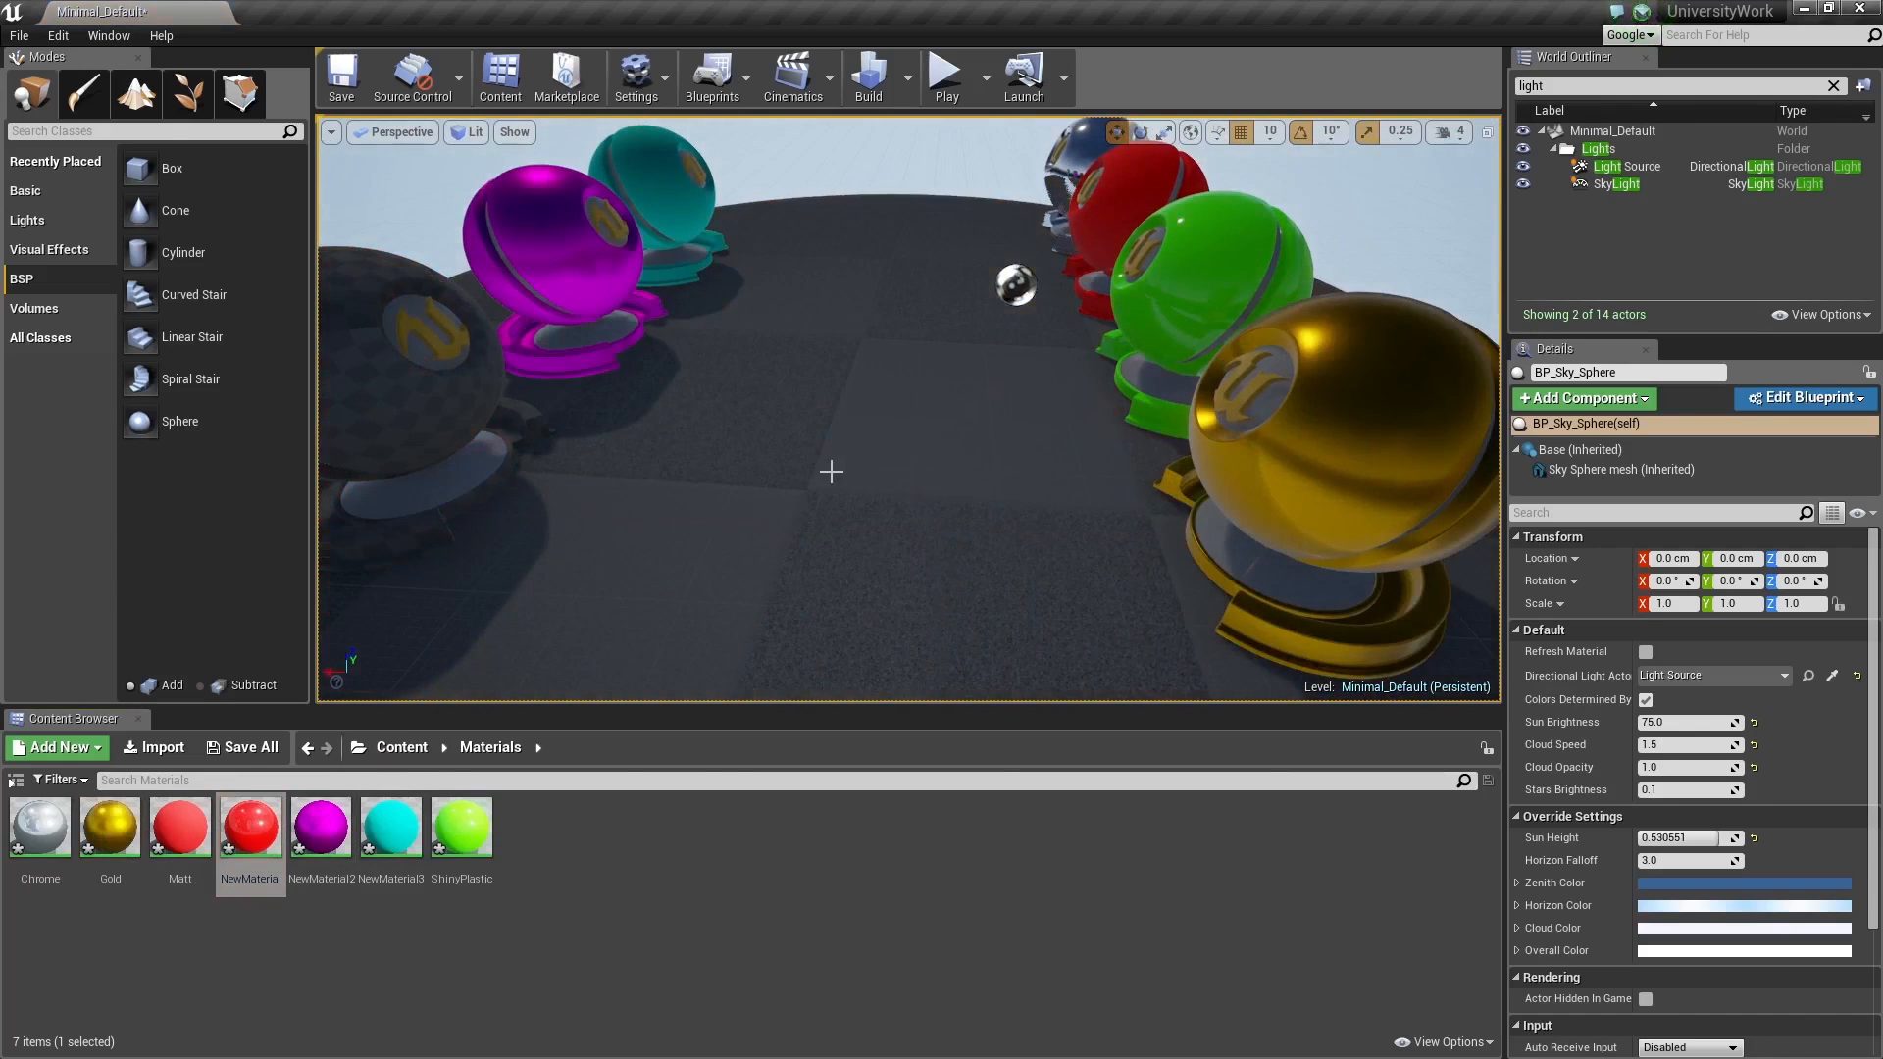
Step: Undo the three material assignments made to the floor
{"action": "key", "text": "ctrl+z"}
{"action": "key", "text": "ctrl+z"}
{"action": "key", "text": "ctrl+z"}
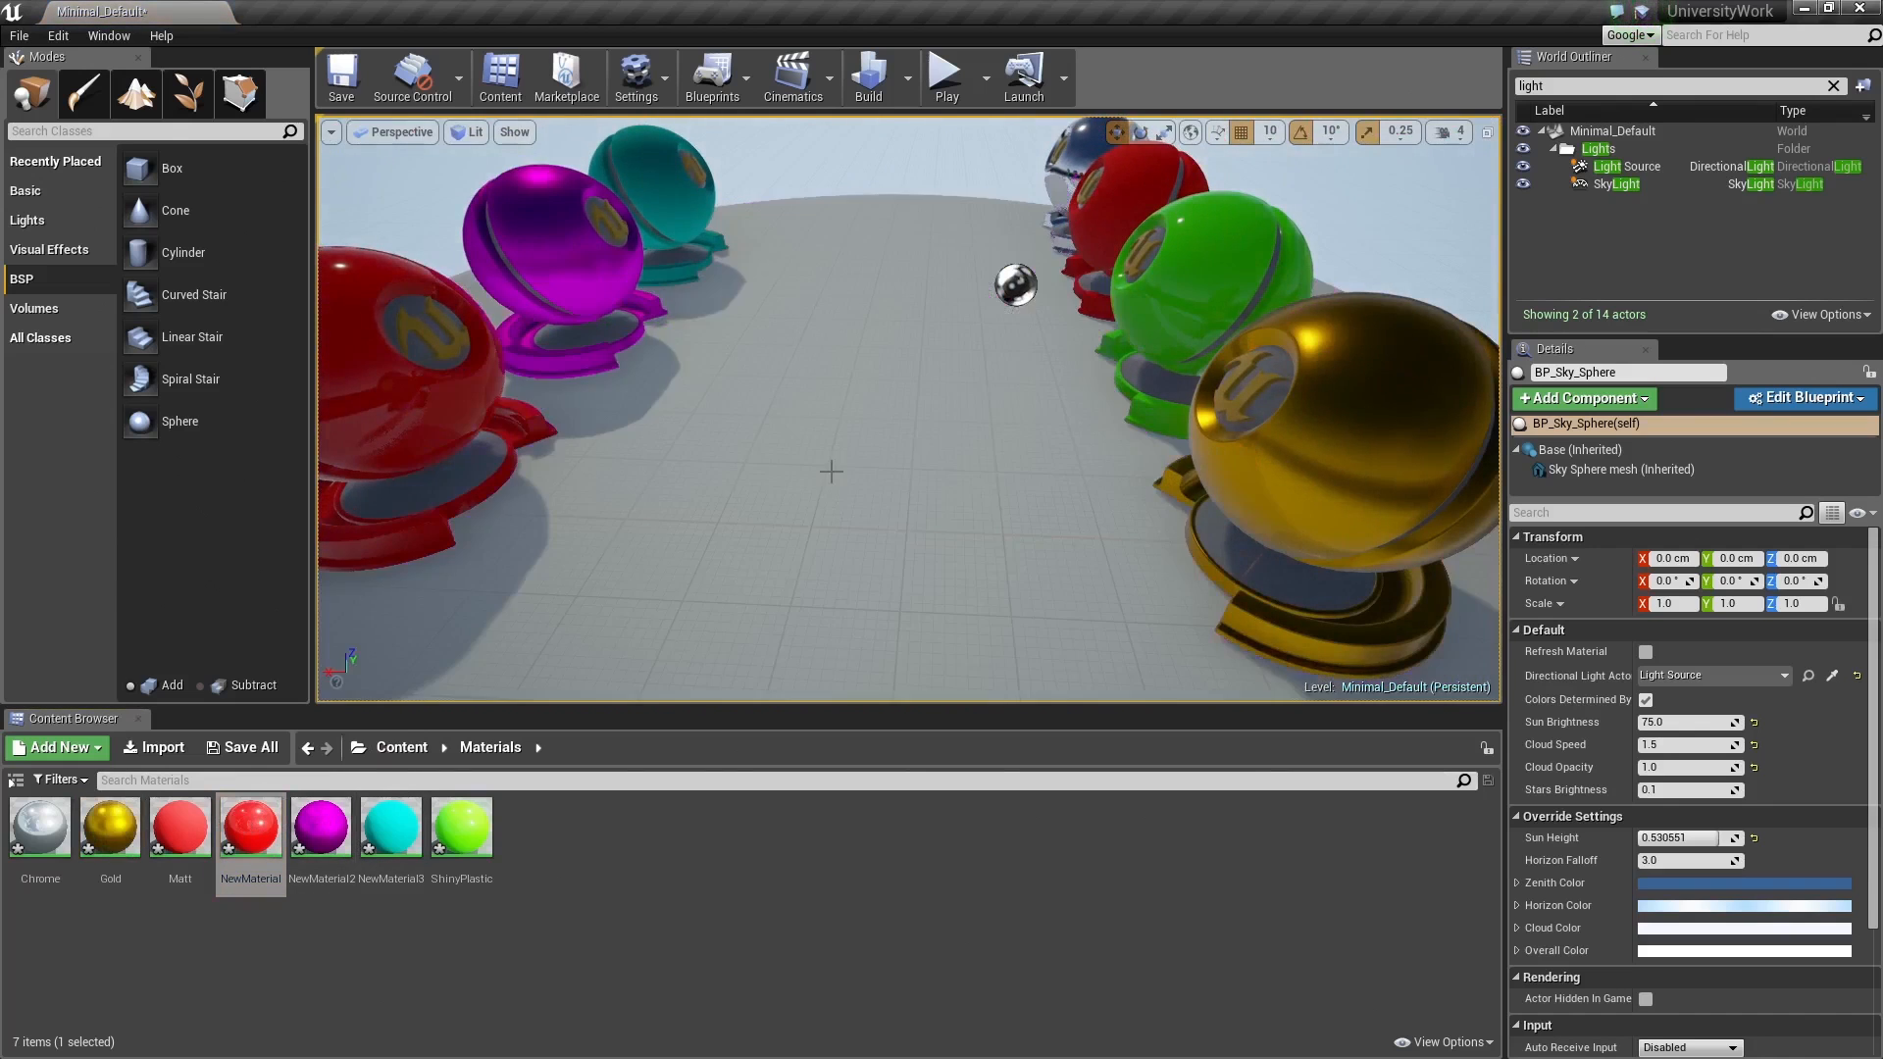
{"action": "mouse_move", "coordinate": [883, 462]}
{"action": "right_mouse_down"}
{"action": "mouse_move", "coordinate": [863, 461]}
{"action": "mouse_move", "coordinate": [882, 463]}
{"action": "right_mouse_up"}
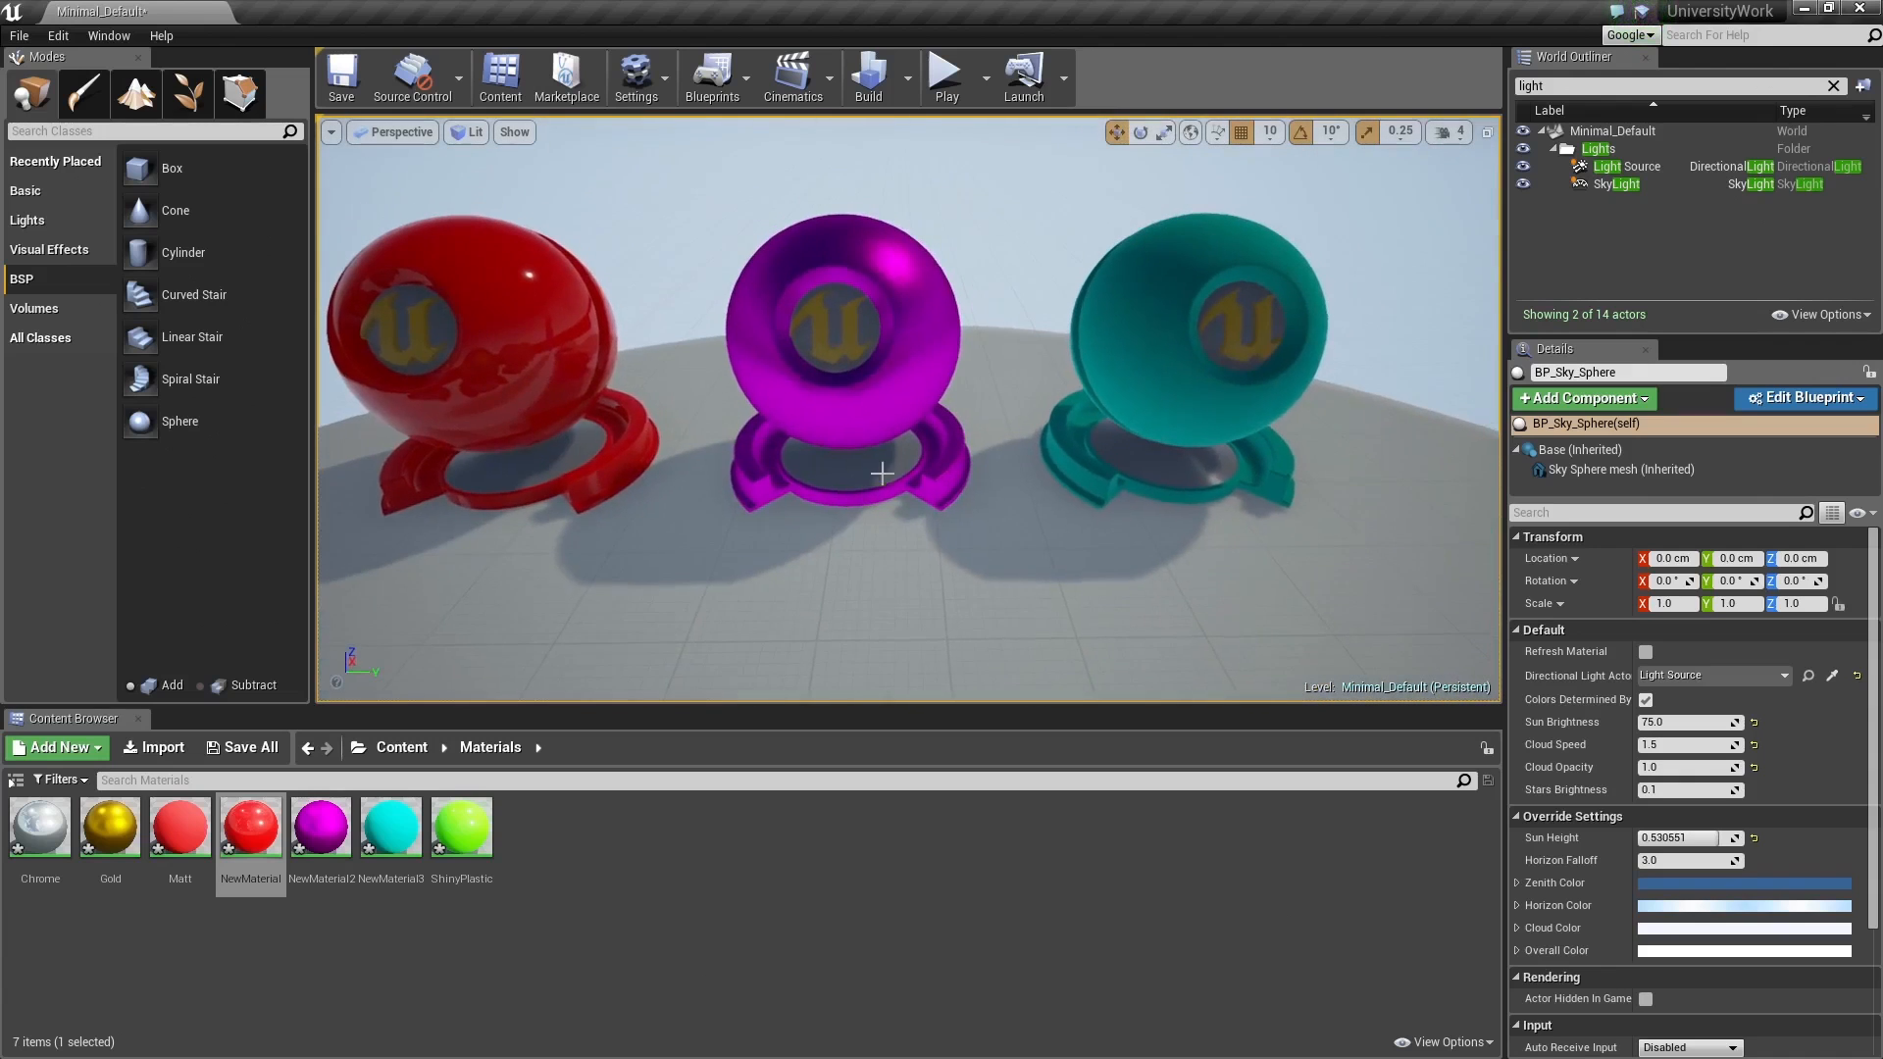